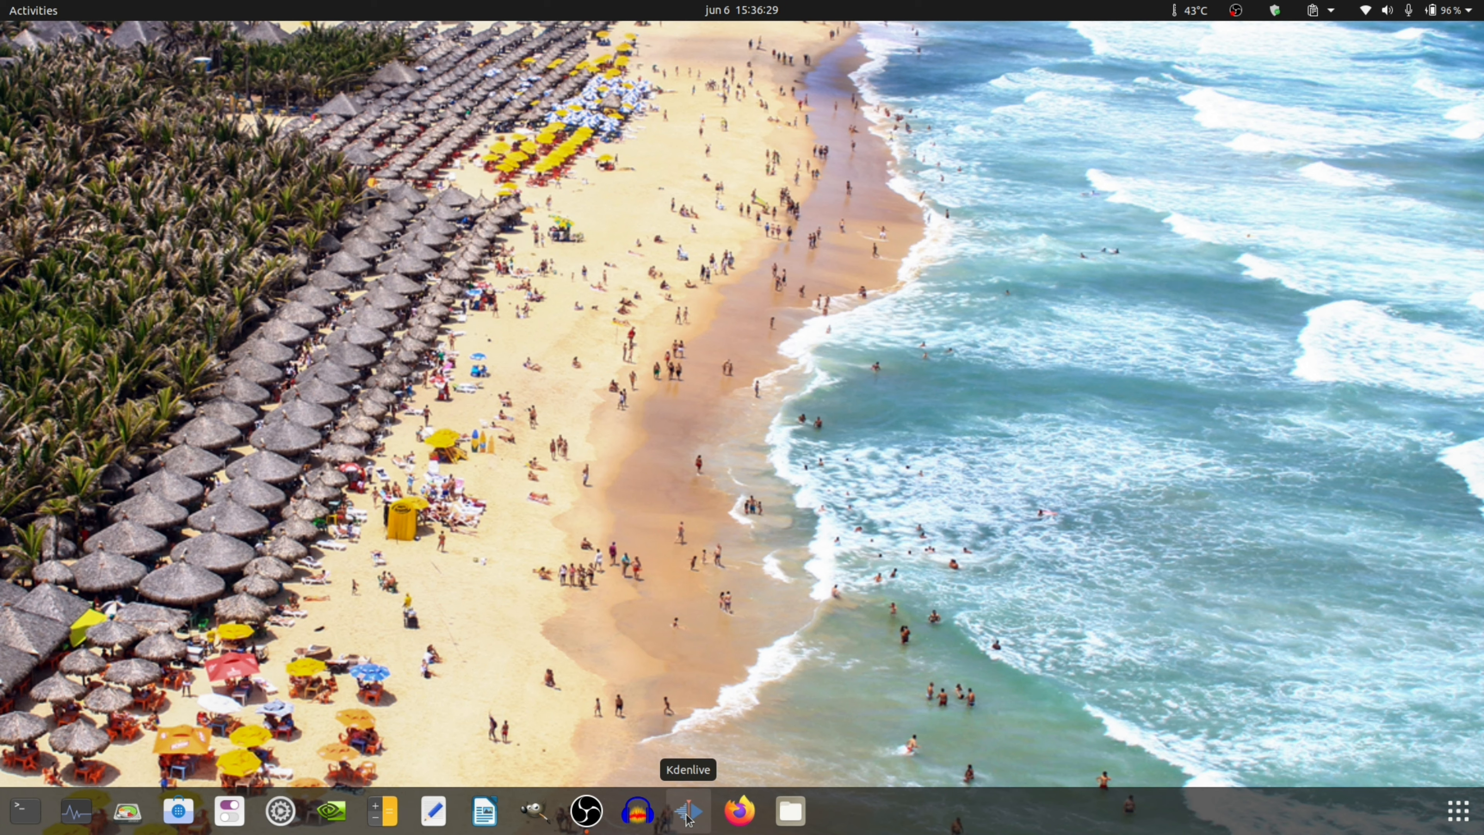
Step: Open OBS and examine the source types that can be added to the scene
{"action": "left_click", "coordinate": [586, 810]}
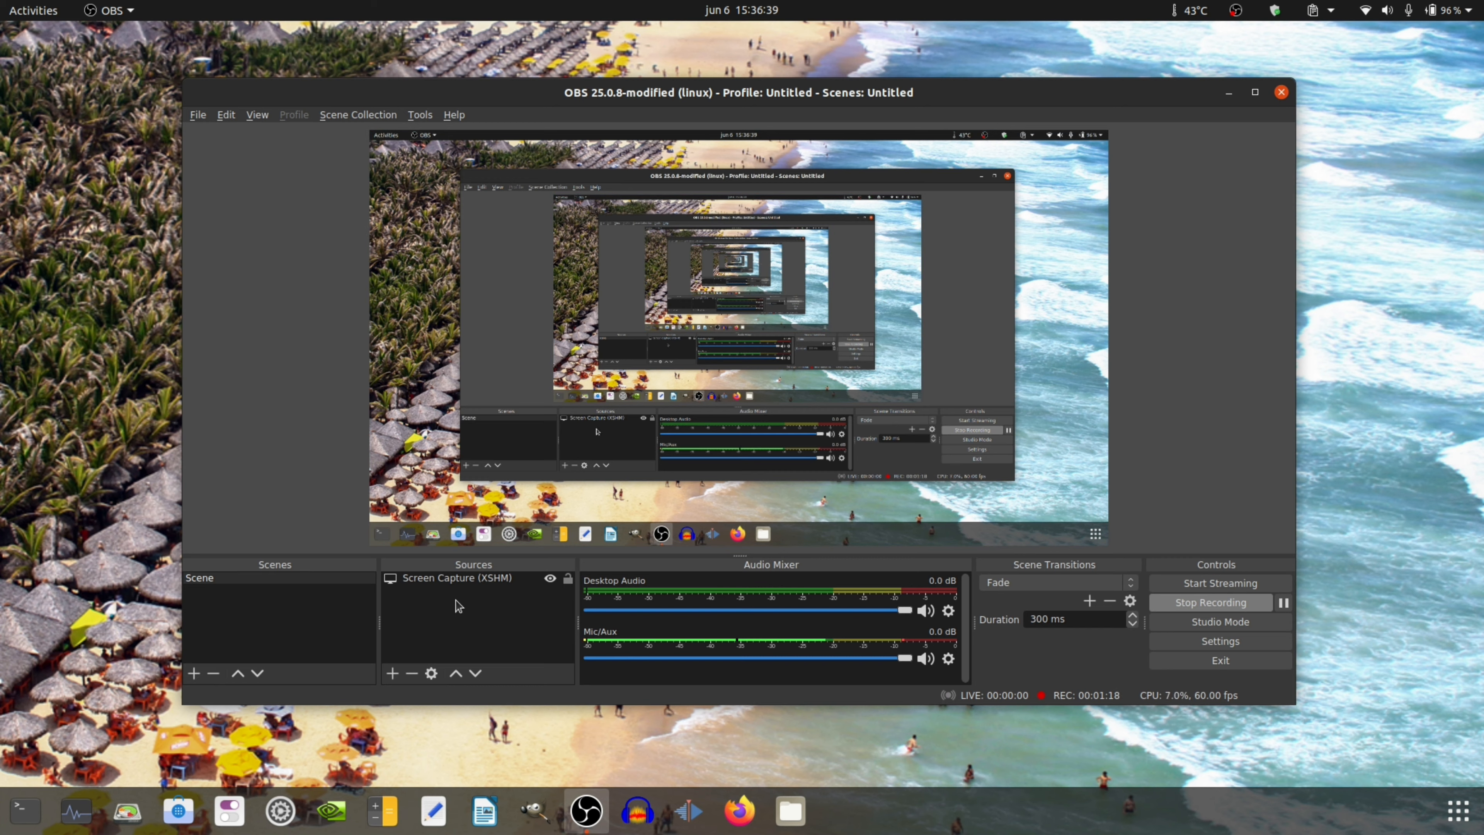
{"action": "left_click", "coordinate": [483, 582]}
{"action": "right_click", "coordinate": [503, 617]}
{"action": "mouse_move", "coordinate": [631, 627]}
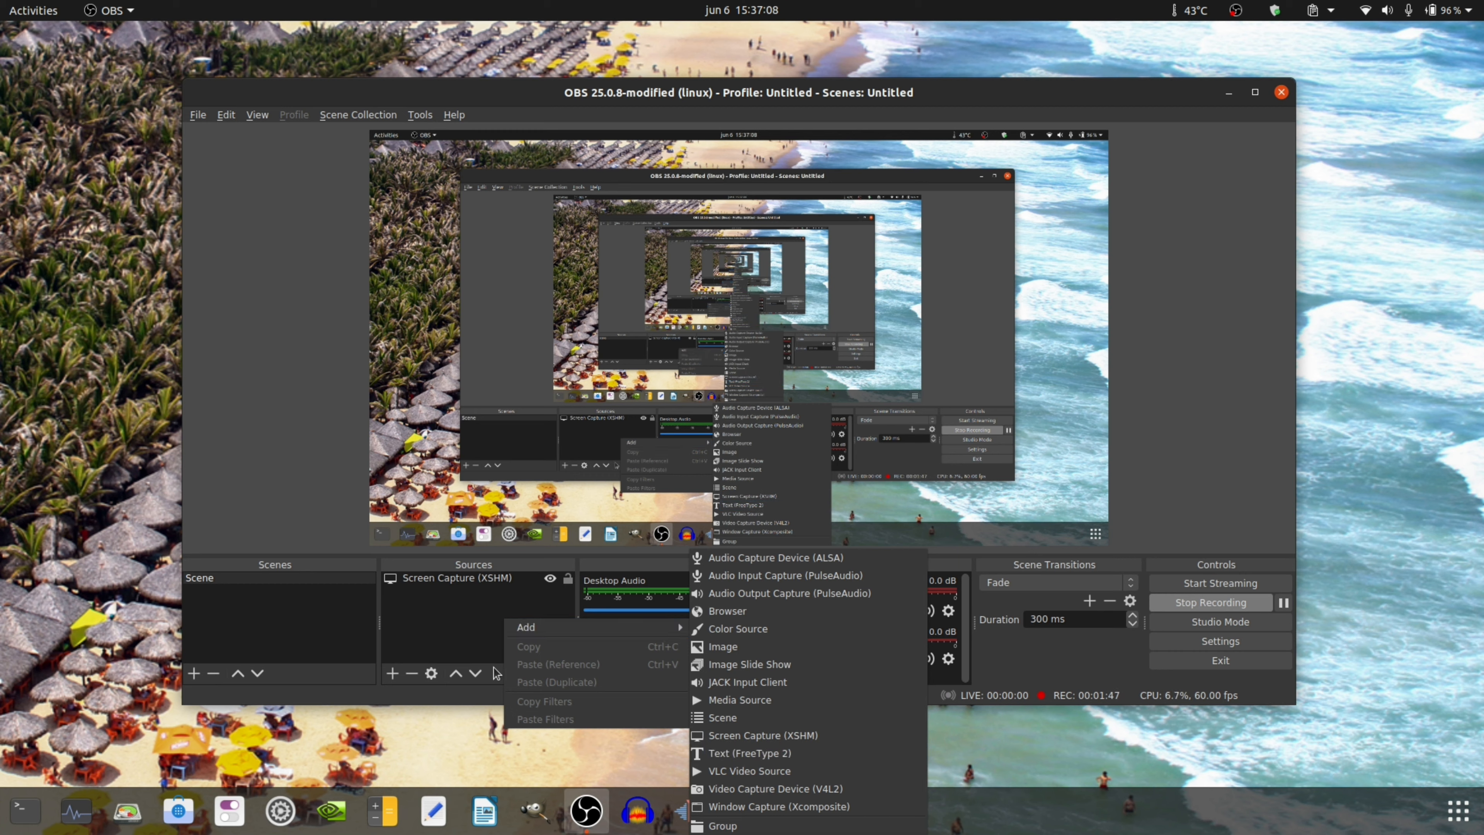
{"action": "left_click", "coordinate": [473, 629]}
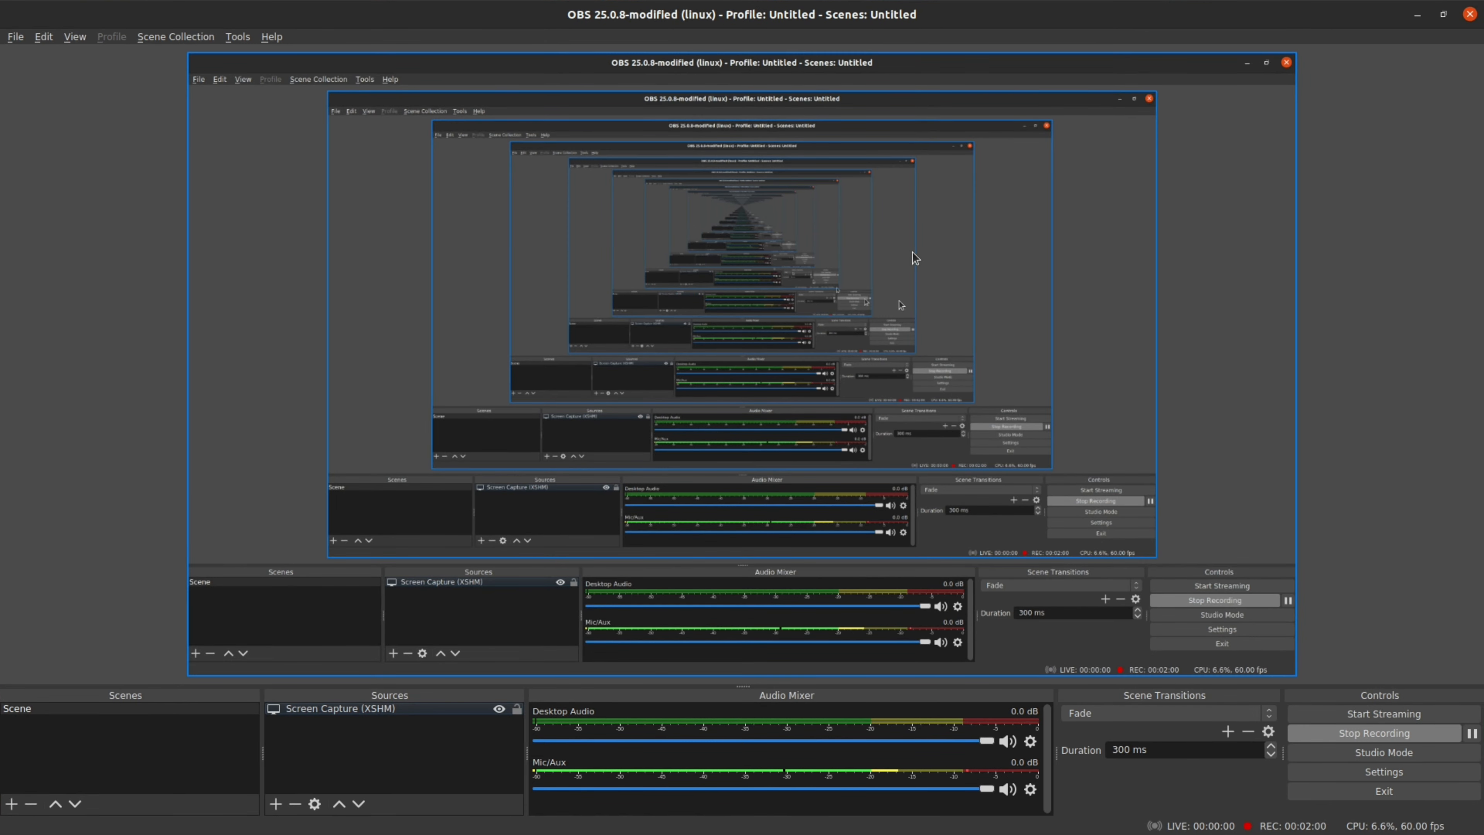
Step: Restore the maximized OBS window to its smaller size and minimize it
{"action": "left_click", "coordinate": [152, 518]}
{"action": "left_click", "coordinate": [512, 195]}
{"action": "double_click", "coordinate": [1359, 19]}
{"action": "left_click", "coordinate": [1228, 95]}
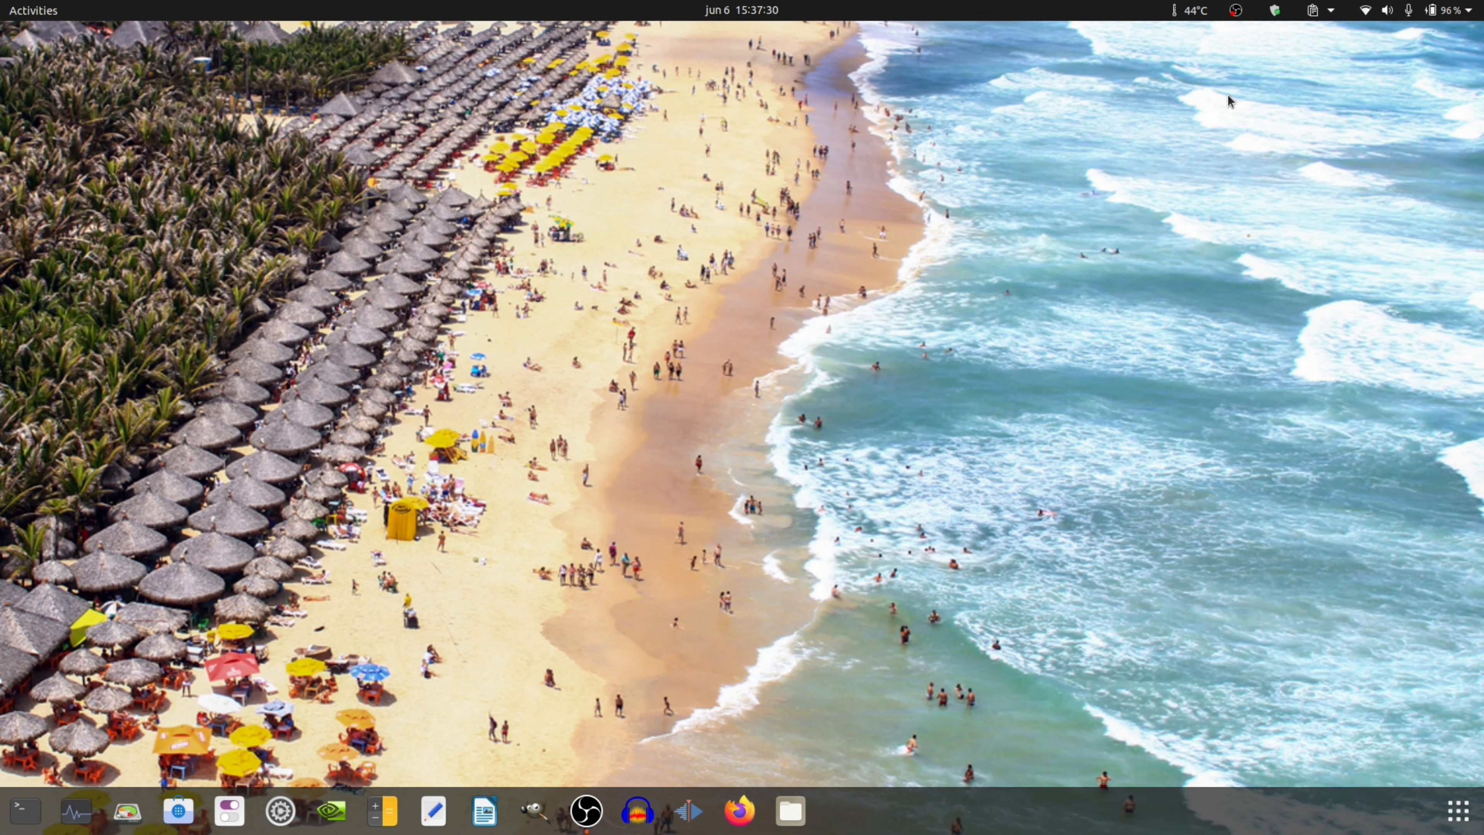
Step: Review the OBS options offered in the system tray, such as stopping the recording, and close them
{"action": "left_click", "coordinate": [1237, 16]}
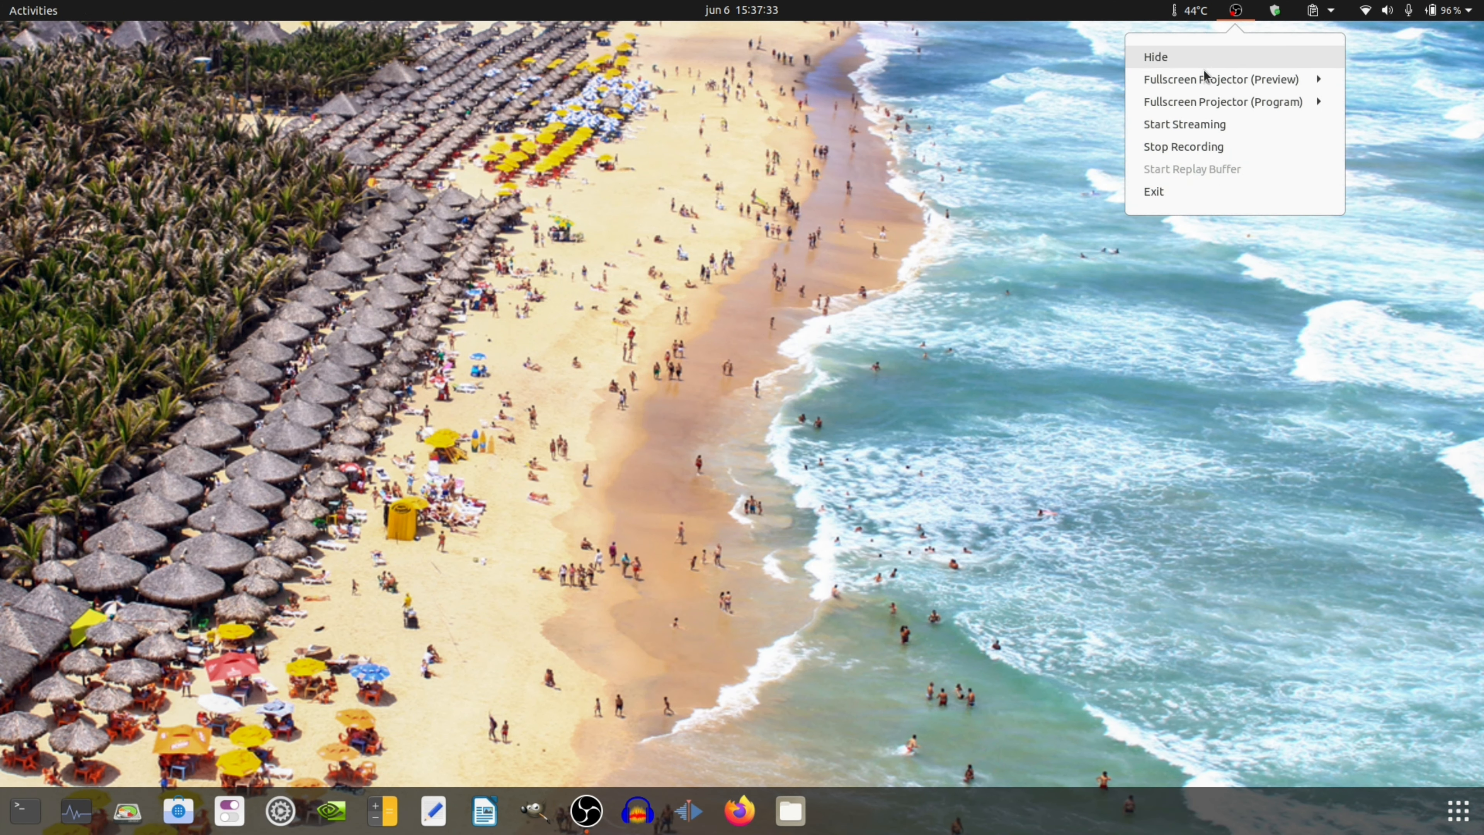
{"action": "left_click", "coordinate": [1236, 12]}
{"action": "left_click", "coordinate": [1237, 12]}
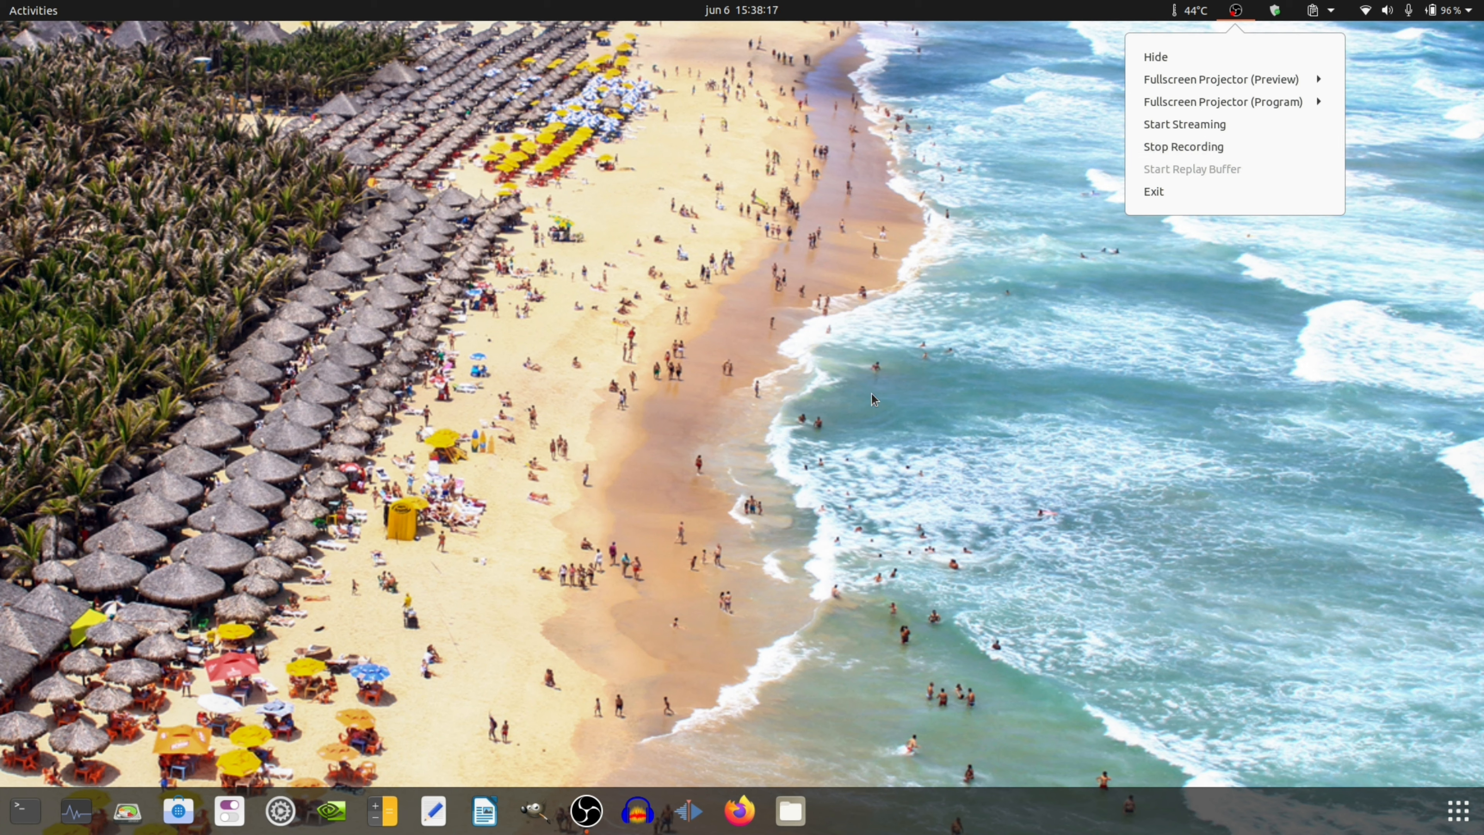
{"action": "left_click", "coordinate": [778, 460]}
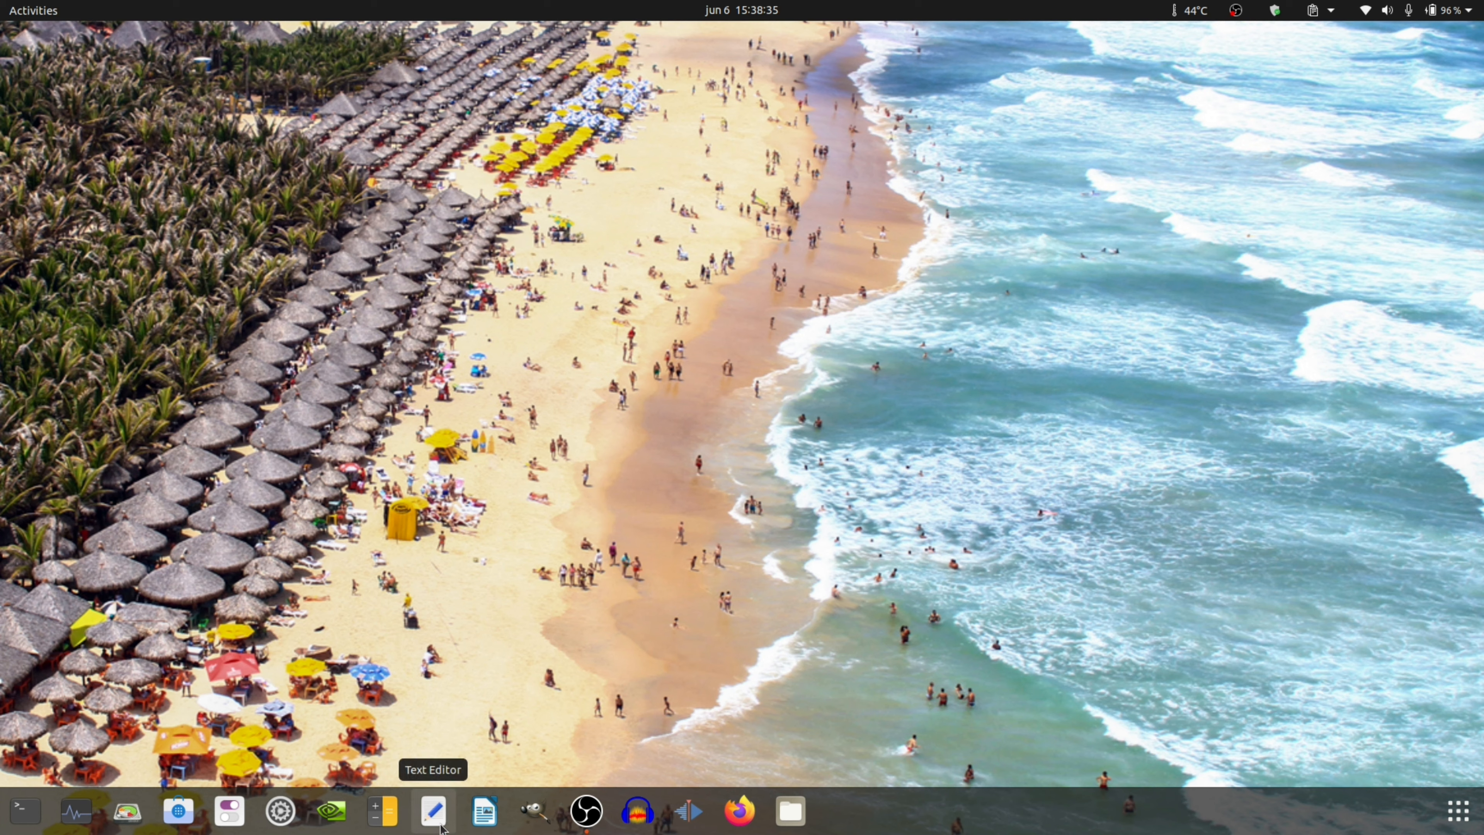
Step: Start a new Text Editor document with the author's full name on the first line and personal website below it
{"action": "left_click", "coordinate": [441, 826]}
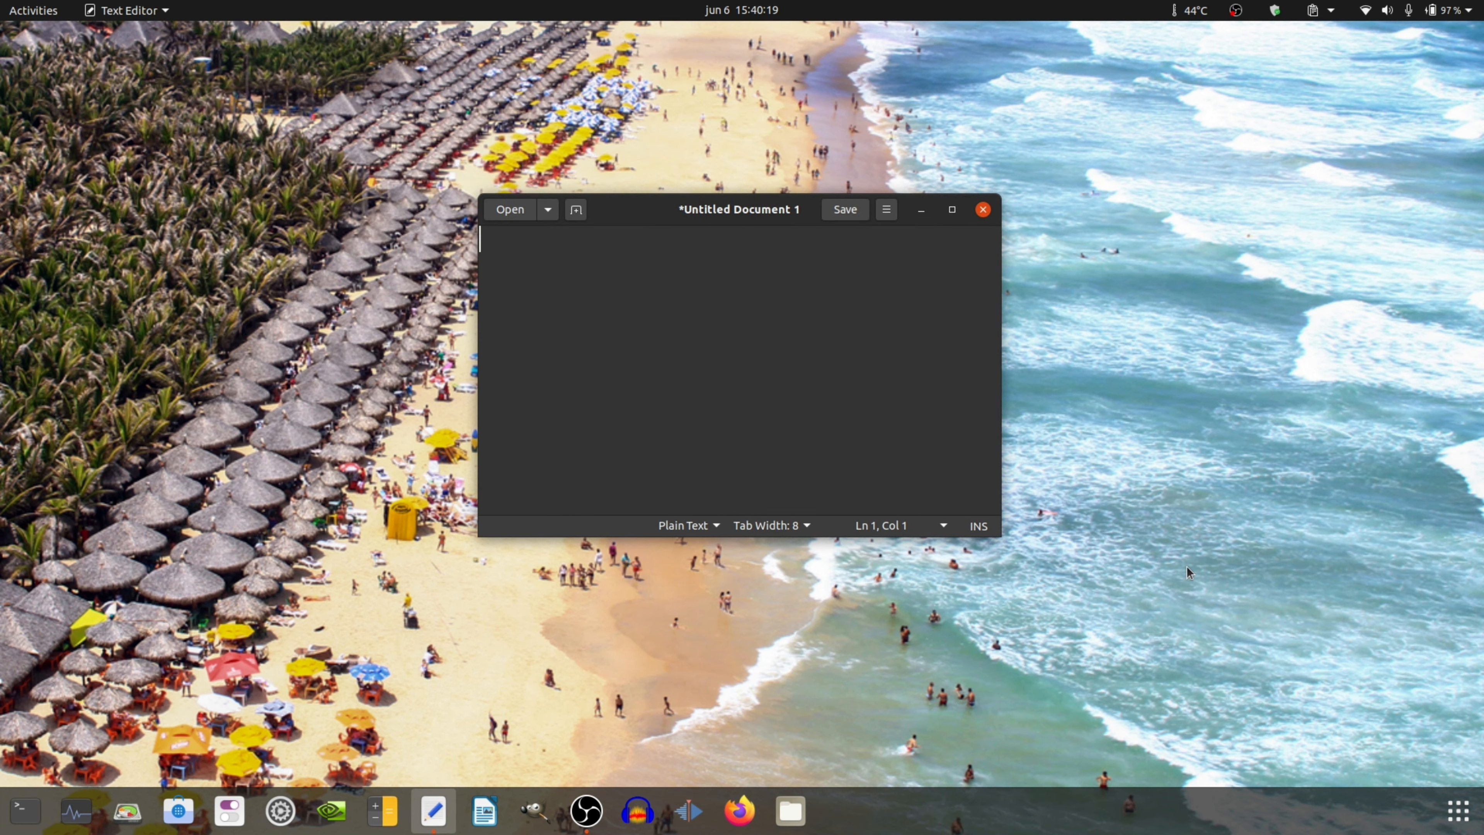
{"action": "type", "text": "Daniel Pinheiro"}
{"action": "key", "text": "Return"}
{"action": "type", "text": "danielpm"}
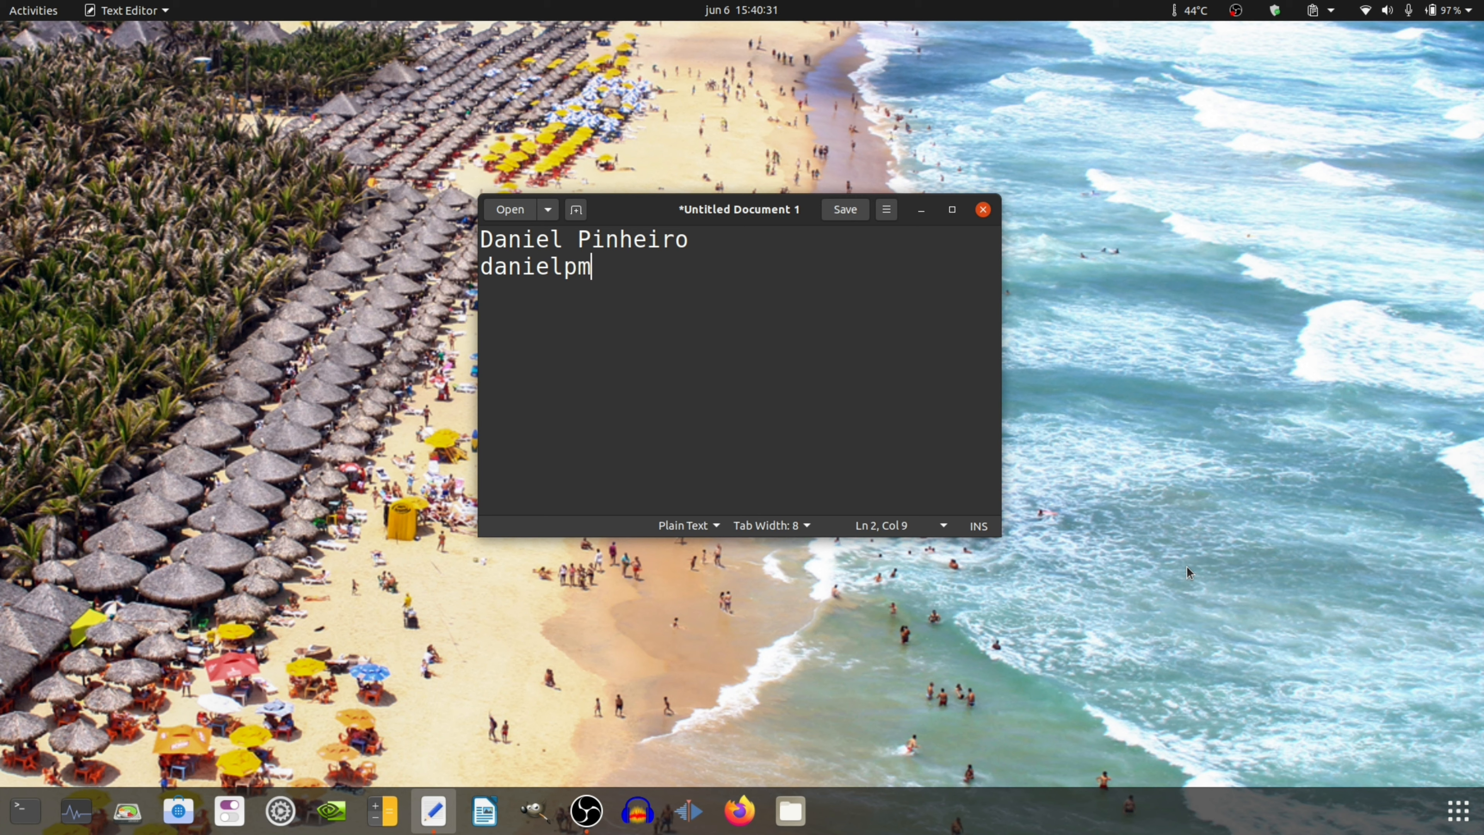
{"action": "type", "text": "1982.com"}
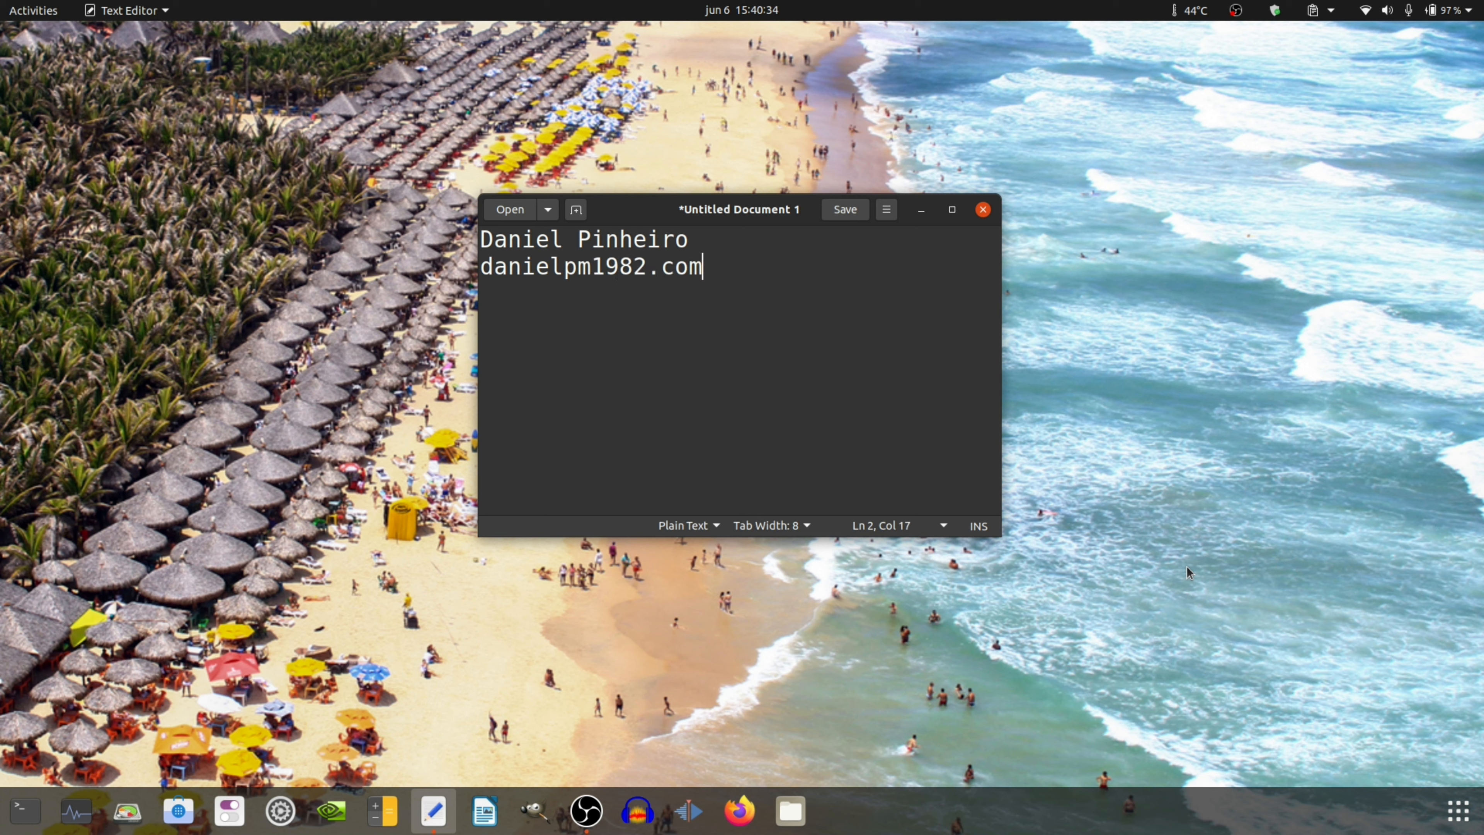
Step: Add the hardware lines "Helios 300 Predator-PH315-52" and "Nvidea Graphic card RTX2060" after a blank line
{"action": "key", "text": "Return"}
{"action": "key", "text": "Return"}
{"action": "type", "text": "Helio"}
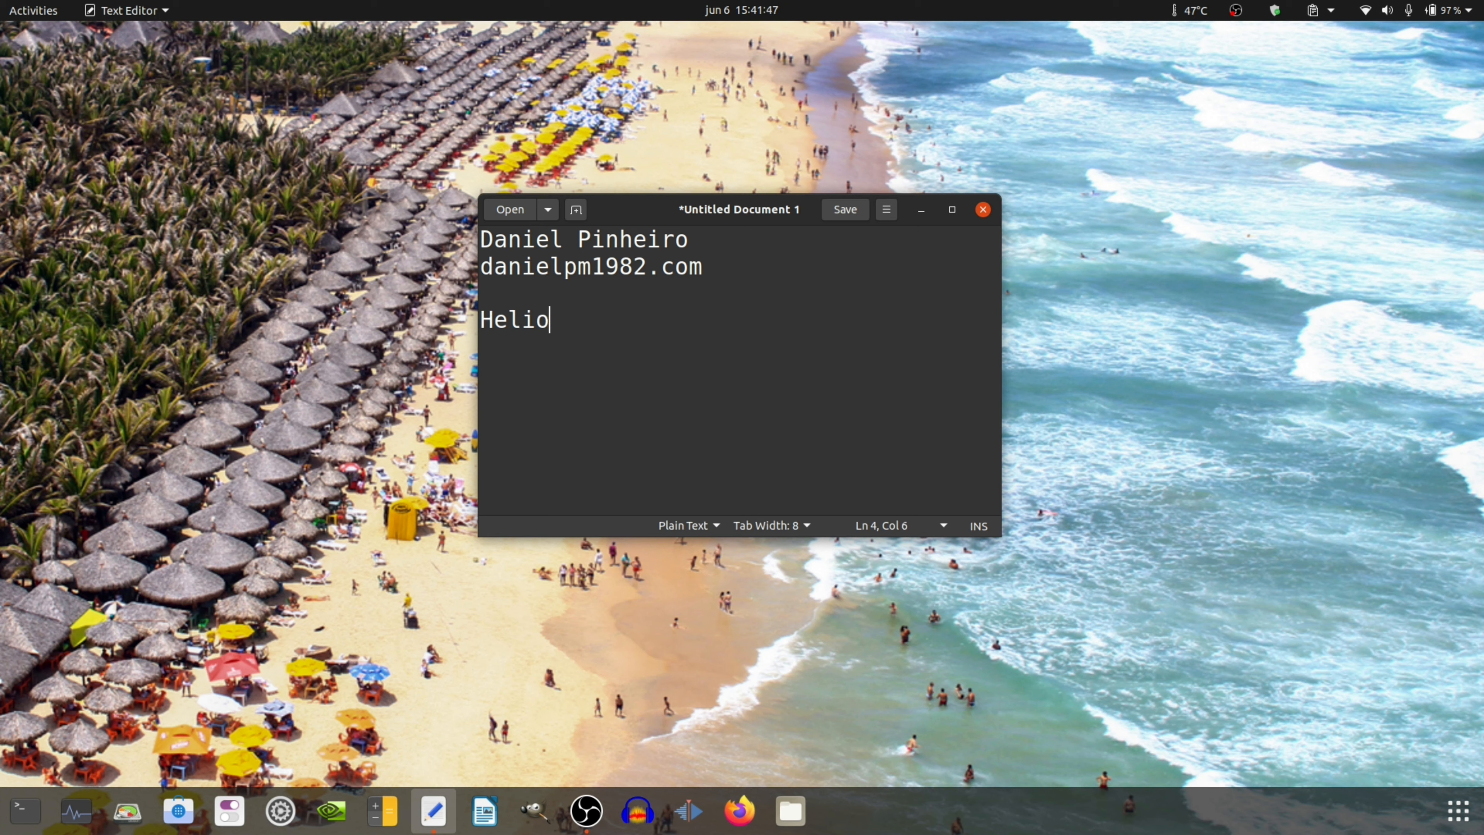
{"action": "type", "text": "s 300 Predator-PH315-52"}
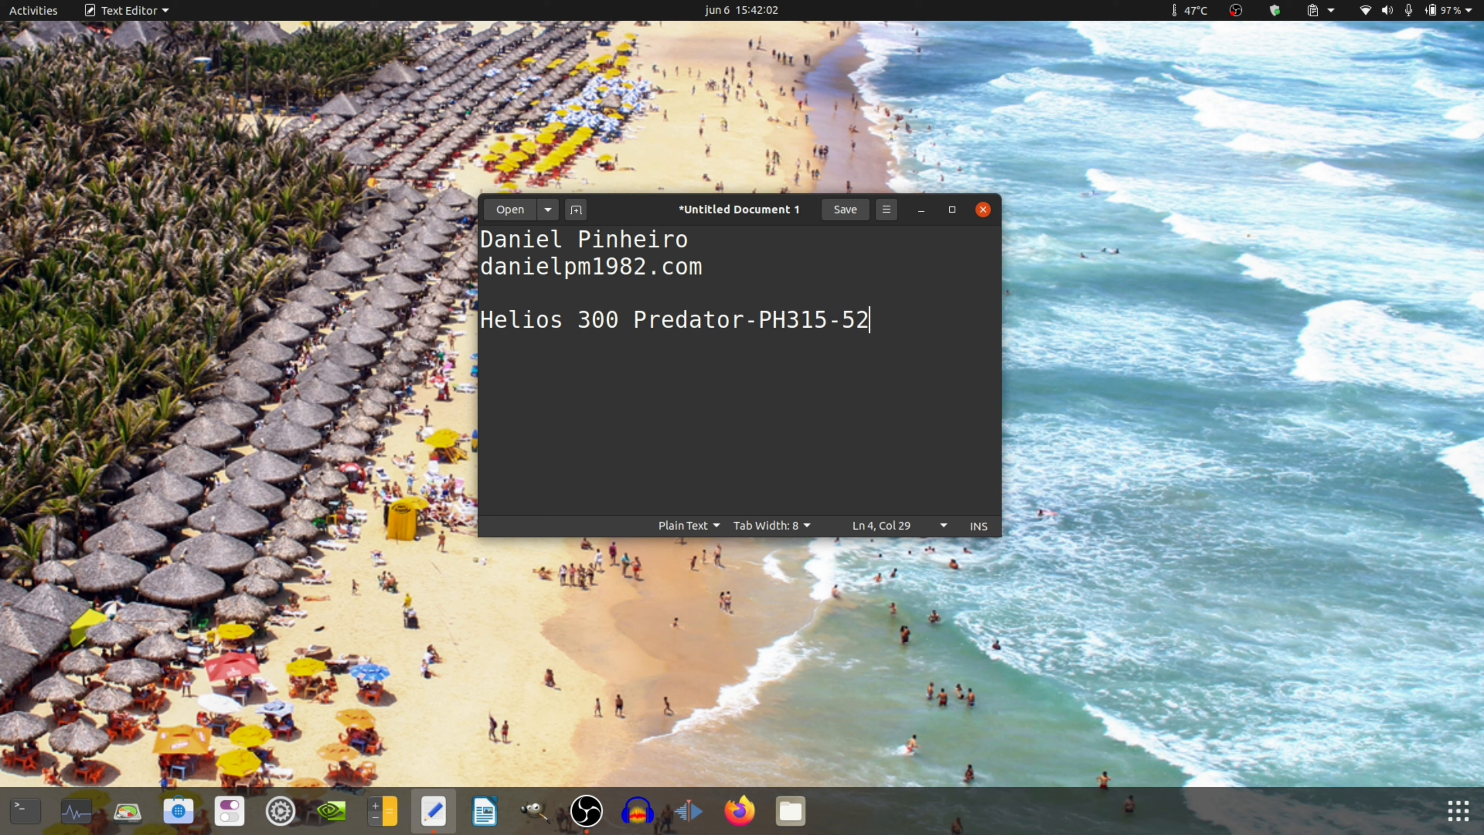
{"action": "key", "text": "Return"}
{"action": "type", "text": "Nvidea "}
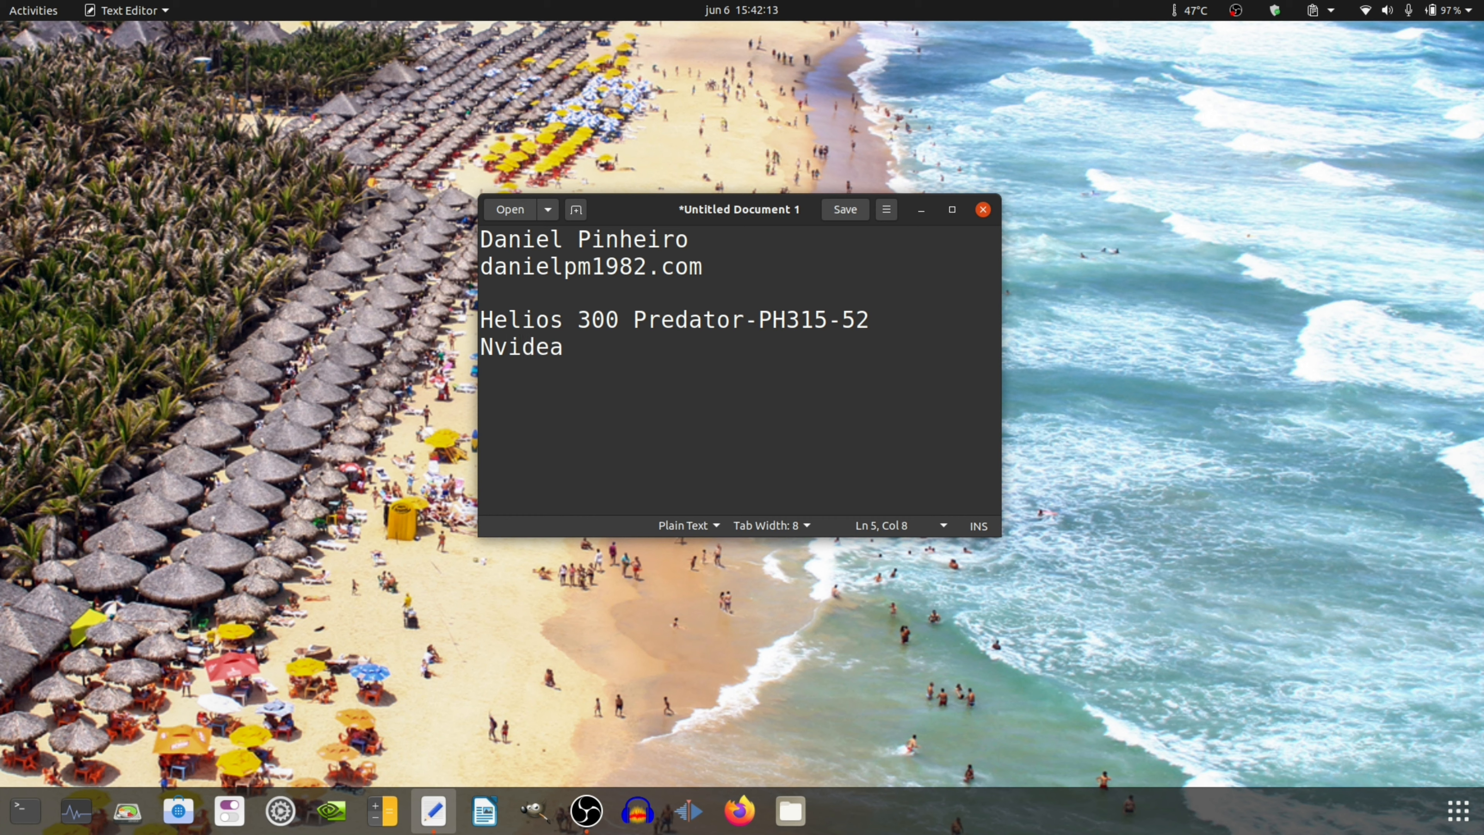
{"action": "type", "text": "Graphi"}
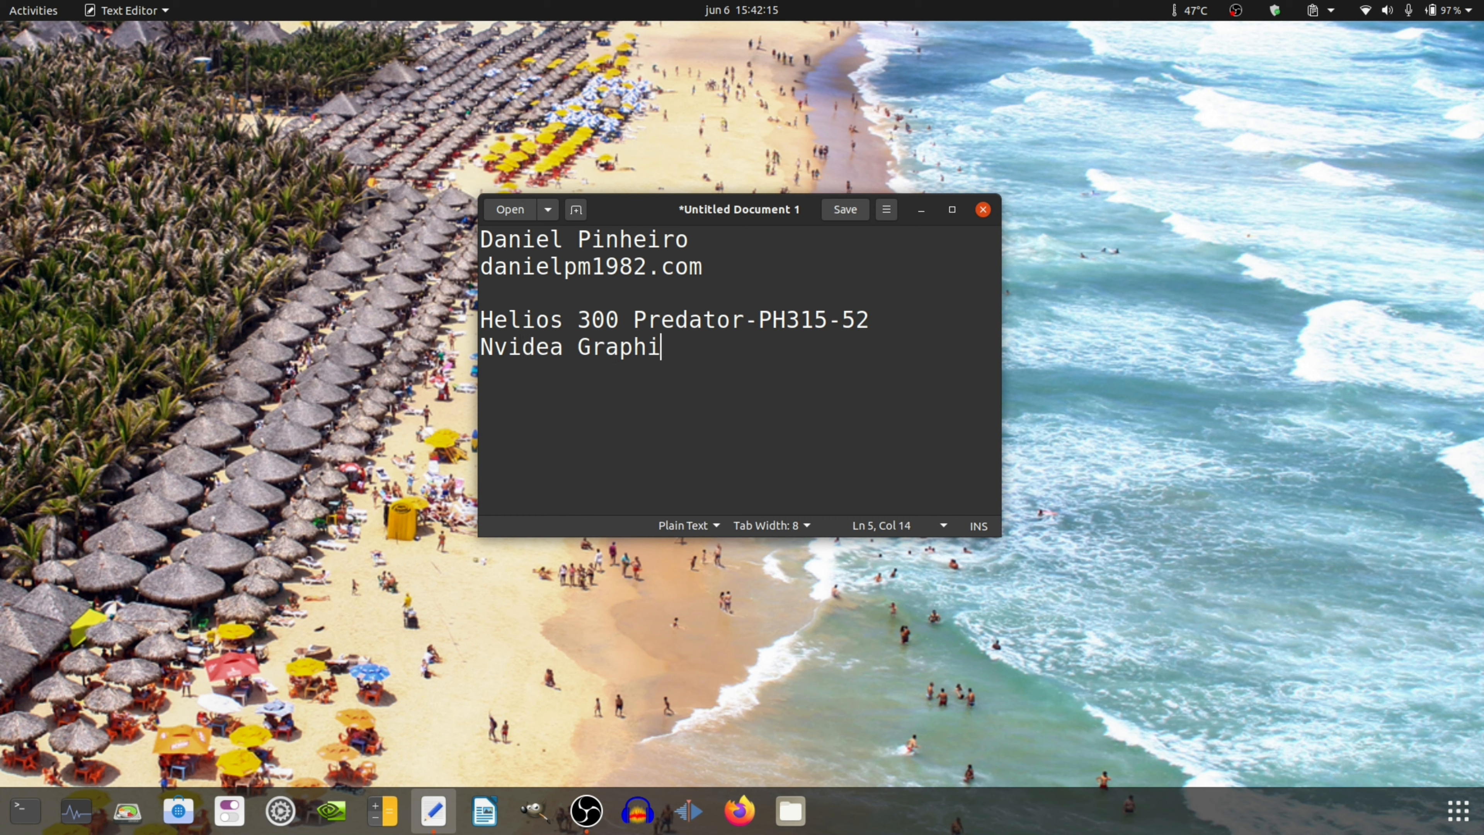
{"action": "type", "text": "c card RTX206"}
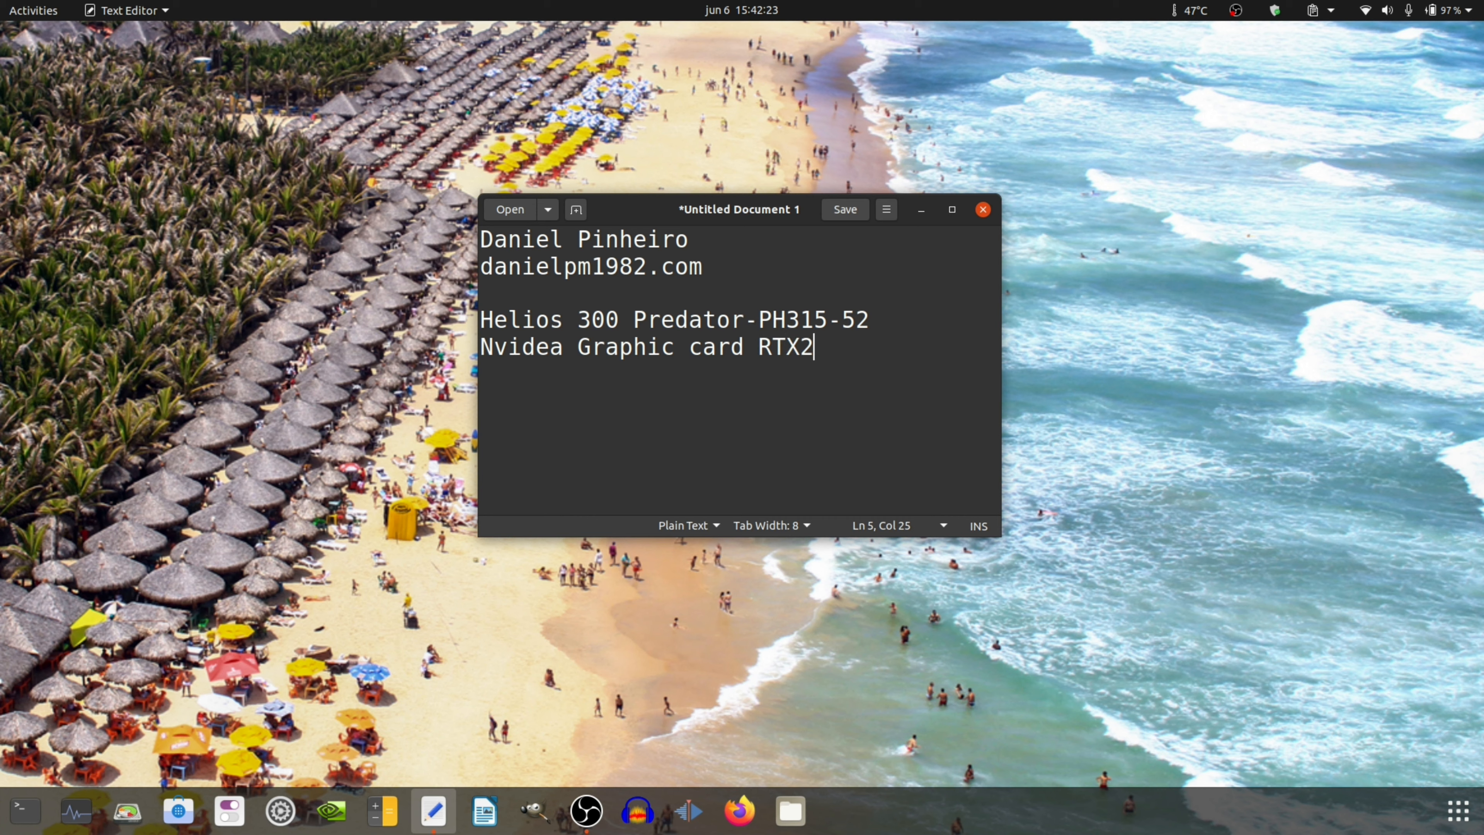
{"action": "type", "text": "0"}
Step: Add the lines "Linux Ubuntu 20.04" and "OBS Studio" after a blank line below the hardware details
{"action": "key", "text": "Return"}
{"action": "key", "text": "Return"}
{"action": "type", "text": "Linux "}
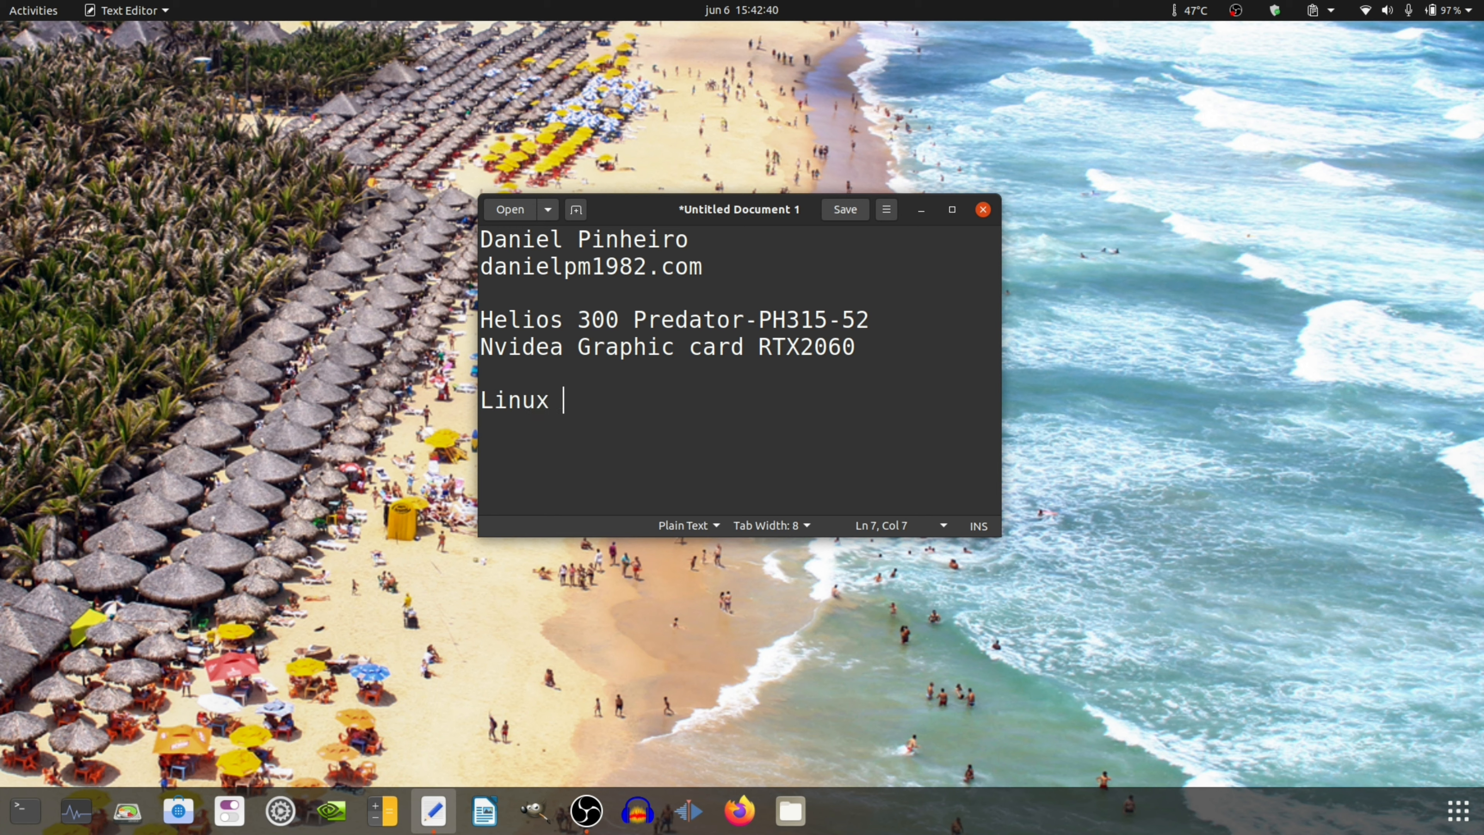
{"action": "type", "text": "Ubuntu 20"}
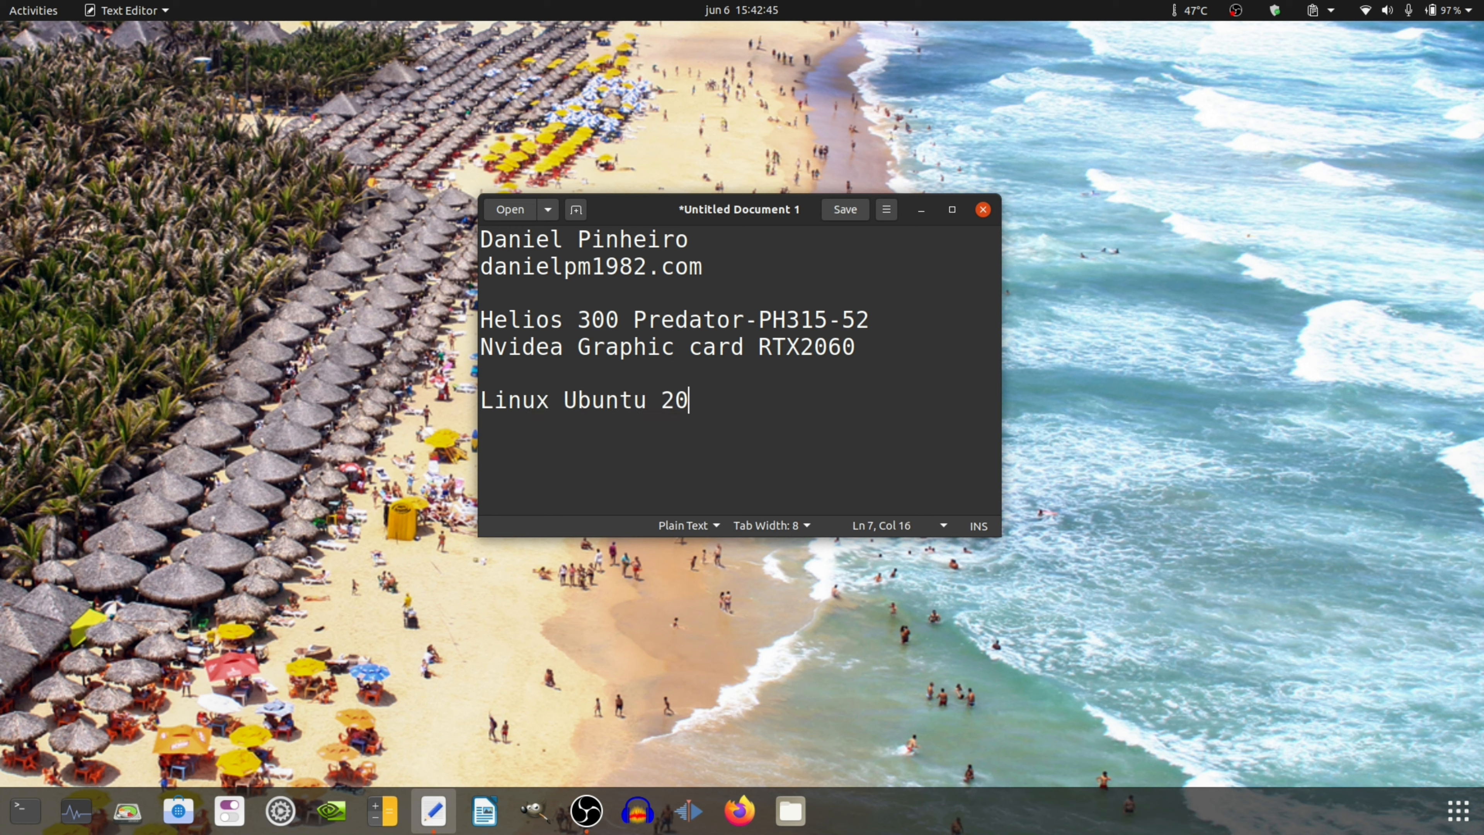
{"action": "type", "text": ".04"}
{"action": "key", "text": "Return"}
{"action": "type", "text": "OBS Studio"}
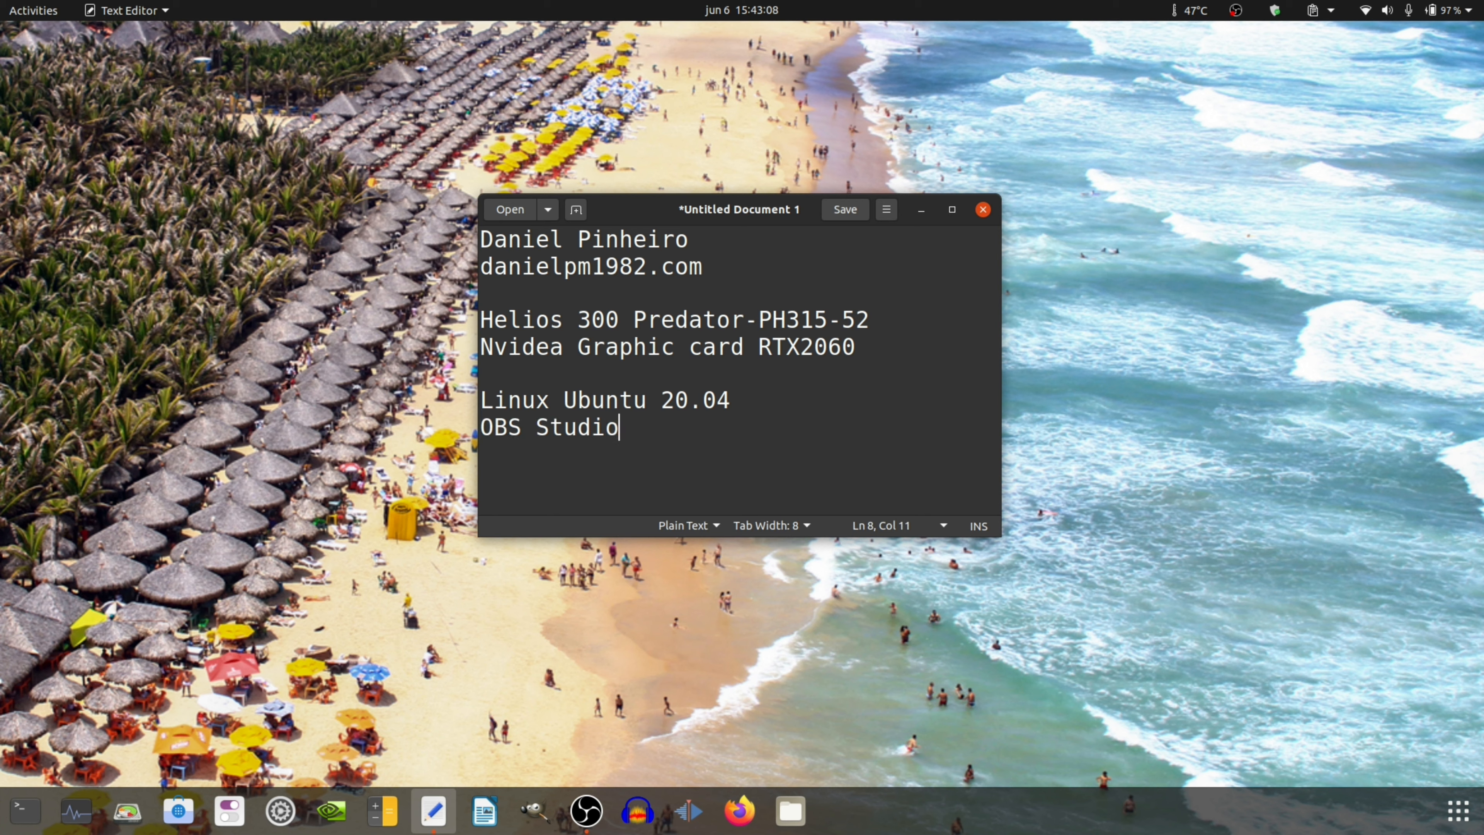
Step: Complete the software list with the lines "Audacity" and "Kdenlive"
{"action": "key", "text": "Return"}
{"action": "type", "text": "Au"}
{"action": "type", "text": "da"}
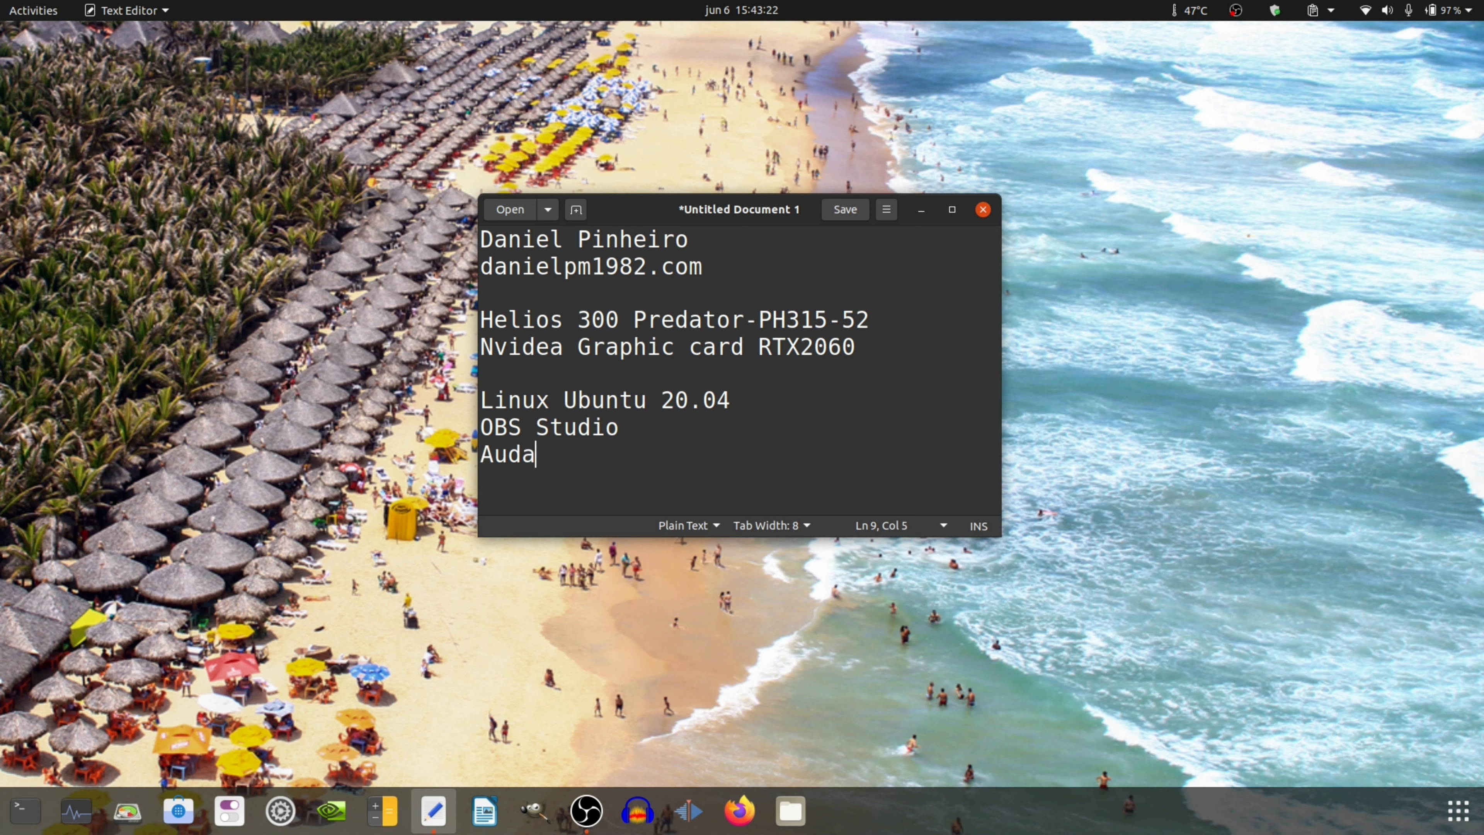
{"action": "type", "text": "city"}
{"action": "key", "text": "Return"}
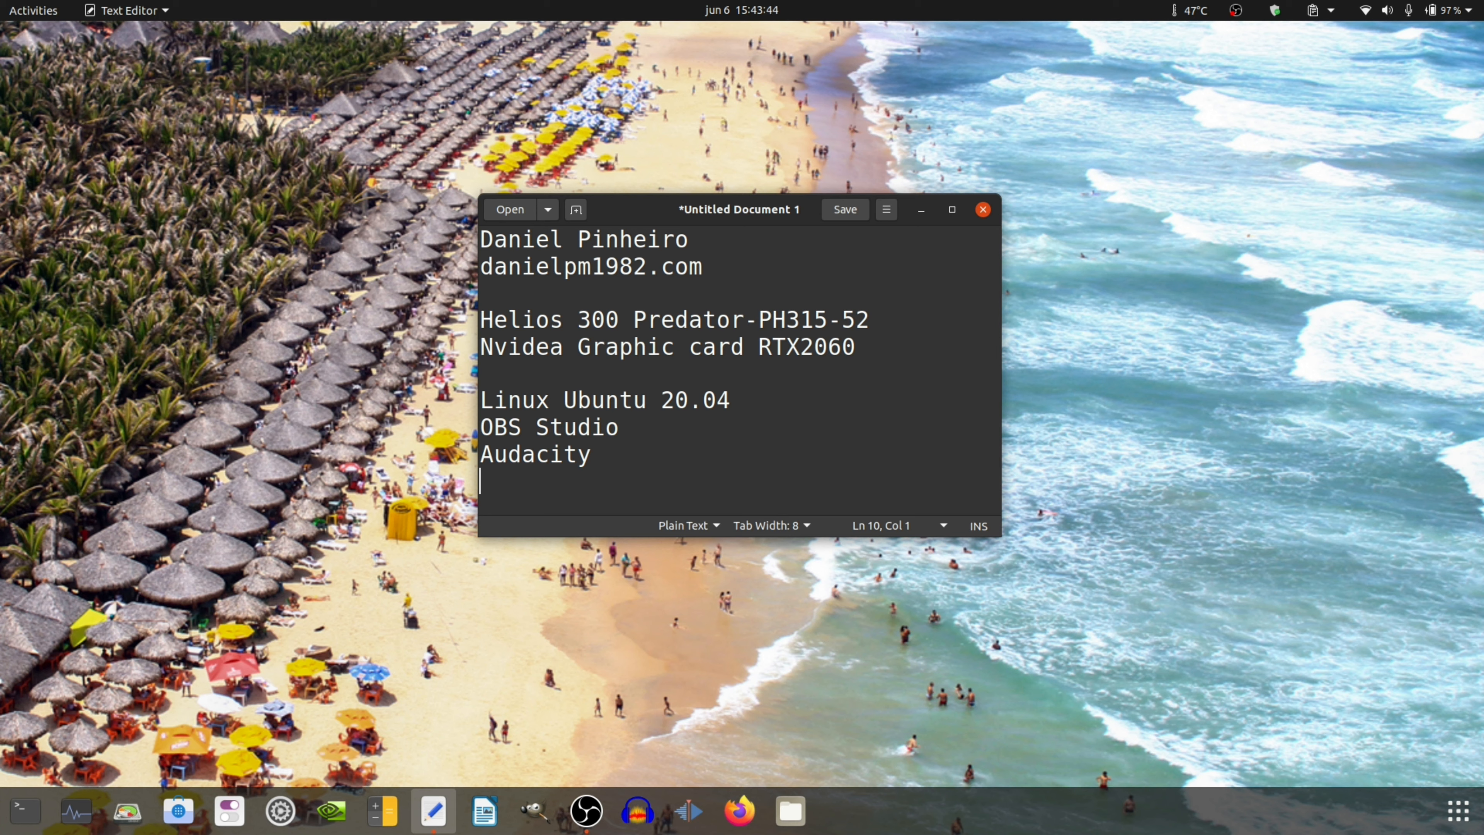
{"action": "type", "text": "Kdenlive"}
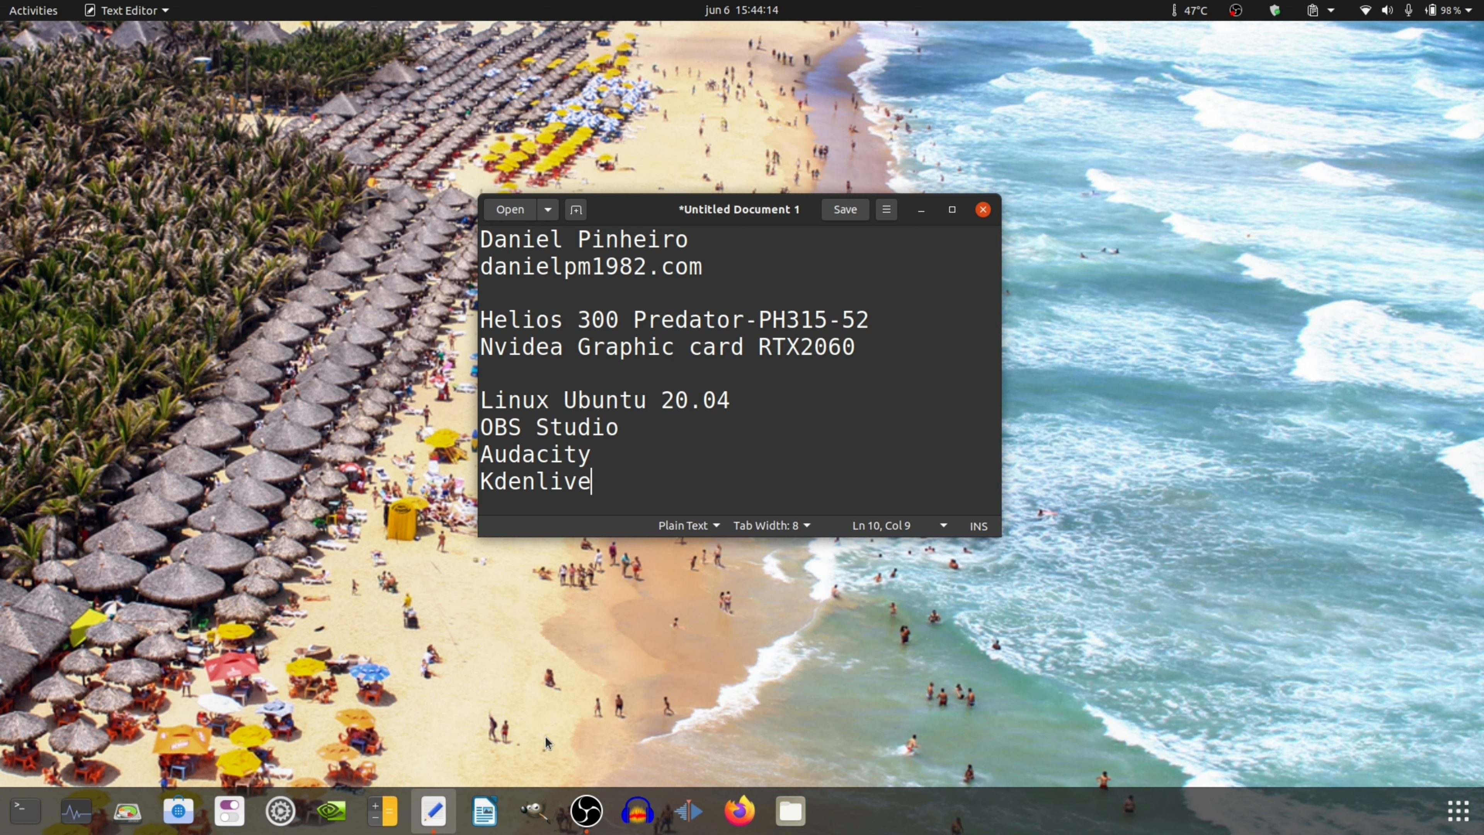
Step: Switch to the Ubuntu software store and search it for "obs"
{"action": "left_click", "coordinate": [179, 810]}
{"action": "left_click", "coordinate": [16, 15]}
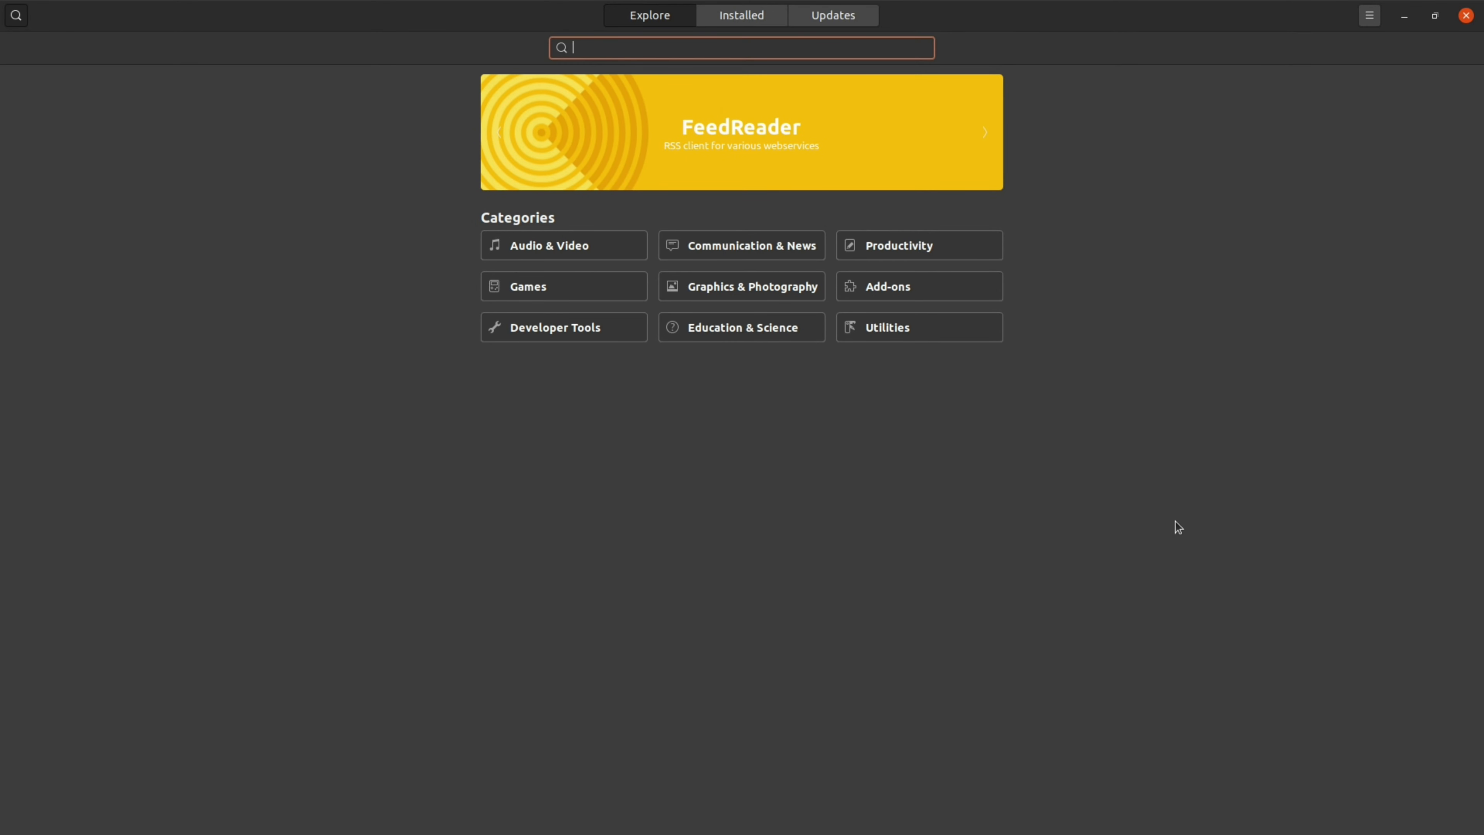
{"action": "type", "text": "obs"}
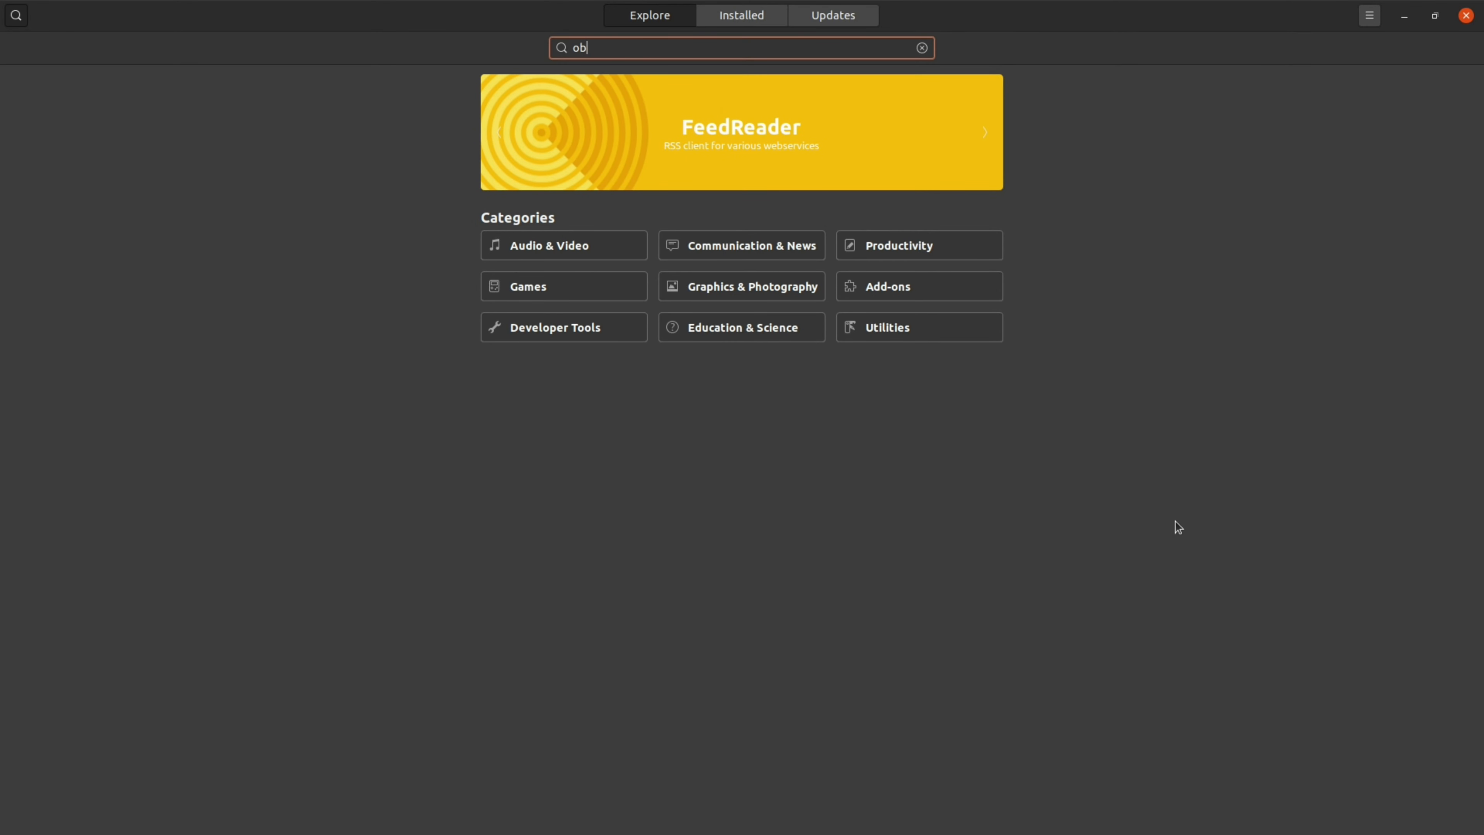
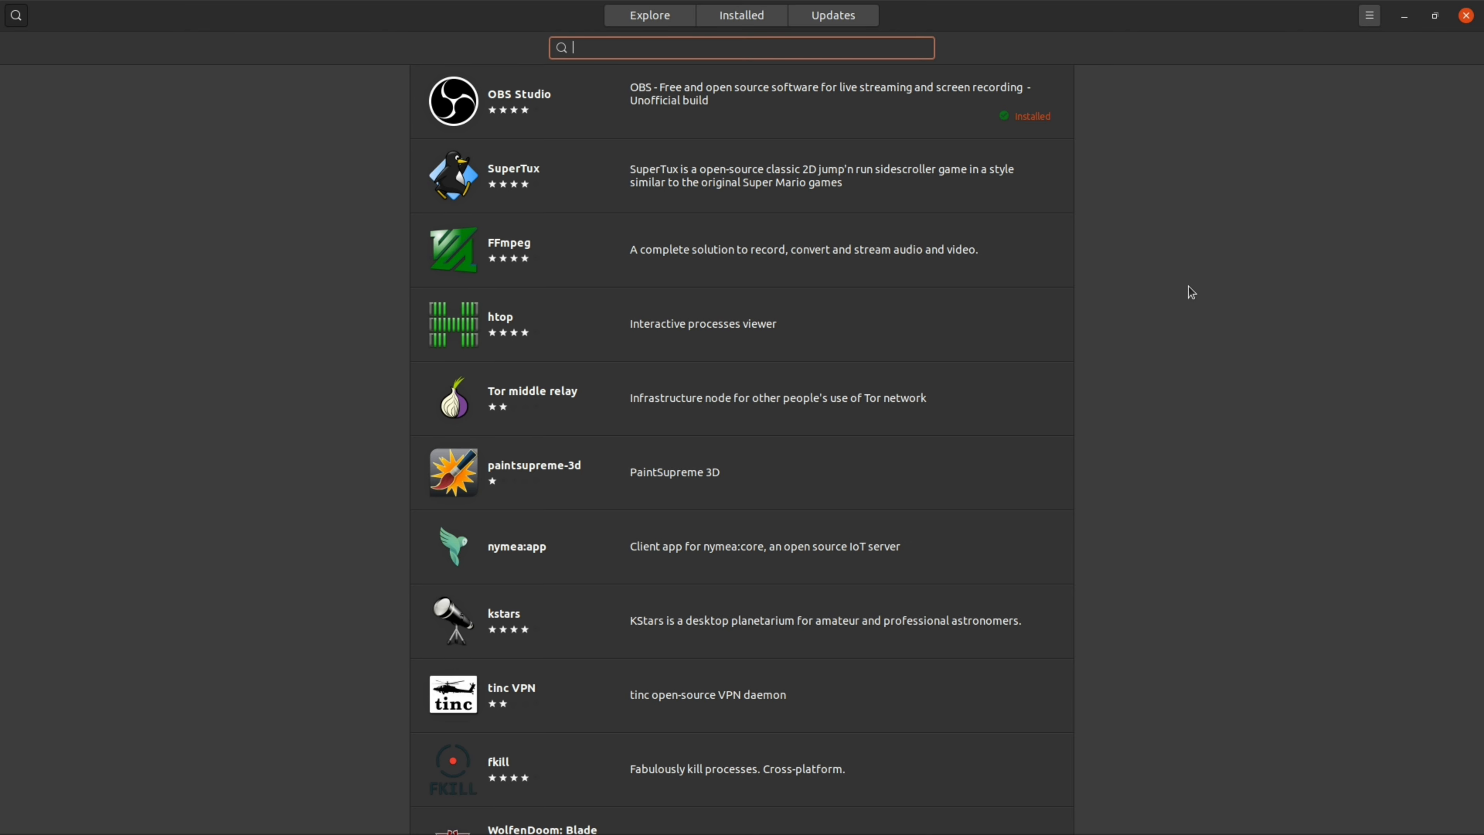
Step: Search the software store for "audacity" and for "kdenlive"
{"action": "type", "text": "auda"}
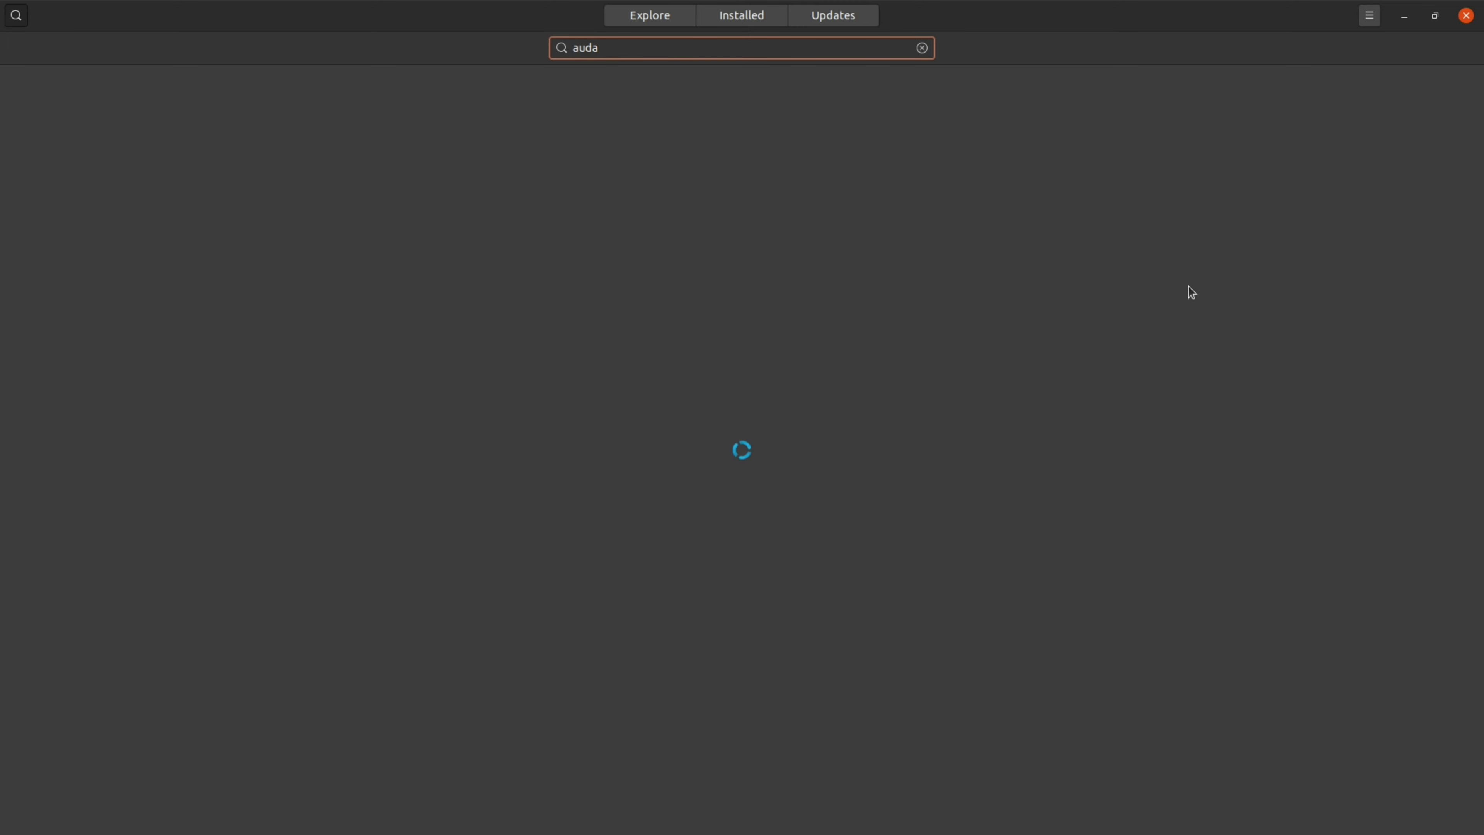
{"action": "type", "text": "city"}
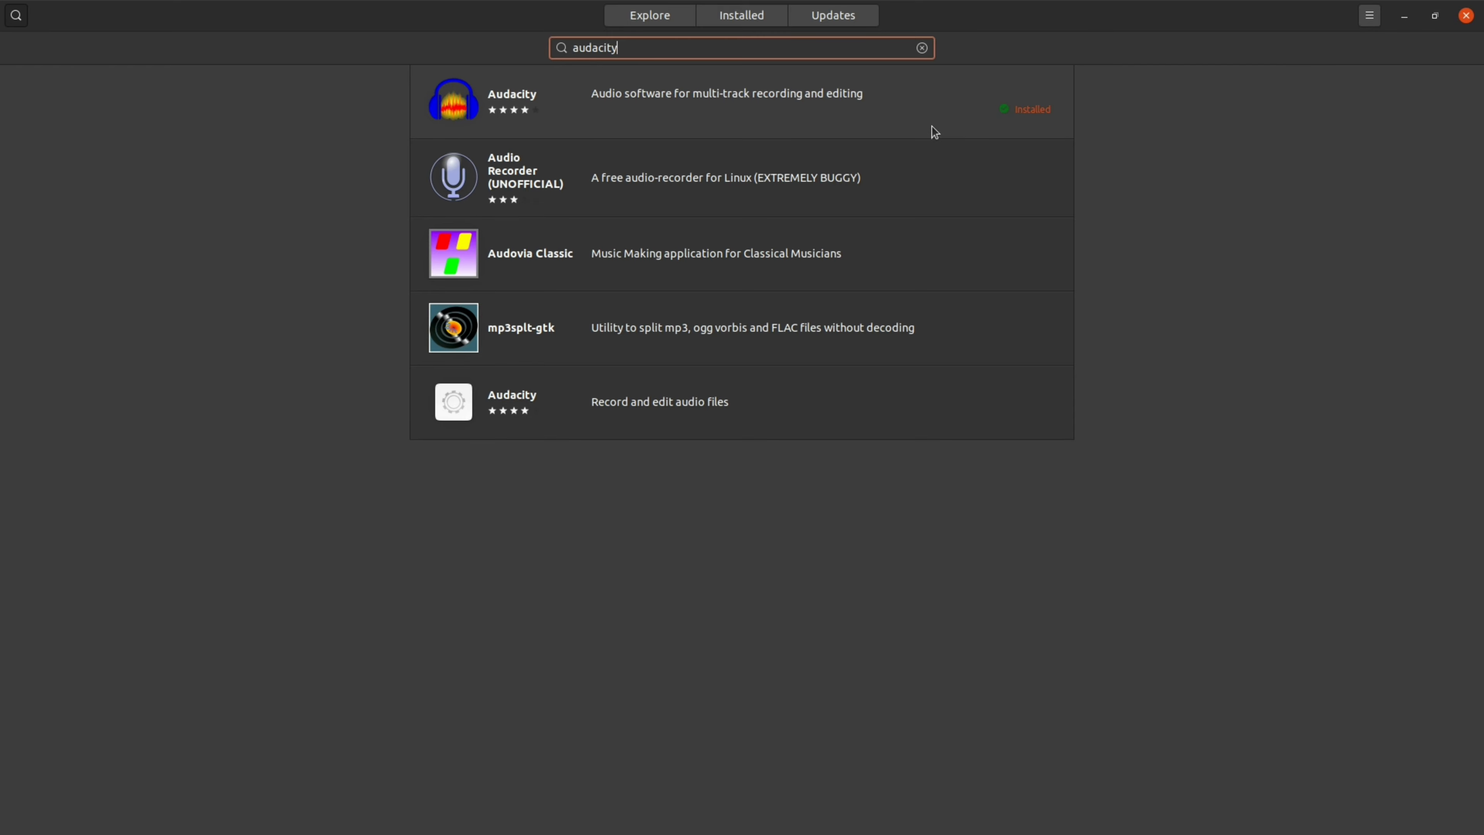
{"action": "double_click", "coordinate": [664, 42]}
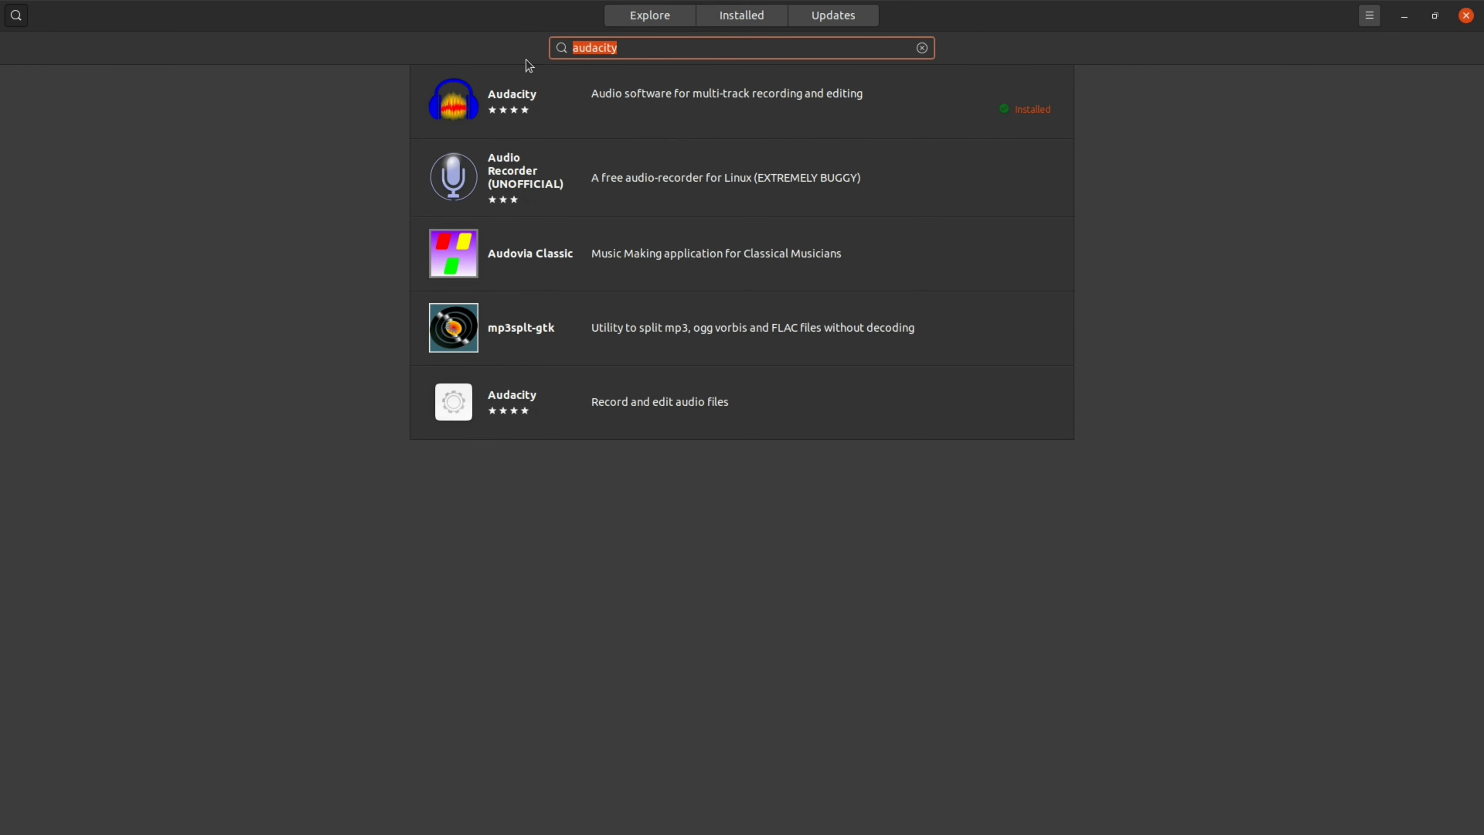
{"action": "key", "text": "BackSpace"}
{"action": "type", "text": "kden"}
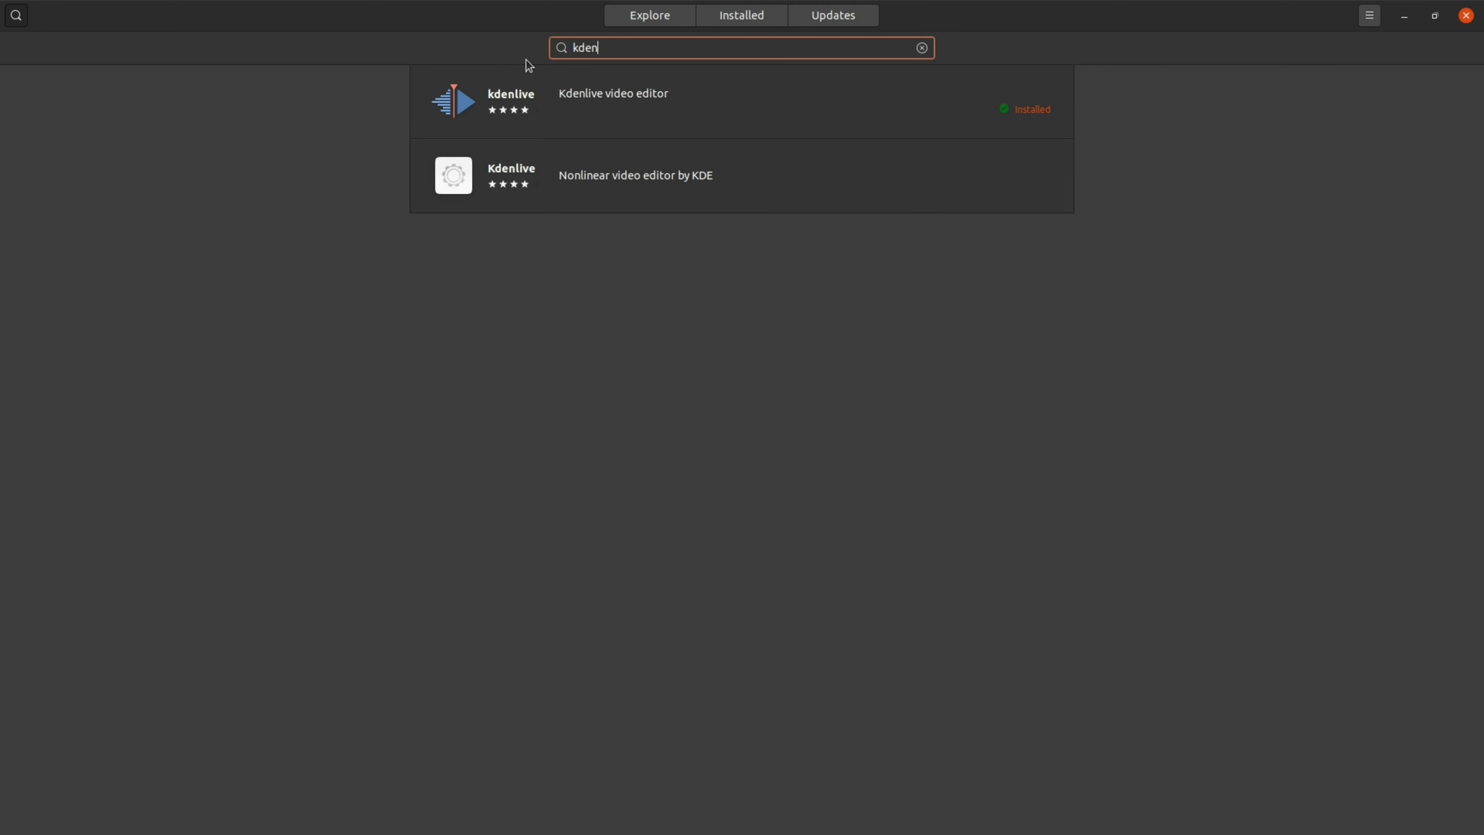
{"action": "type", "text": "live"}
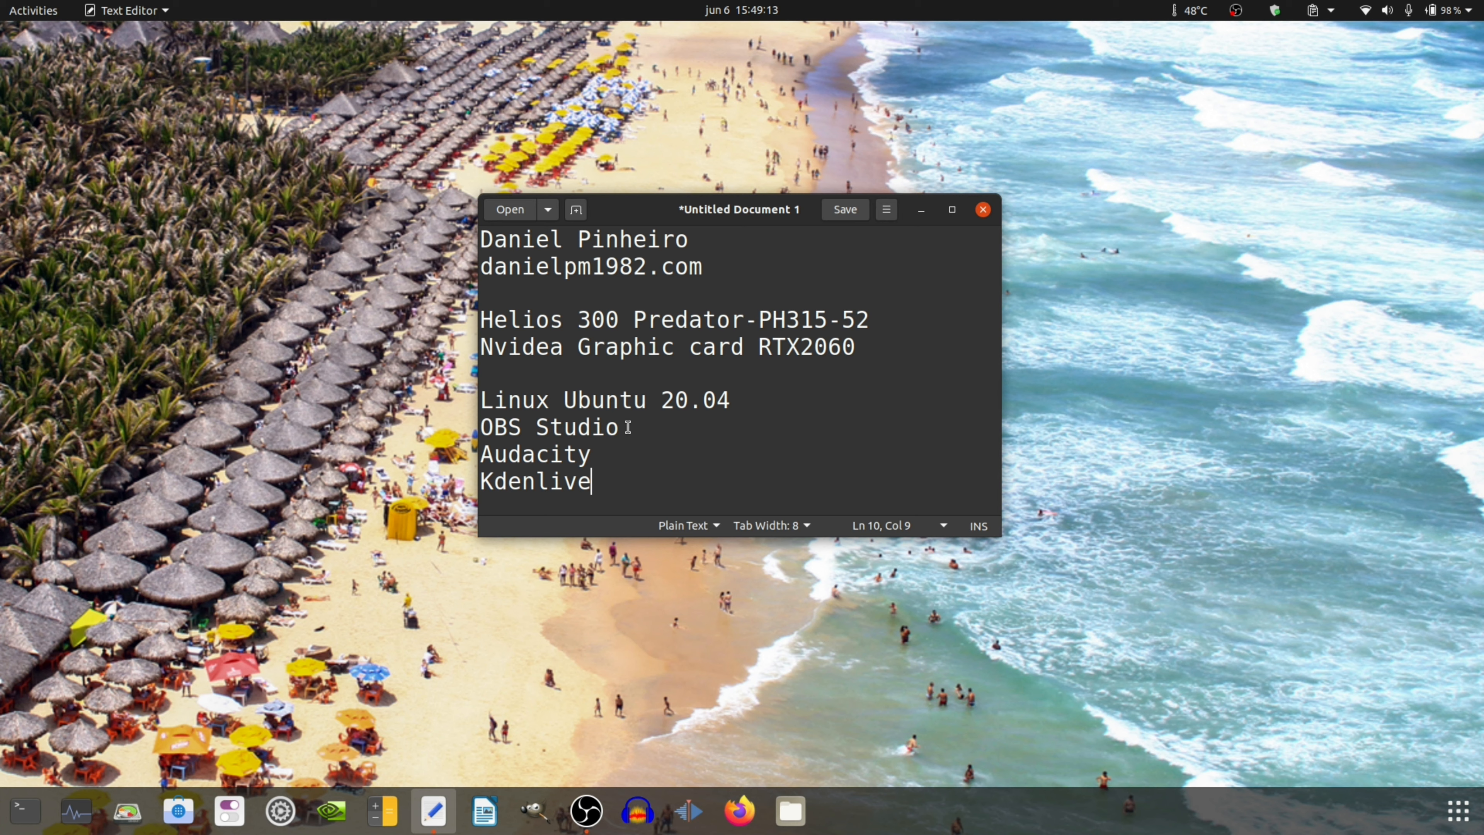
Step: Highlight the "OBS Studio" line in the text document and clear the selection
{"action": "left_click_drag", "start_coordinate": [628, 427], "coordinate": [483, 427]}
{"action": "left_click", "coordinate": [614, 480]}
{"action": "left_click", "coordinate": [758, 492]}
Step: Switch to OBS and maximize its window
{"action": "left_click", "coordinate": [1236, 11]}
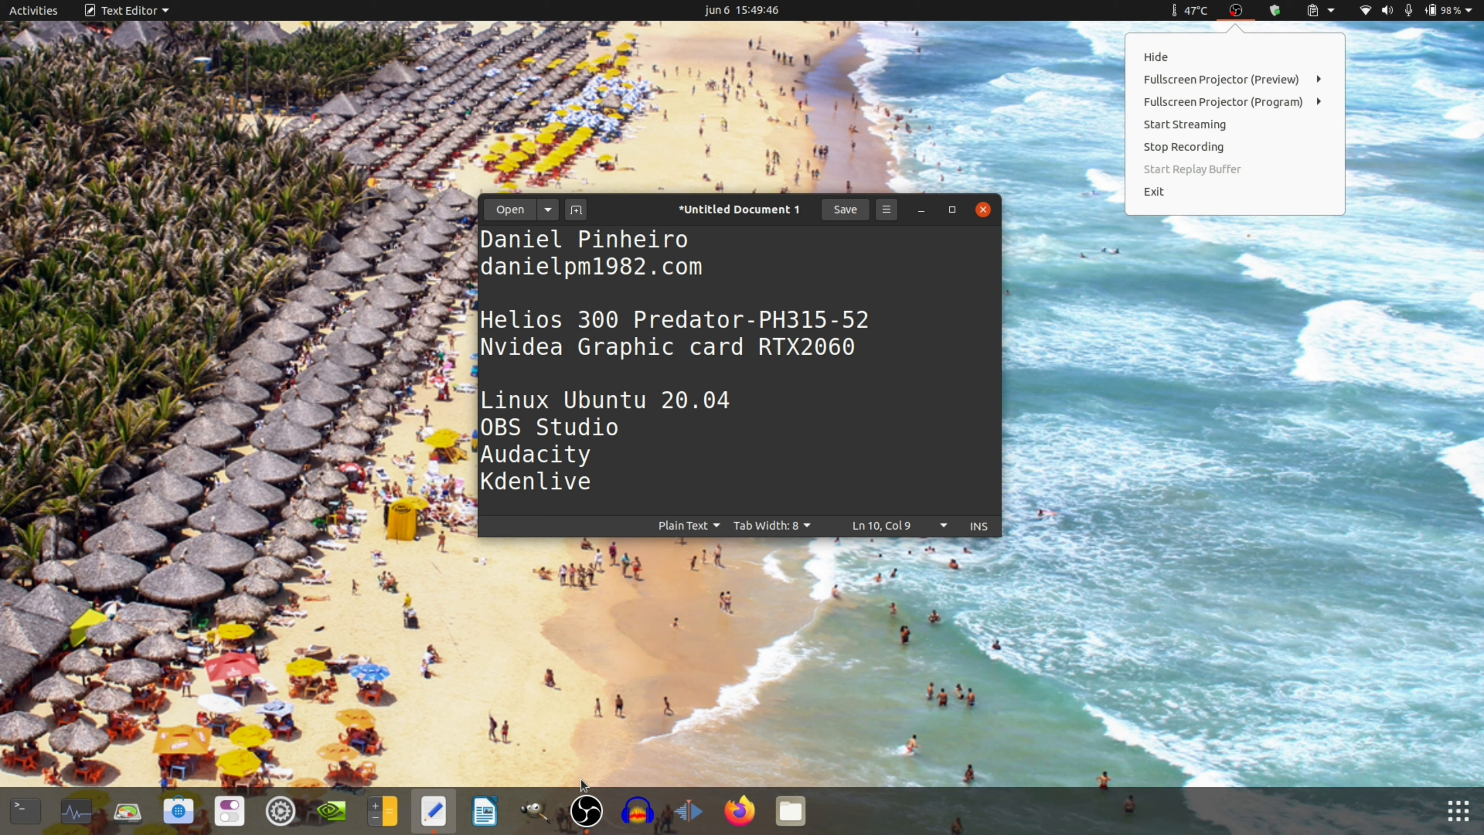
{"action": "left_click", "coordinate": [584, 810]}
{"action": "left_click", "coordinate": [586, 813]}
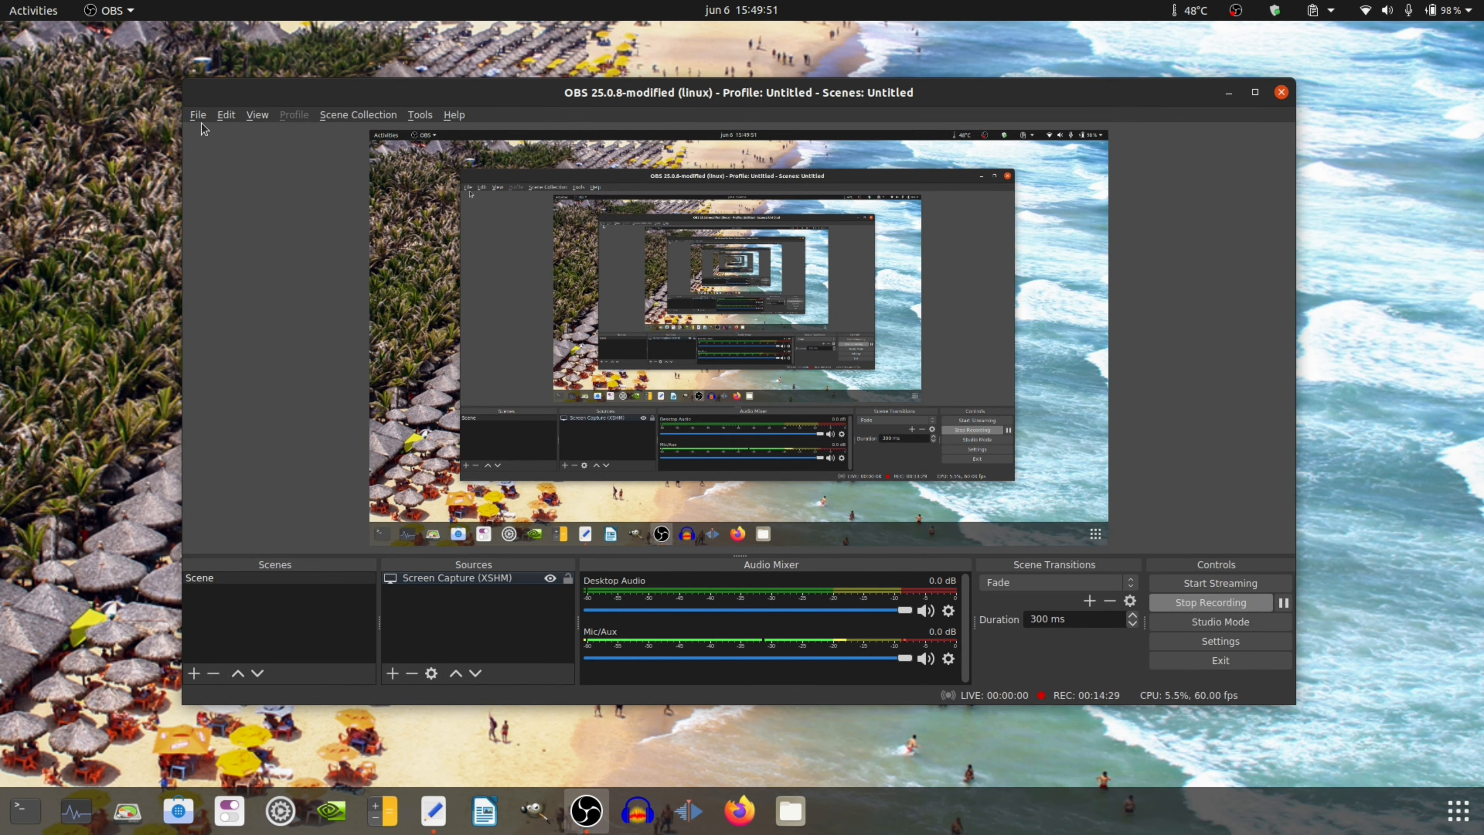
{"action": "double_click", "coordinate": [979, 88]}
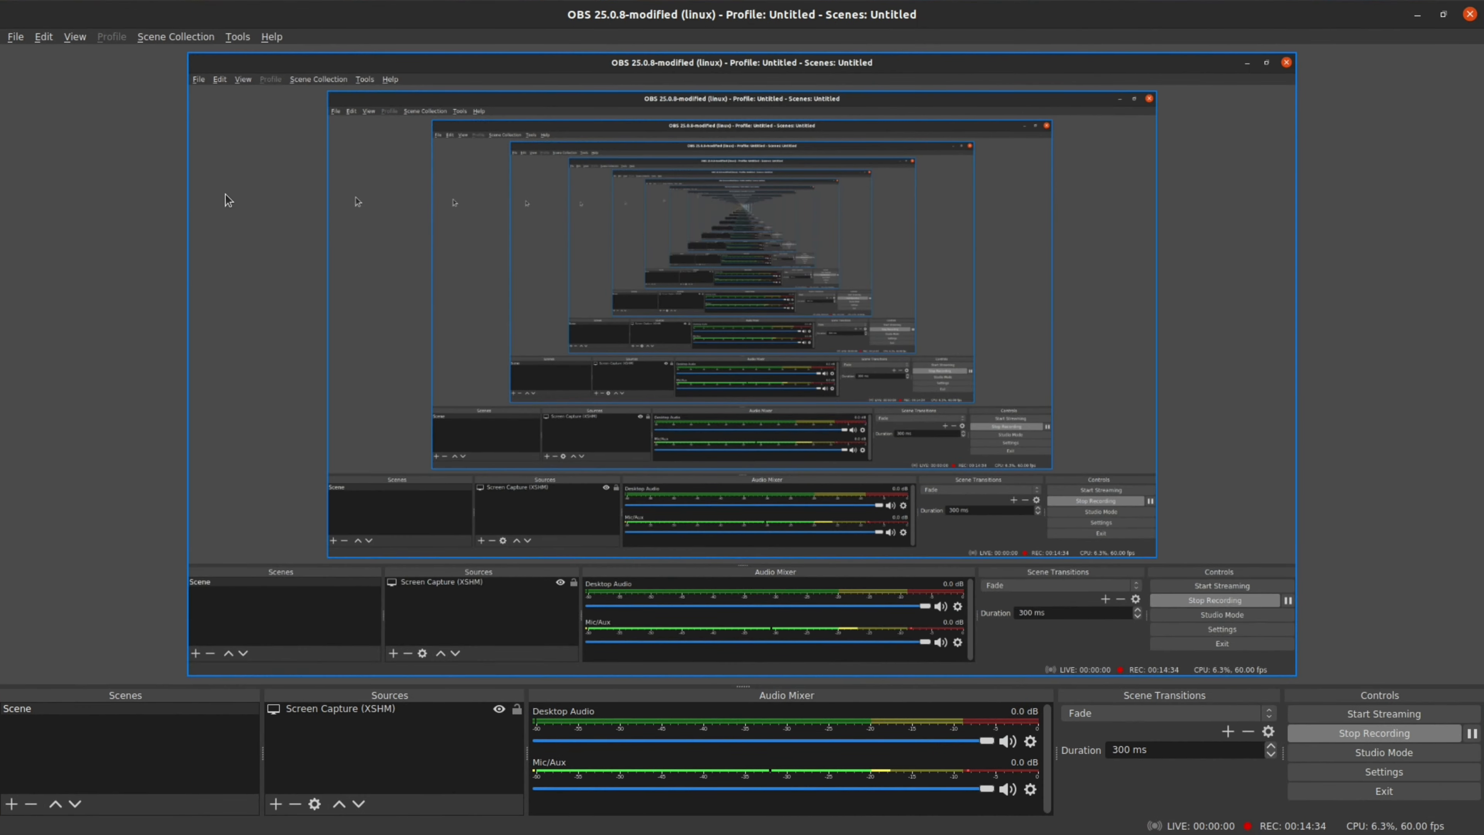
Step: Review the file commands of OBS and open its general settings
{"action": "left_click", "coordinate": [20, 39]}
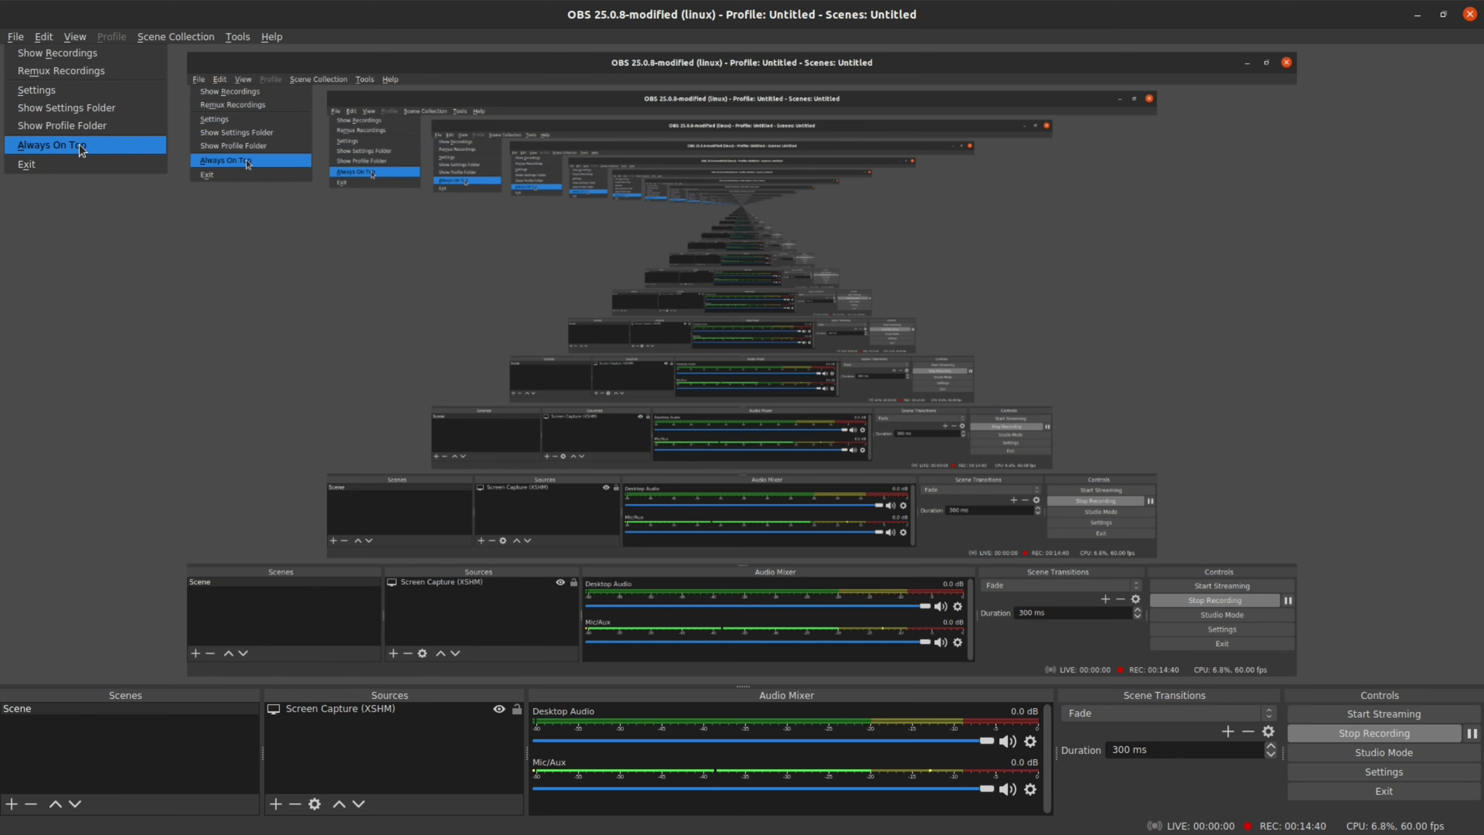
{"action": "left_click", "coordinate": [129, 58]}
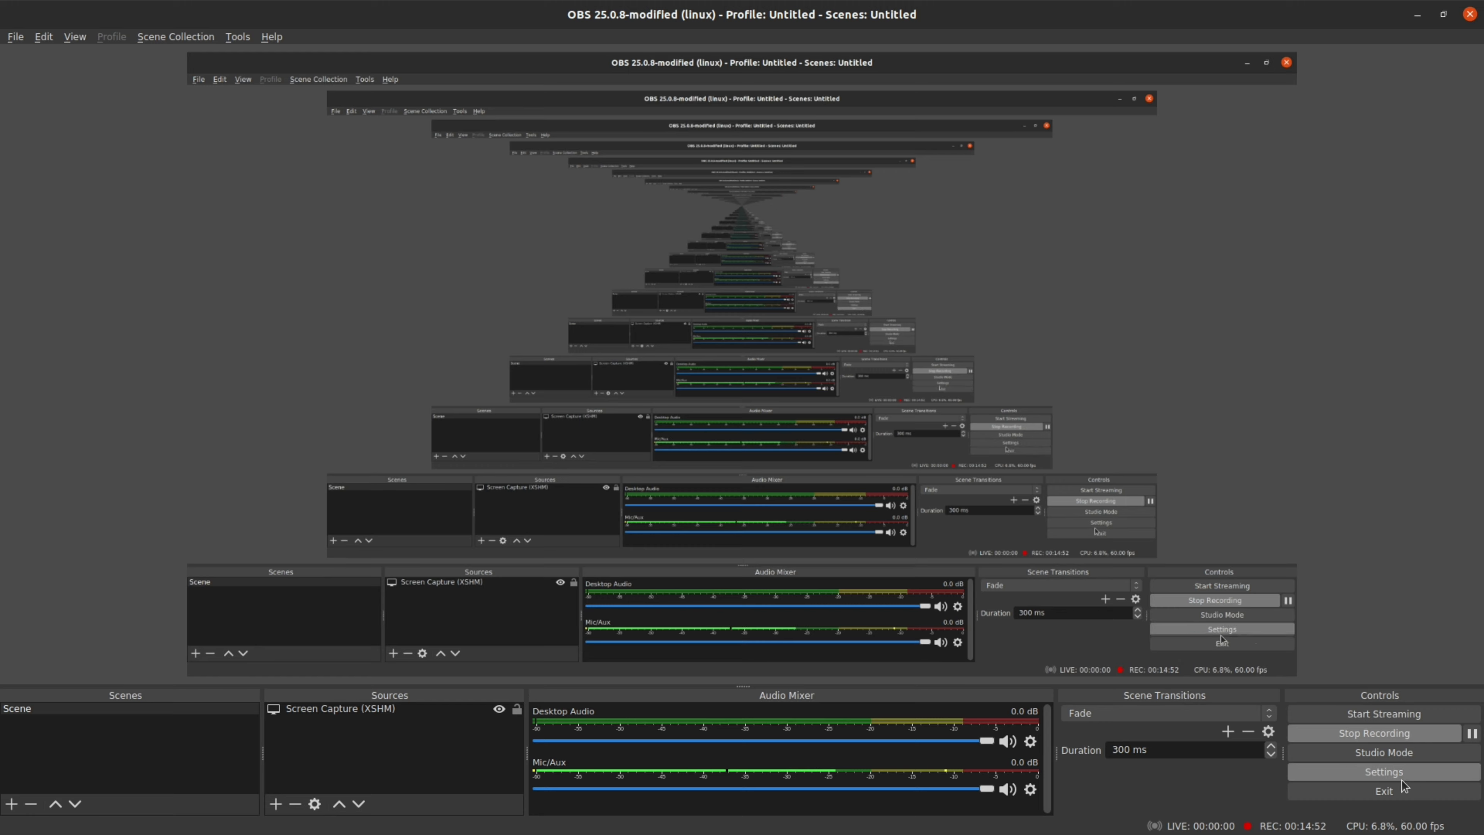
{"action": "left_click", "coordinate": [1443, 773]}
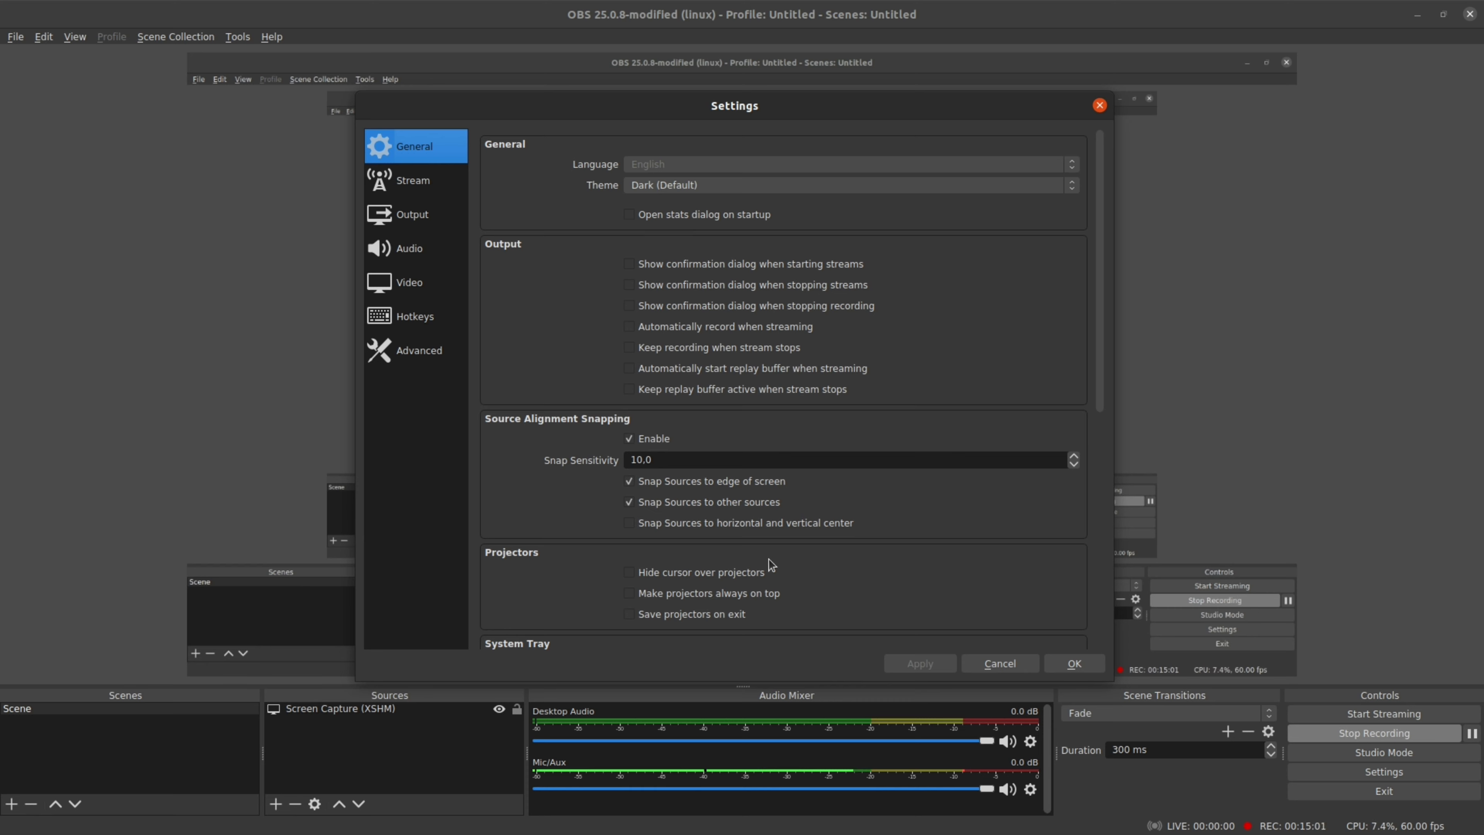
Step: Review the OBS stream settings and the streaming and recording output settings
{"action": "left_click", "coordinate": [445, 199]}
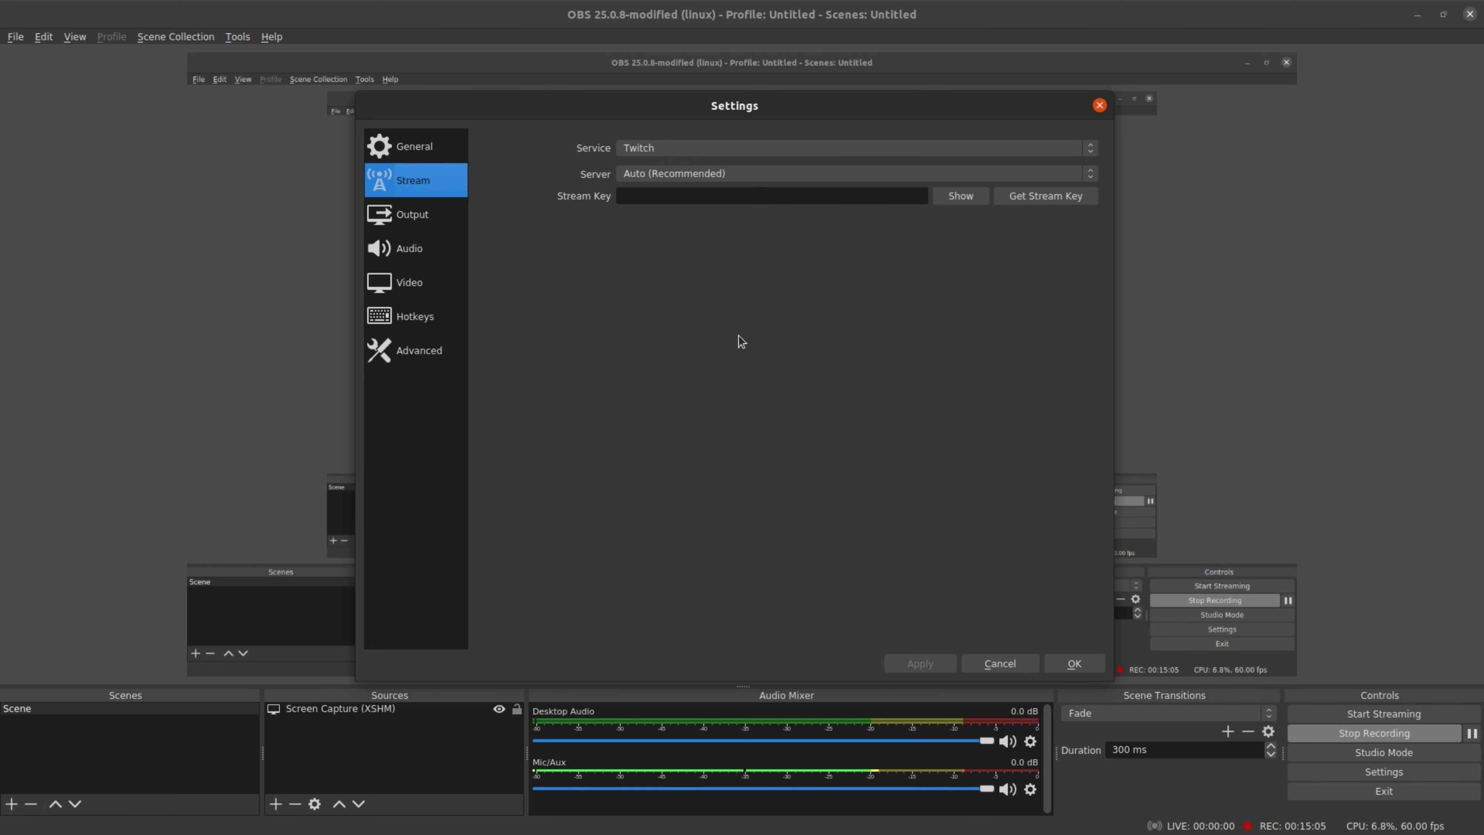
{"action": "left_click", "coordinate": [454, 215]}
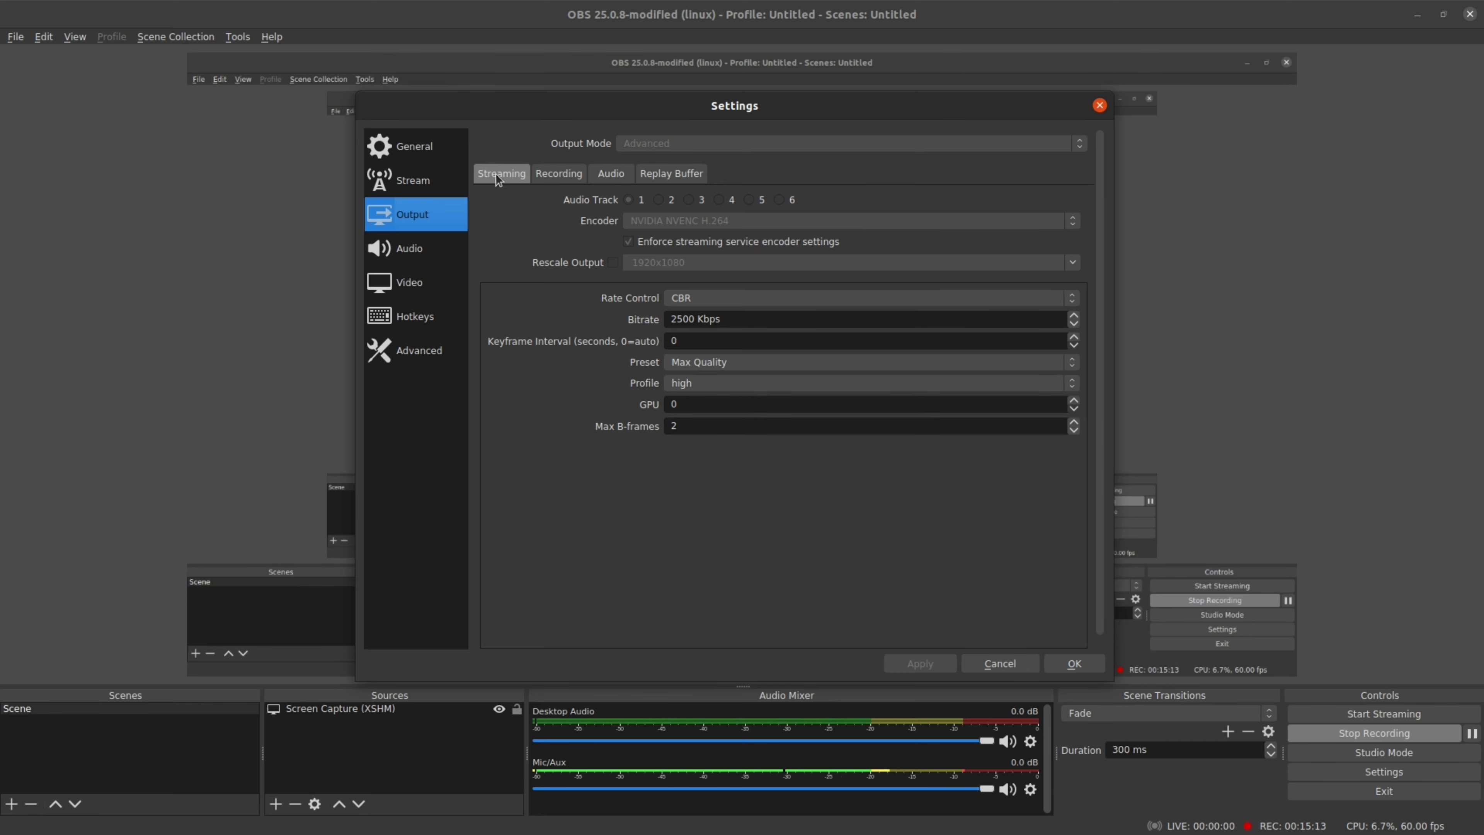
{"action": "left_click", "coordinate": [559, 173]}
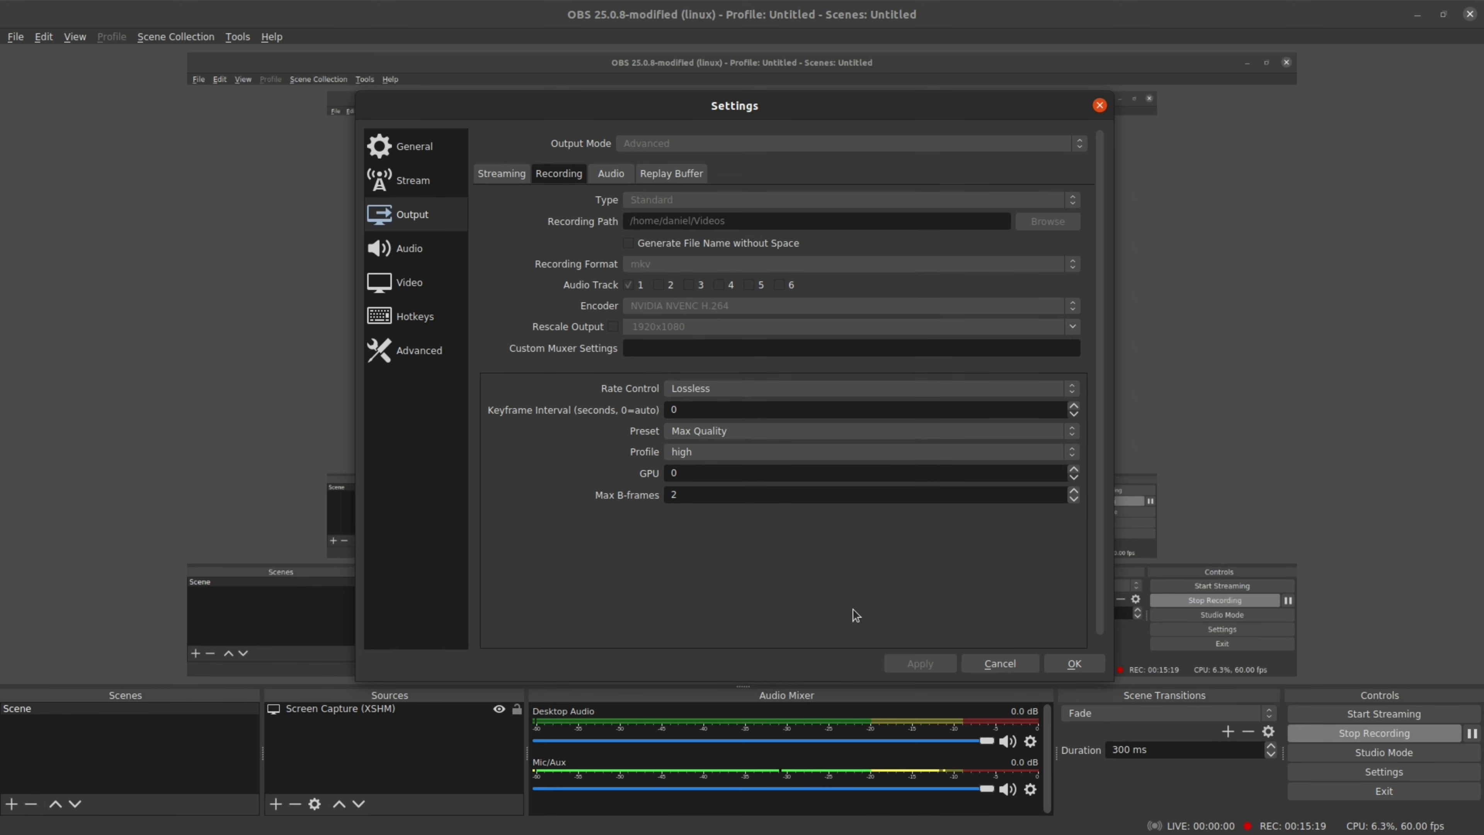
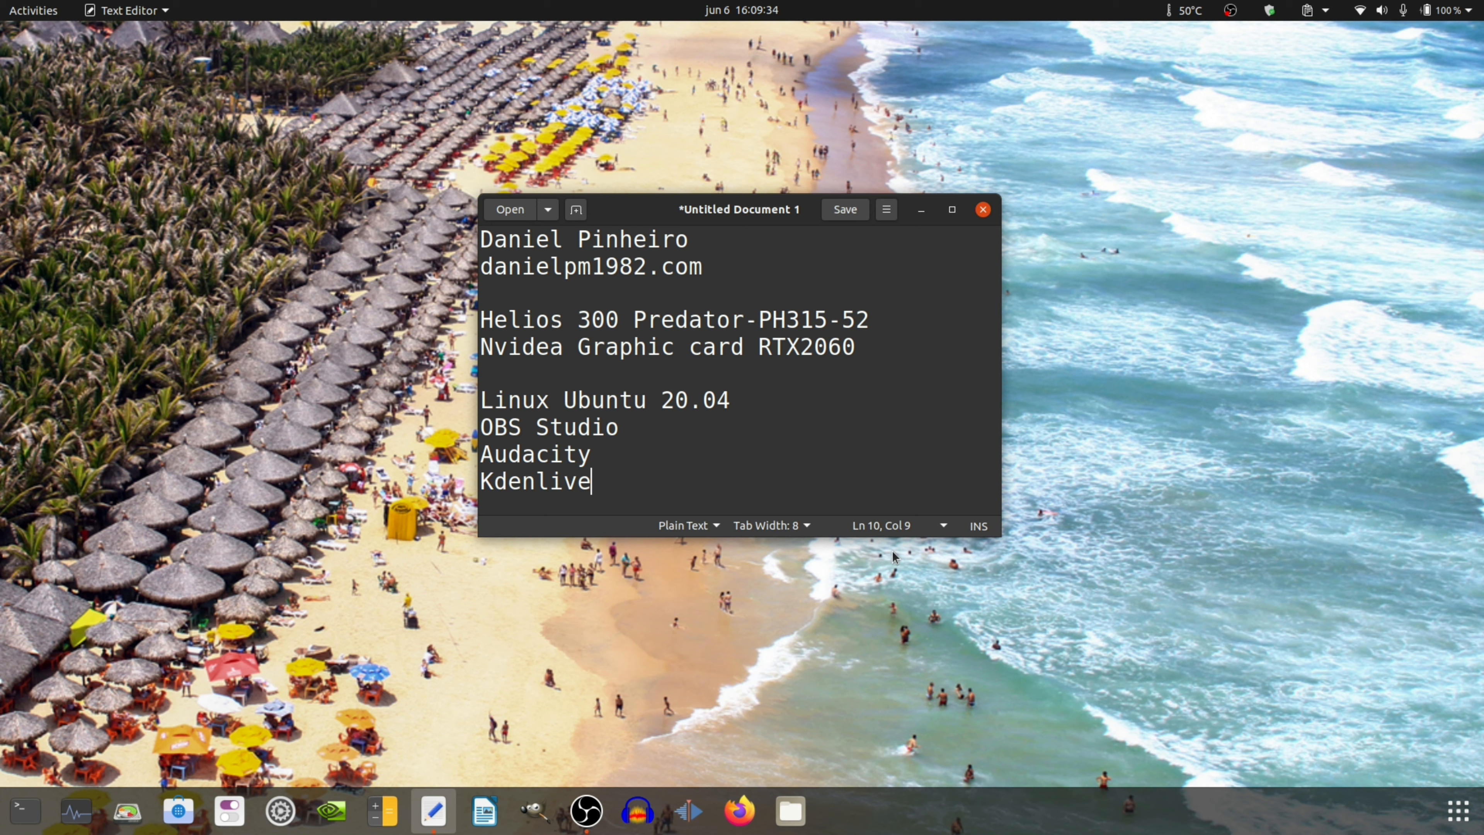
Step: Switch to Audacity, look through its effects and file commands, and check the device preferences
{"action": "left_click", "coordinate": [638, 817]}
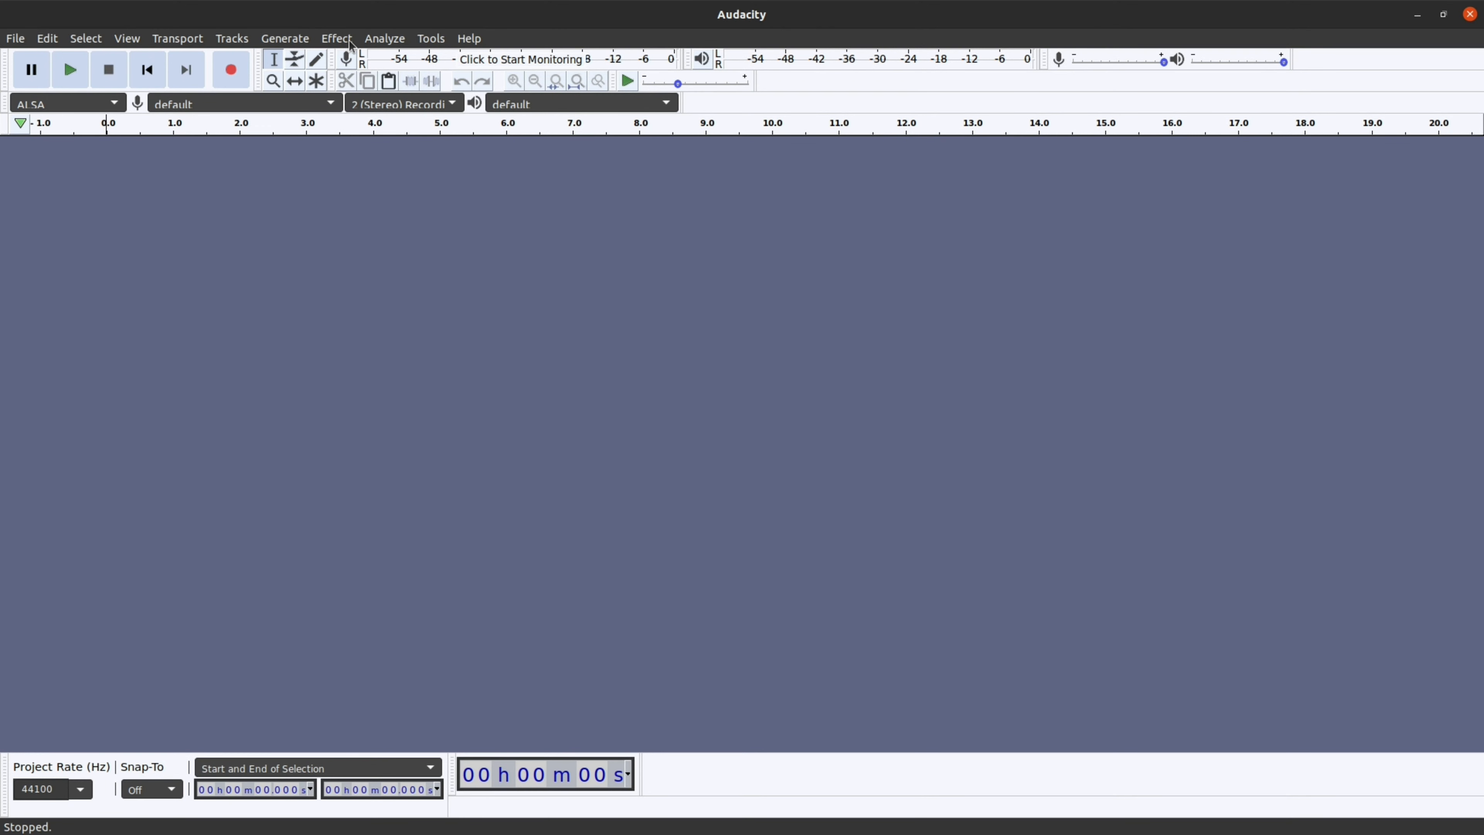
{"action": "left_click", "coordinate": [337, 39]}
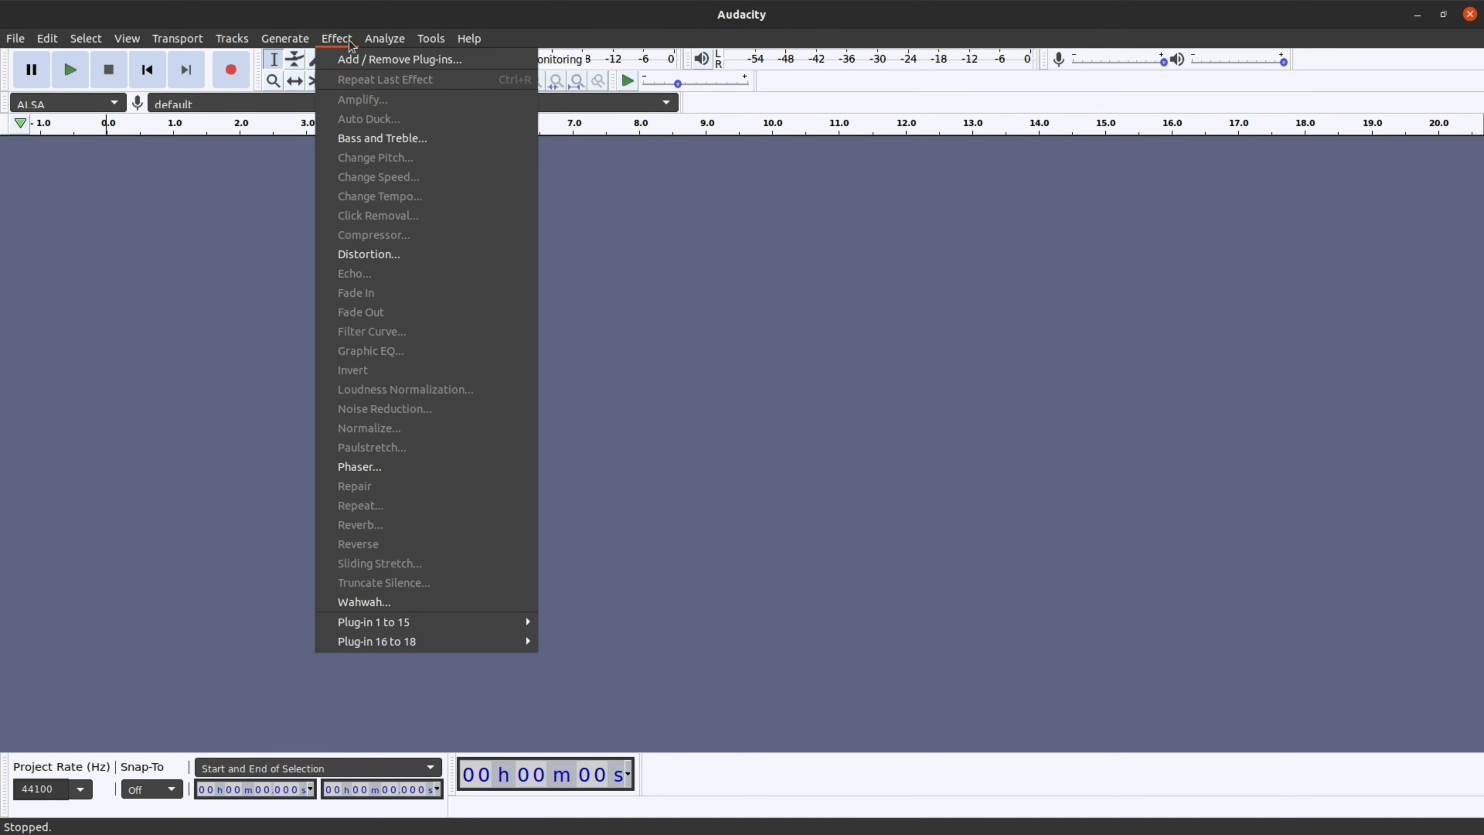
{"action": "mouse_move", "coordinate": [15, 39]}
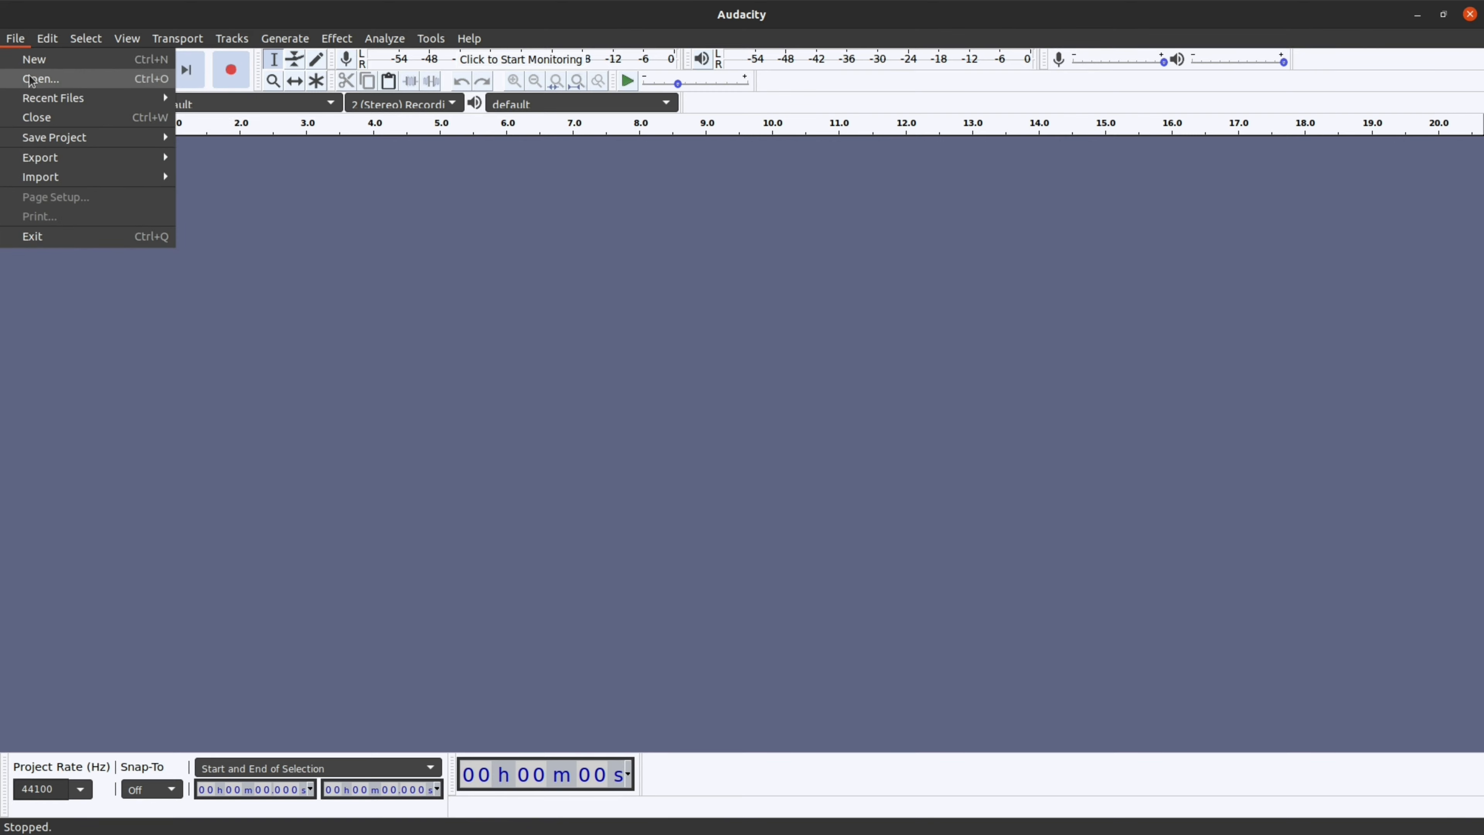
{"action": "left_click", "coordinate": [58, 294]}
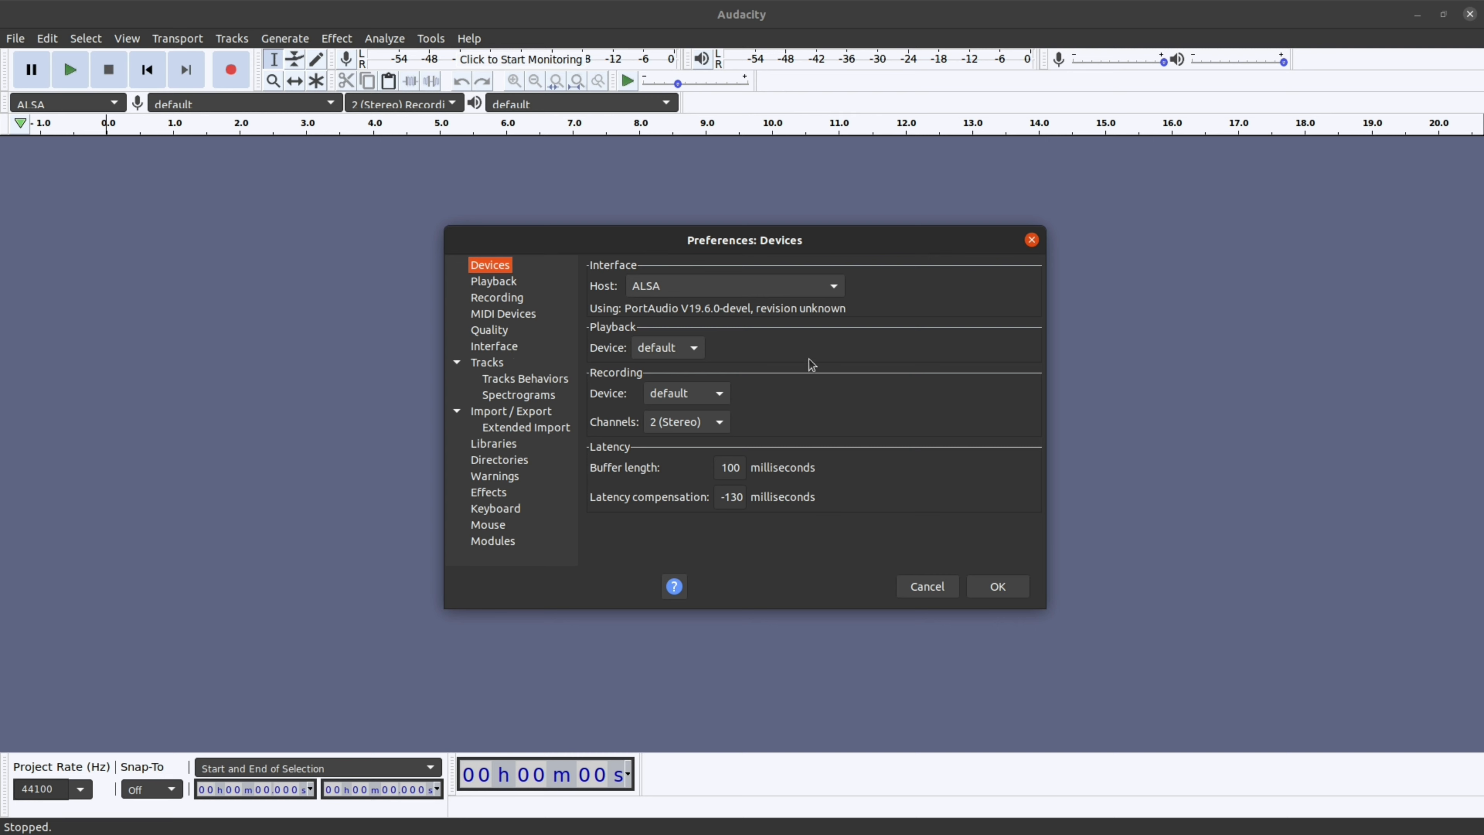
{"action": "left_click", "coordinate": [1032, 241]}
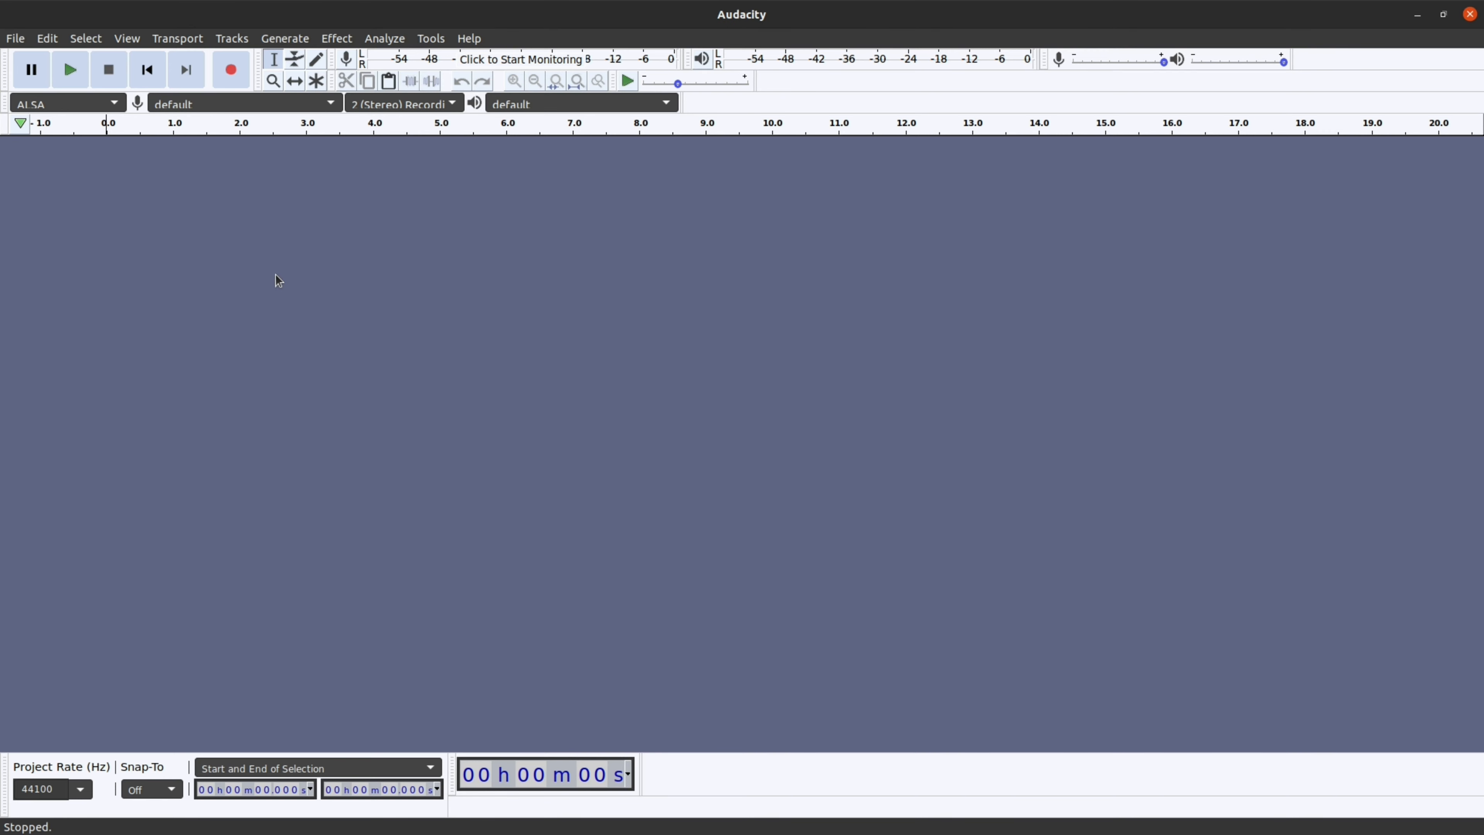
{"action": "left_click", "coordinate": [15, 38]}
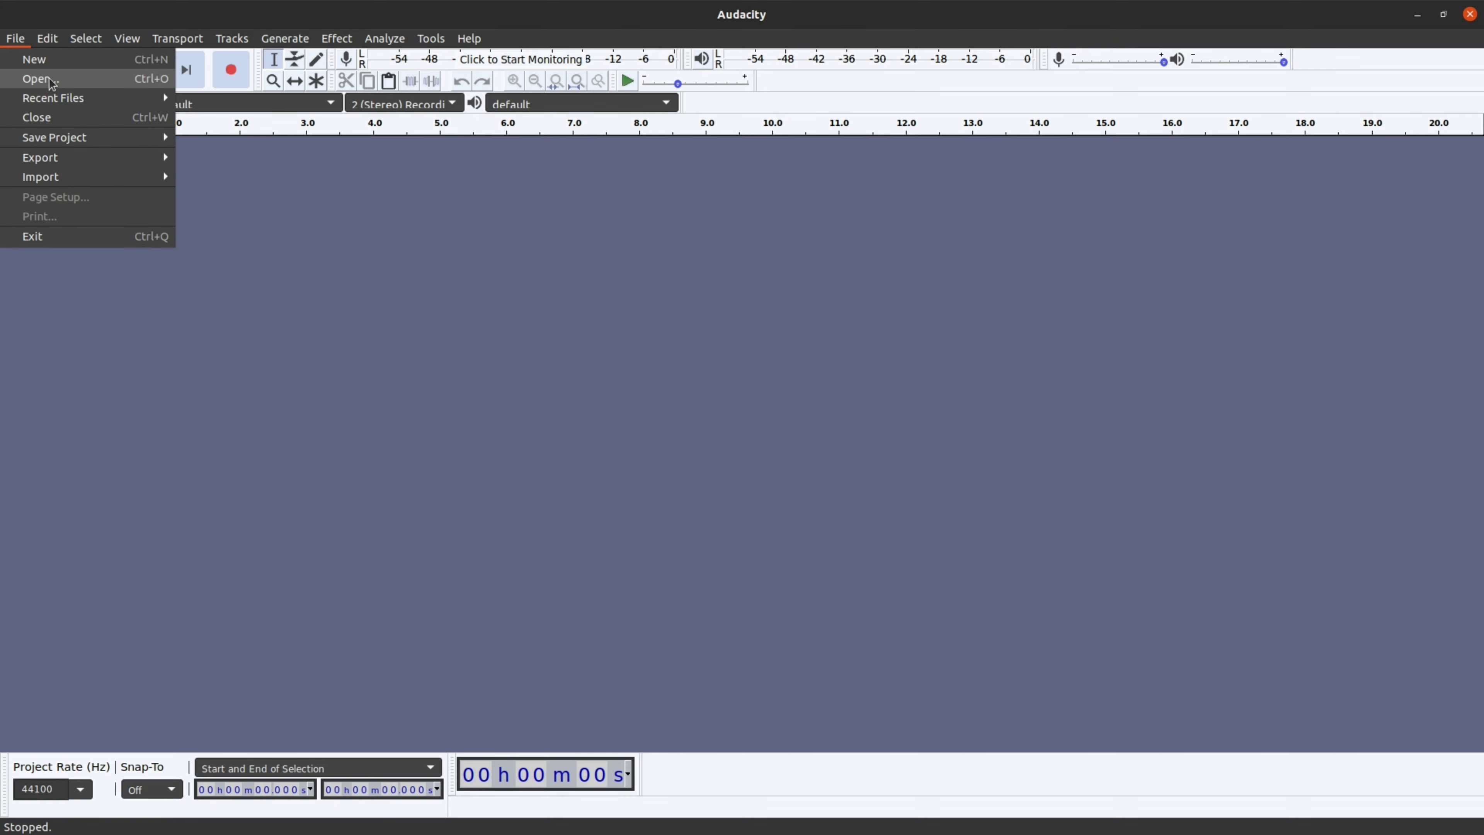
{"action": "left_click", "coordinate": [85, 81]}
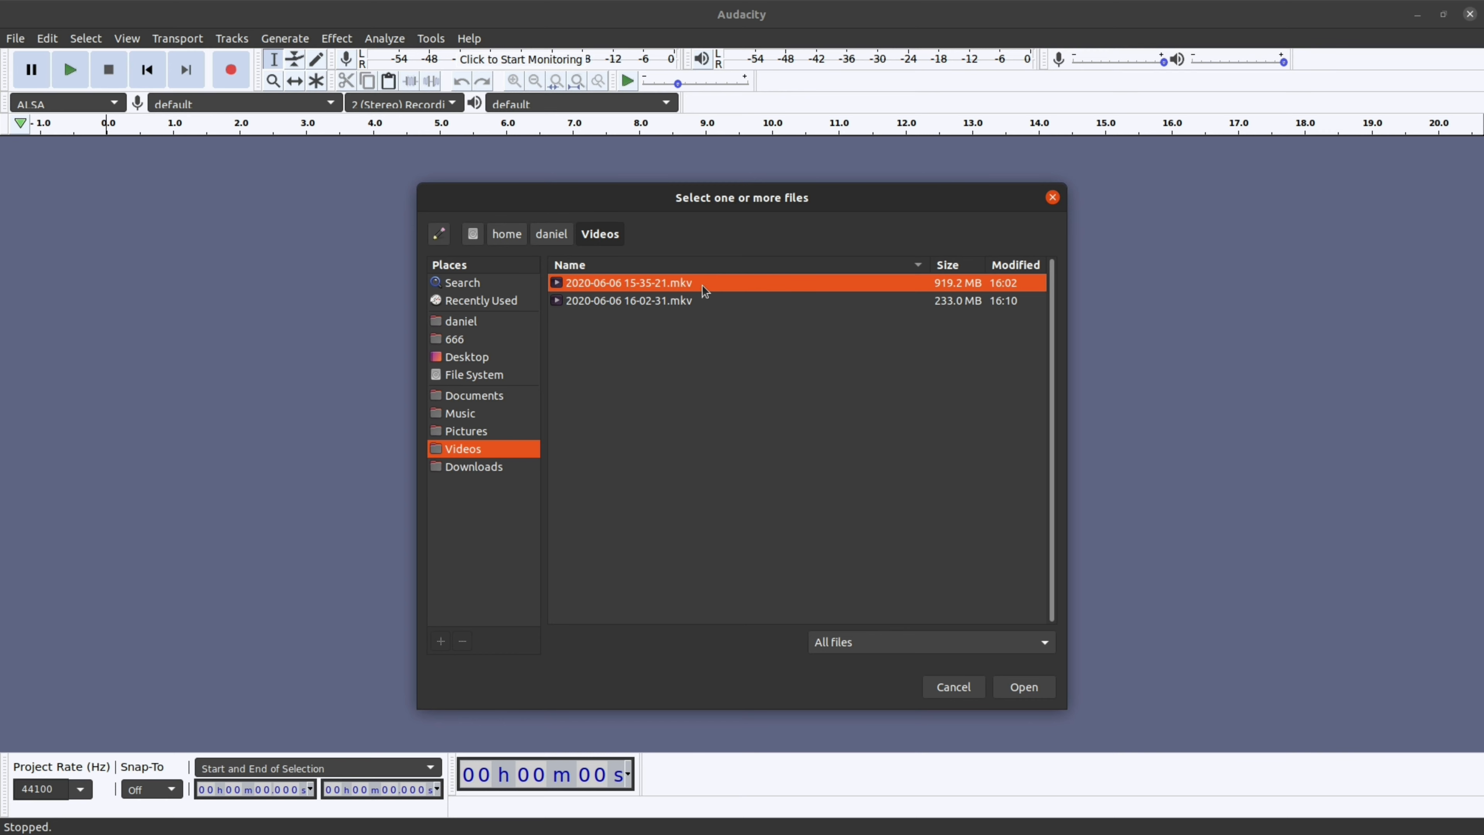
{"action": "key", "text": "Return"}
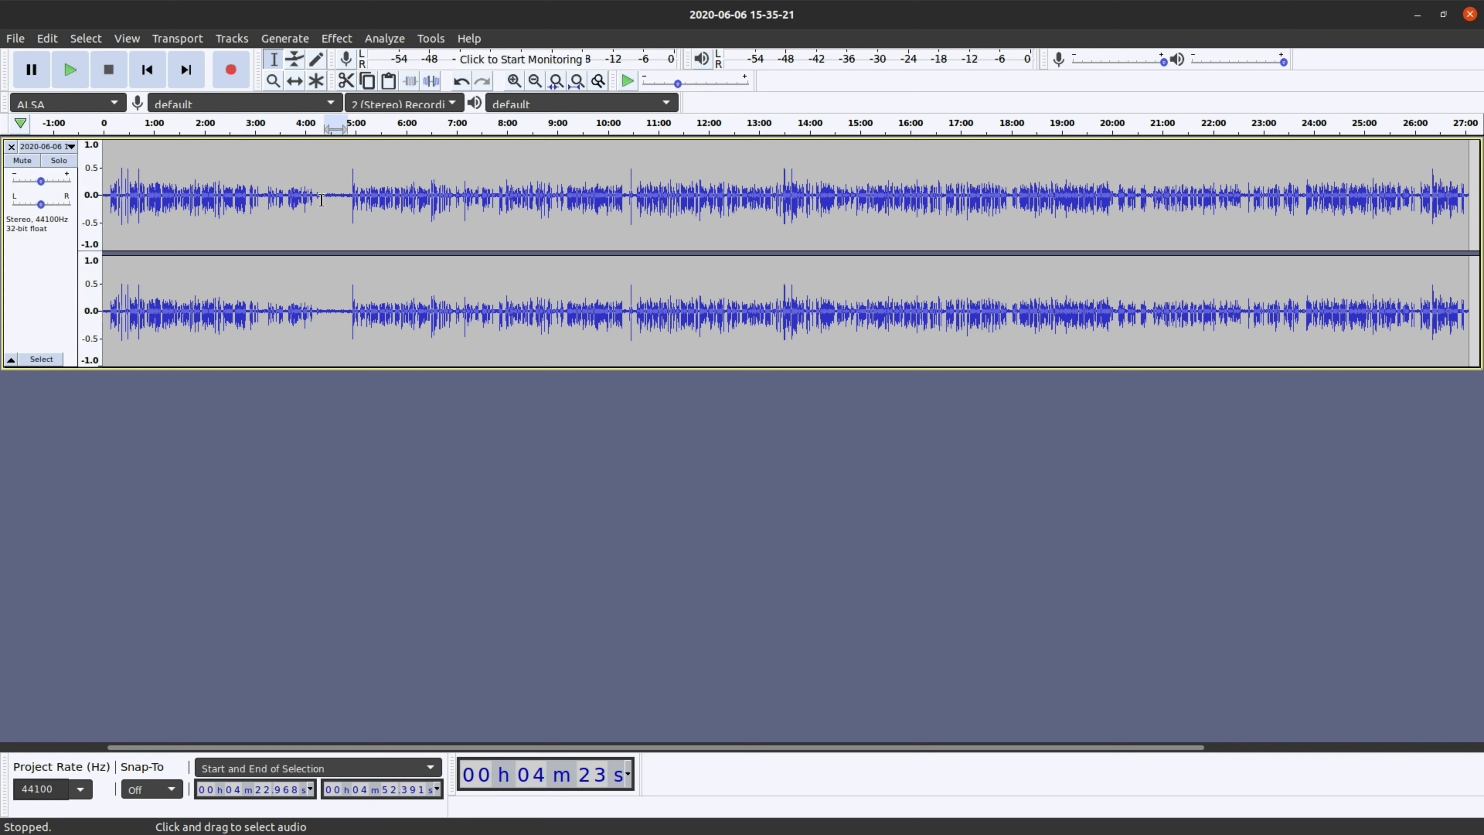
Step: Capture a Noise Reduction profile from the silent passage between about 4:28 and 4:51
{"action": "left_click_drag", "start_coordinate": [321, 200], "coordinate": [346, 198]}
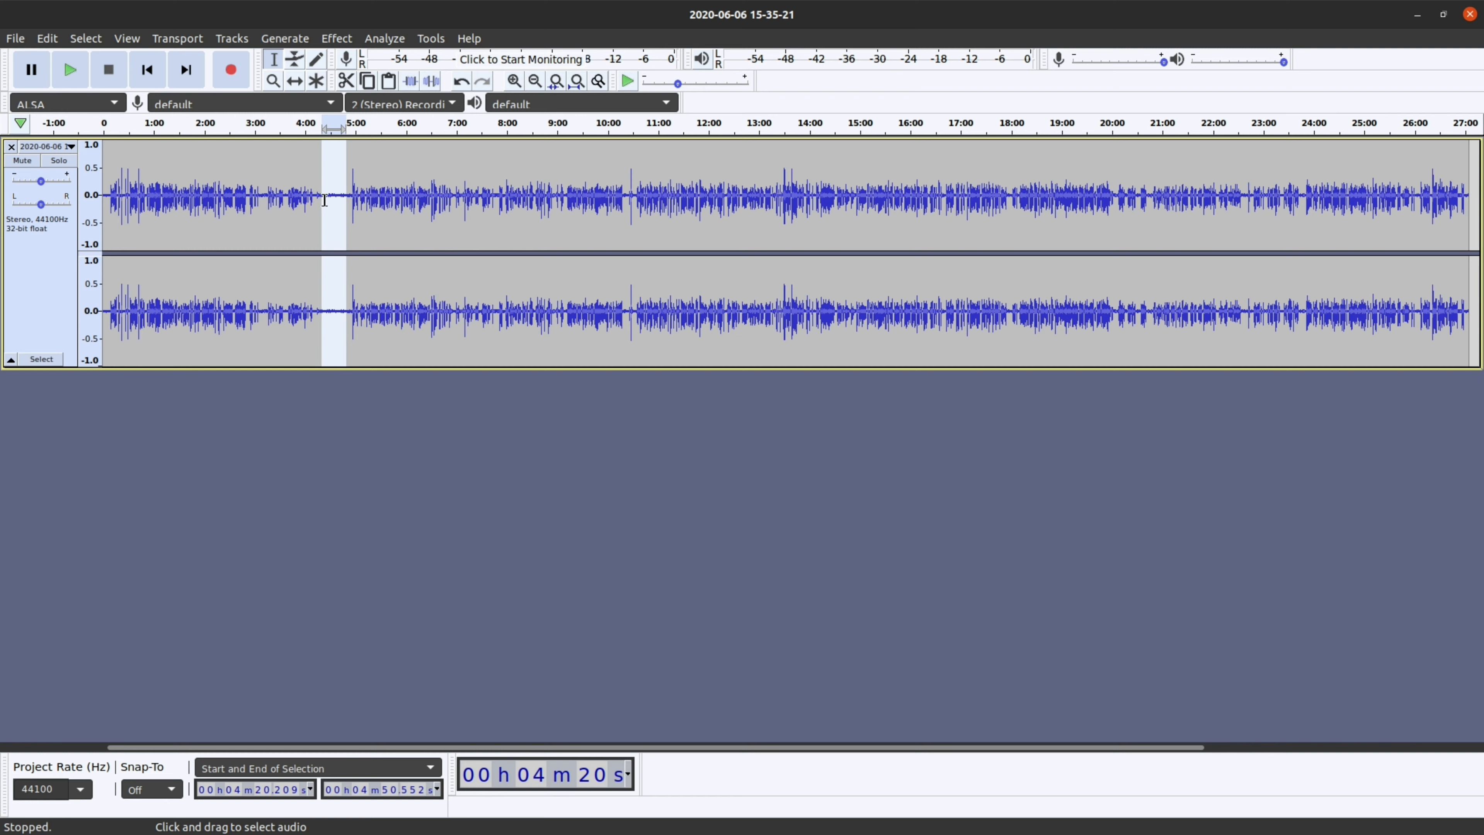
{"action": "left_click", "coordinate": [325, 199]}
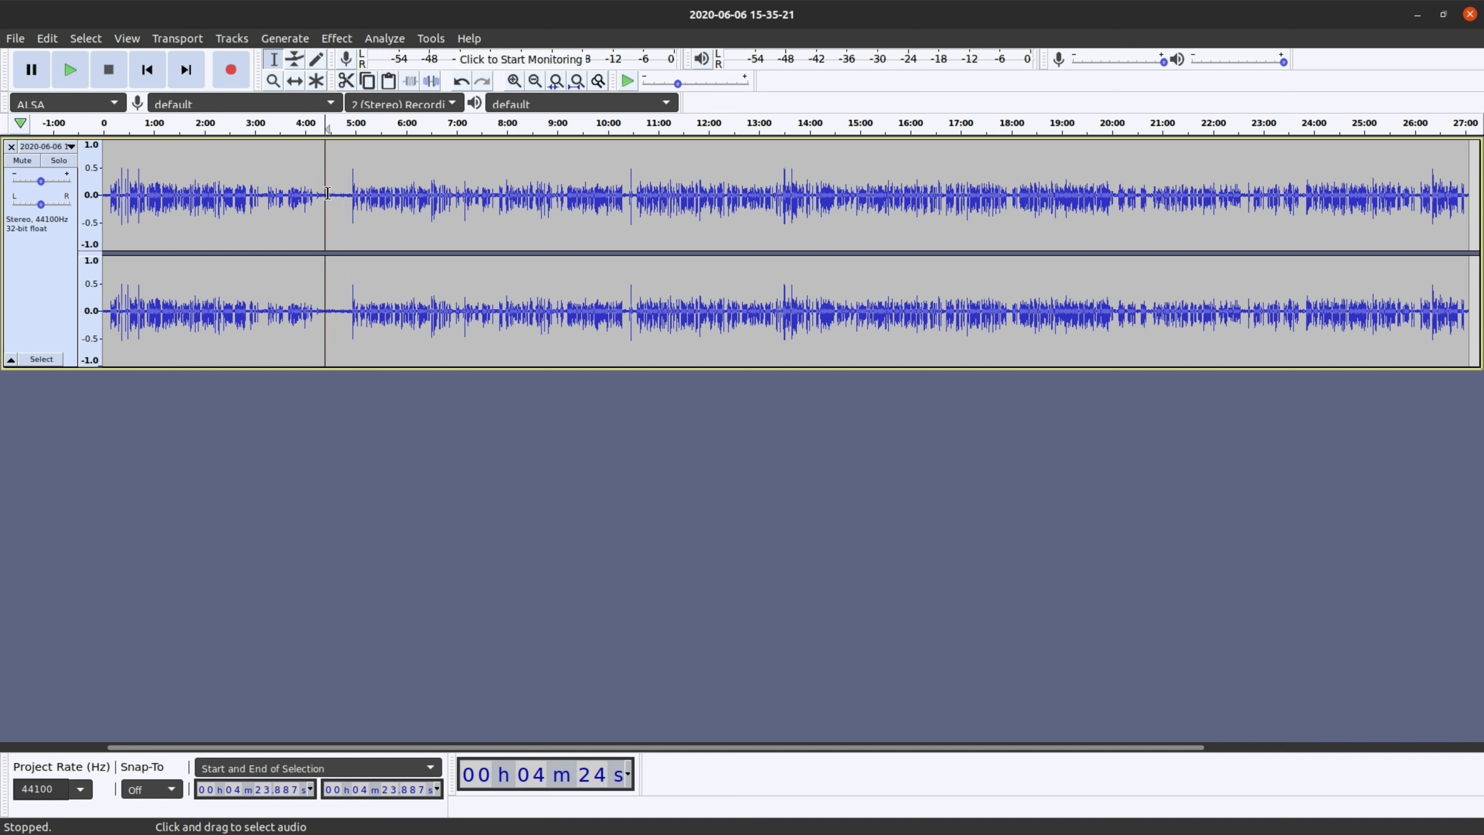
{"action": "left_click_drag", "start_coordinate": [327, 193], "coordinate": [344, 194]}
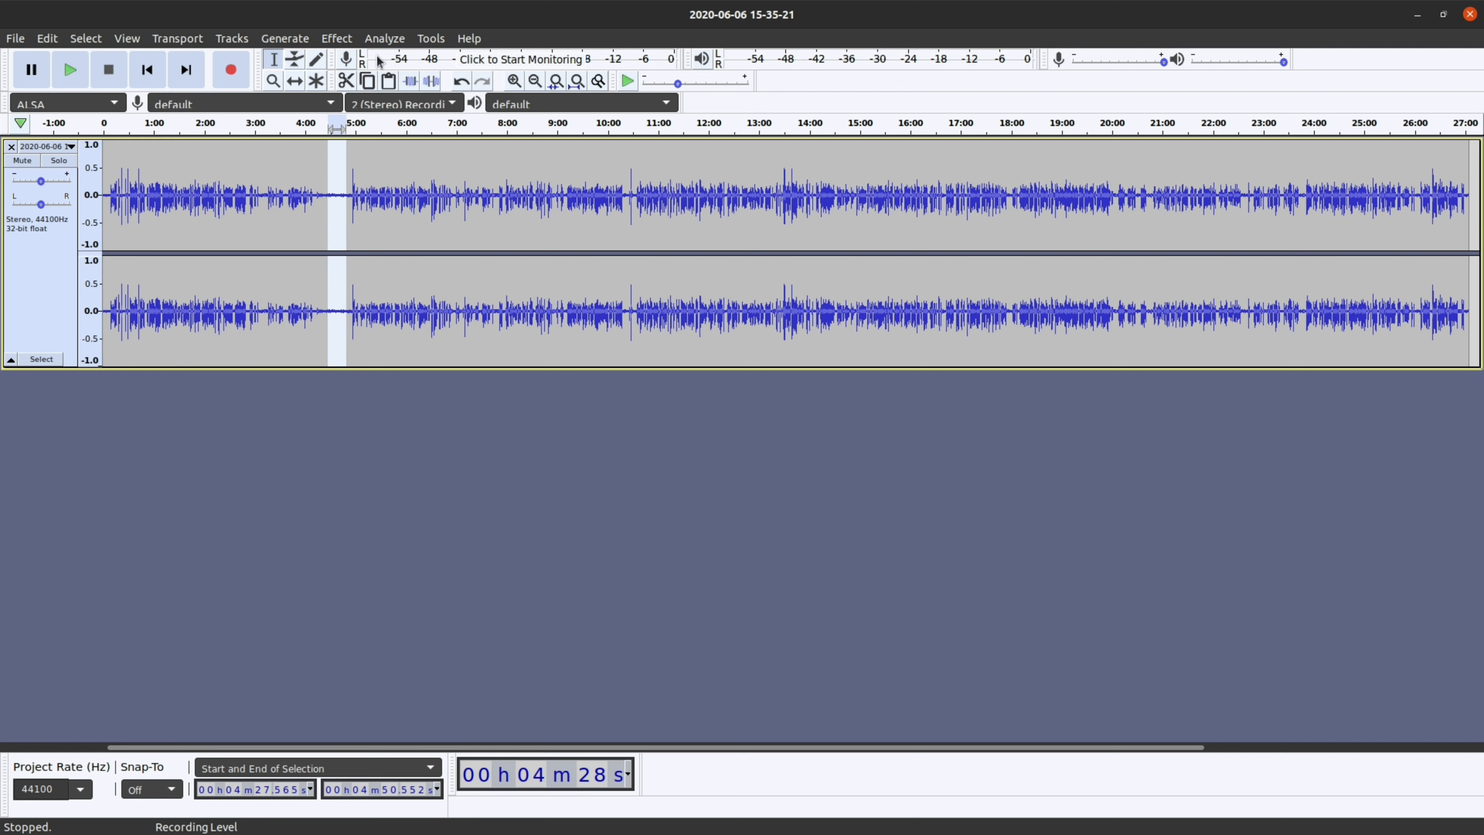
{"action": "left_click", "coordinate": [386, 40]}
{"action": "left_click", "coordinate": [386, 41]}
{"action": "left_click", "coordinate": [338, 41]}
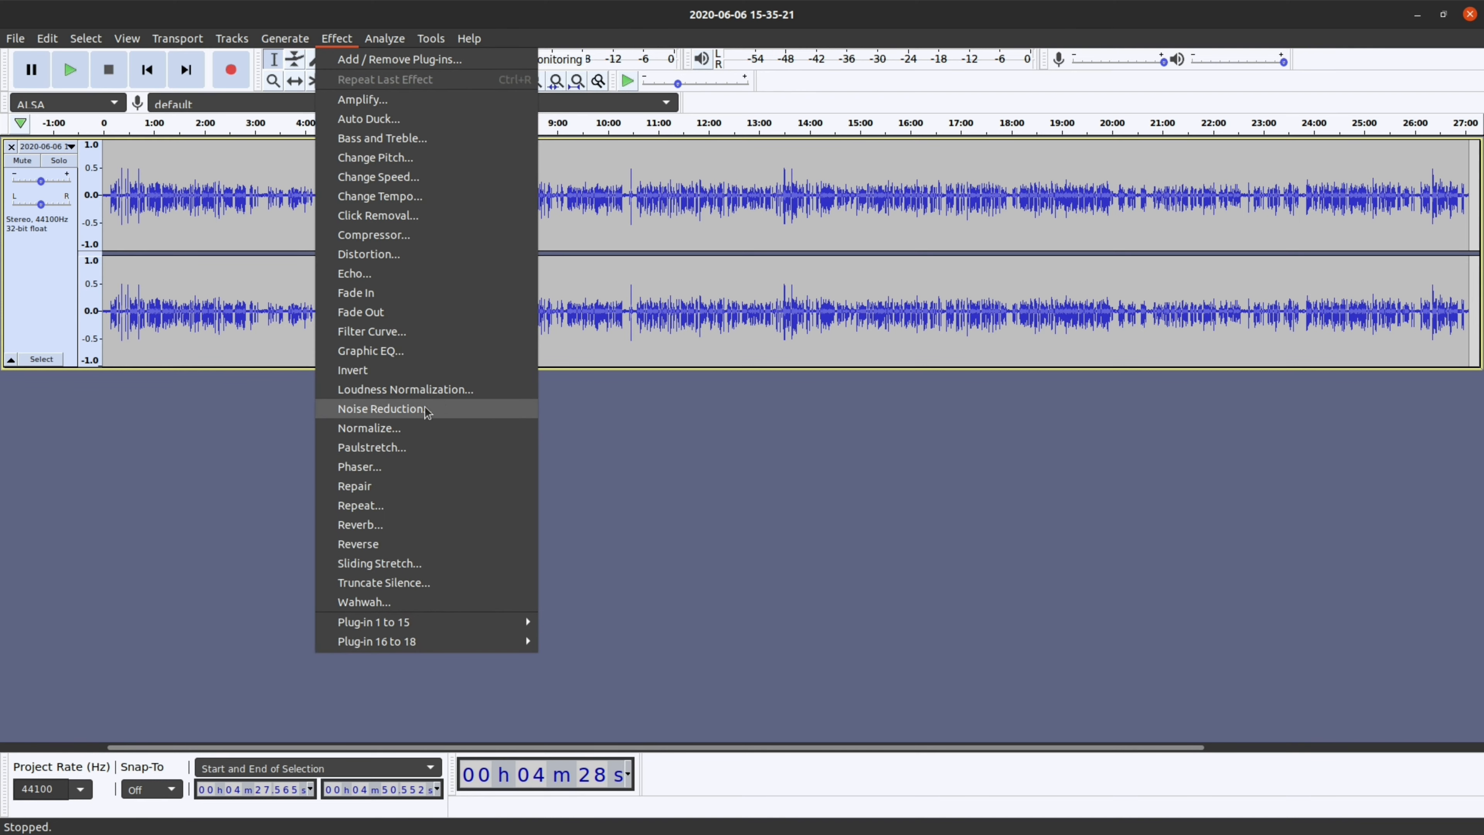
{"action": "left_click", "coordinate": [466, 419]}
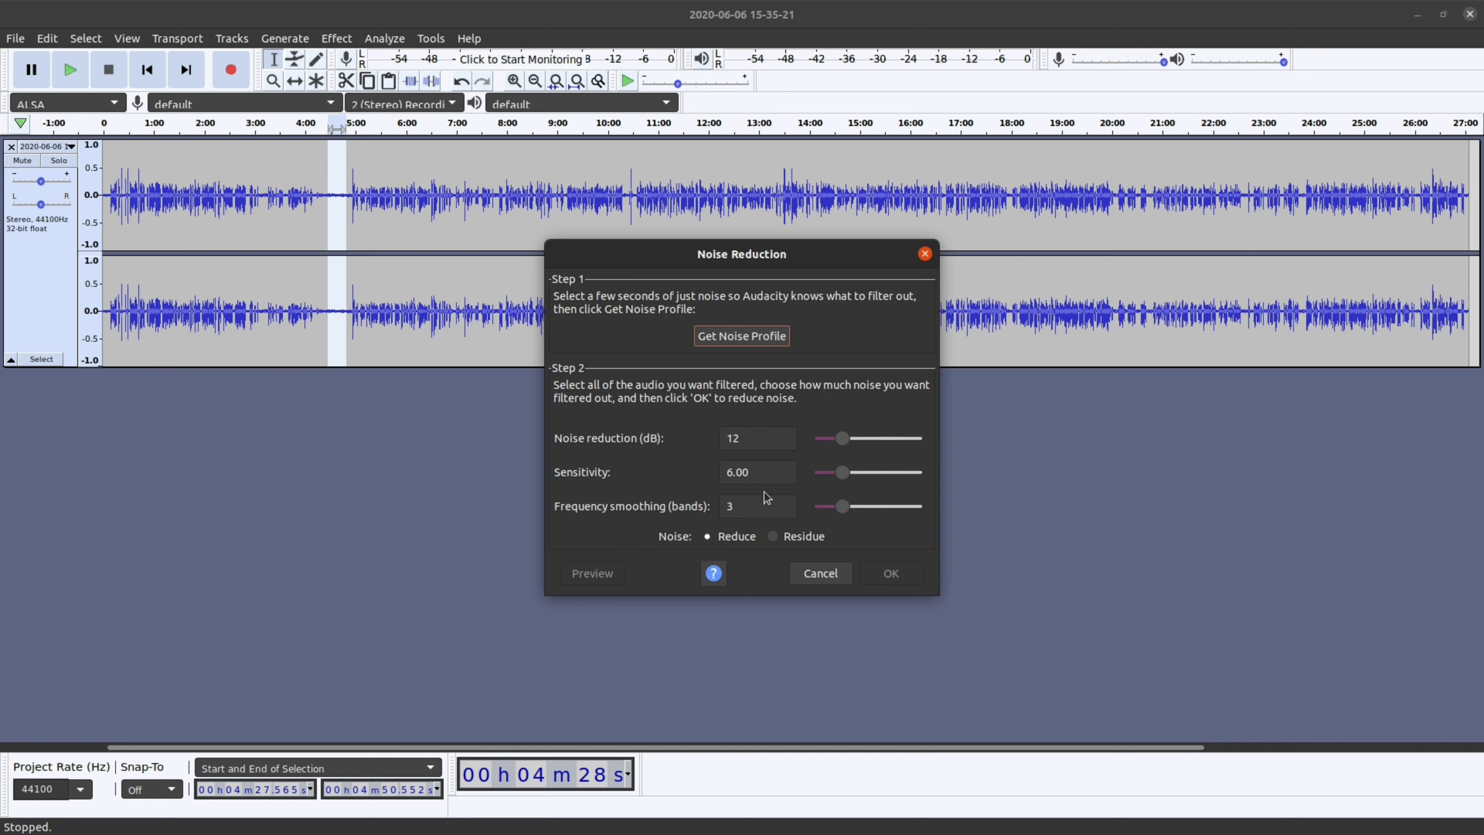
{"action": "left_click", "coordinate": [769, 341]}
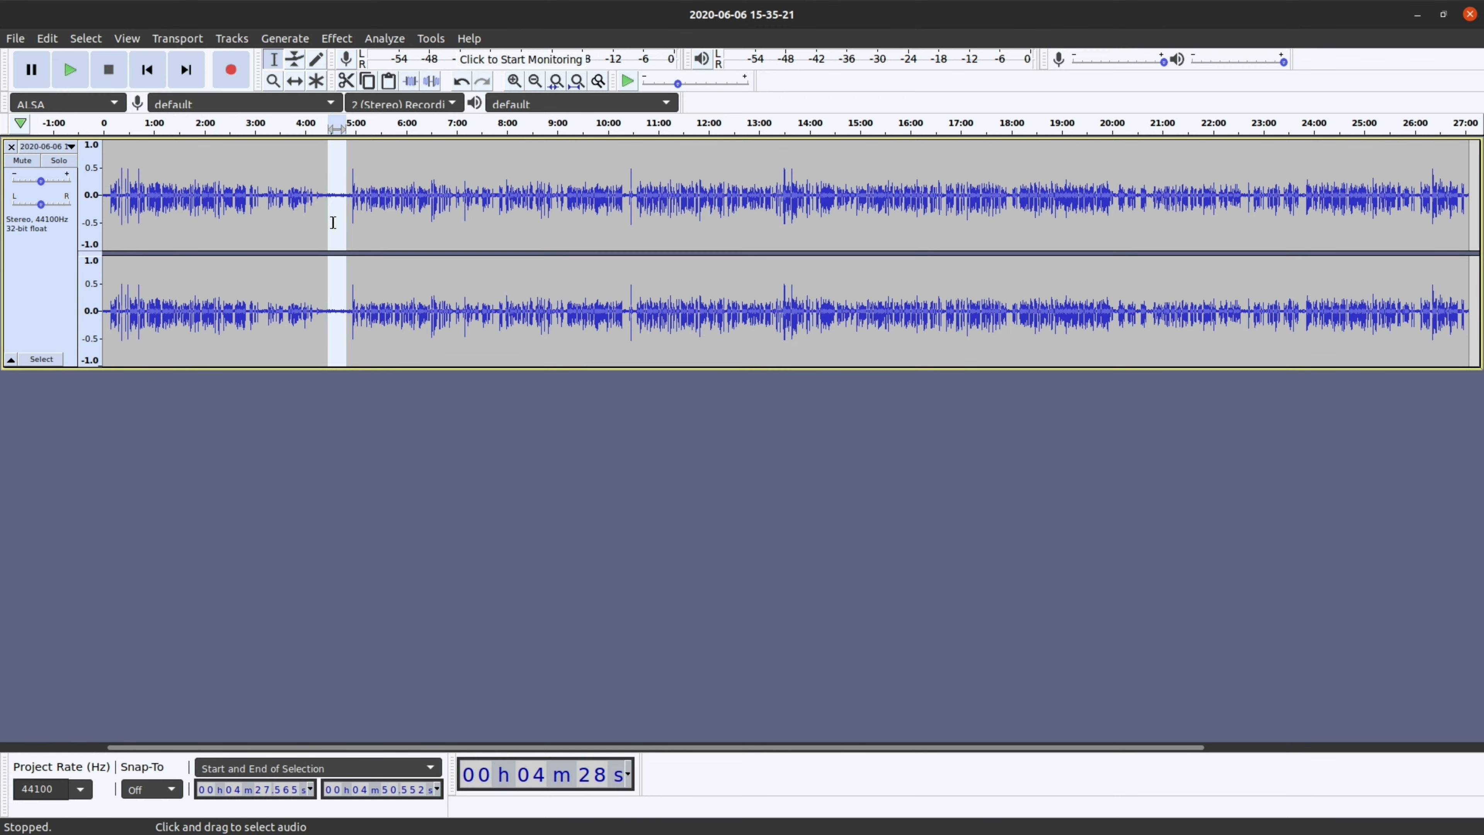
Step: Apply the repeated Noise Reduction to the entire track and inspect the silent passage around 4:23 to 4:41
{"action": "key", "text": "ctrl+a"}
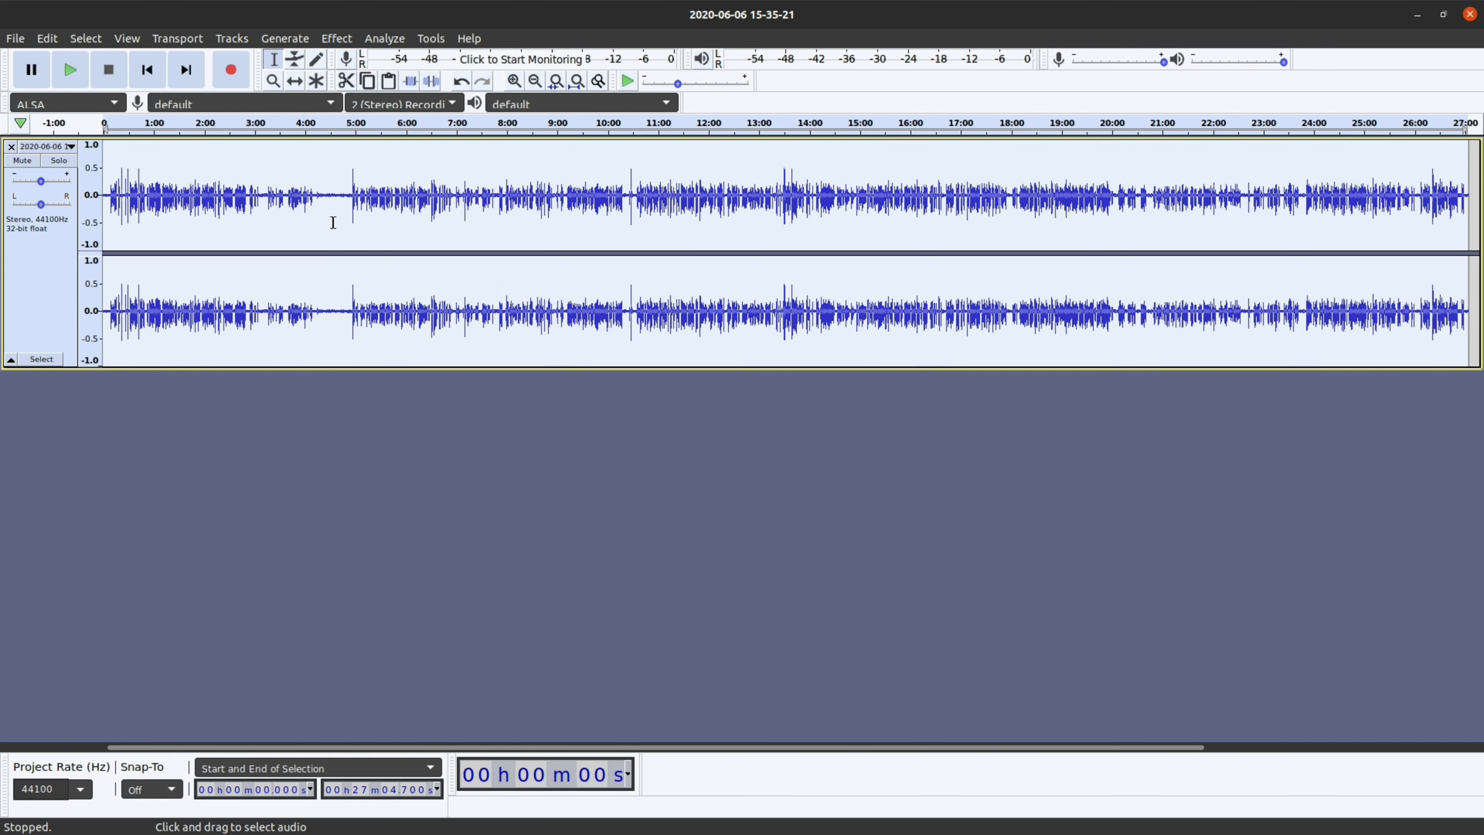
{"action": "left_click", "coordinate": [347, 41]}
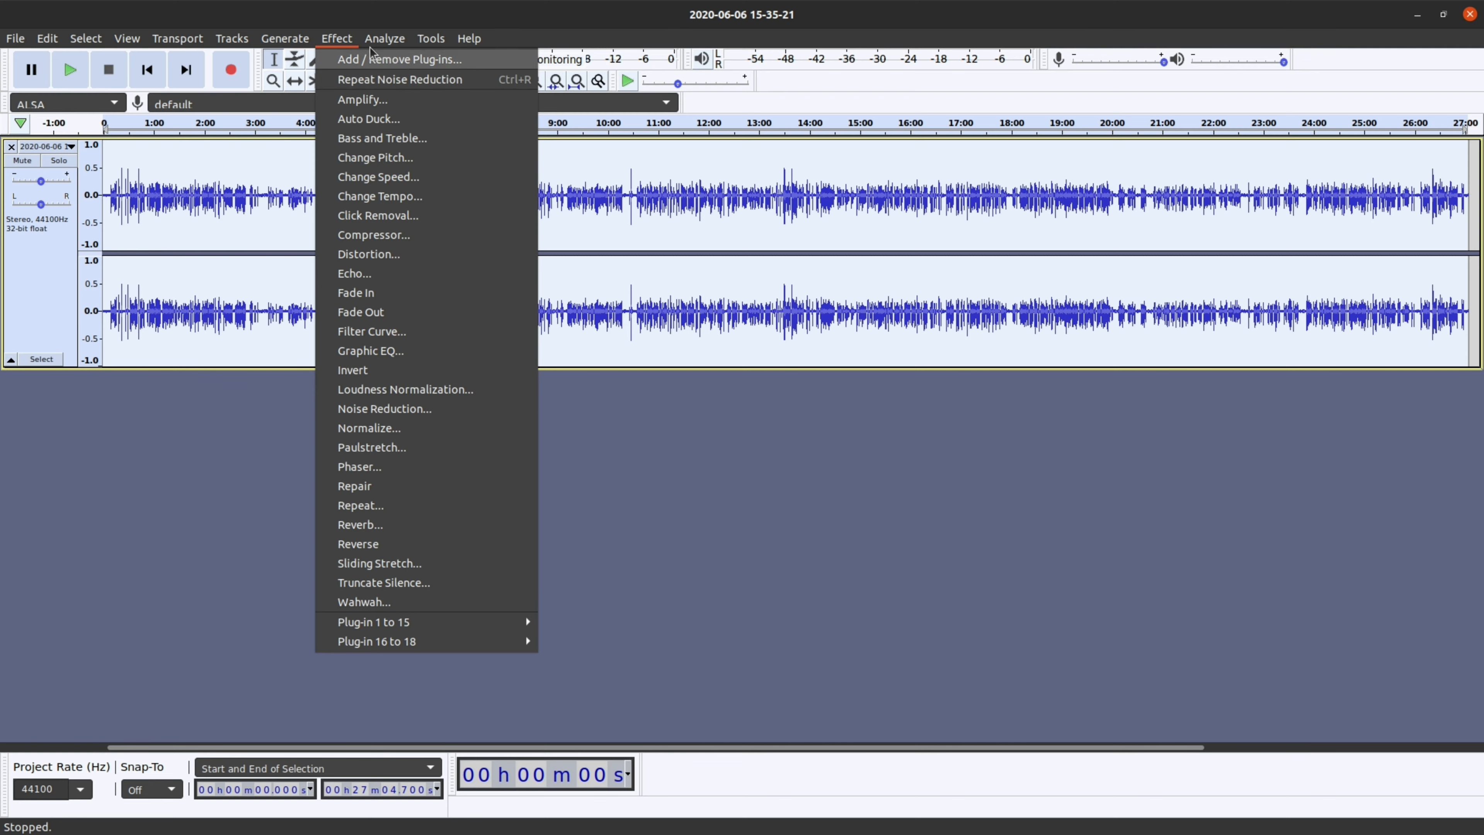
{"action": "left_click", "coordinate": [474, 82]}
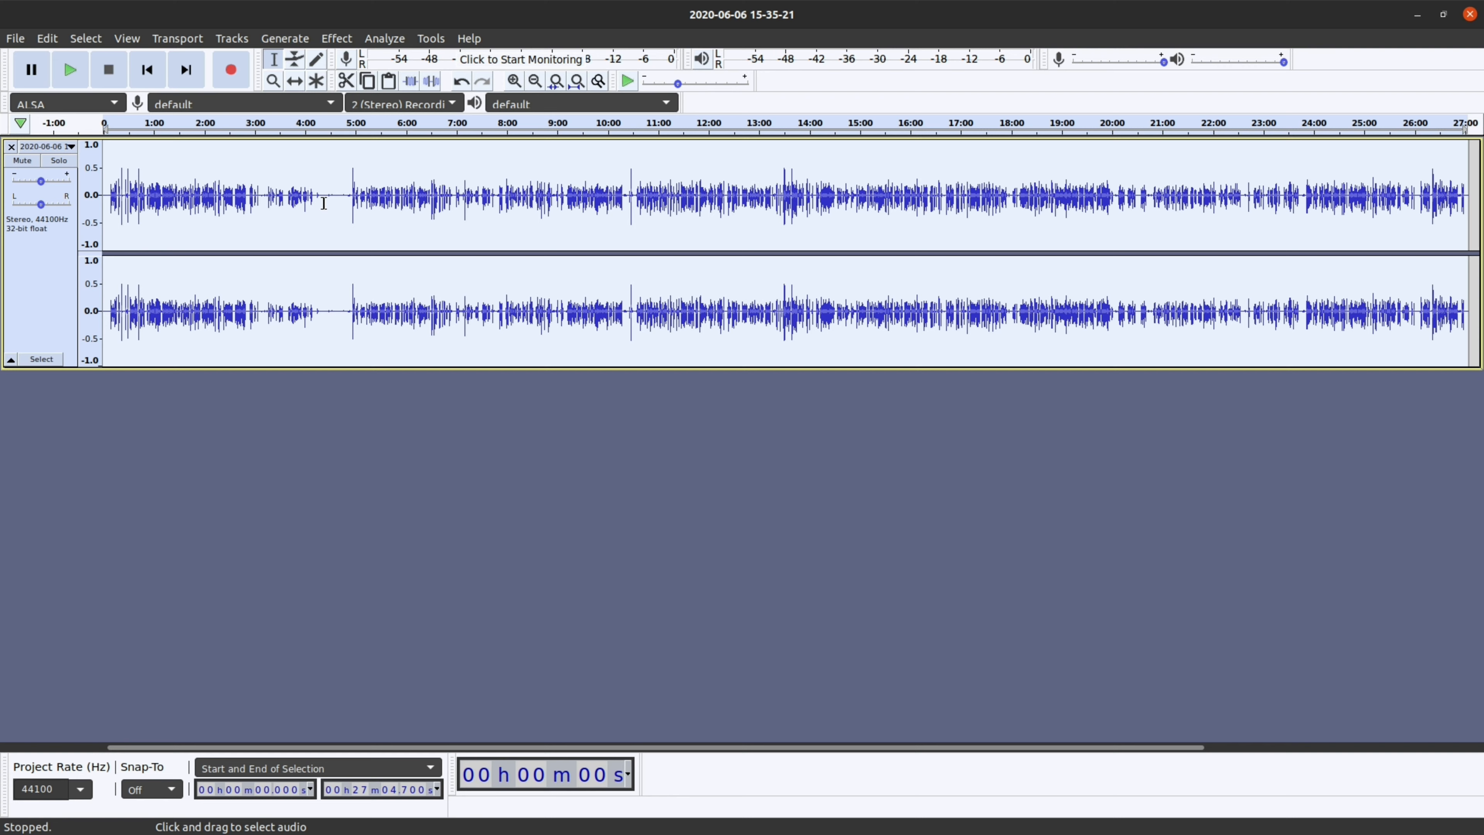
{"action": "left_click_drag", "start_coordinate": [325, 203], "coordinate": [334, 202]}
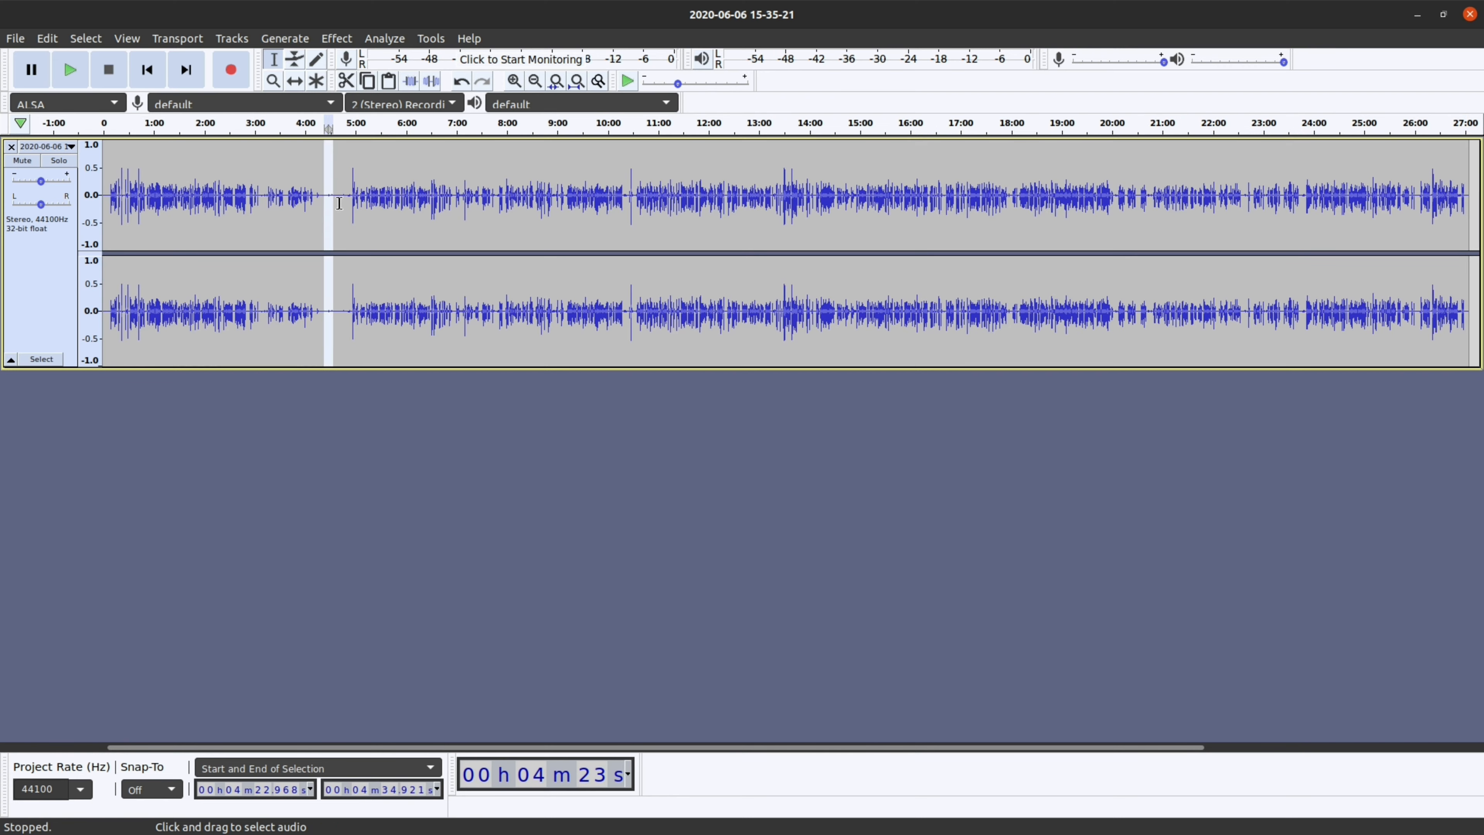
{"action": "left_click", "coordinate": [339, 203]}
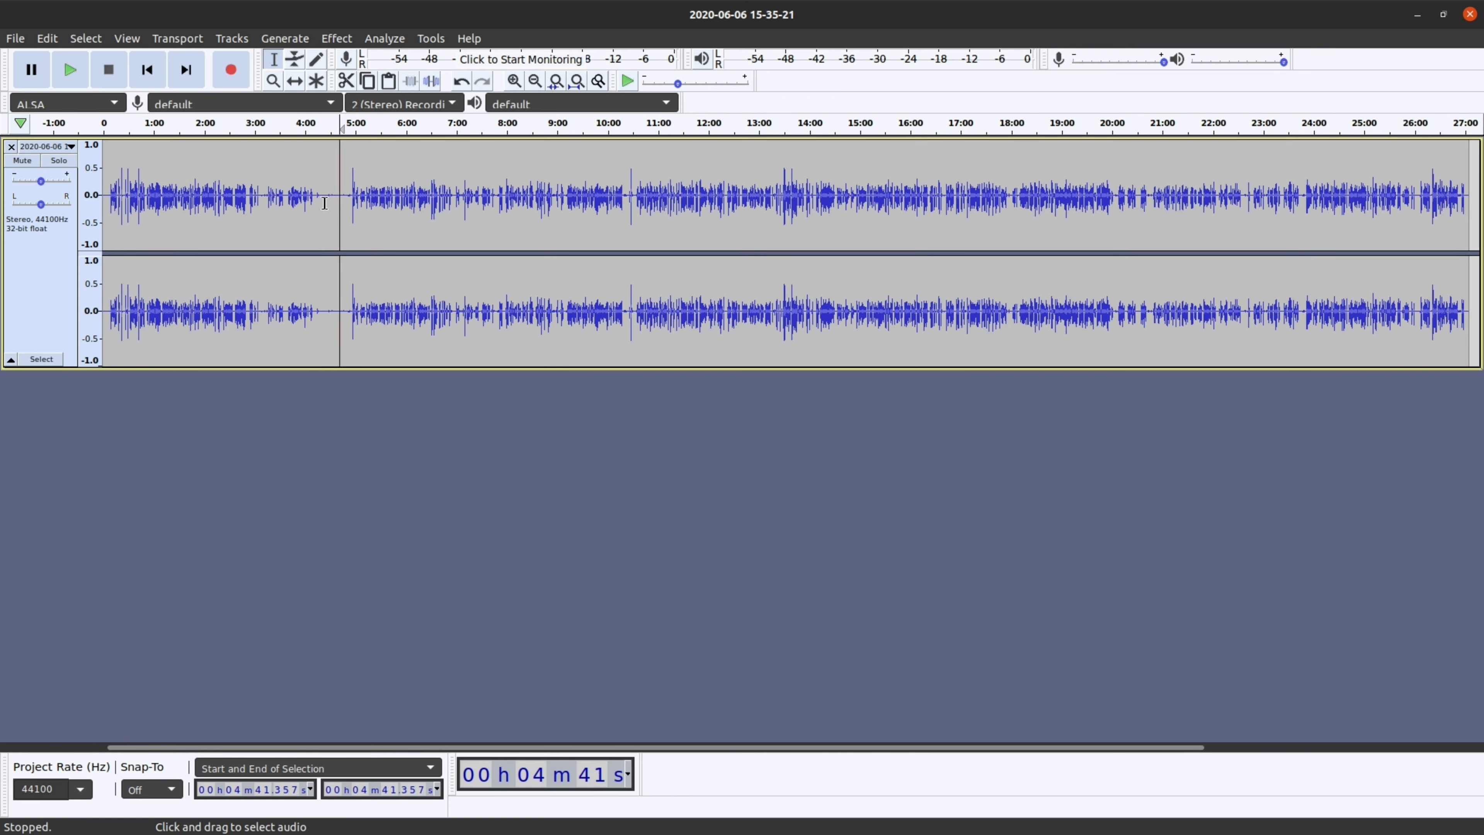
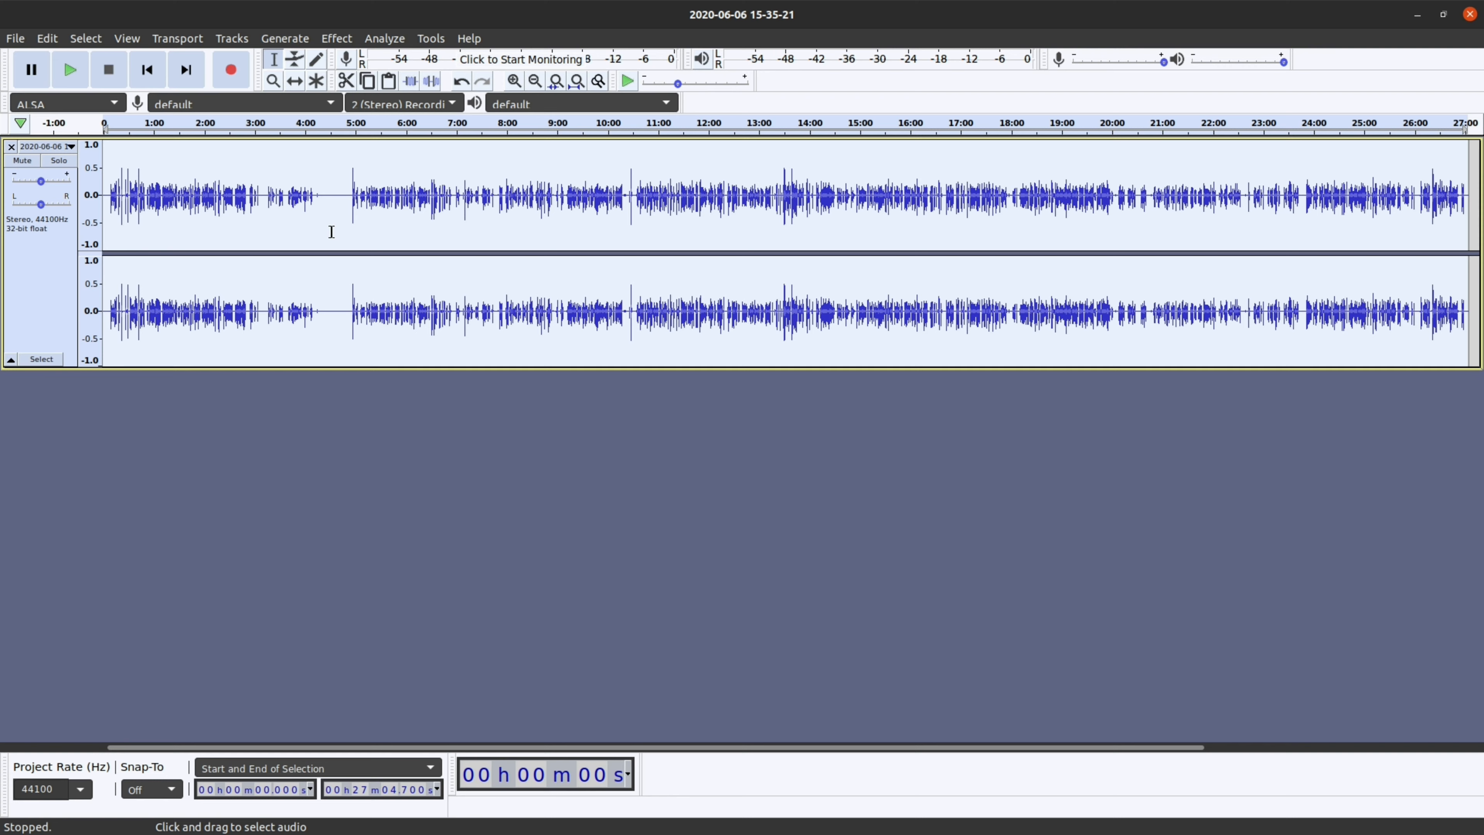
Step: Try amplifying the entire track by 7 dB
{"action": "left_click", "coordinate": [336, 39]}
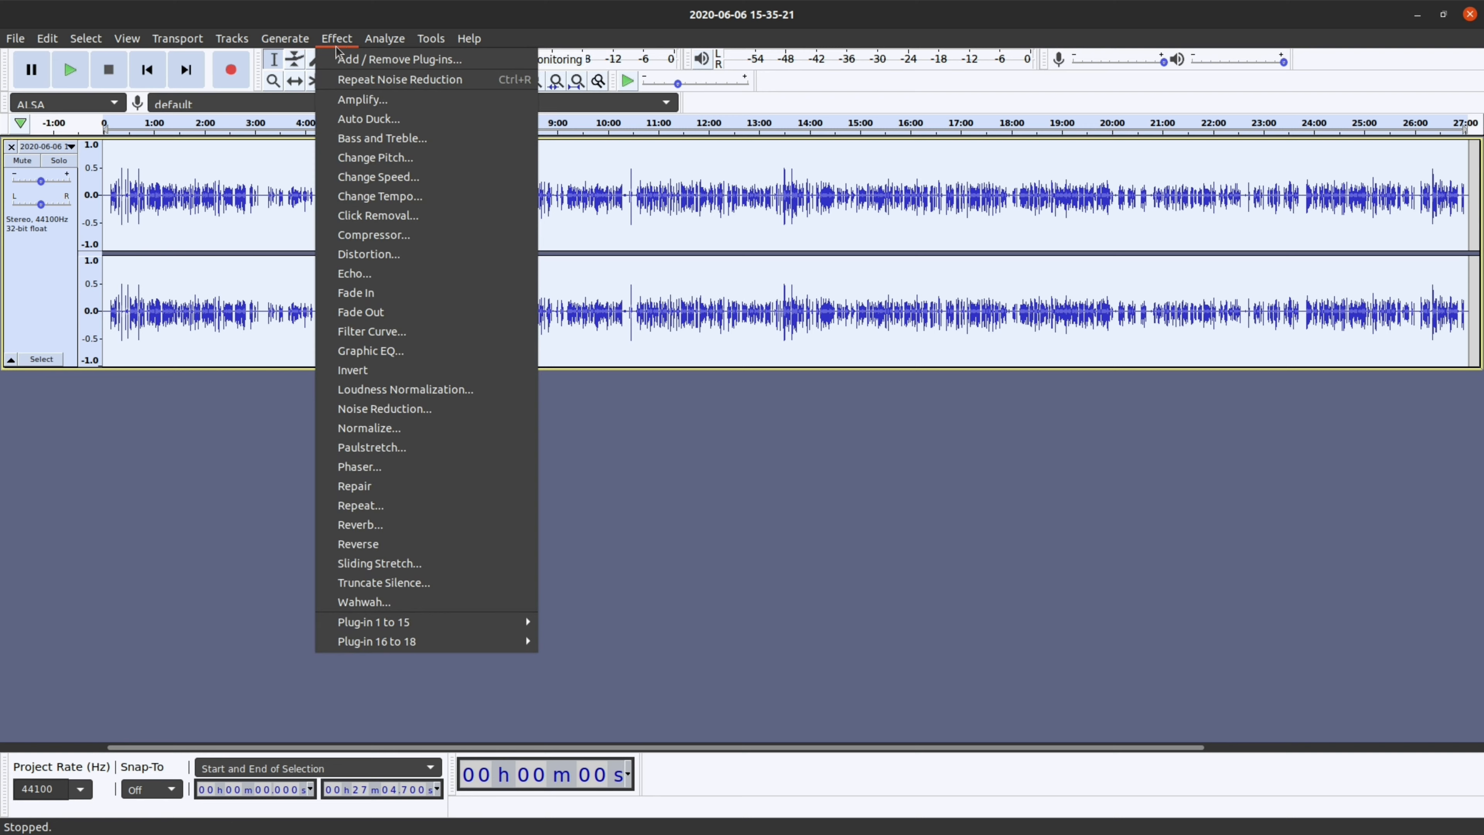
{"action": "left_click", "coordinate": [300, 210]}
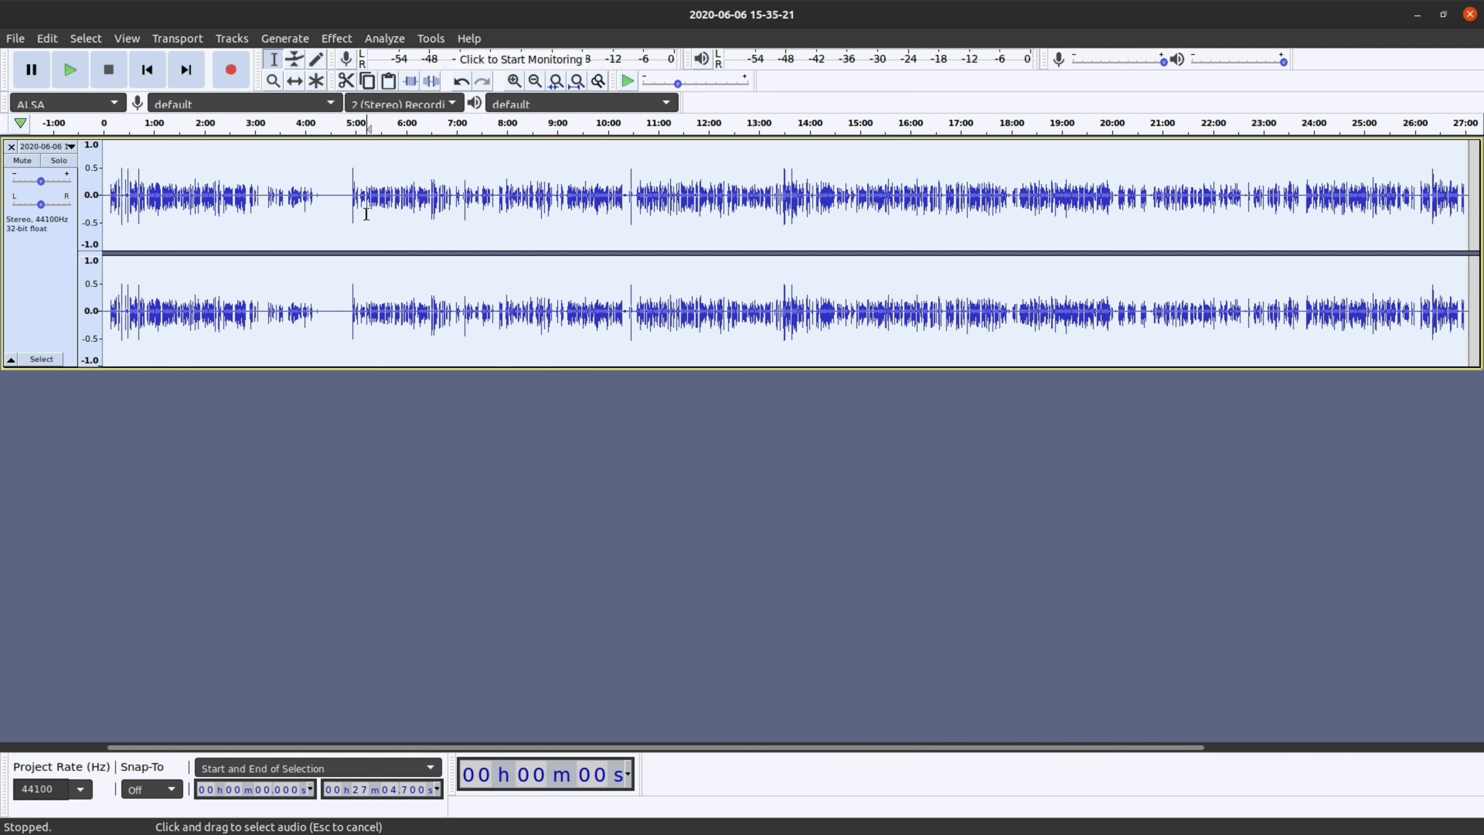
{"action": "left_click", "coordinate": [367, 212]}
{"action": "key", "text": "ctrl+a"}
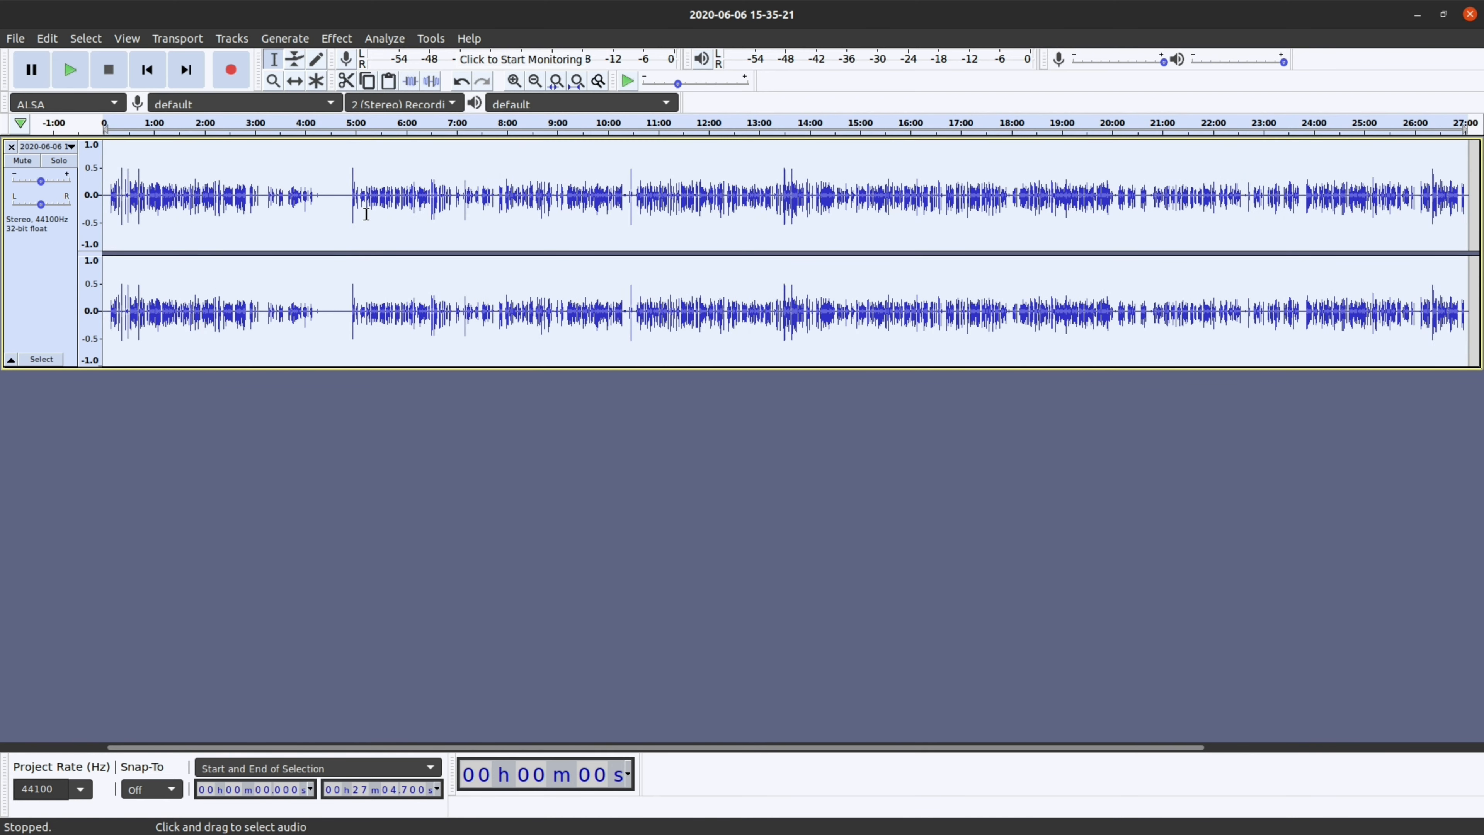
{"action": "left_click", "coordinate": [338, 40]}
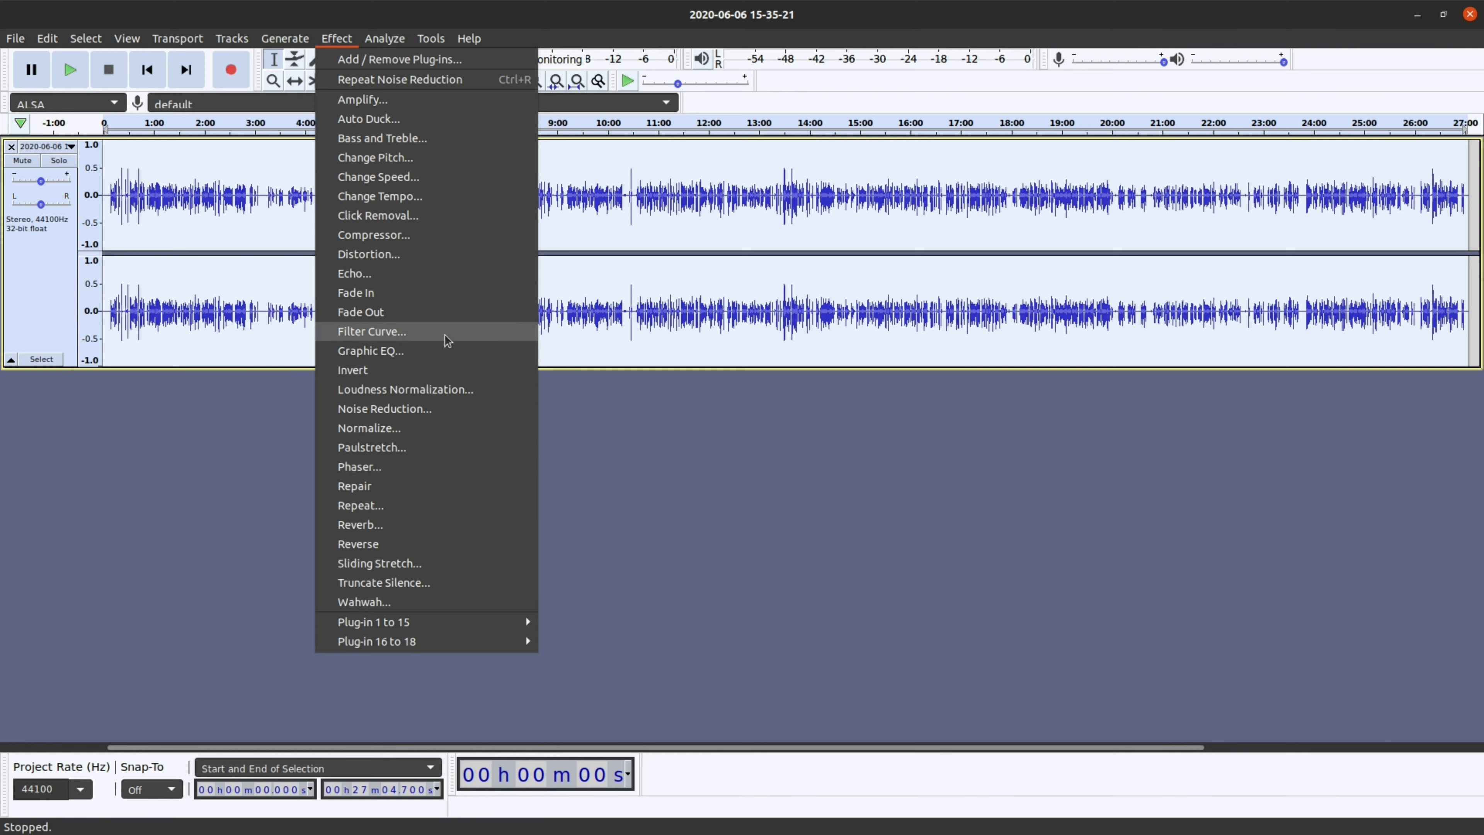
{"action": "left_click", "coordinate": [473, 100]}
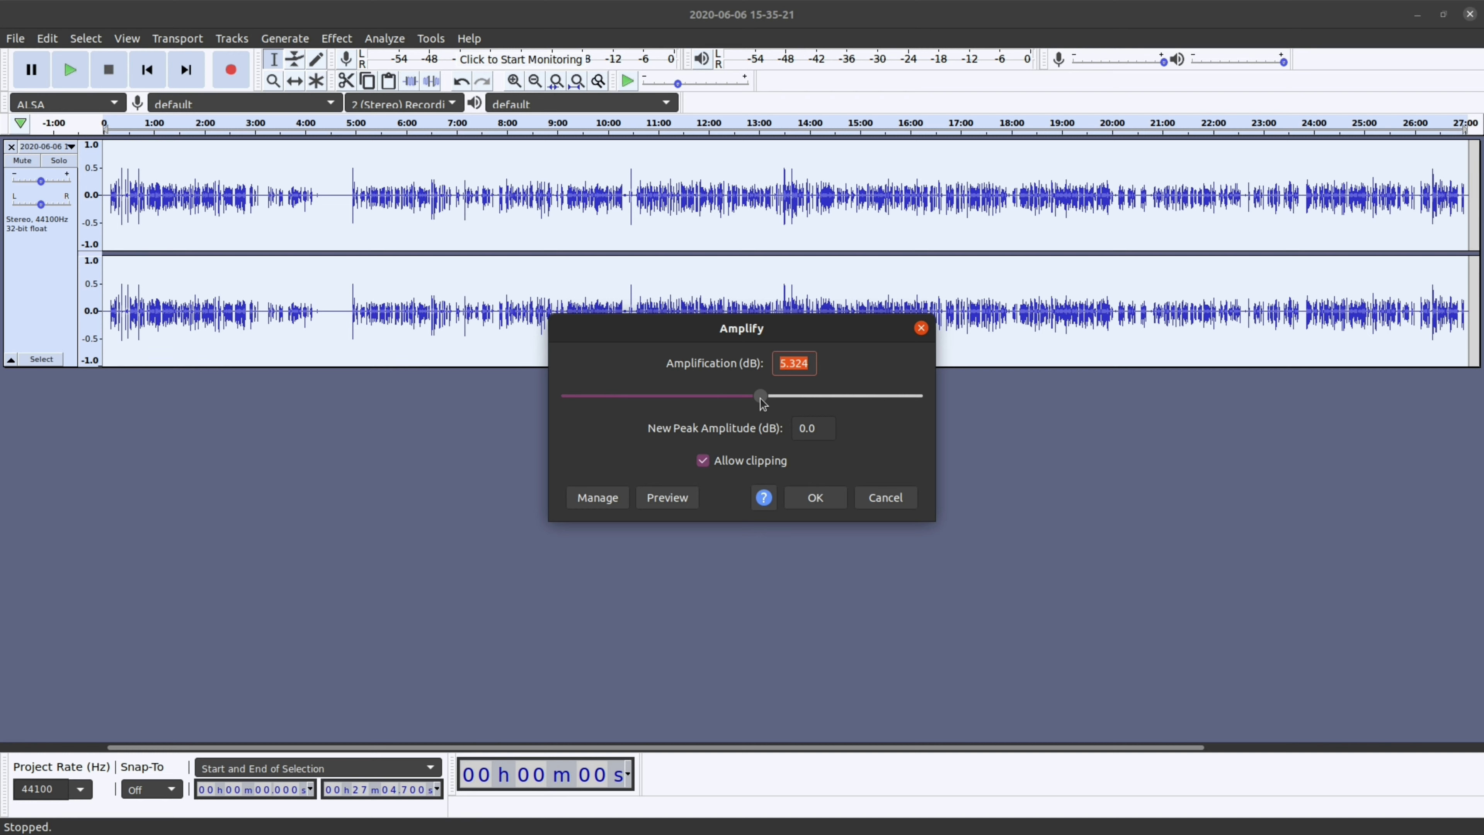
{"action": "left_click_drag", "start_coordinate": [762, 398], "coordinate": [767, 403]}
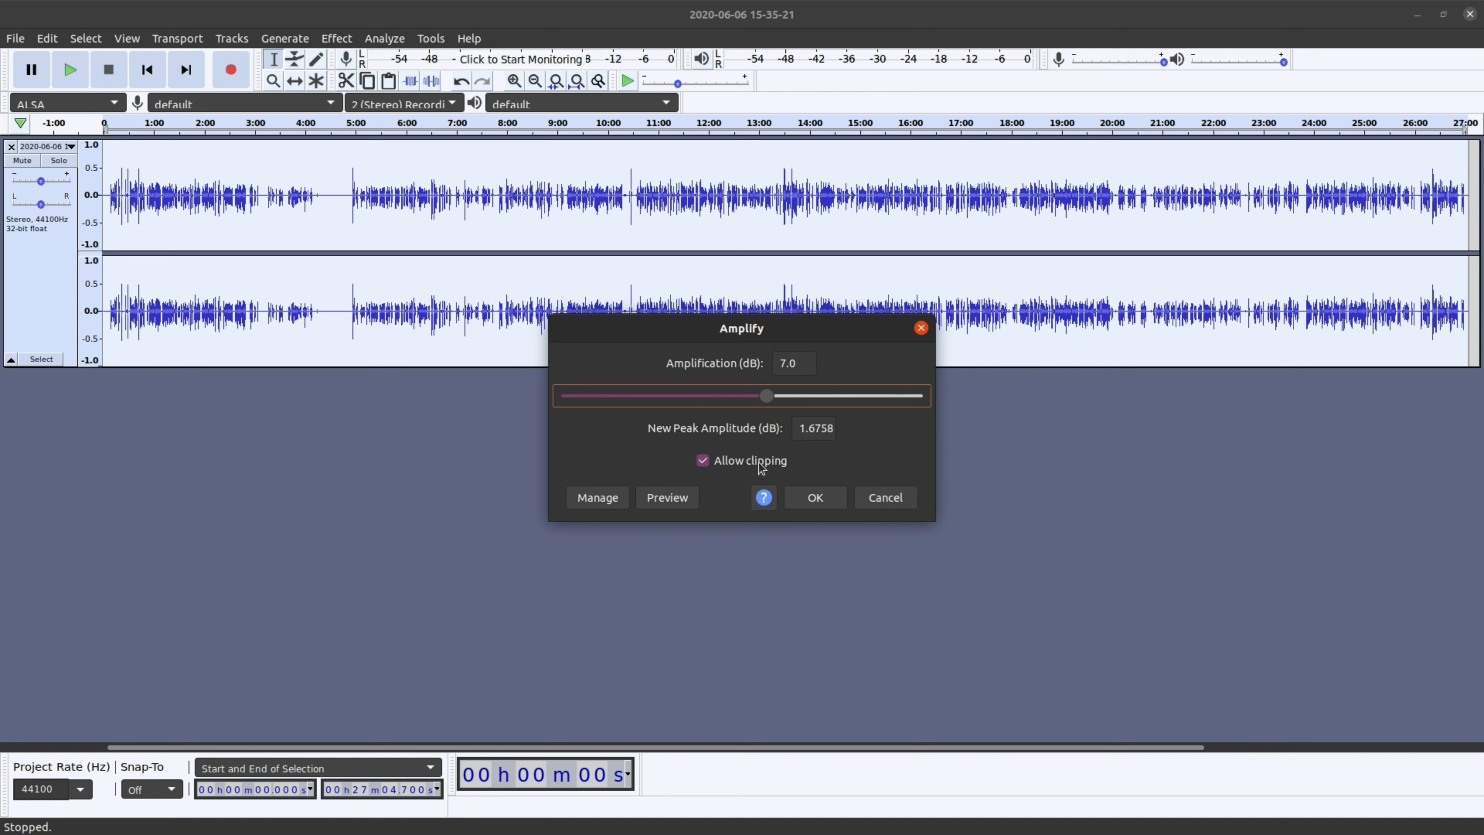
{"action": "left_click", "coordinate": [822, 503]}
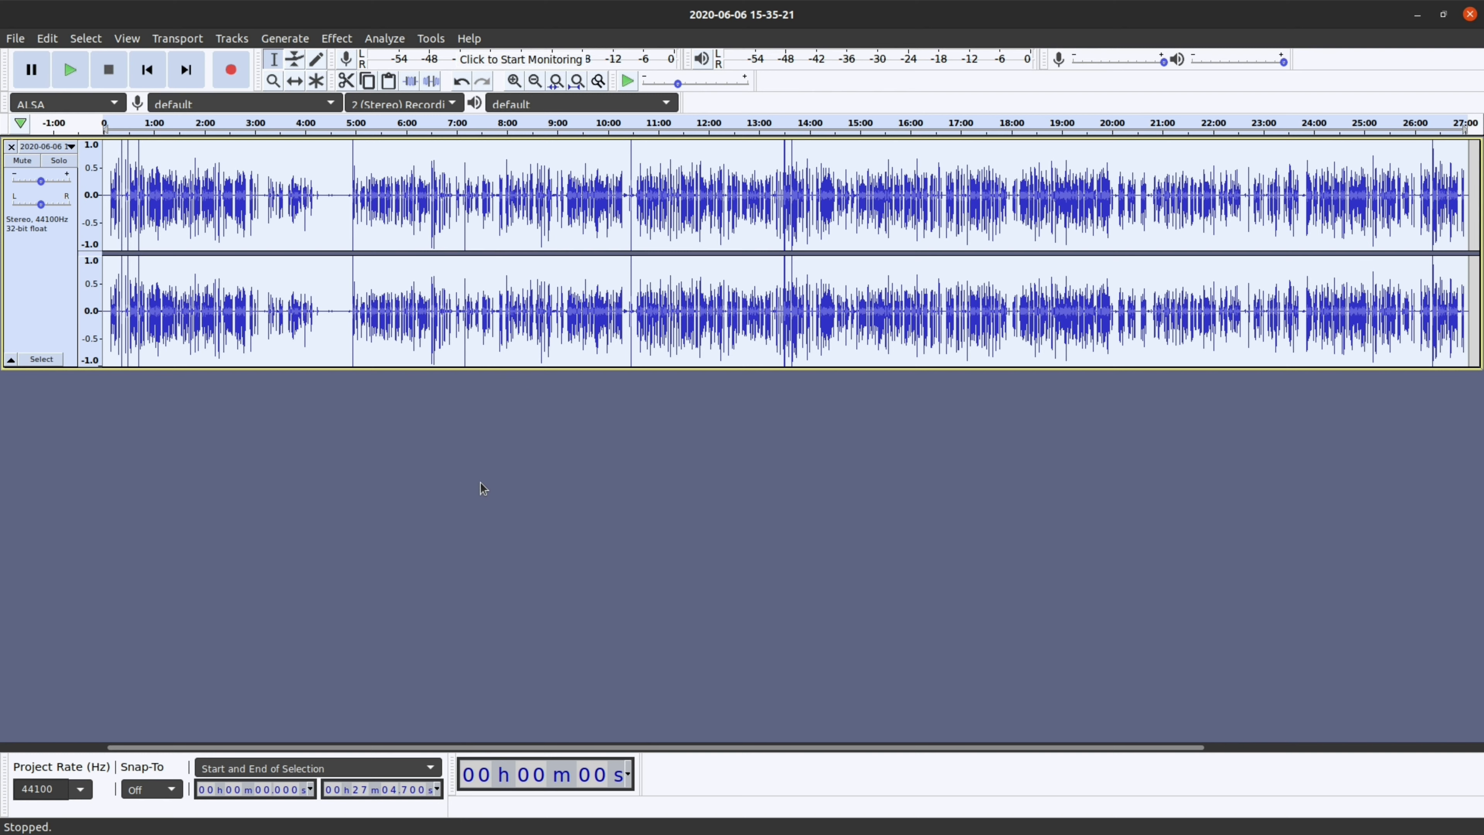
{"action": "key", "text": "space"}
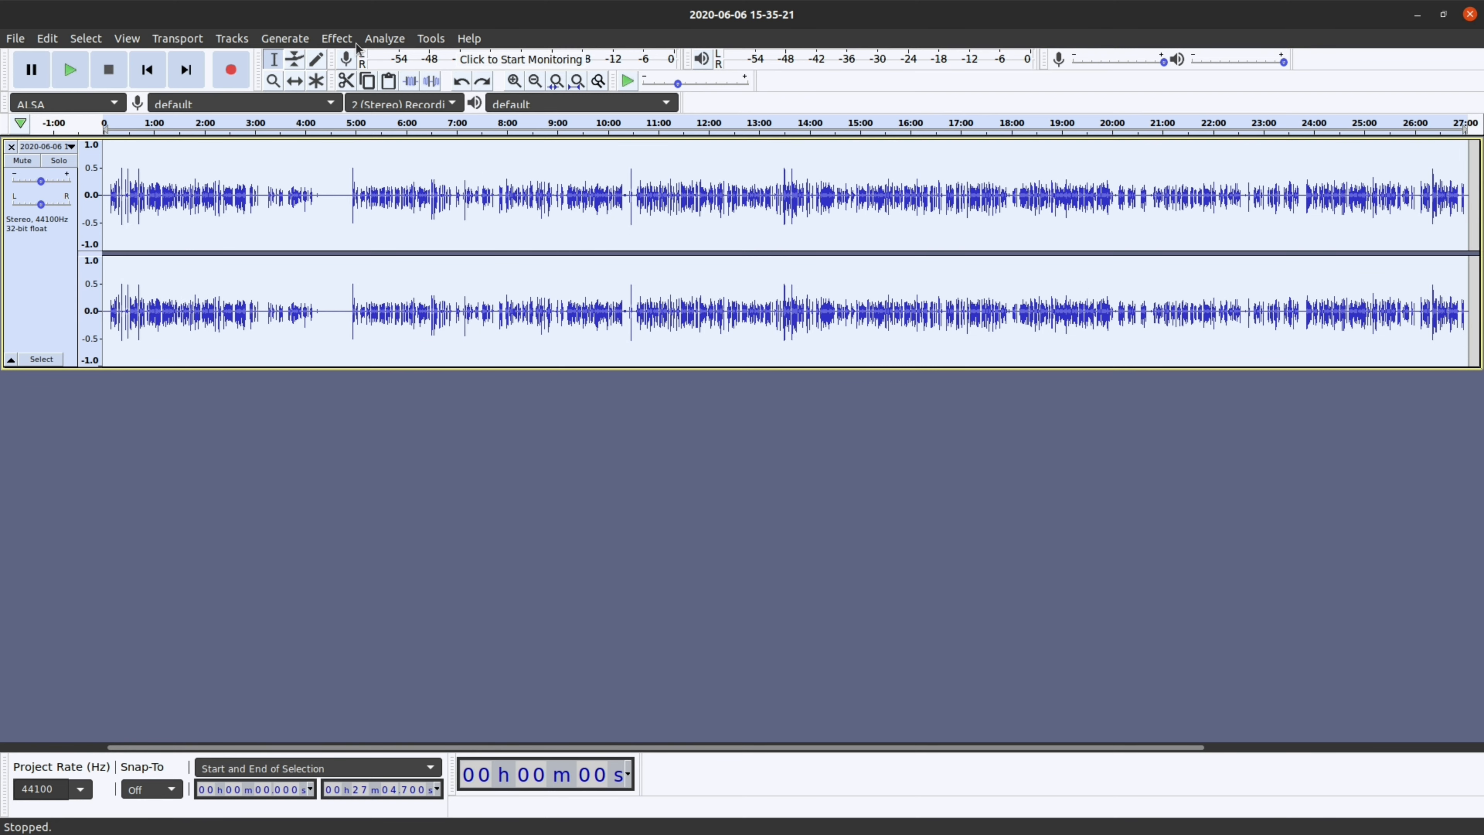
Step: Try amplifying the entire track by 8 dB with clipping allowed, and undo that amplification
{"action": "left_click", "coordinate": [336, 37]}
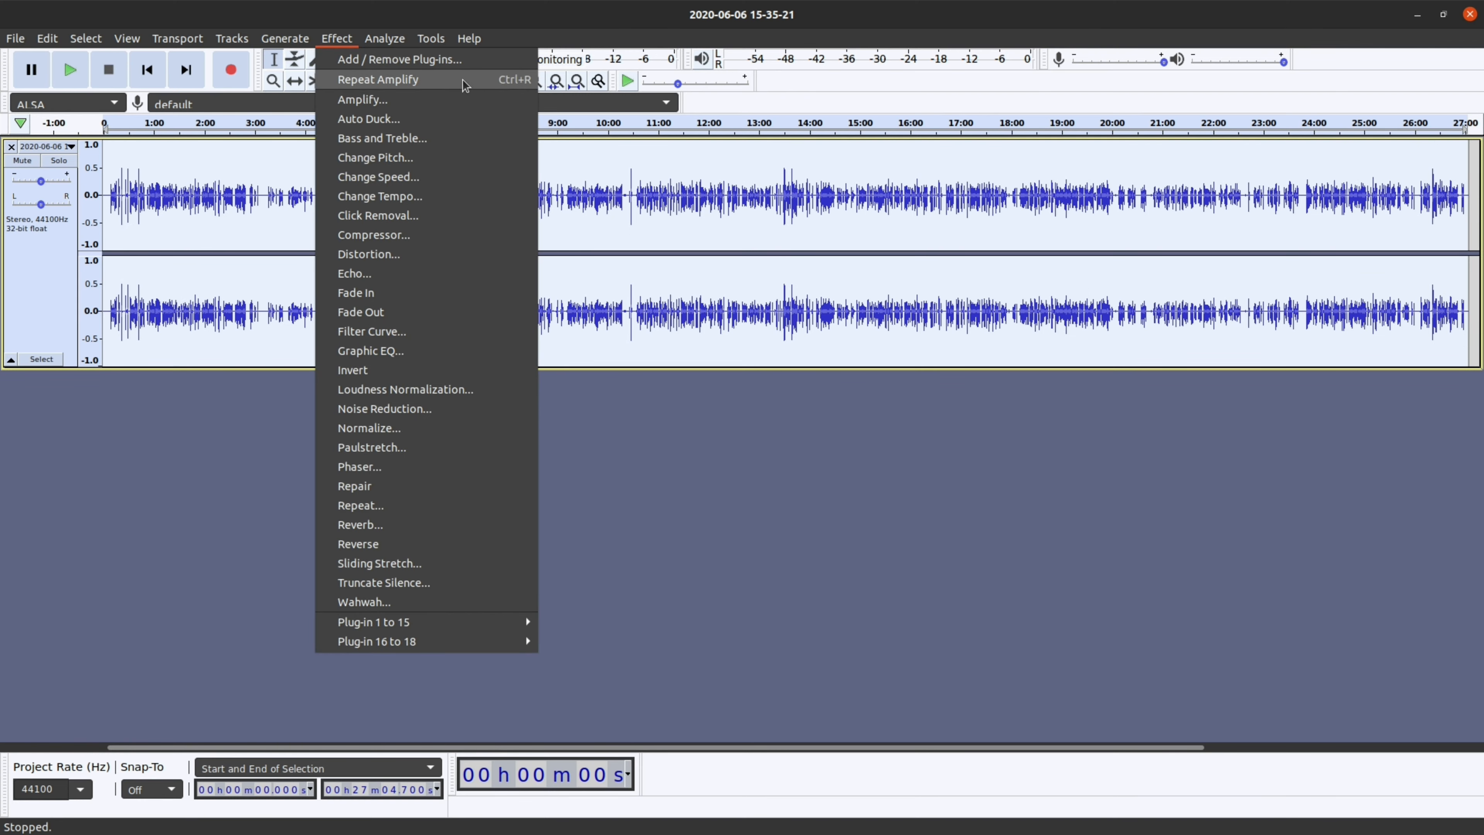
{"action": "left_click", "coordinate": [464, 99]}
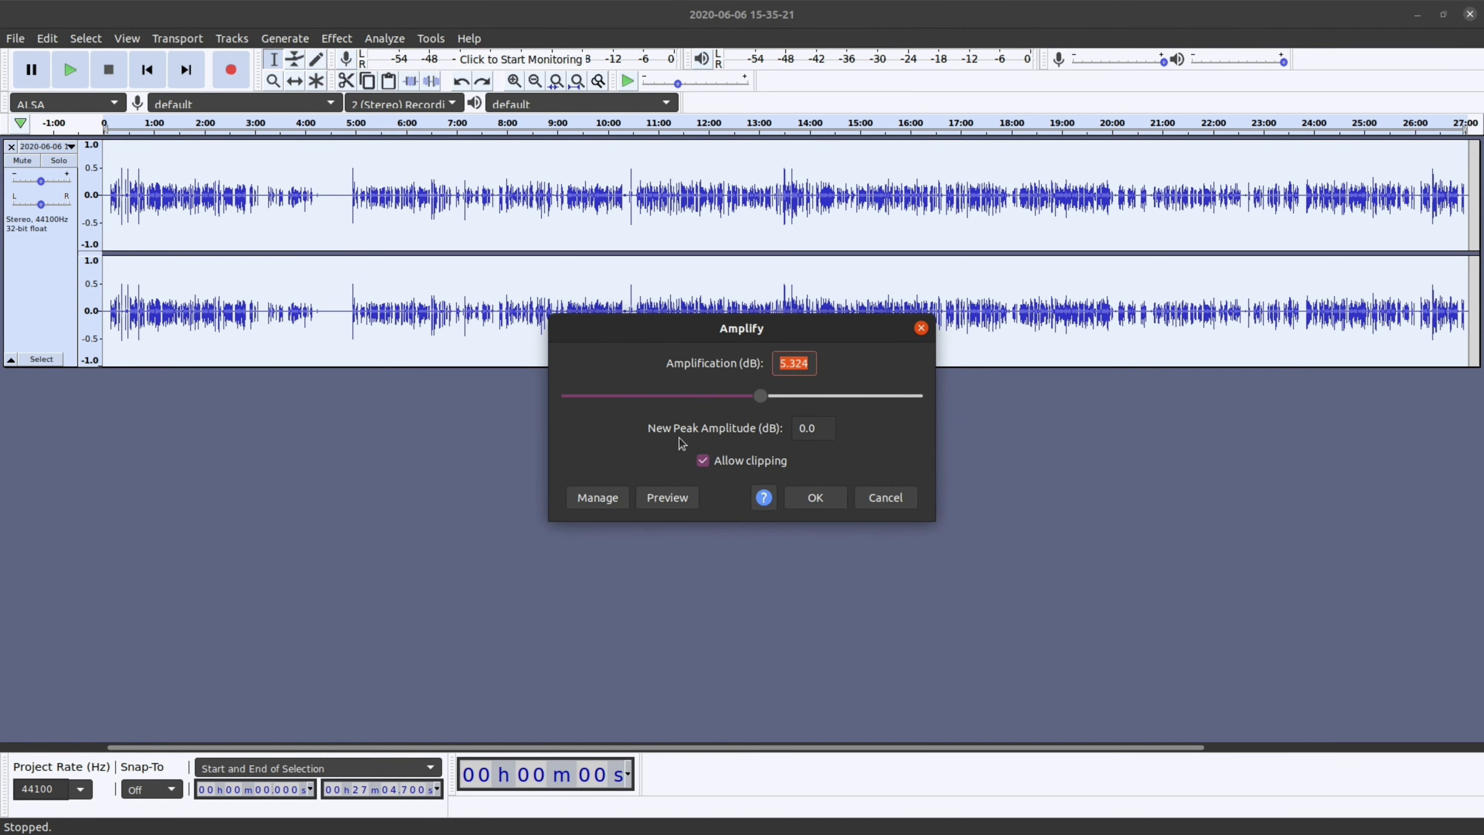
{"action": "left_click_drag", "start_coordinate": [762, 403], "coordinate": [773, 403]}
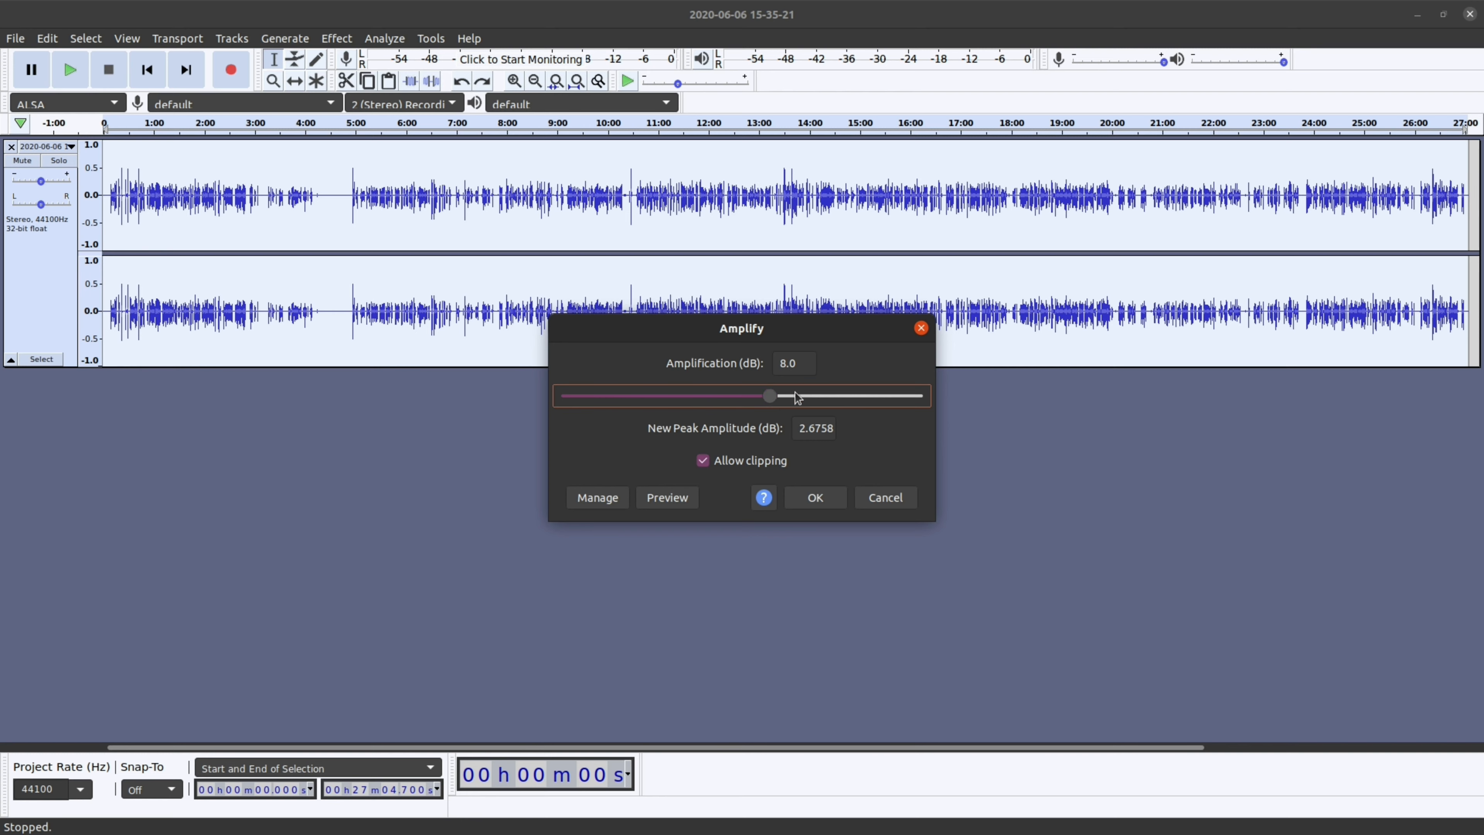
{"action": "left_click", "coordinate": [814, 500]}
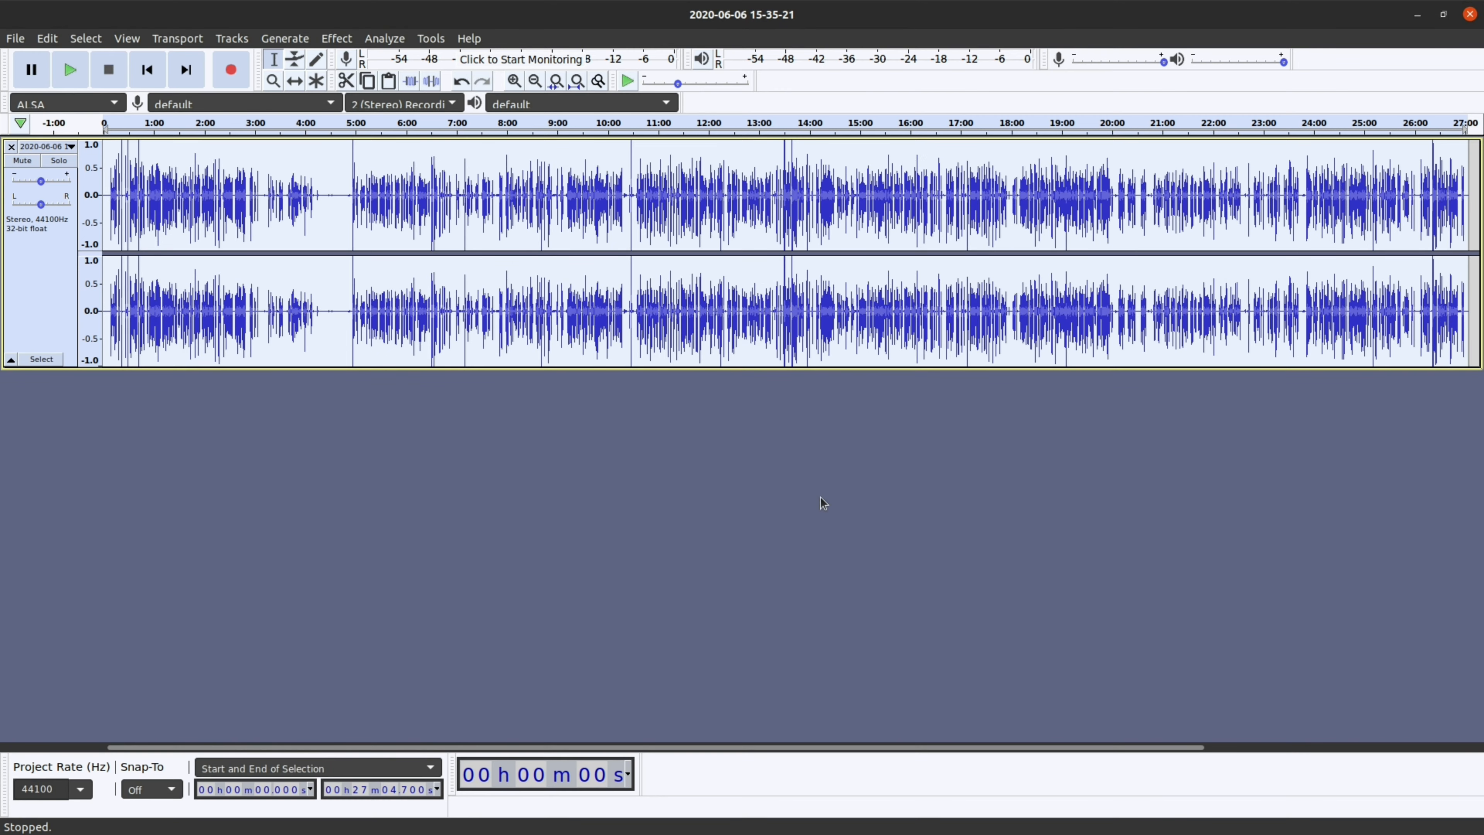
{"action": "key", "text": "ctrl+z"}
Step: Amplify the entire track by about 2 dB
{"action": "left_click", "coordinate": [336, 38]}
{"action": "left_click", "coordinate": [368, 108]}
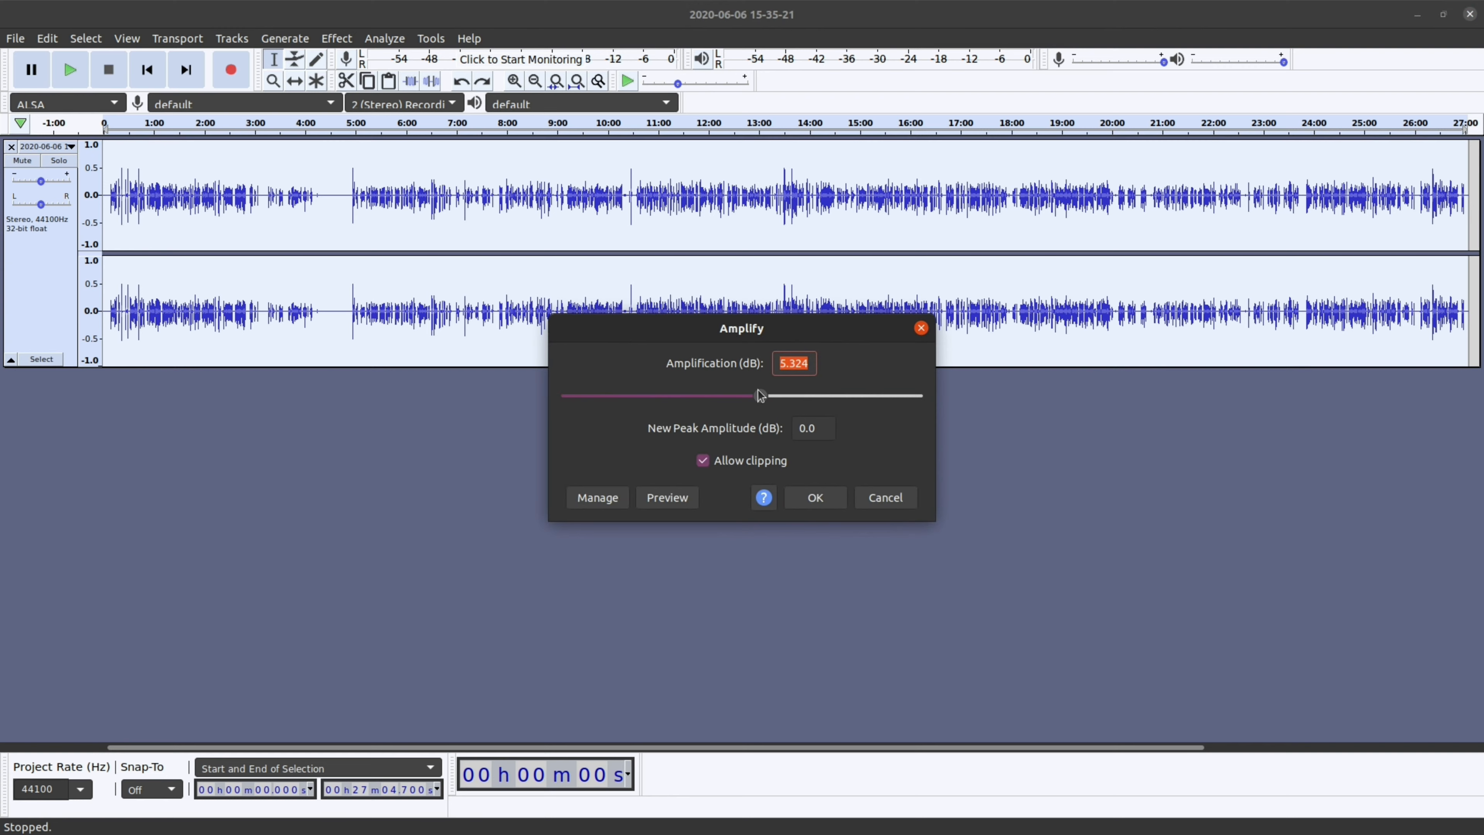
{"action": "mouse_move", "coordinate": [759, 396]}
{"action": "left_mouse_down"}
{"action": "mouse_move", "coordinate": [733, 398]}
{"action": "mouse_move", "coordinate": [750, 398]}
{"action": "left_mouse_up"}
{"action": "left_click", "coordinate": [829, 503]}
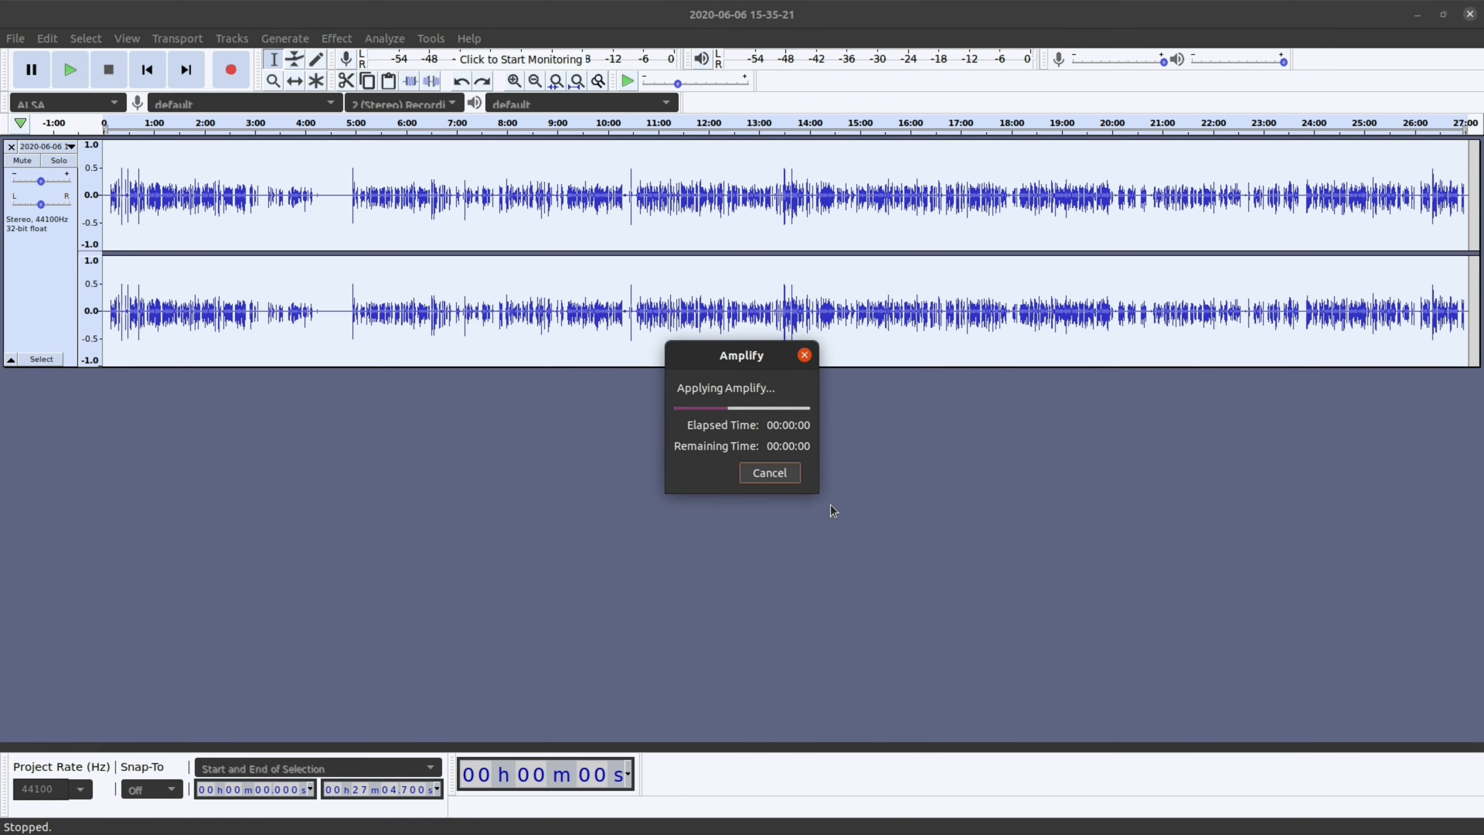
Step: Play the track from about 4:40 to judge background noise and speech loudness, adjusting the system volume while listening
{"action": "left_click", "coordinate": [339, 231]}
{"action": "key", "text": "space"}
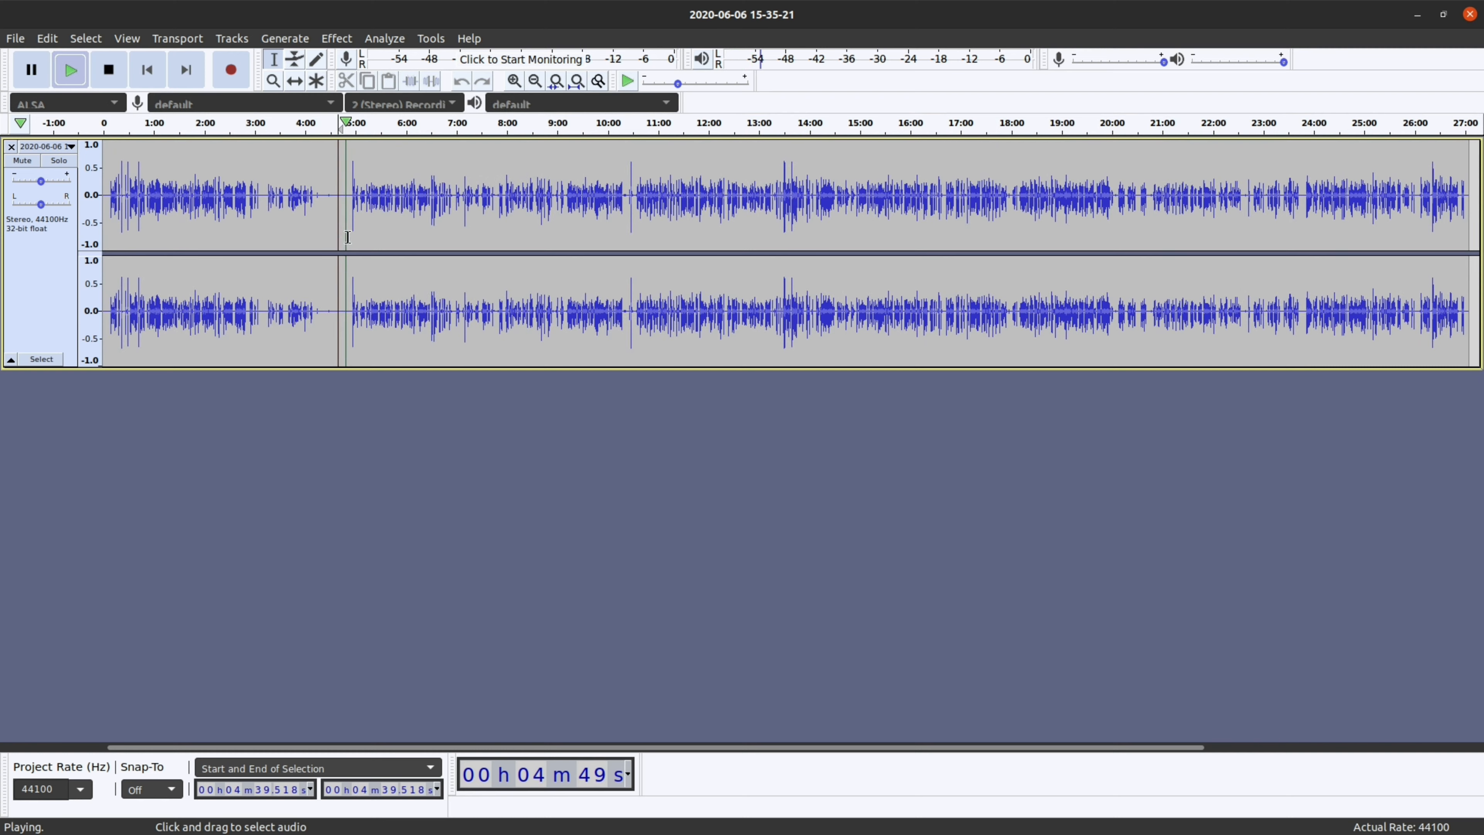
{"action": "key", "text": "space"}
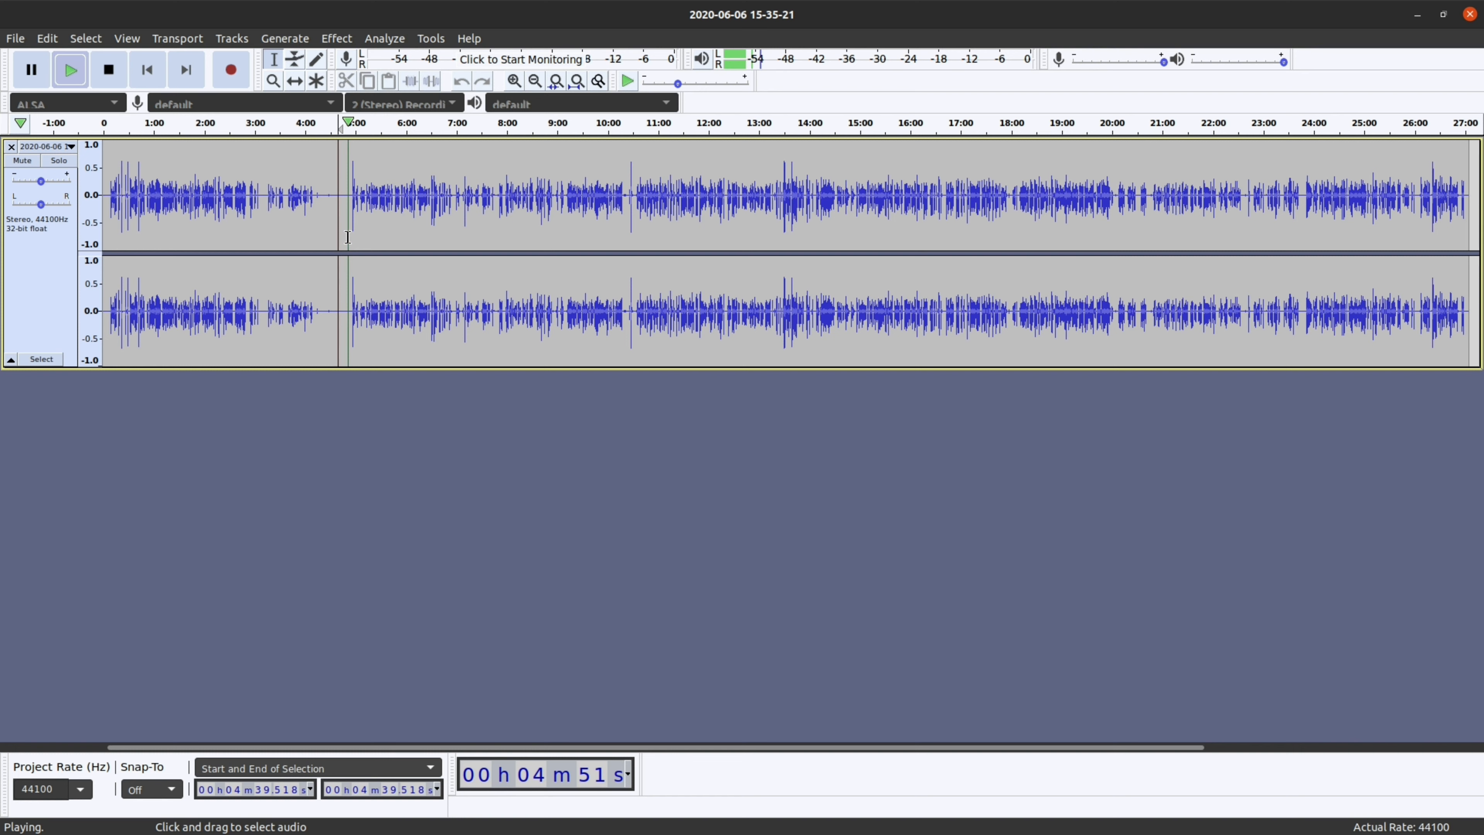
{"action": "key", "text": "ctrl+a"}
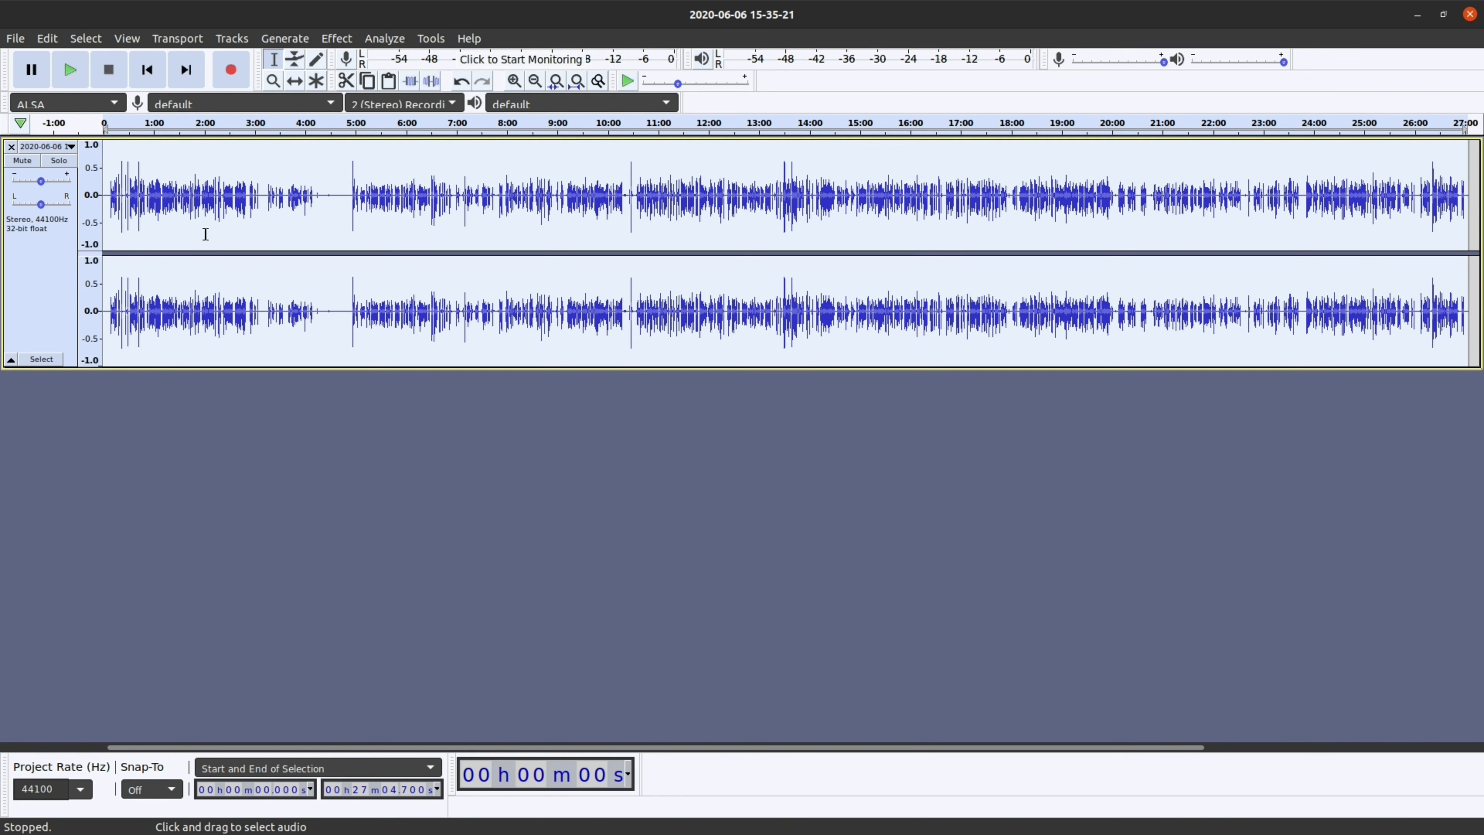
{"action": "left_click", "coordinate": [338, 229]}
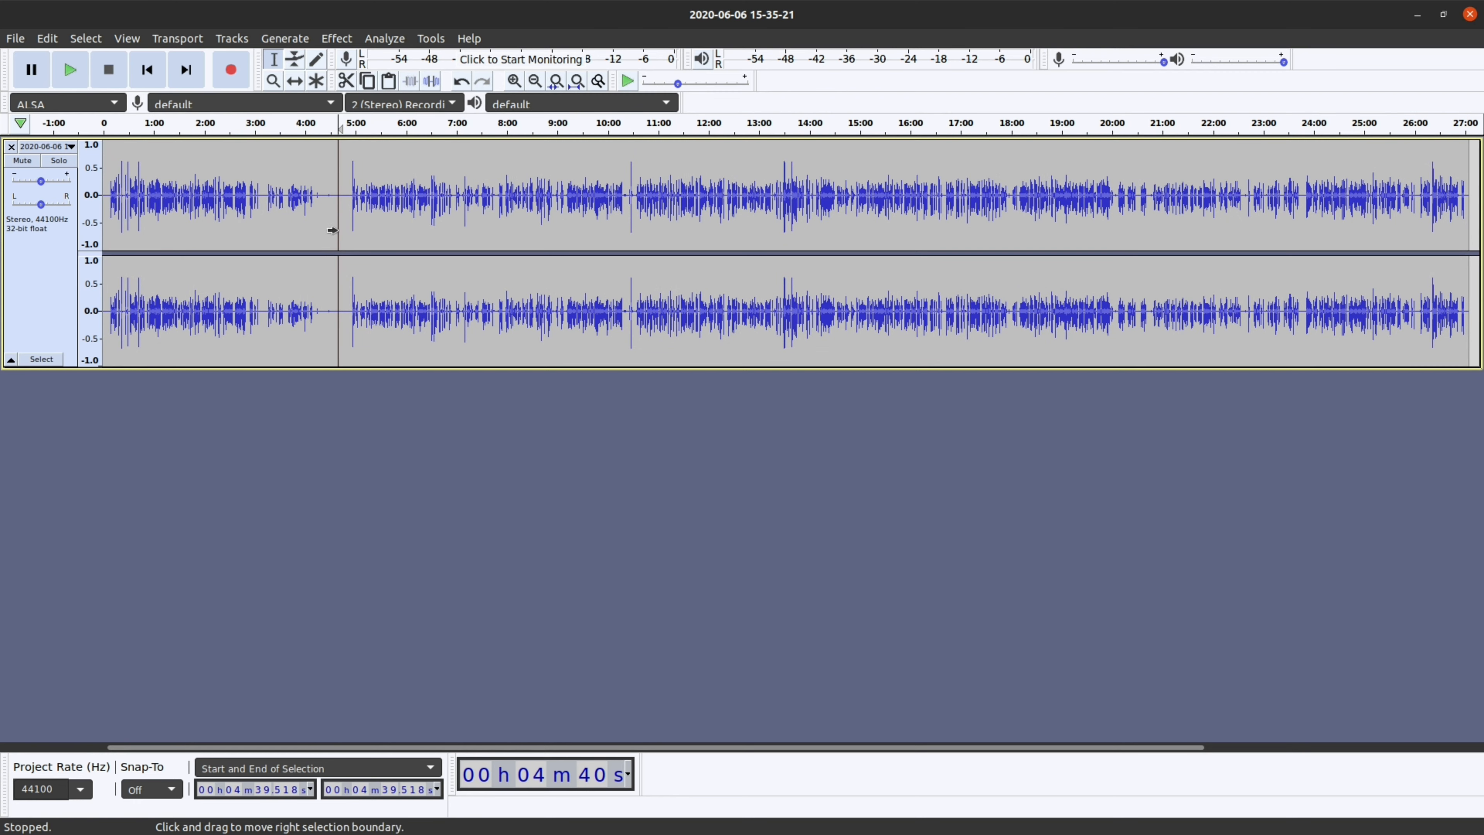
{"action": "key", "text": "space"}
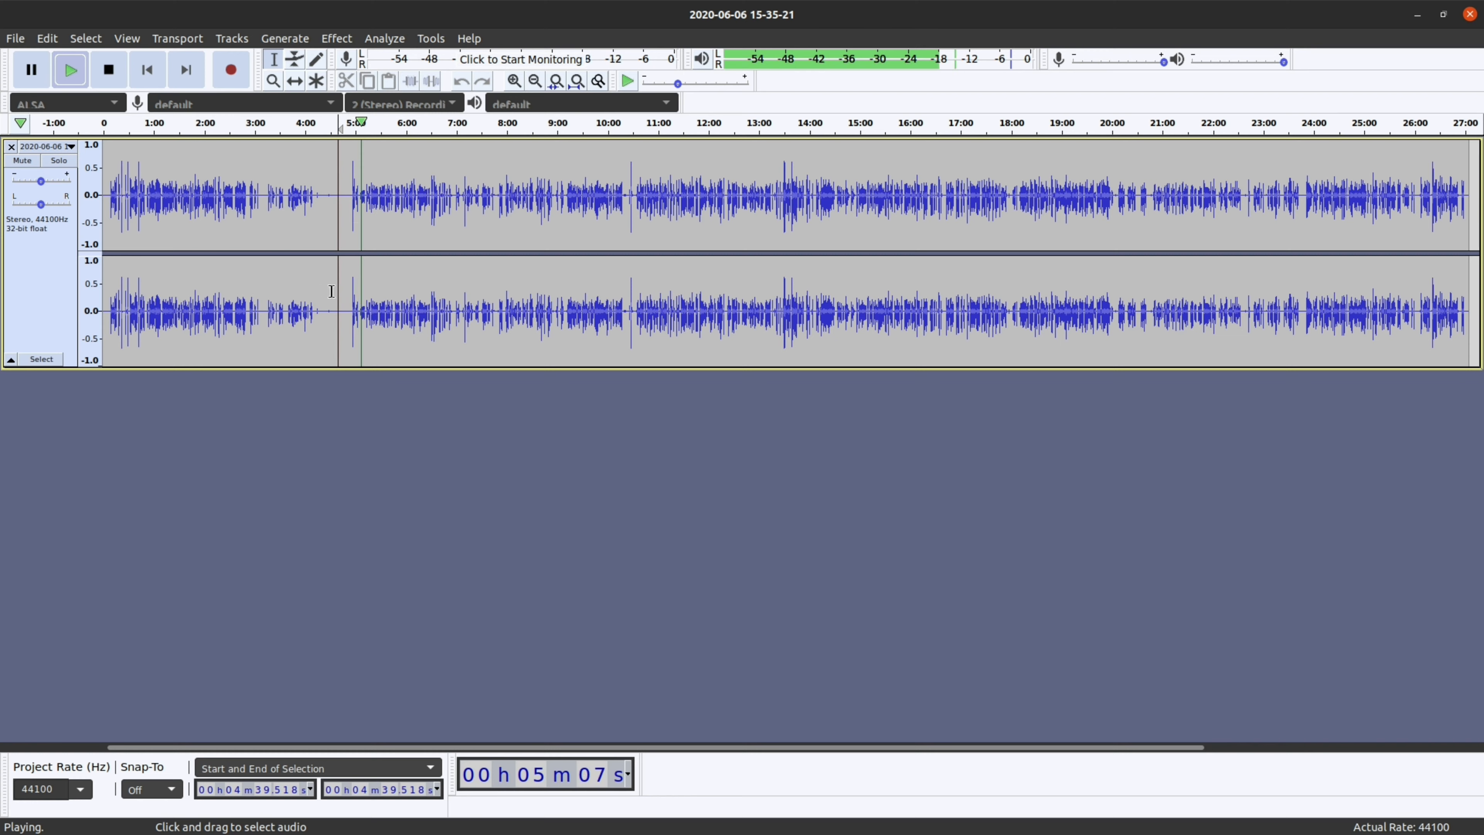
{"action": "key", "text": "XF86AudioRaiseVolume"}
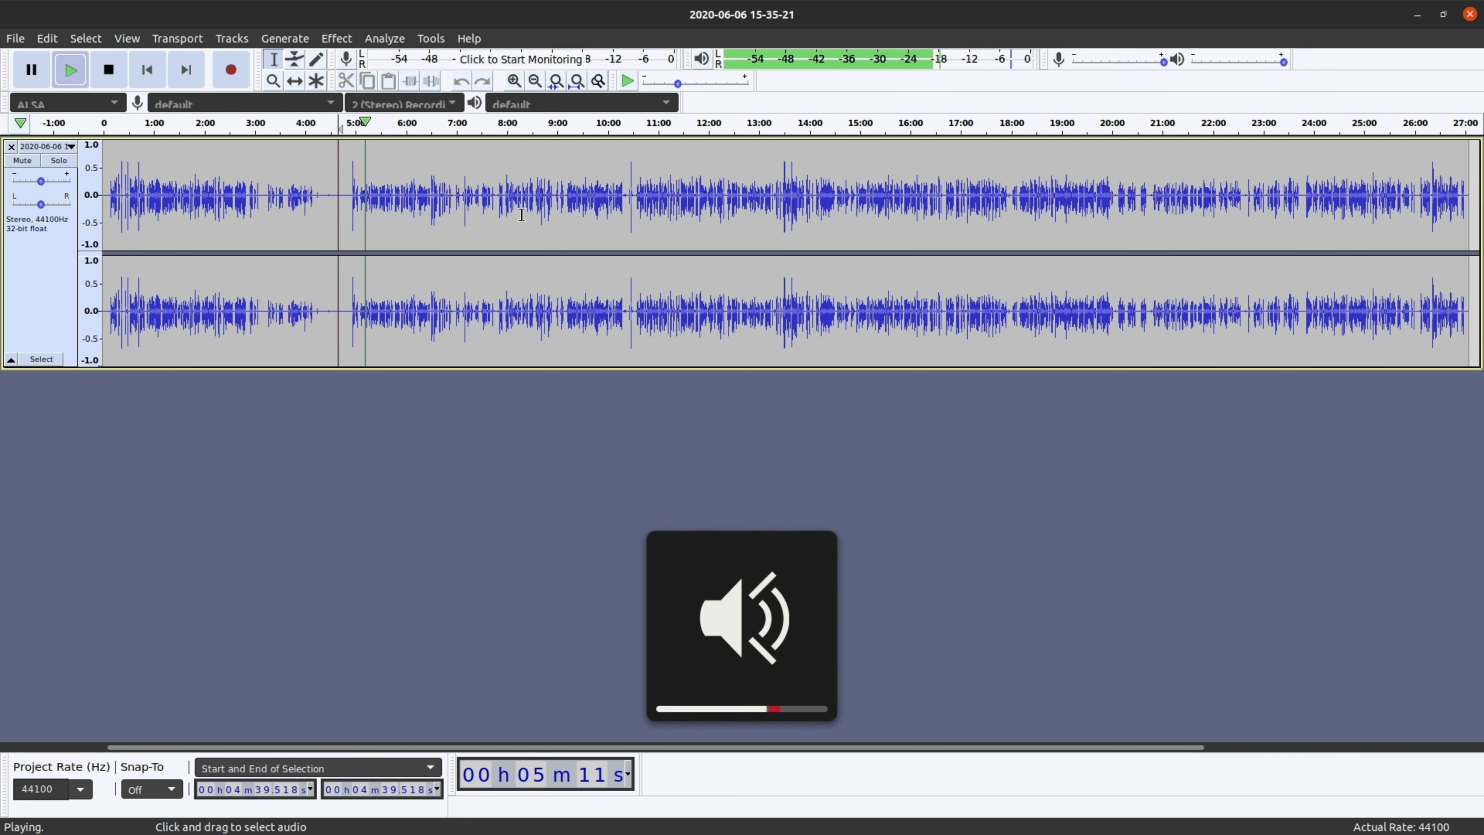
{"action": "key", "text": "XF86AudioLowerVolume"}
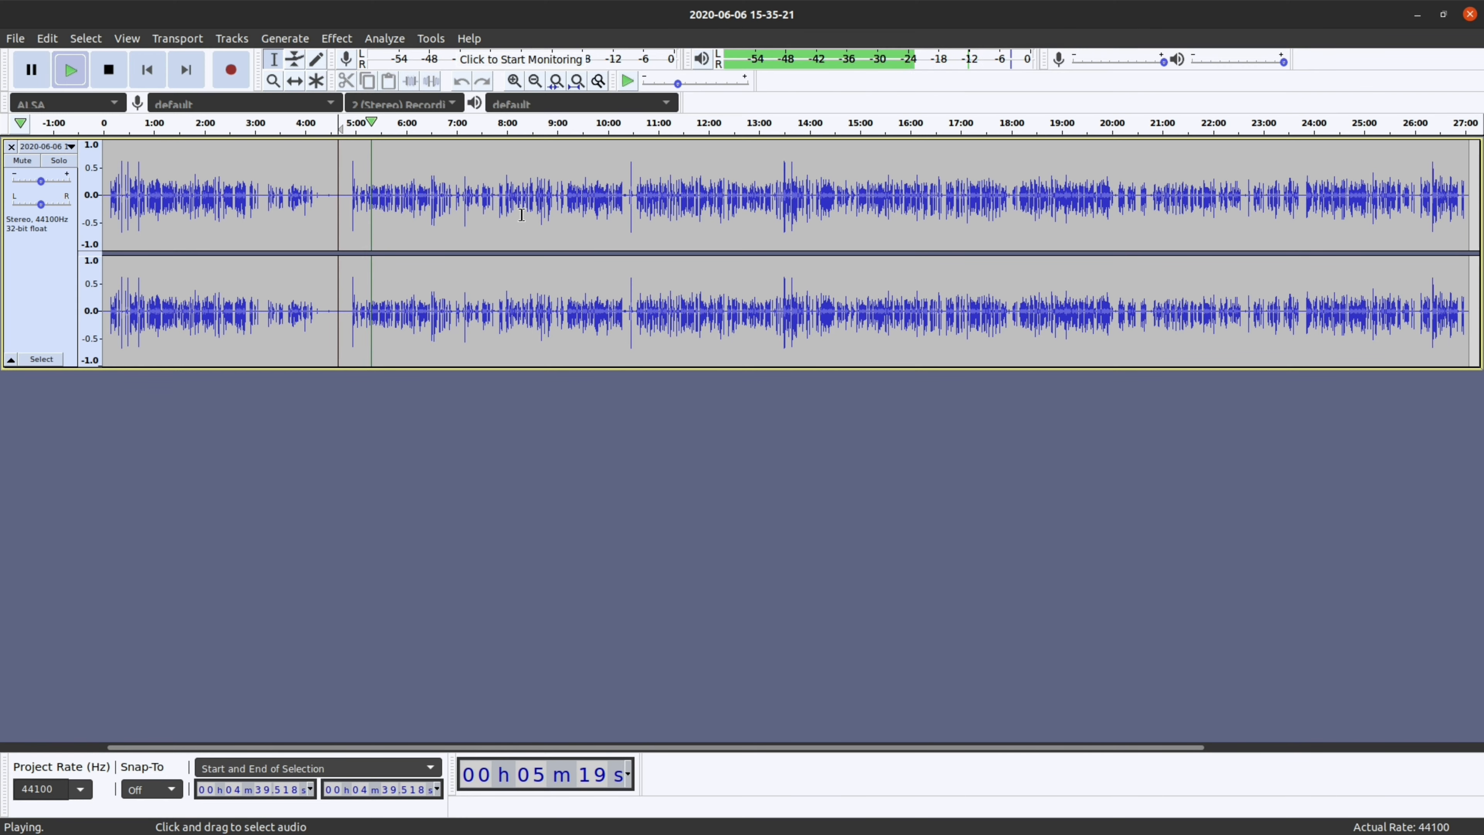
{"action": "key", "text": "space"}
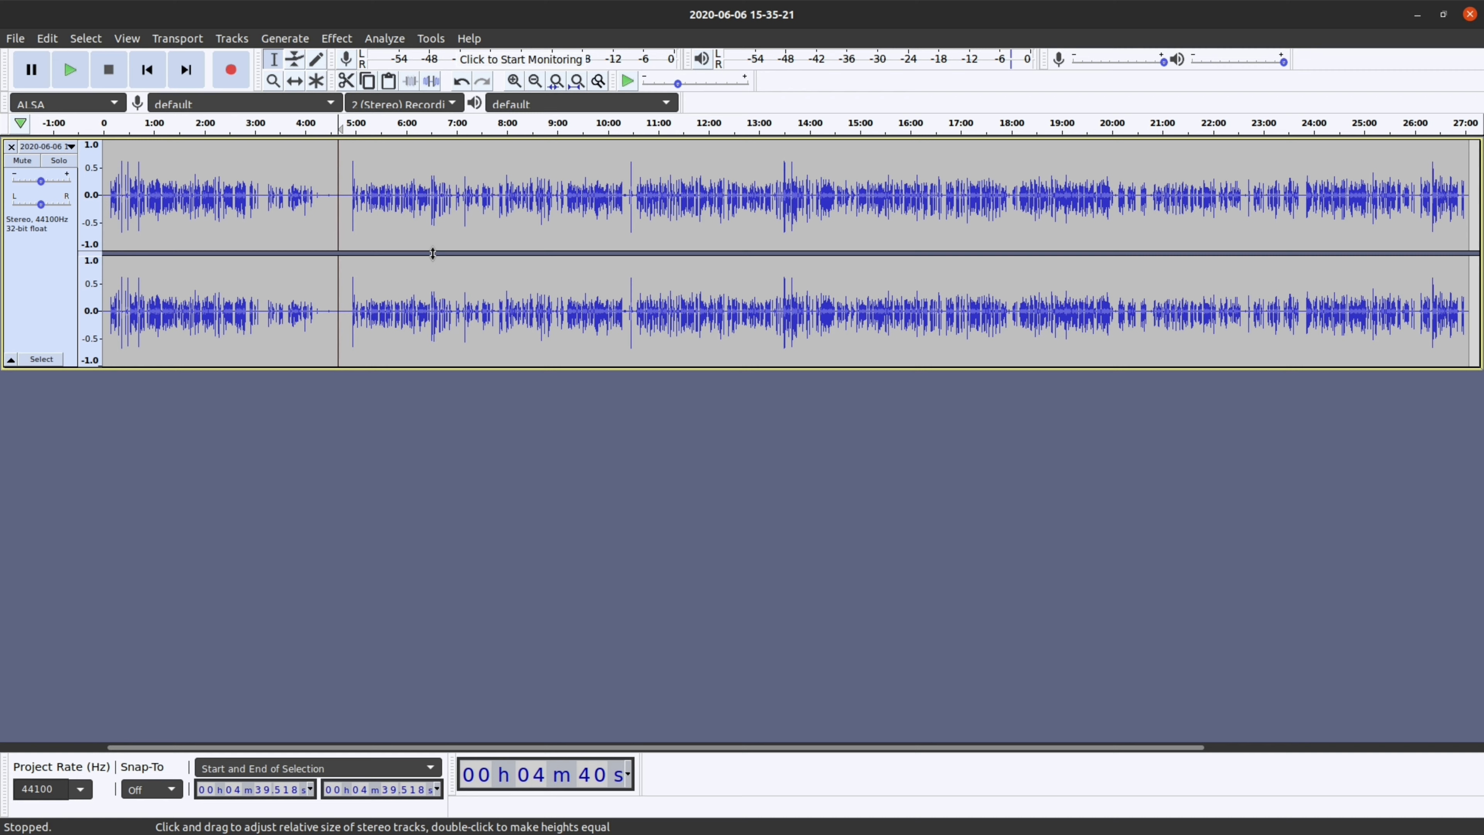
Step: Amplify the entire track by 3.324 dB for a new peak amplitude of 0.0 dB
{"action": "key", "text": "ctrl+a"}
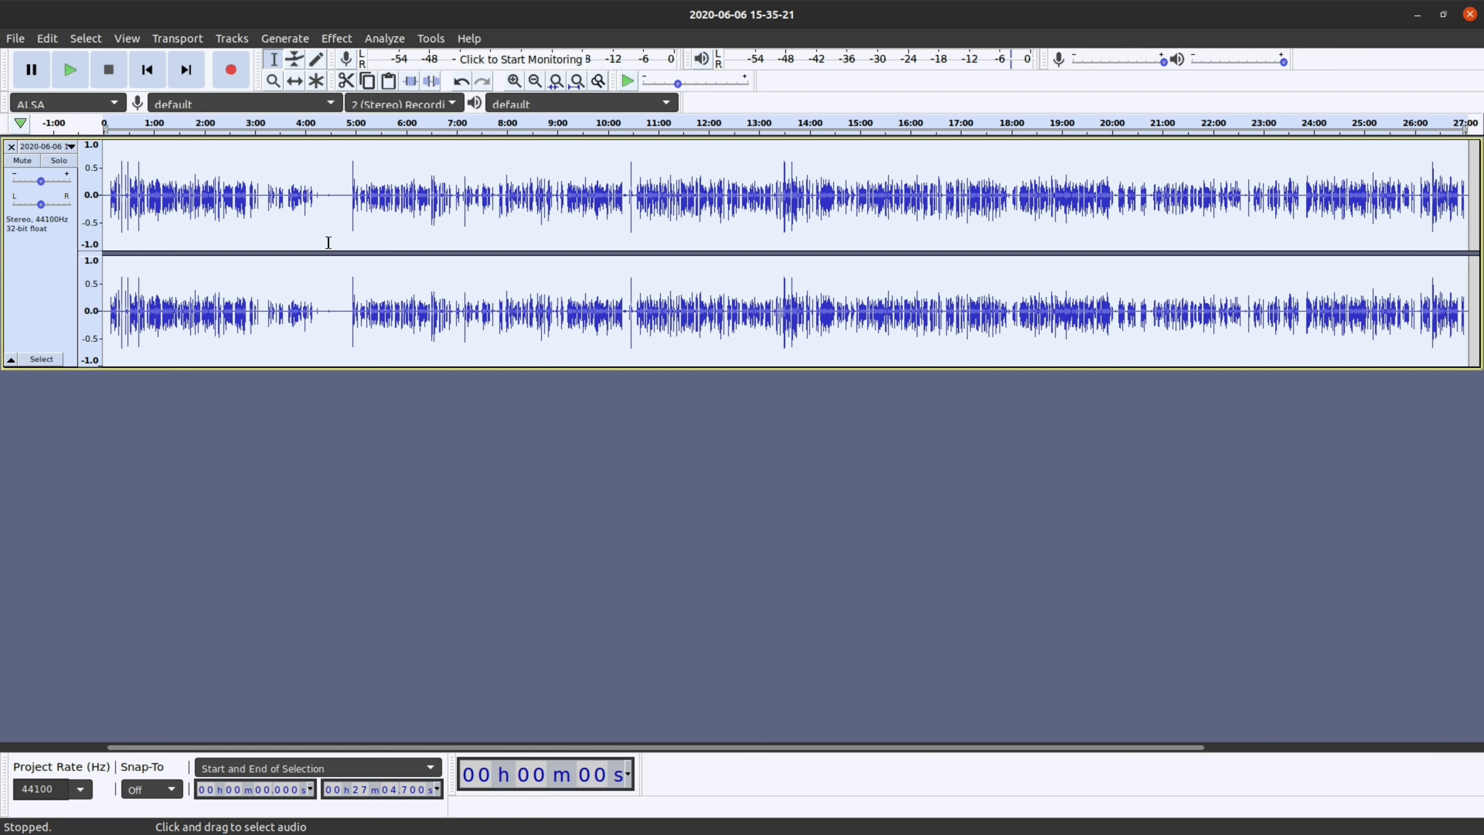
{"action": "left_click", "coordinate": [350, 40]}
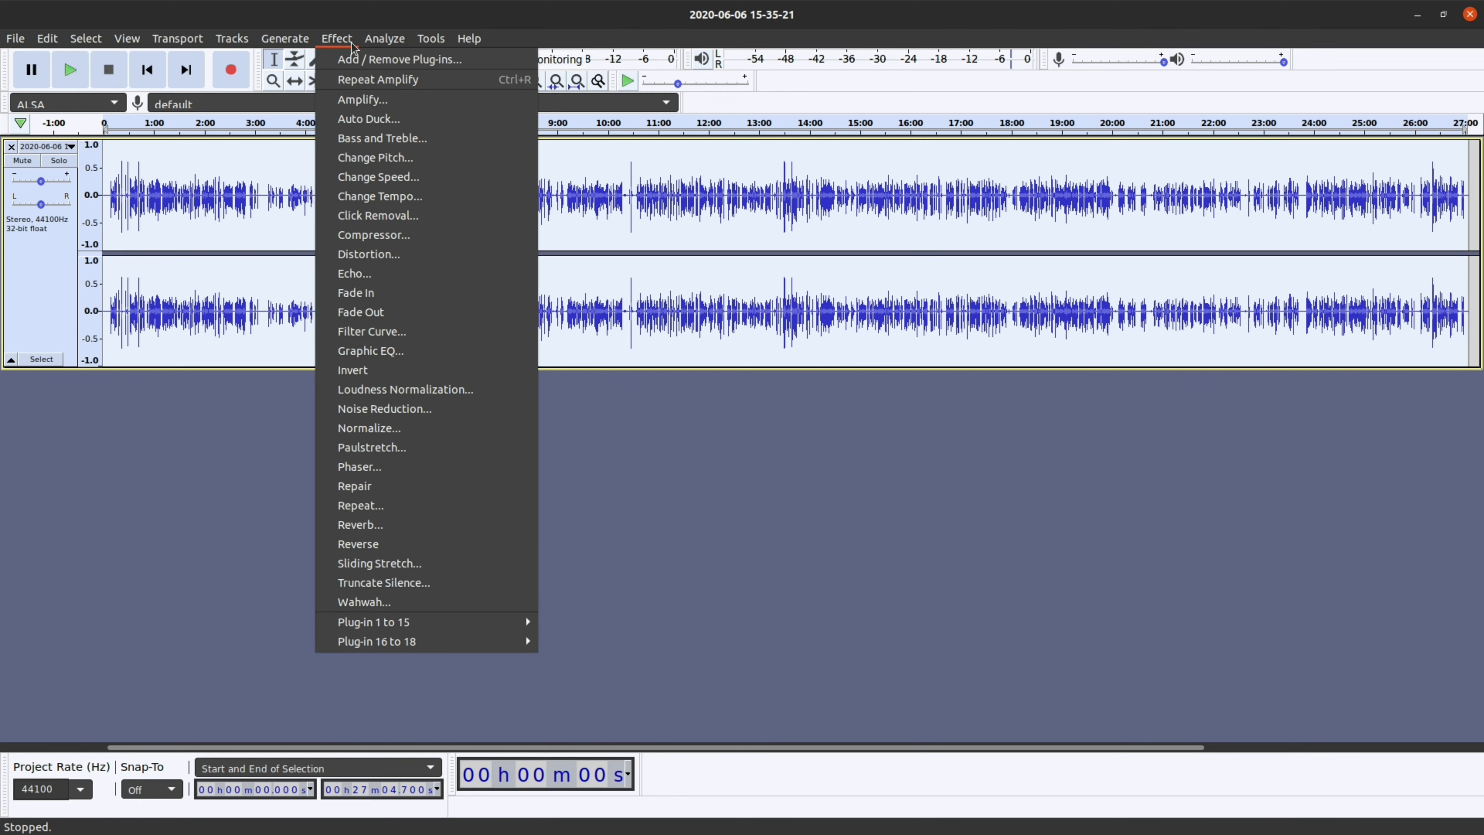
{"action": "left_click", "coordinate": [264, 411]}
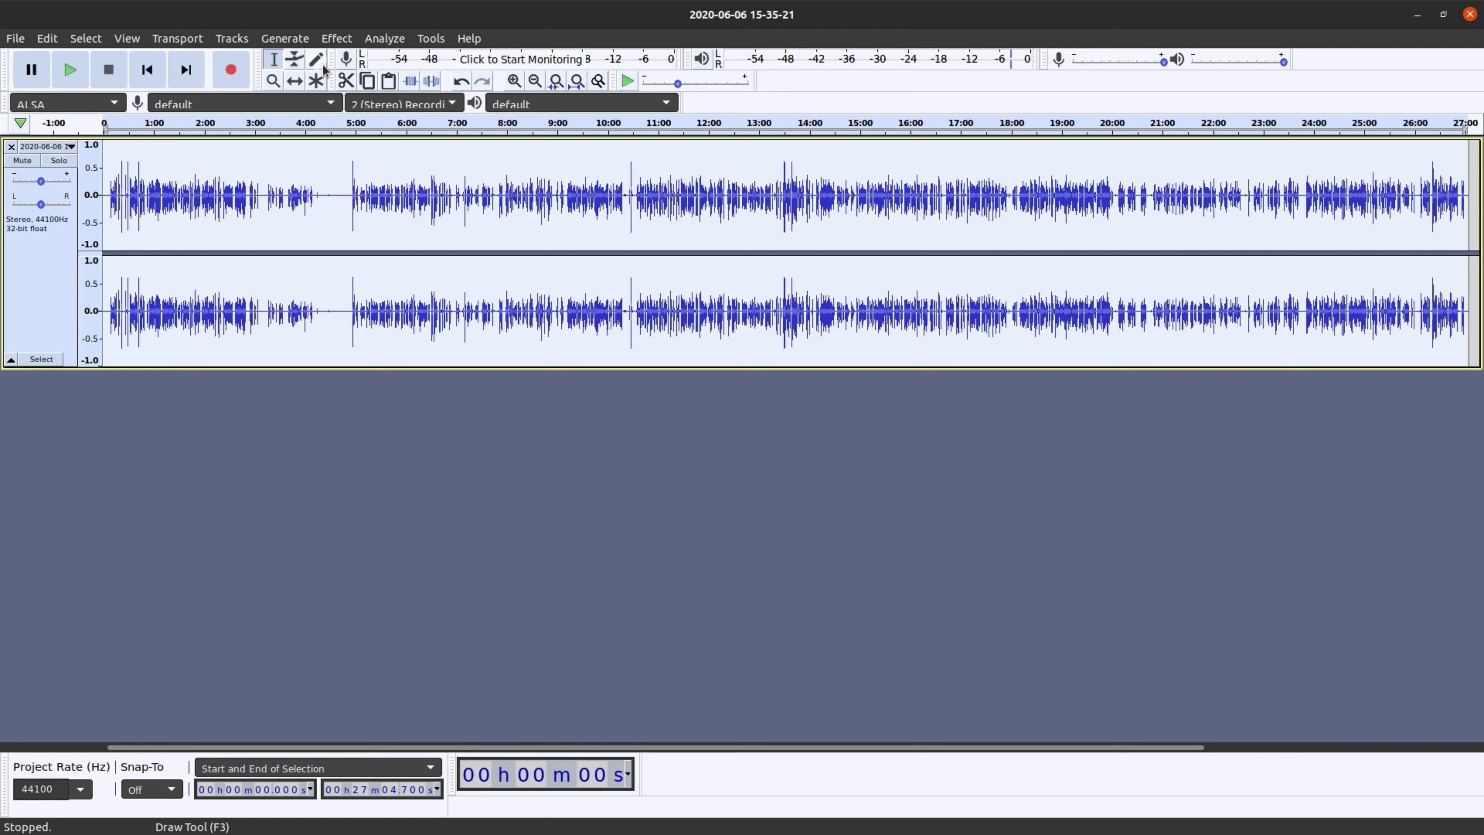
{"action": "left_click", "coordinate": [337, 39]}
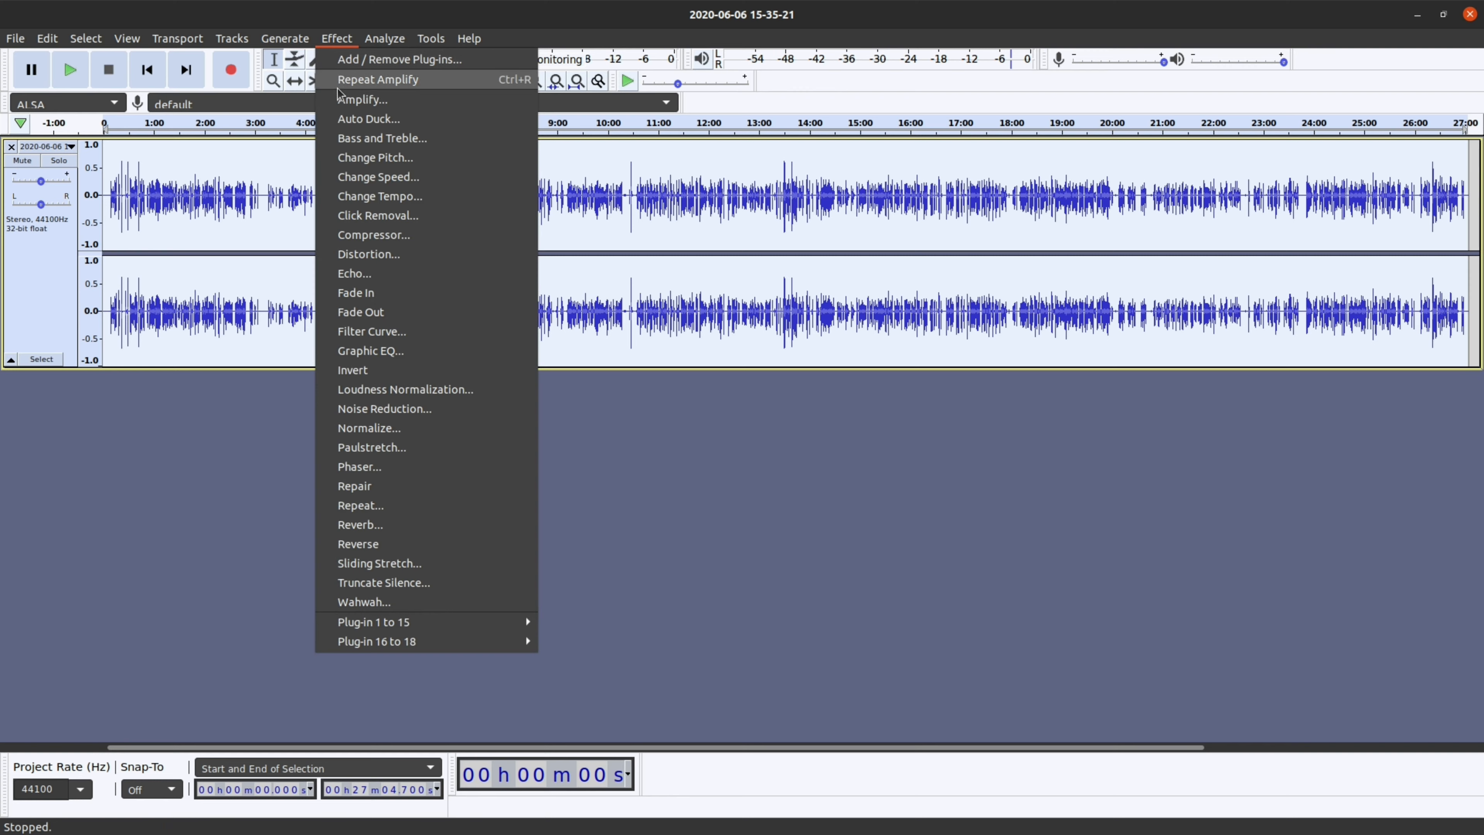
{"action": "left_click", "coordinate": [400, 103]}
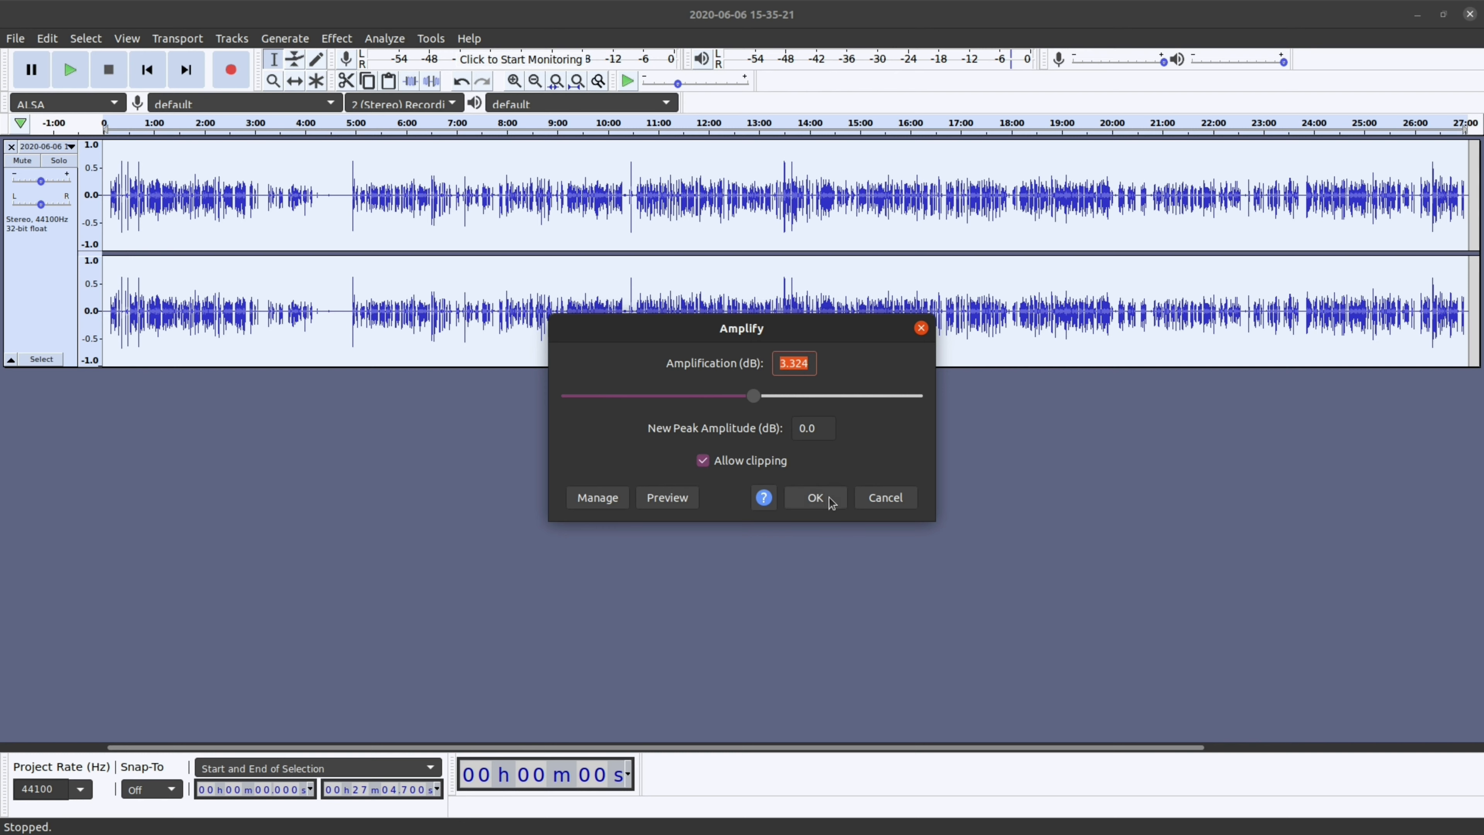
{"action": "left_click", "coordinate": [815, 498]}
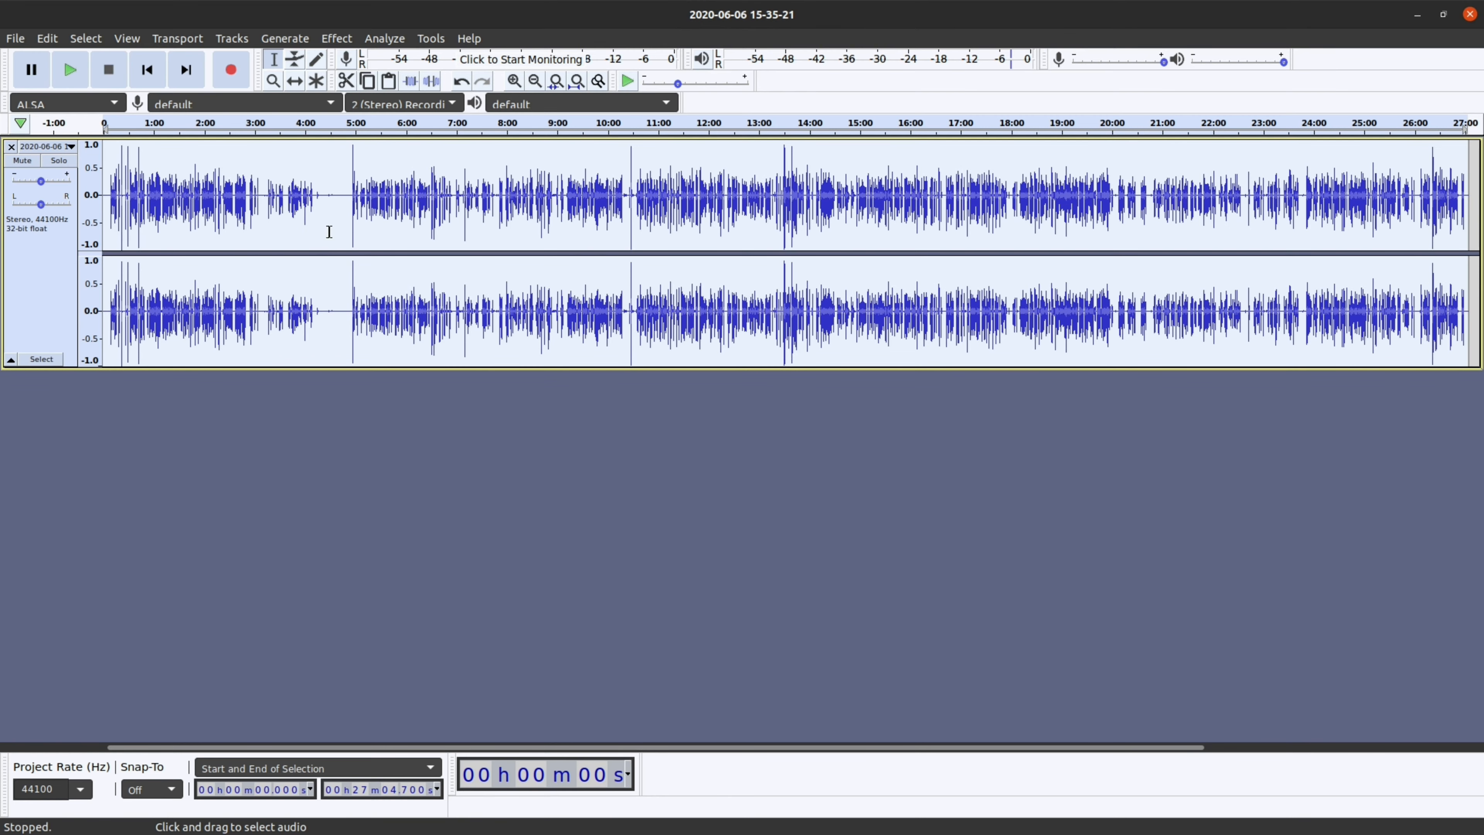
Step: Play the track from about 4:51 at a raised system volume to check the speech level, and stop playback
{"action": "left_click", "coordinate": [348, 228]}
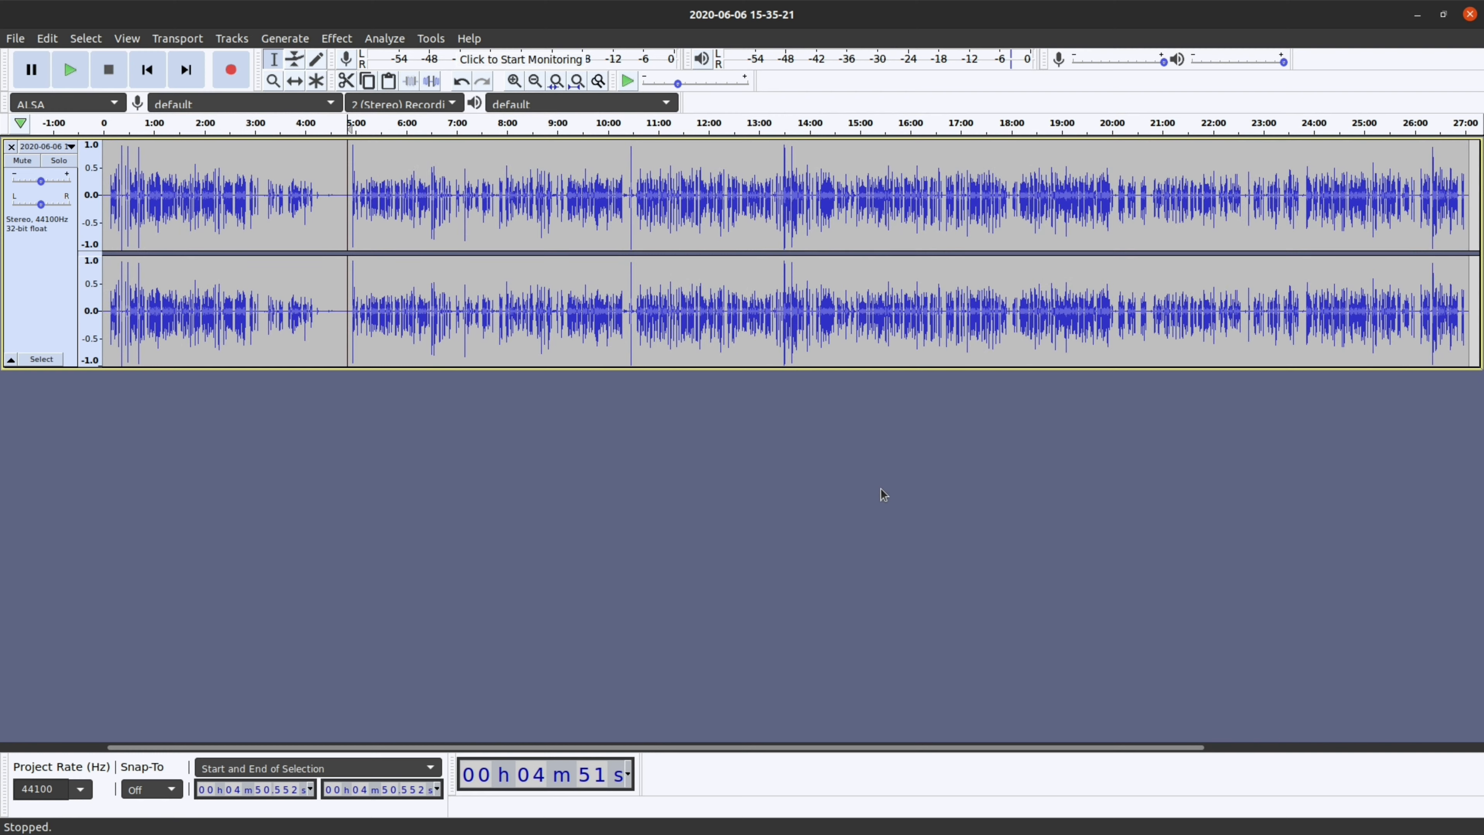
{"action": "key", "text": "space"}
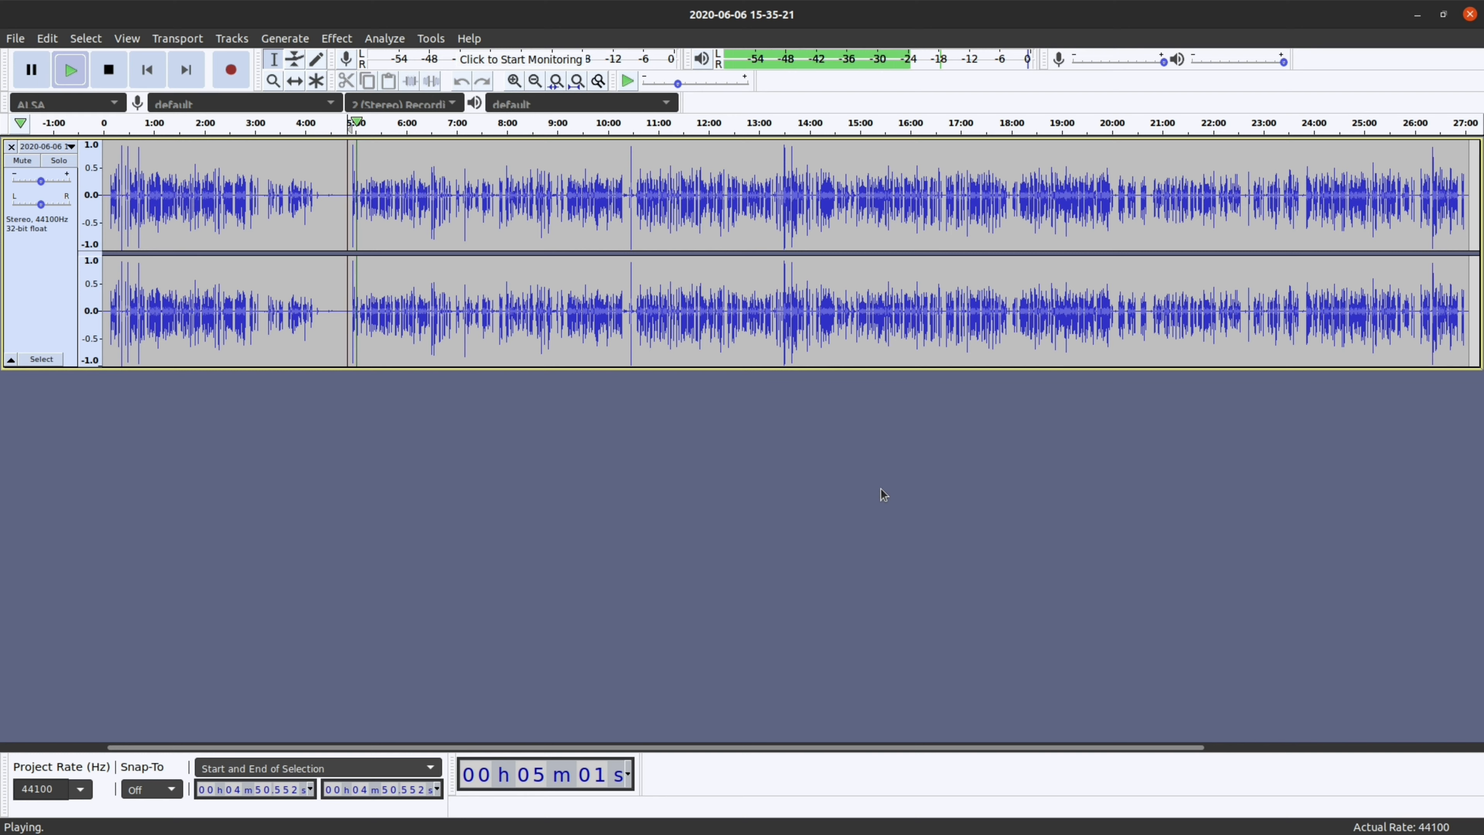
{"action": "key", "text": "XF86AudioRaiseVolume"}
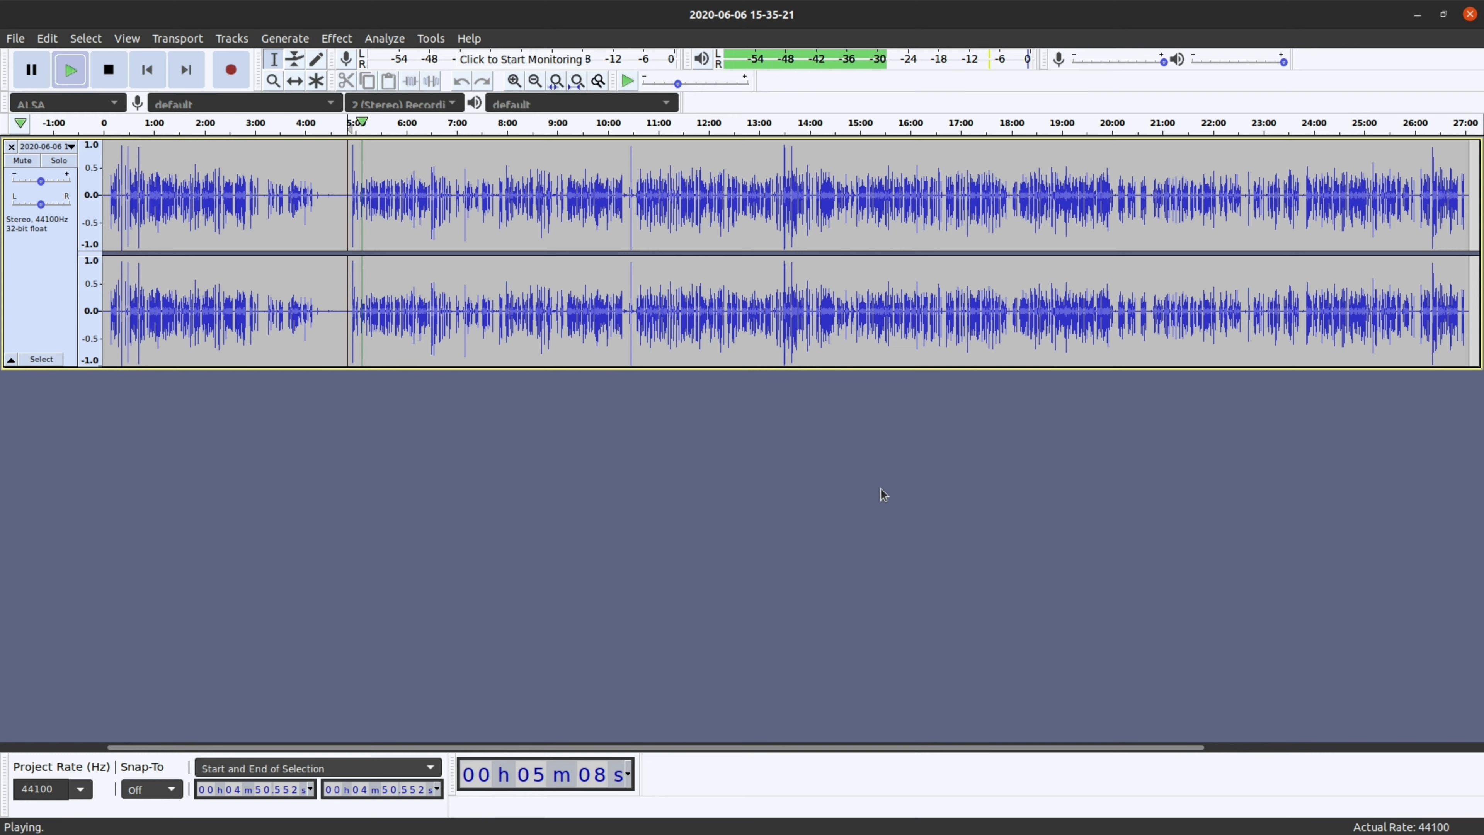
{"action": "left_click", "coordinate": [108, 78]}
Step: Amplify the entire track by 5.0 dB with clipping allowed
{"action": "left_click", "coordinate": [341, 224]}
{"action": "key", "text": "ctrl+a"}
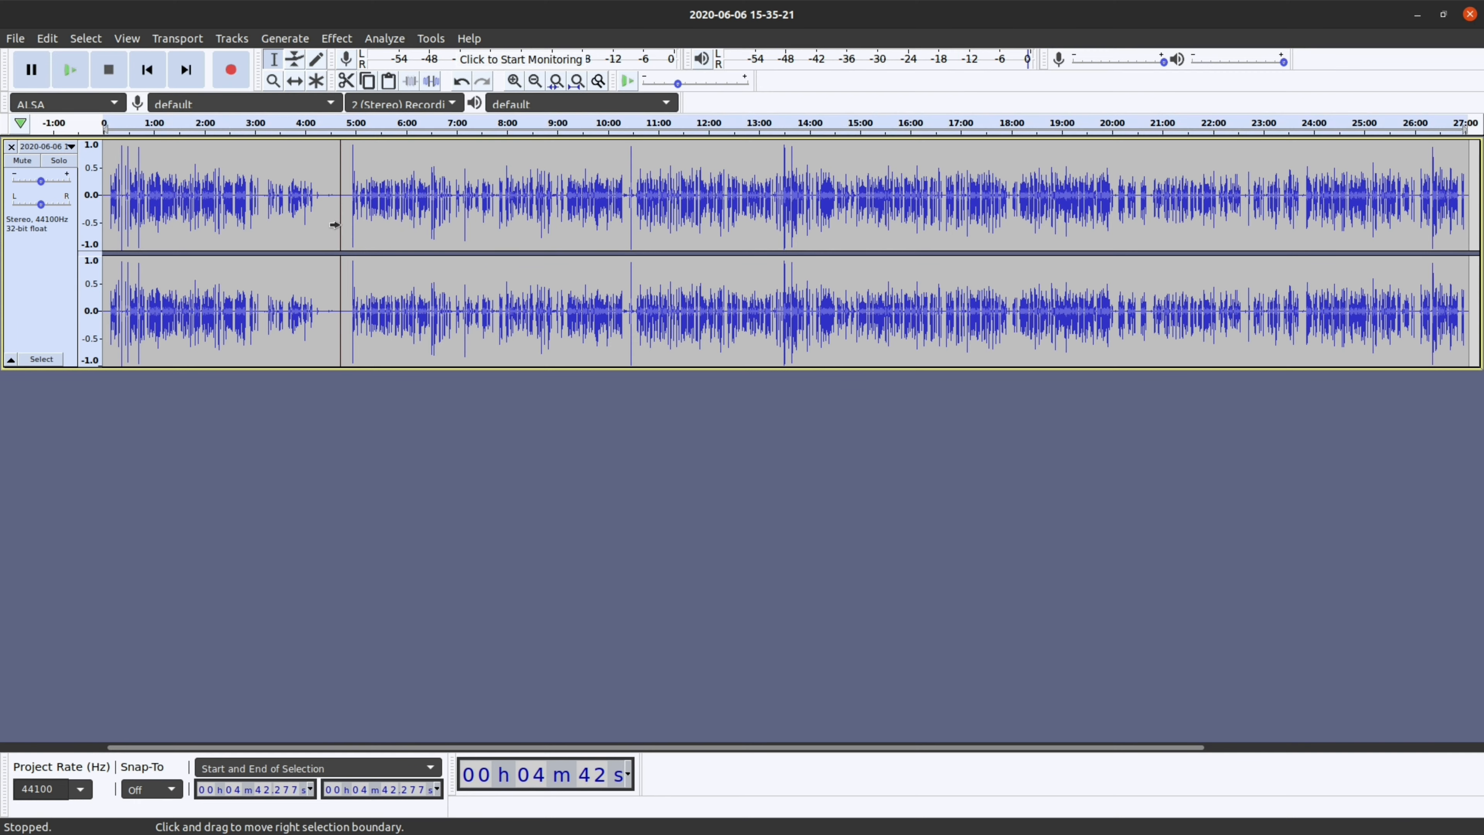
{"action": "left_click", "coordinate": [336, 41]}
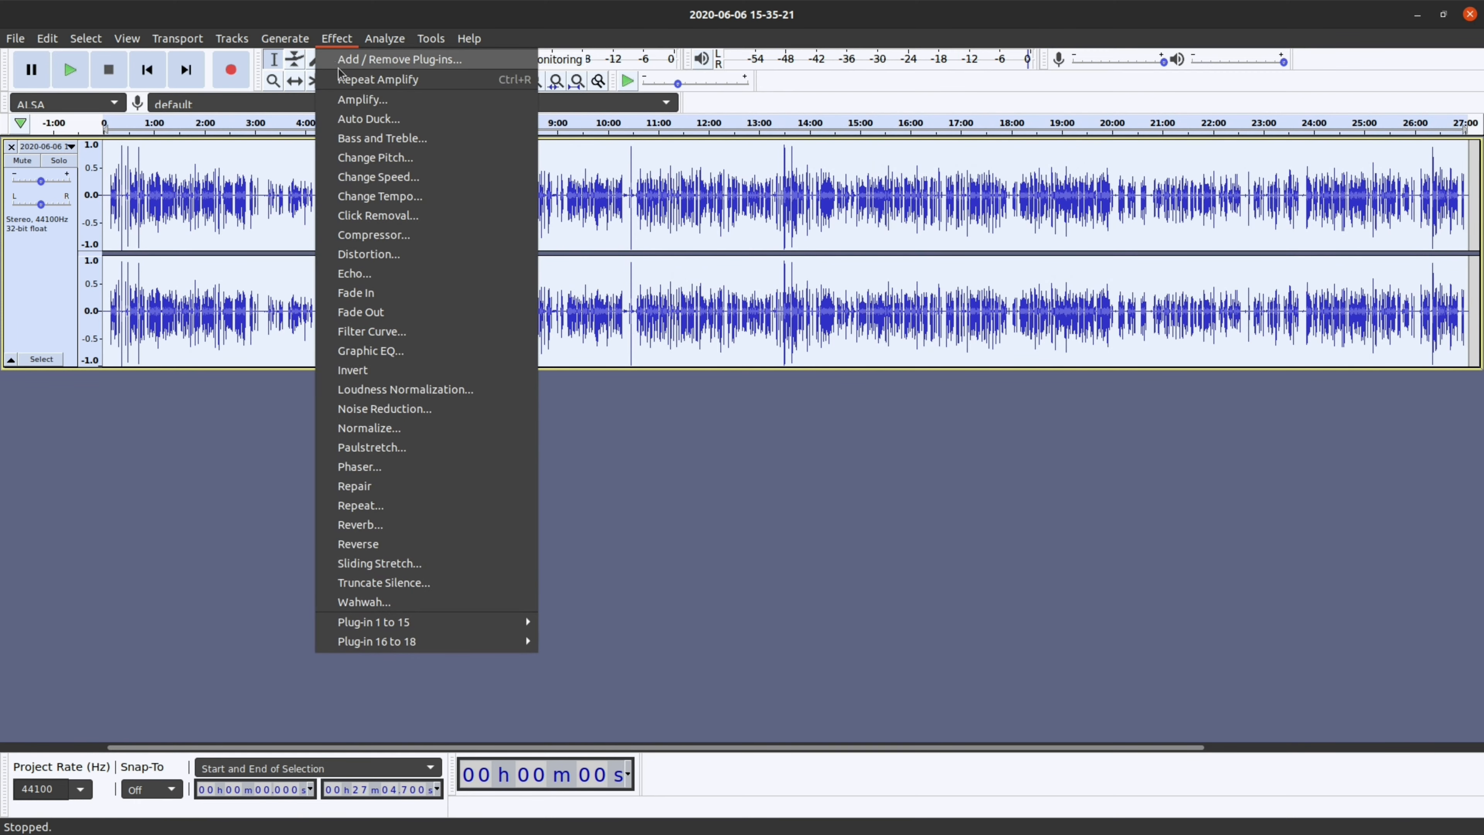
{"action": "left_click", "coordinate": [357, 100]}
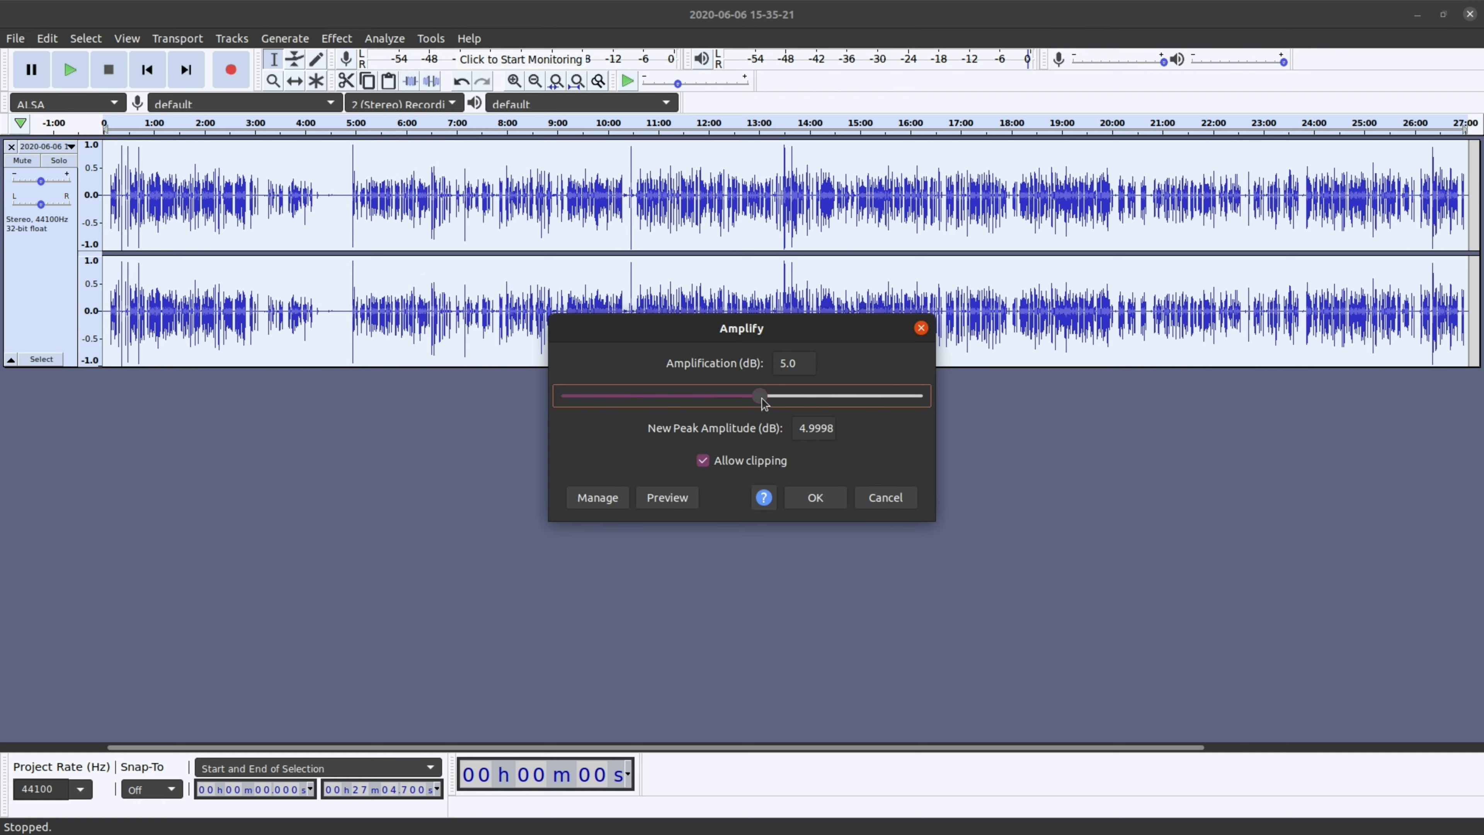
{"action": "left_click", "coordinate": [815, 497]}
Step: Listen to the amplified speech from about 4:52 and stop playback
{"action": "left_click", "coordinate": [349, 234]}
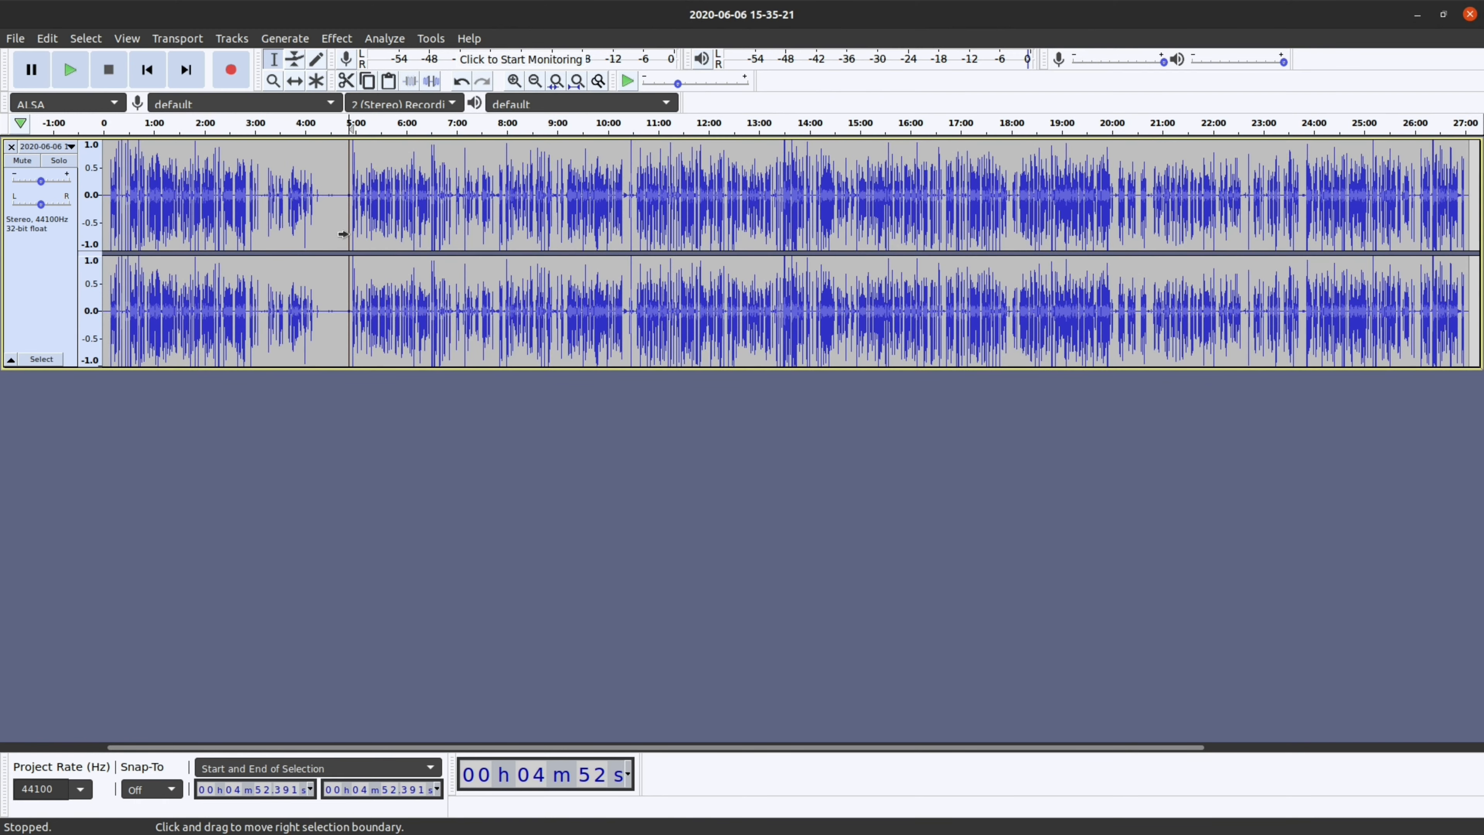
{"action": "key", "text": "space"}
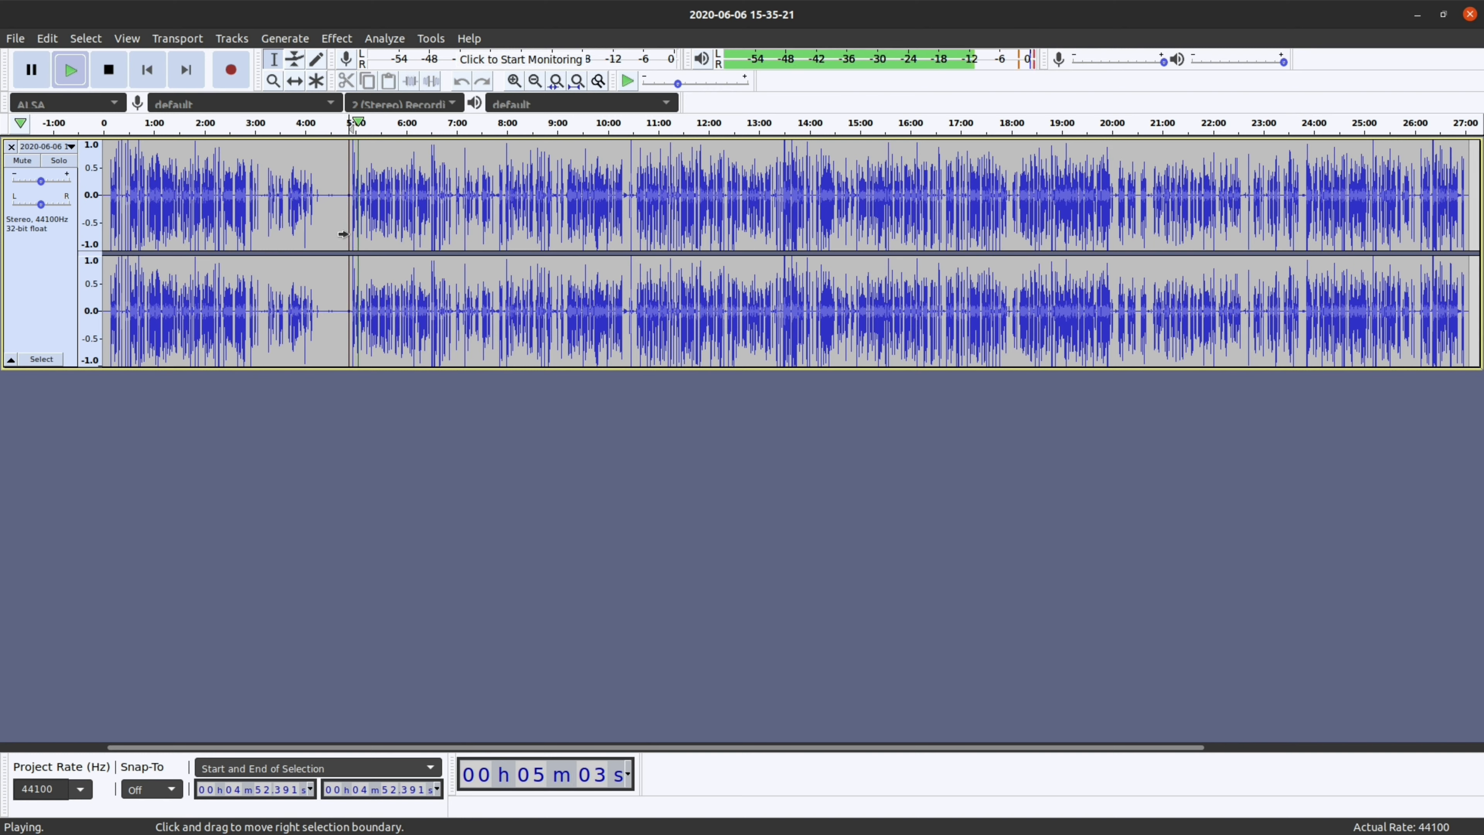
{"action": "left_click", "coordinate": [115, 77]}
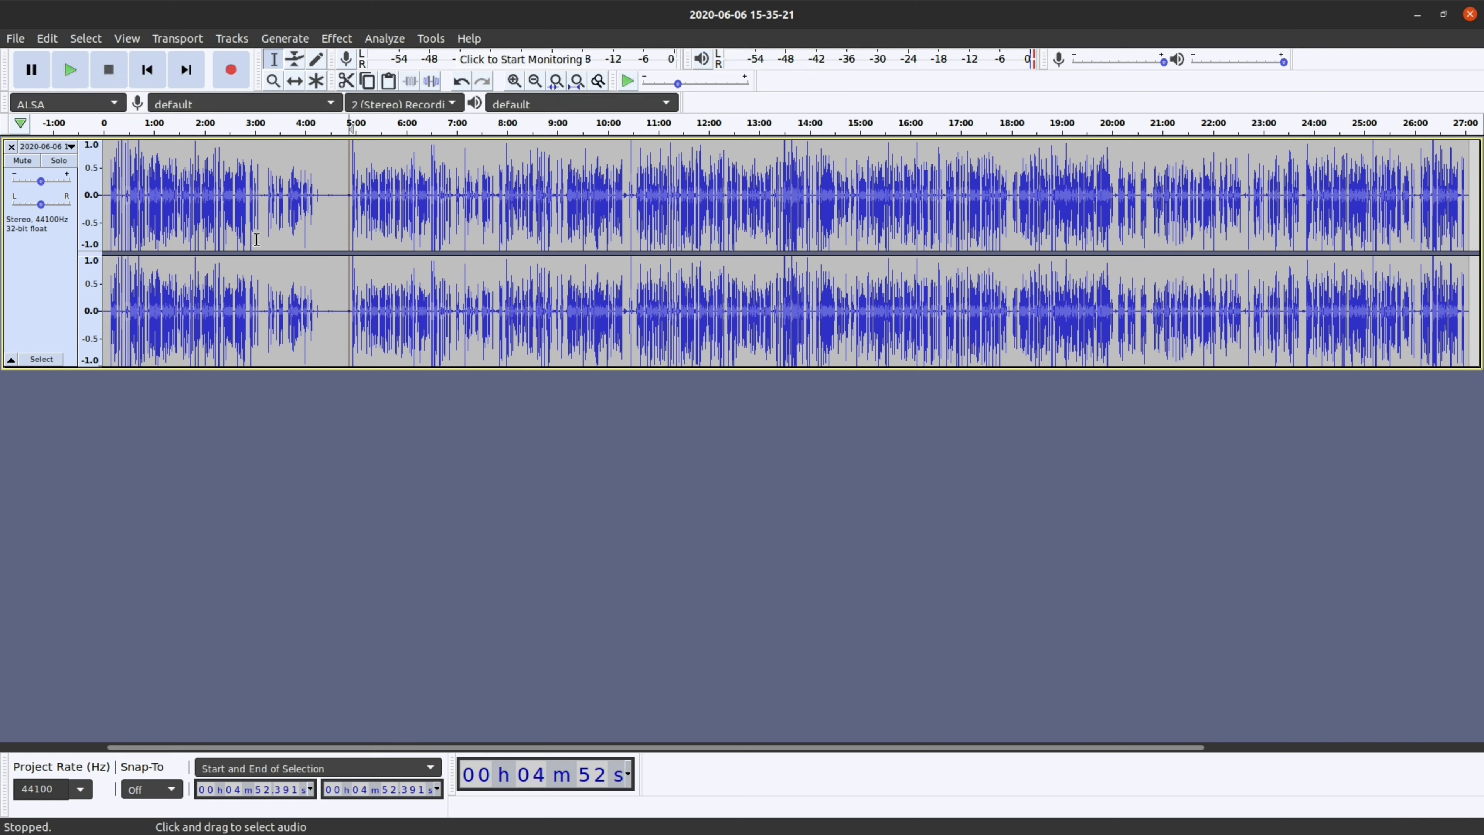
Step: Amplify the entire track by a further 5.0 dB, allowing clipping
{"action": "key", "text": "ctrl+a"}
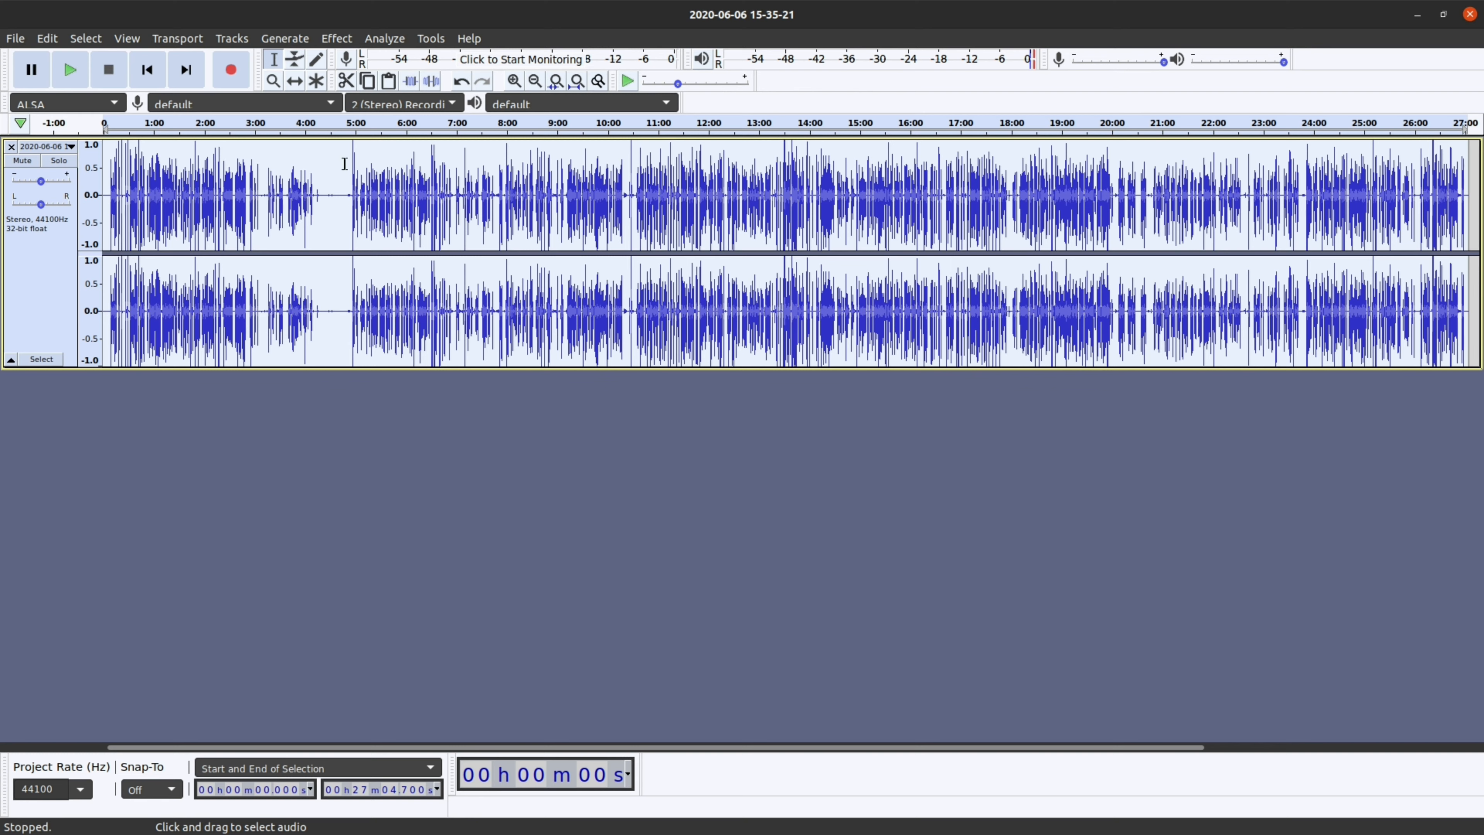
{"action": "left_click", "coordinate": [338, 38]}
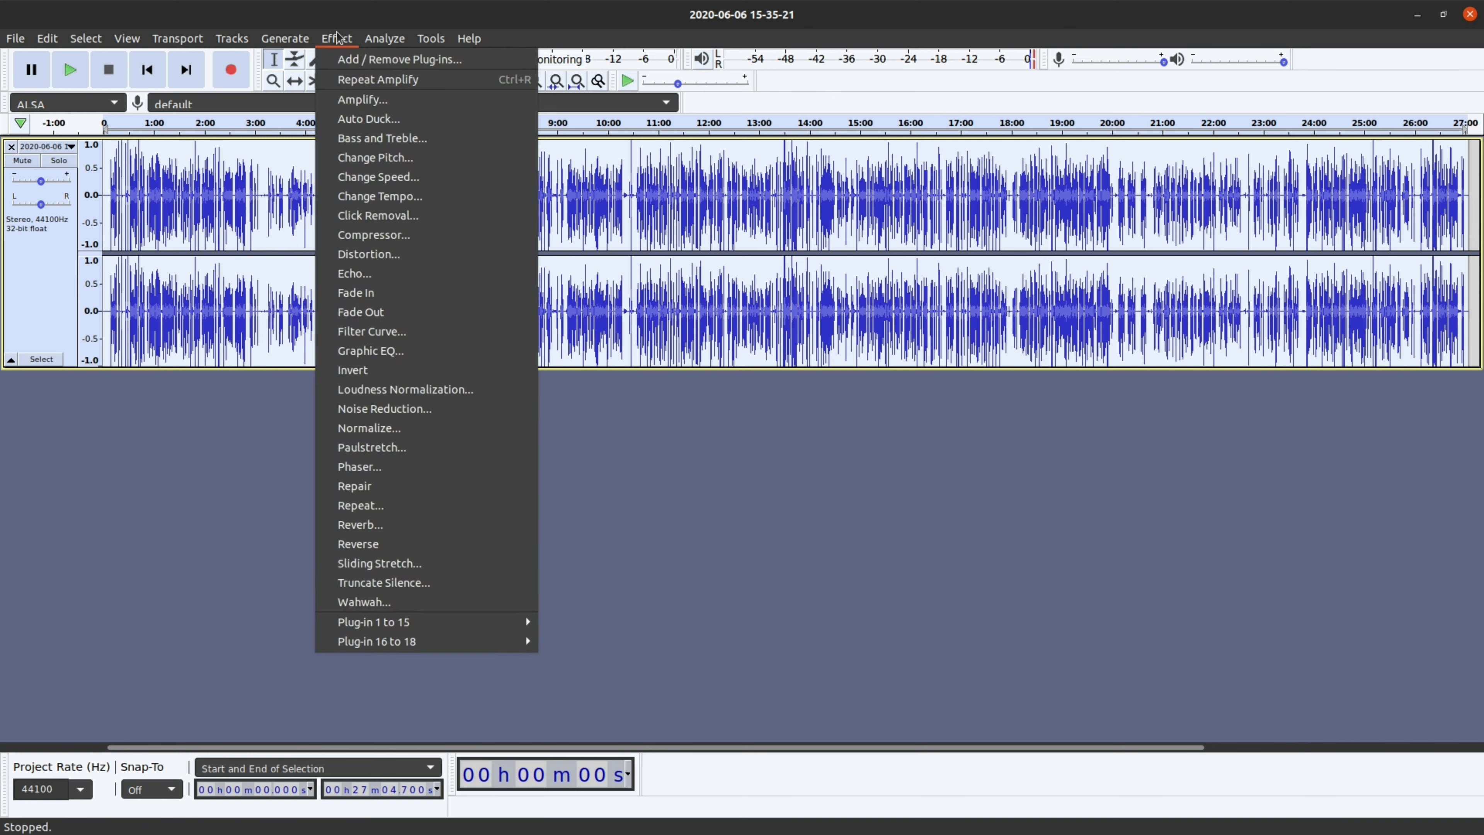
{"action": "left_click", "coordinate": [483, 107]}
{"action": "type", "text": "5.0"}
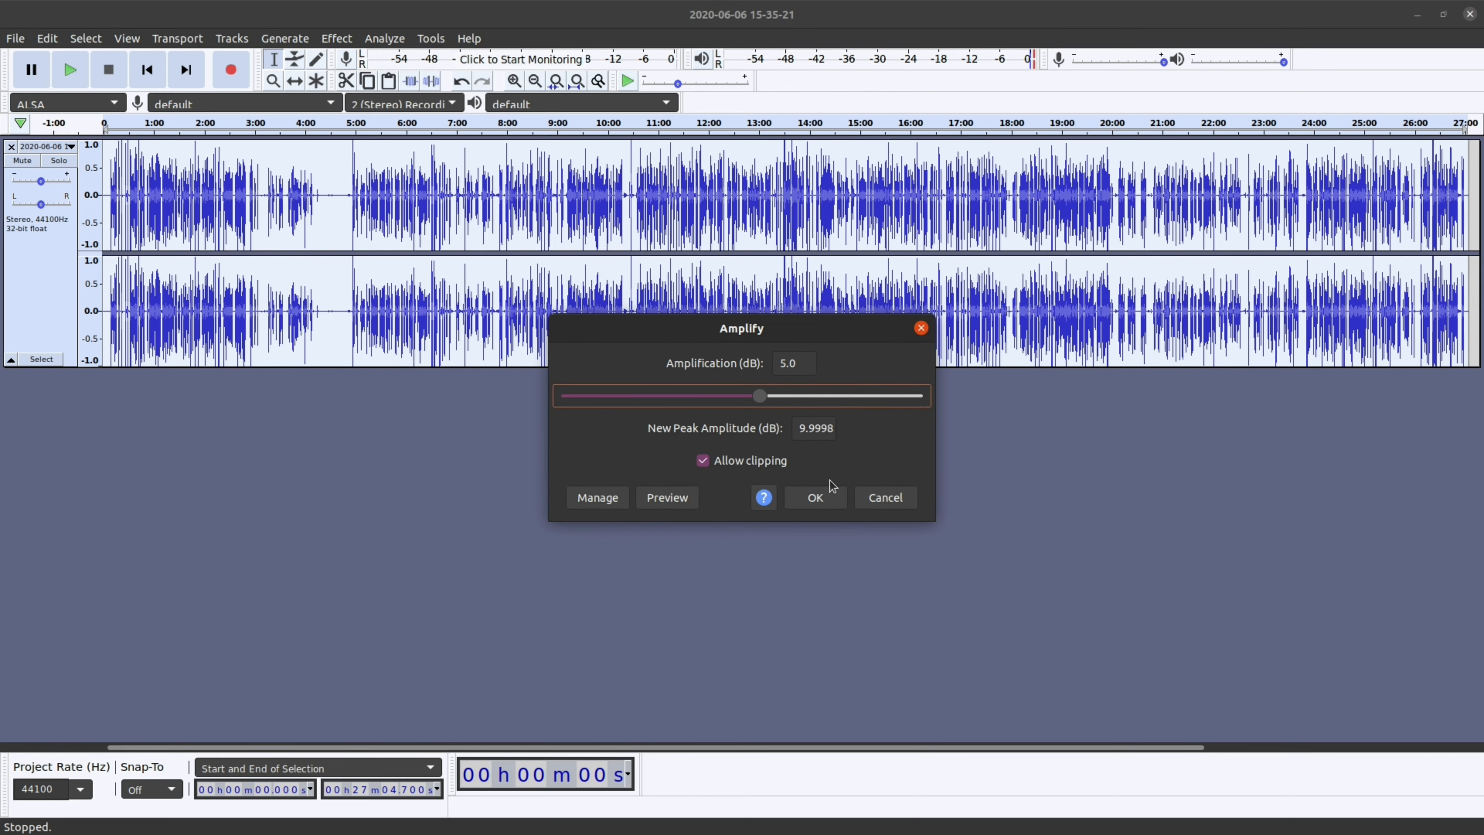
{"action": "left_click", "coordinate": [816, 498]}
Step: Listen to the clipped speech from about 4:53 and stop playback
{"action": "left_click", "coordinate": [350, 227]}
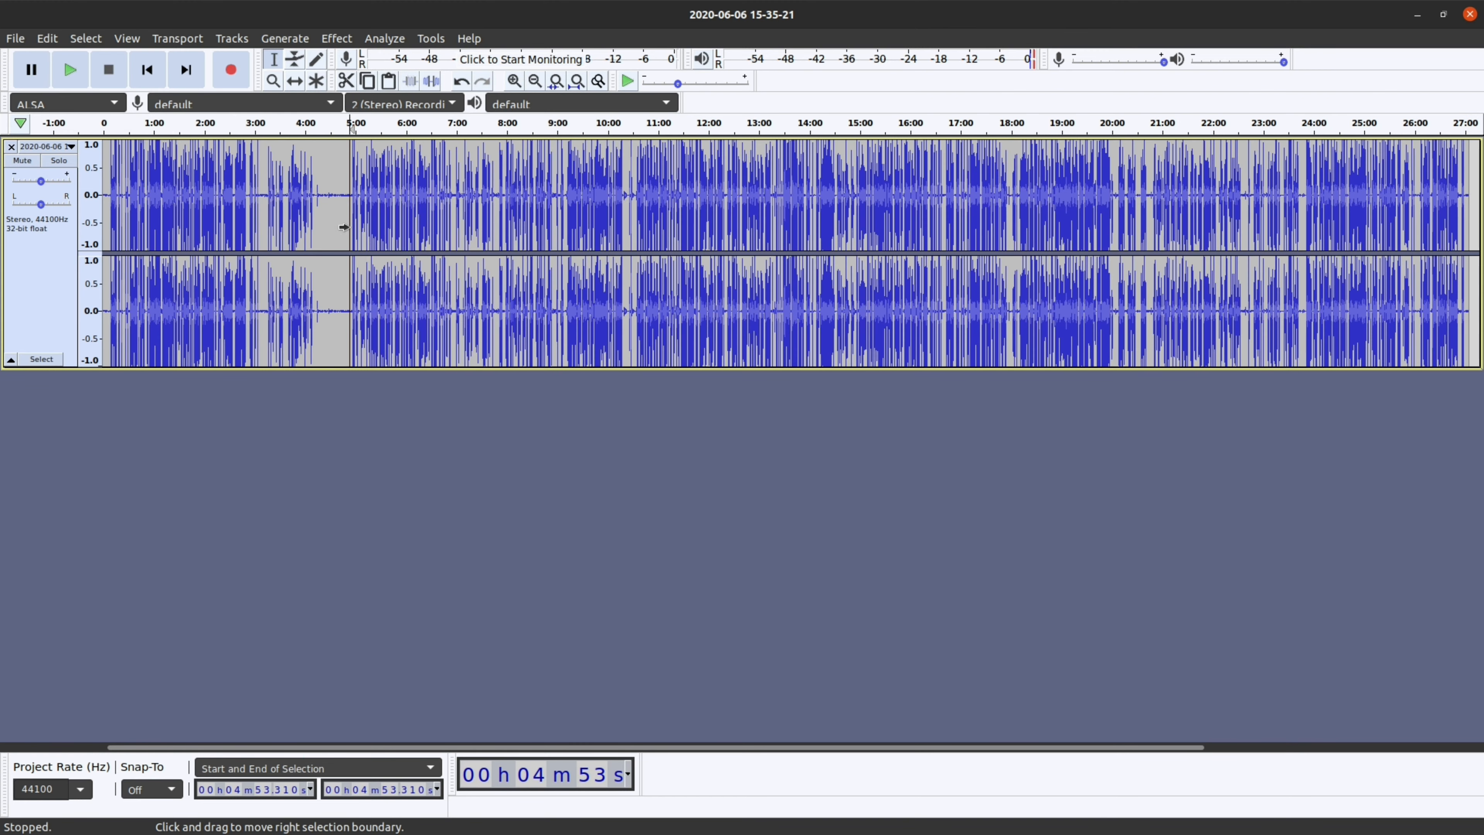
{"action": "key", "text": "space"}
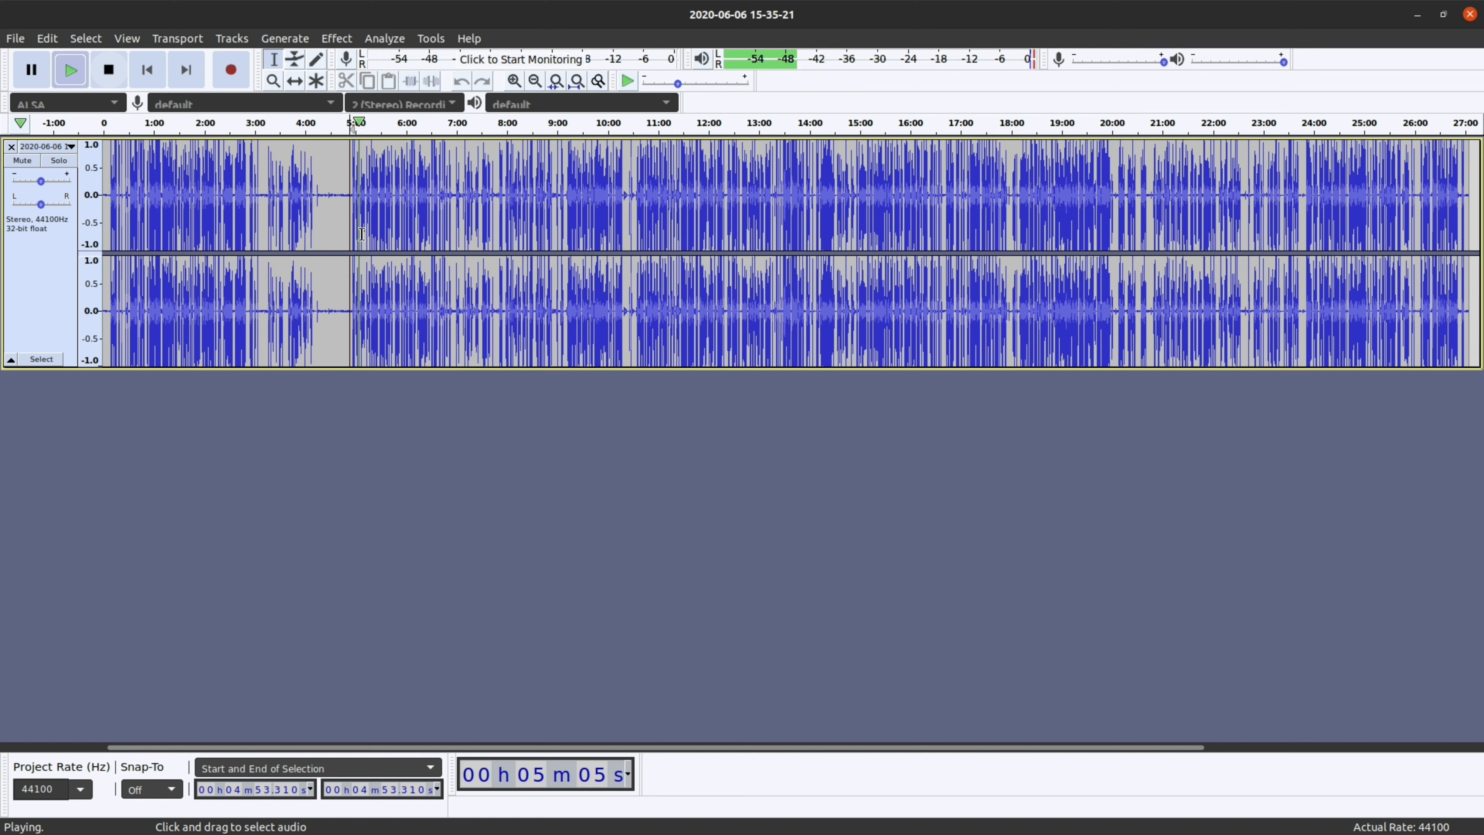
{"action": "key", "text": "space"}
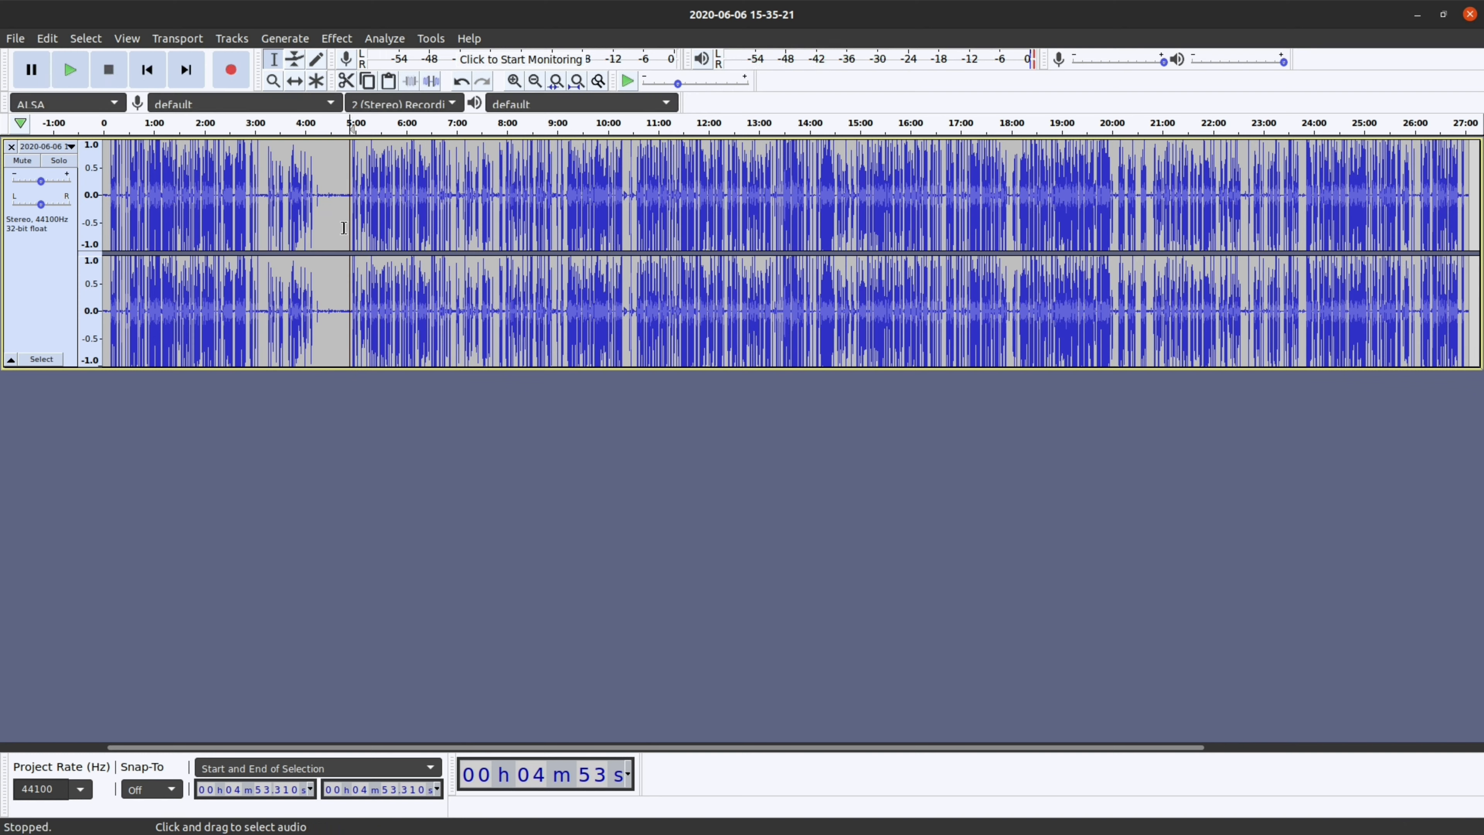
Step: Capture a noise profile for Noise Reduction from the silent stretch between about 4:20 and 4:51
{"action": "left_click", "coordinate": [344, 228]}
{"action": "left_click", "coordinate": [317, 234]}
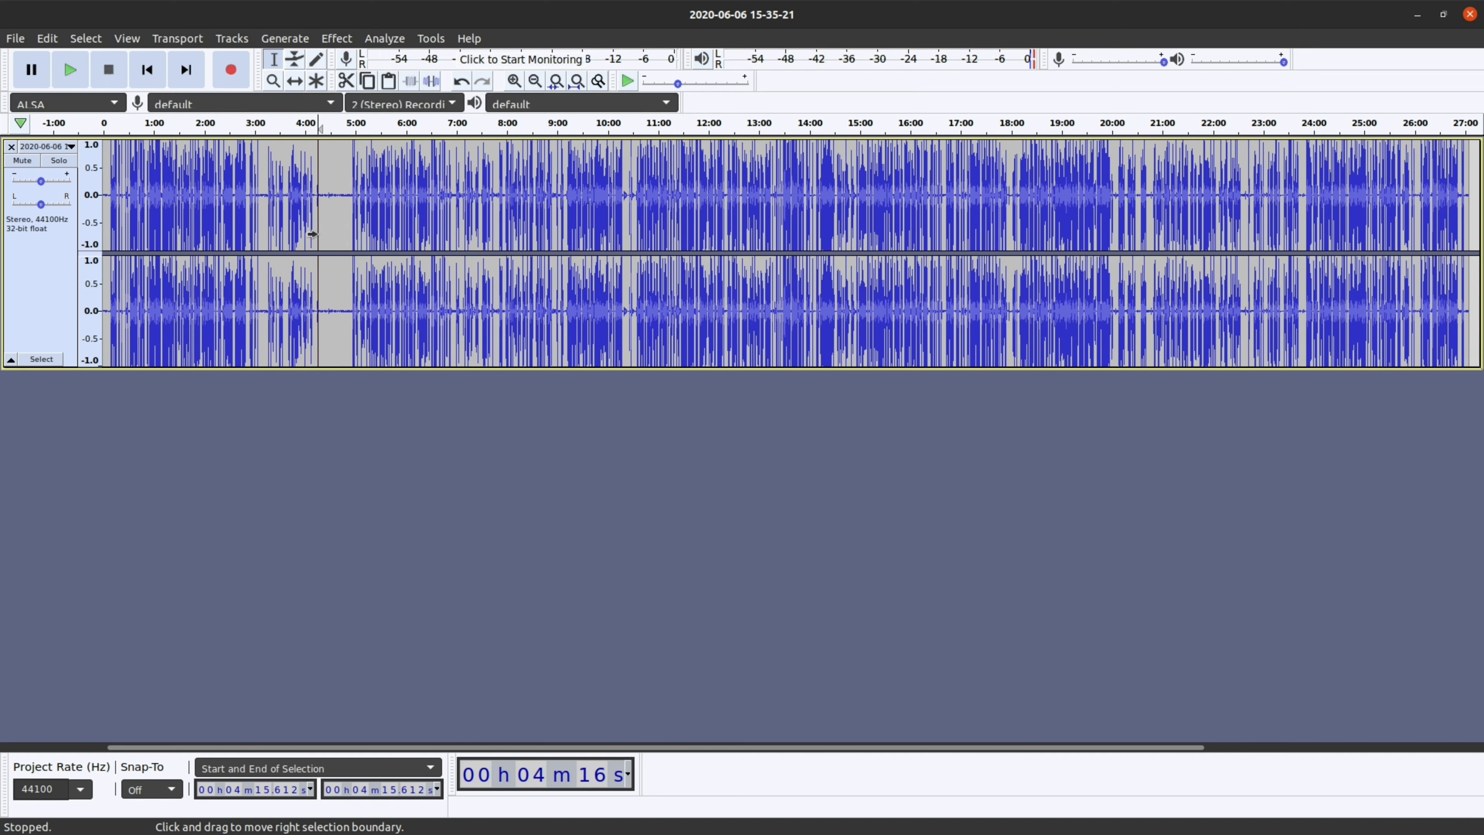
{"action": "left_click_drag", "start_coordinate": [322, 205], "coordinate": [349, 208]}
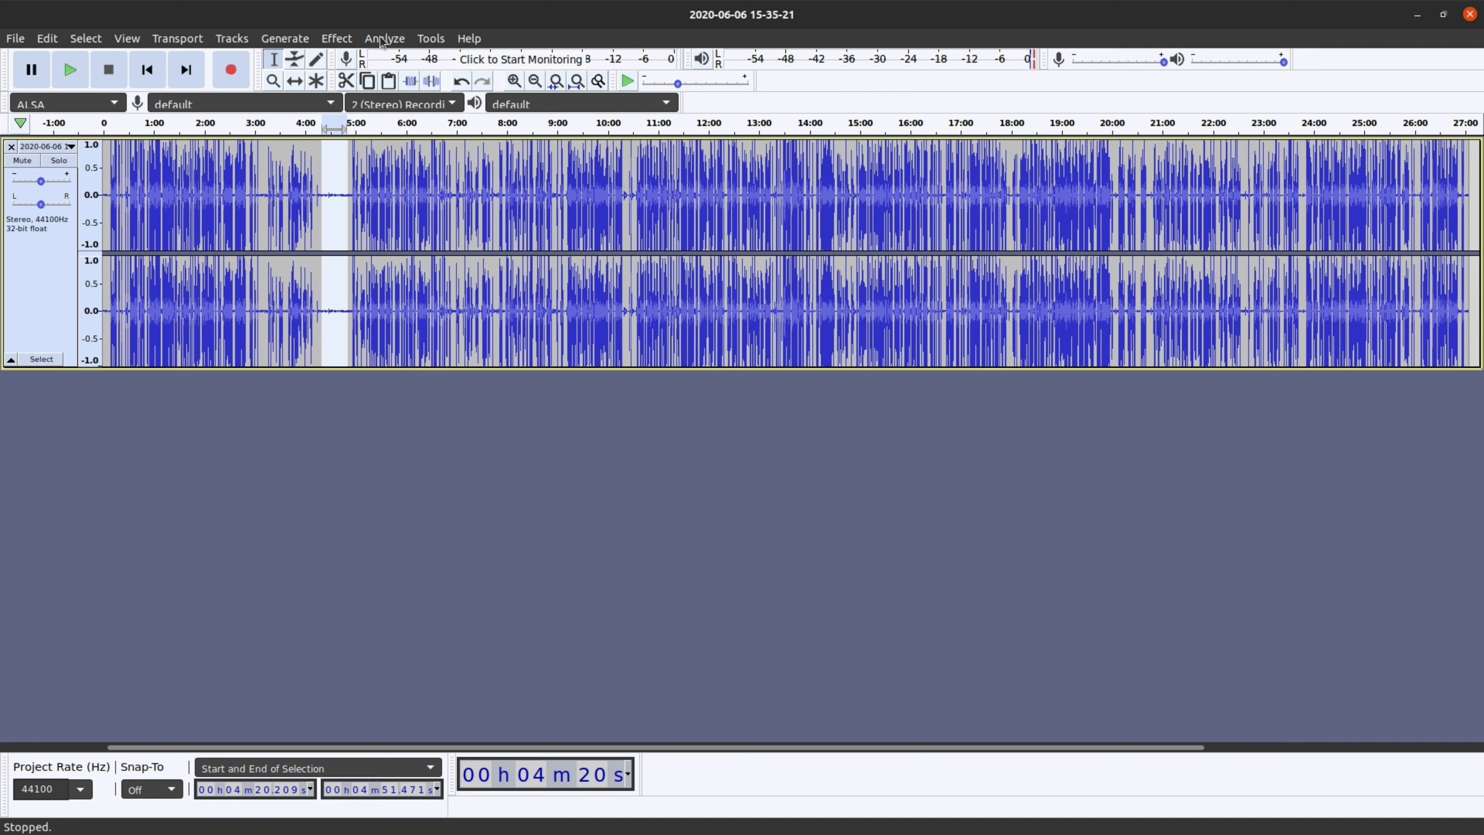
{"action": "left_click", "coordinate": [337, 38]}
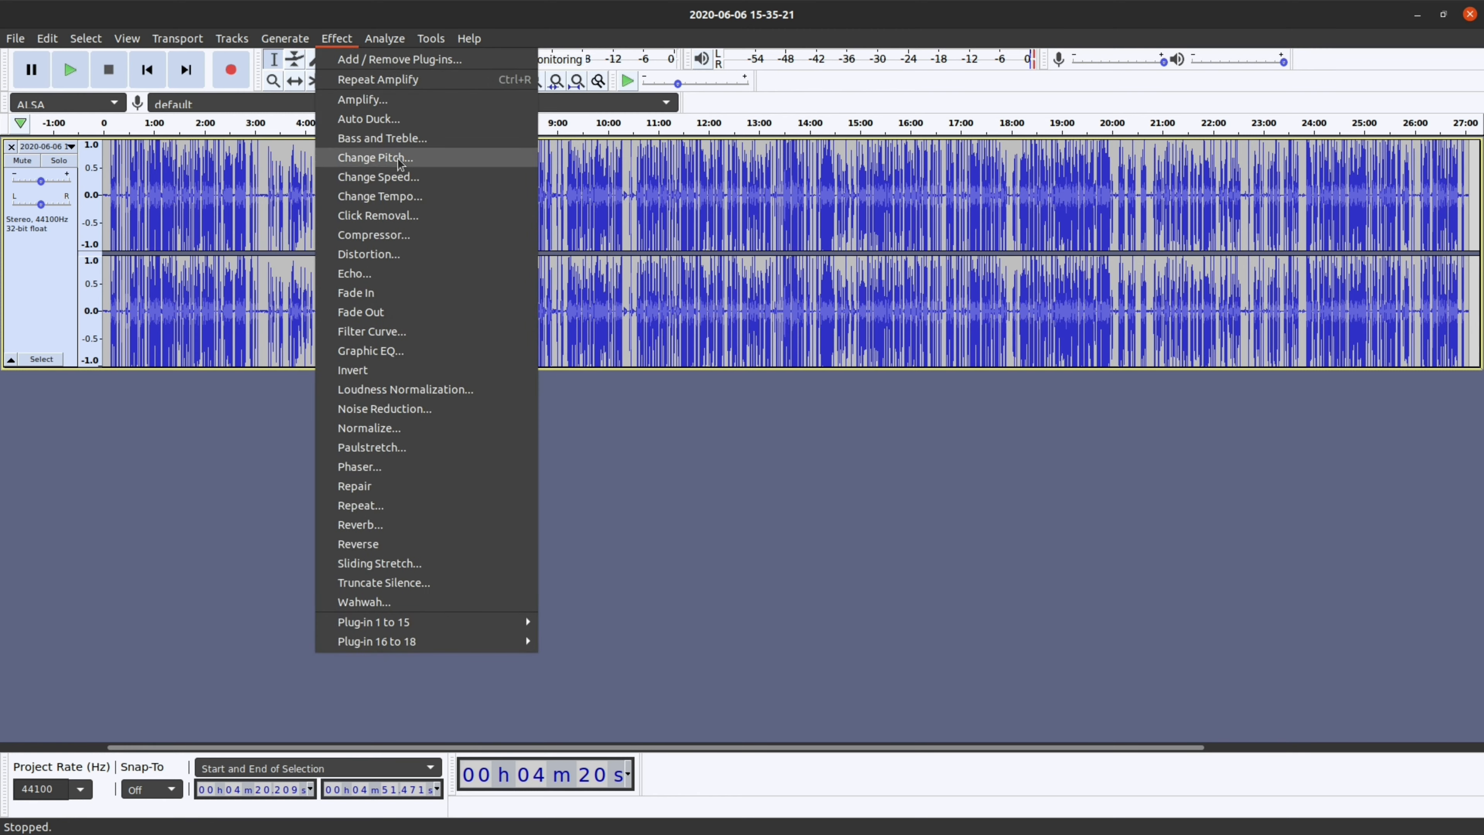
{"action": "left_click", "coordinate": [456, 412]}
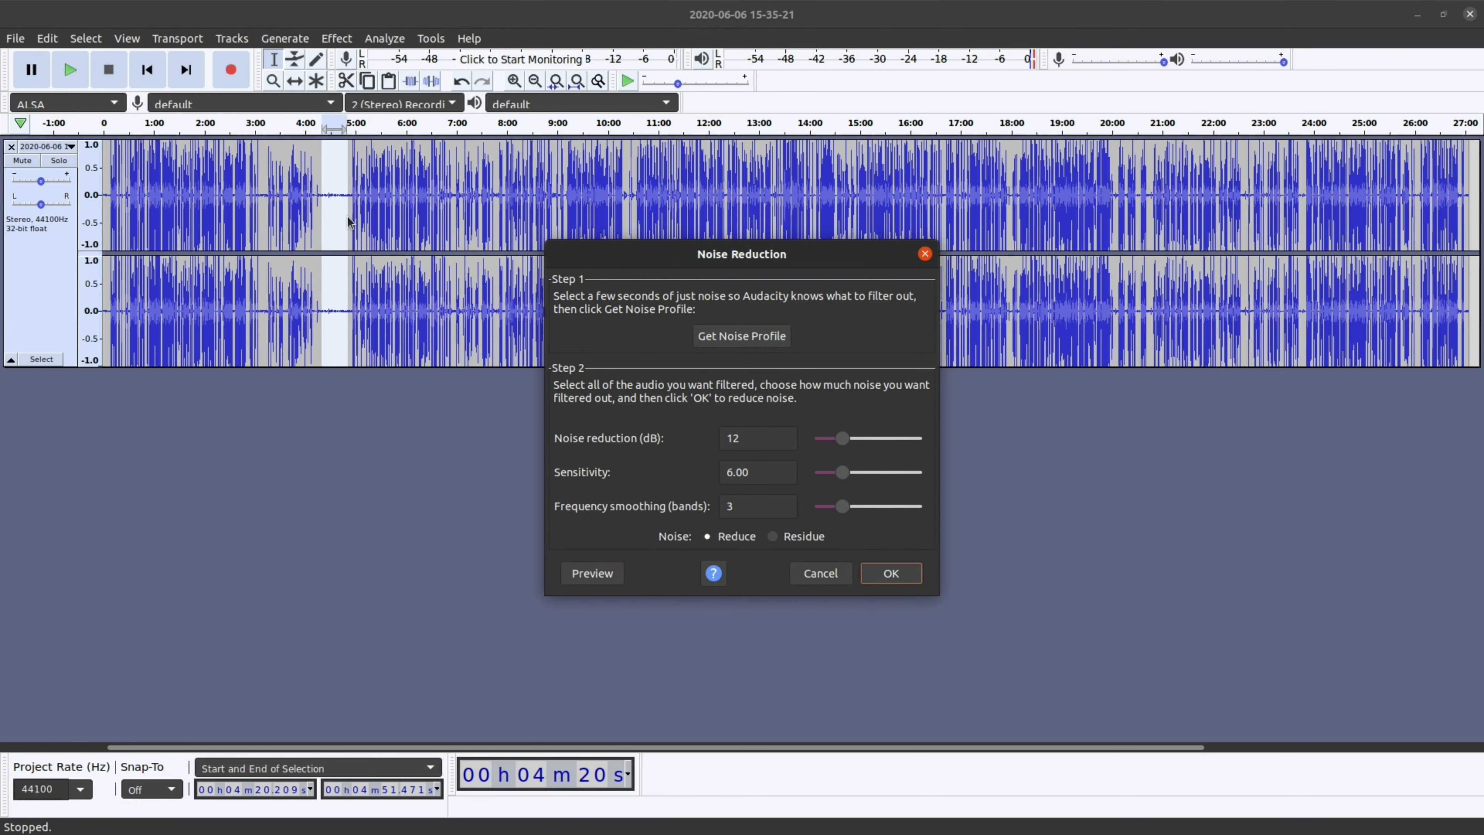
{"action": "left_click", "coordinate": [767, 335]}
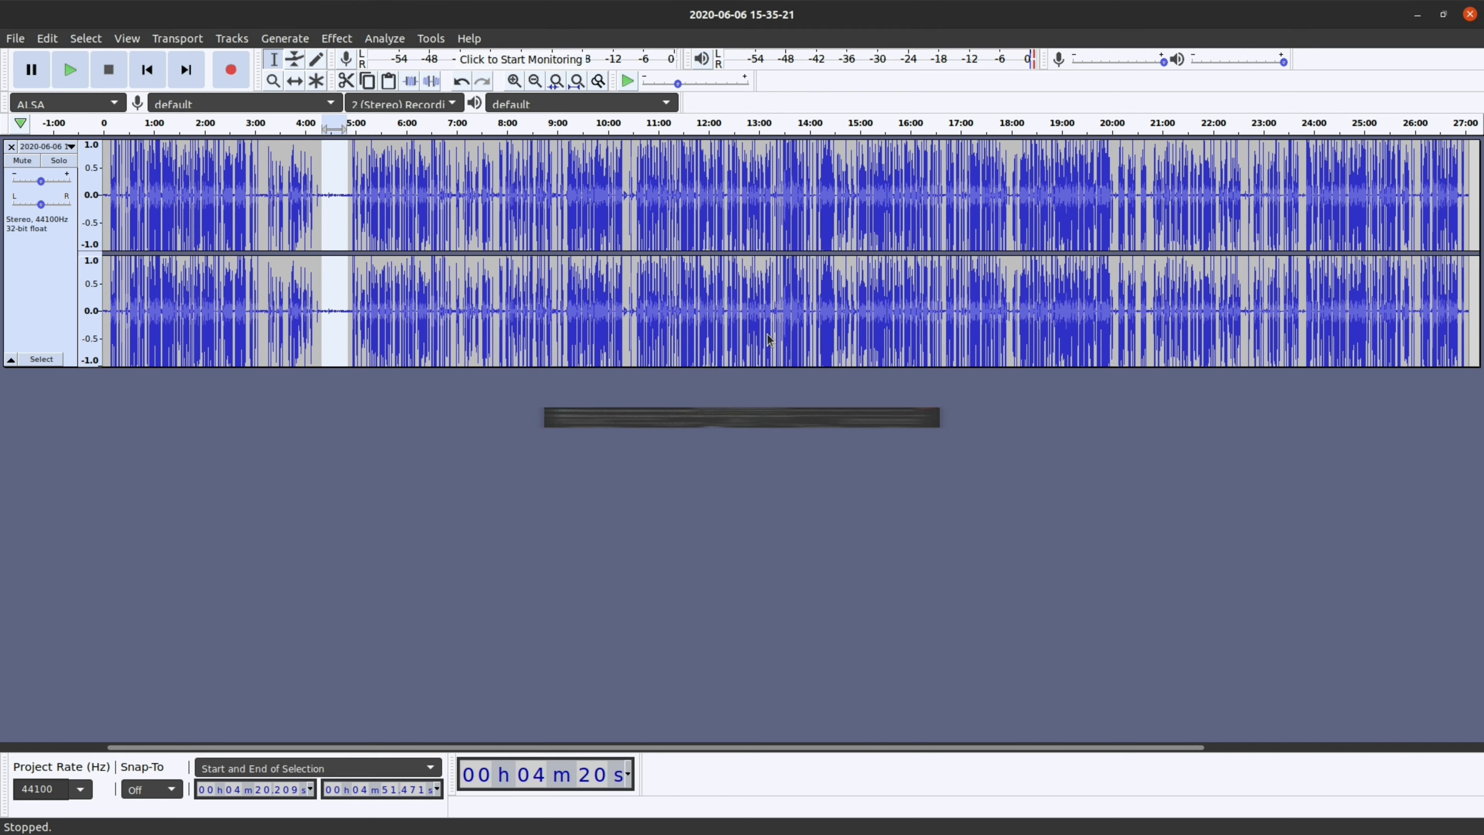
Step: Repeat Noise Reduction on the entire track using the newly captured noise profile
{"action": "key", "text": "ctrl+a"}
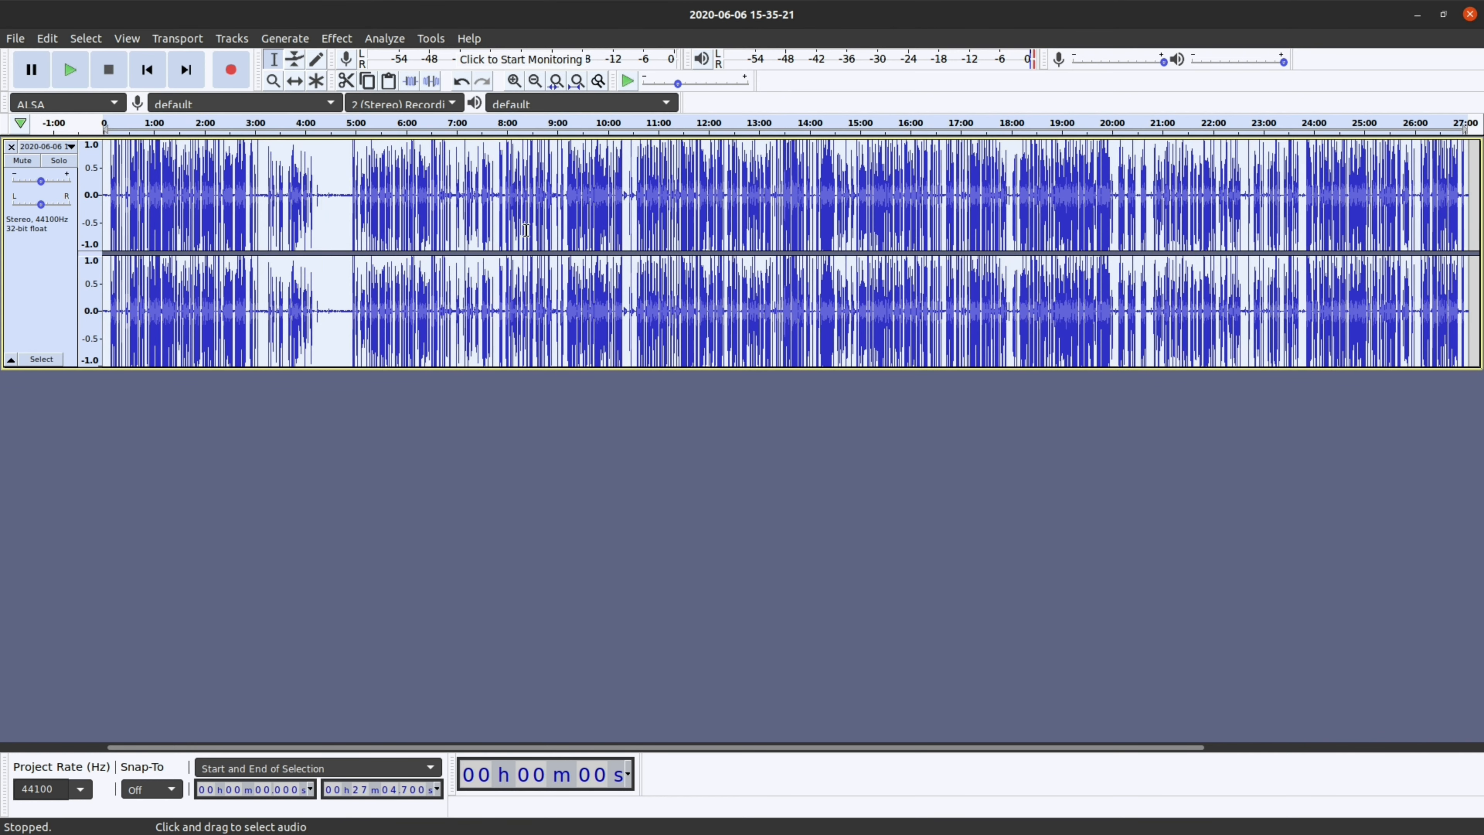
{"action": "left_click", "coordinate": [342, 41]}
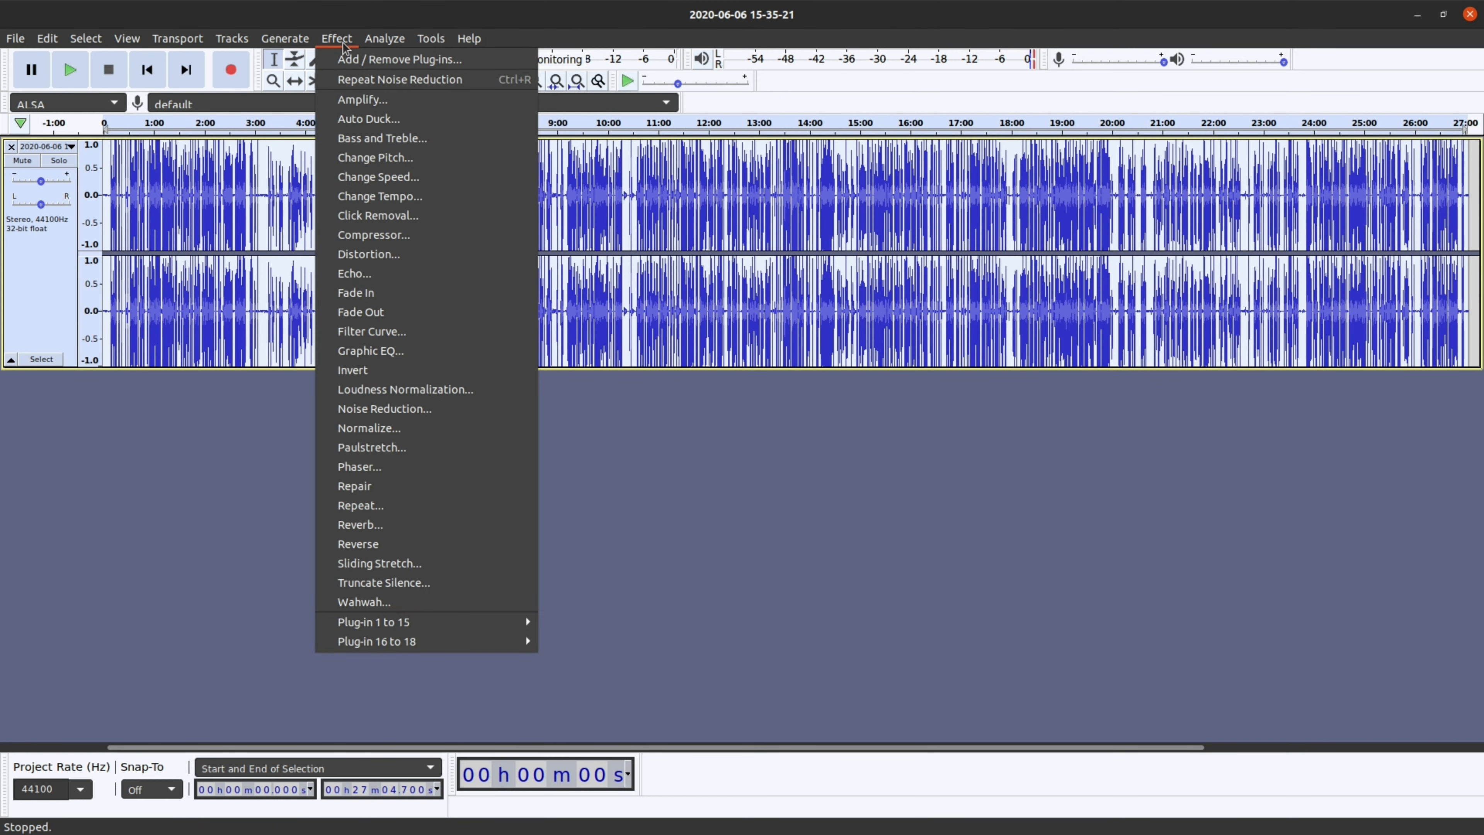
{"action": "left_click", "coordinate": [380, 80]}
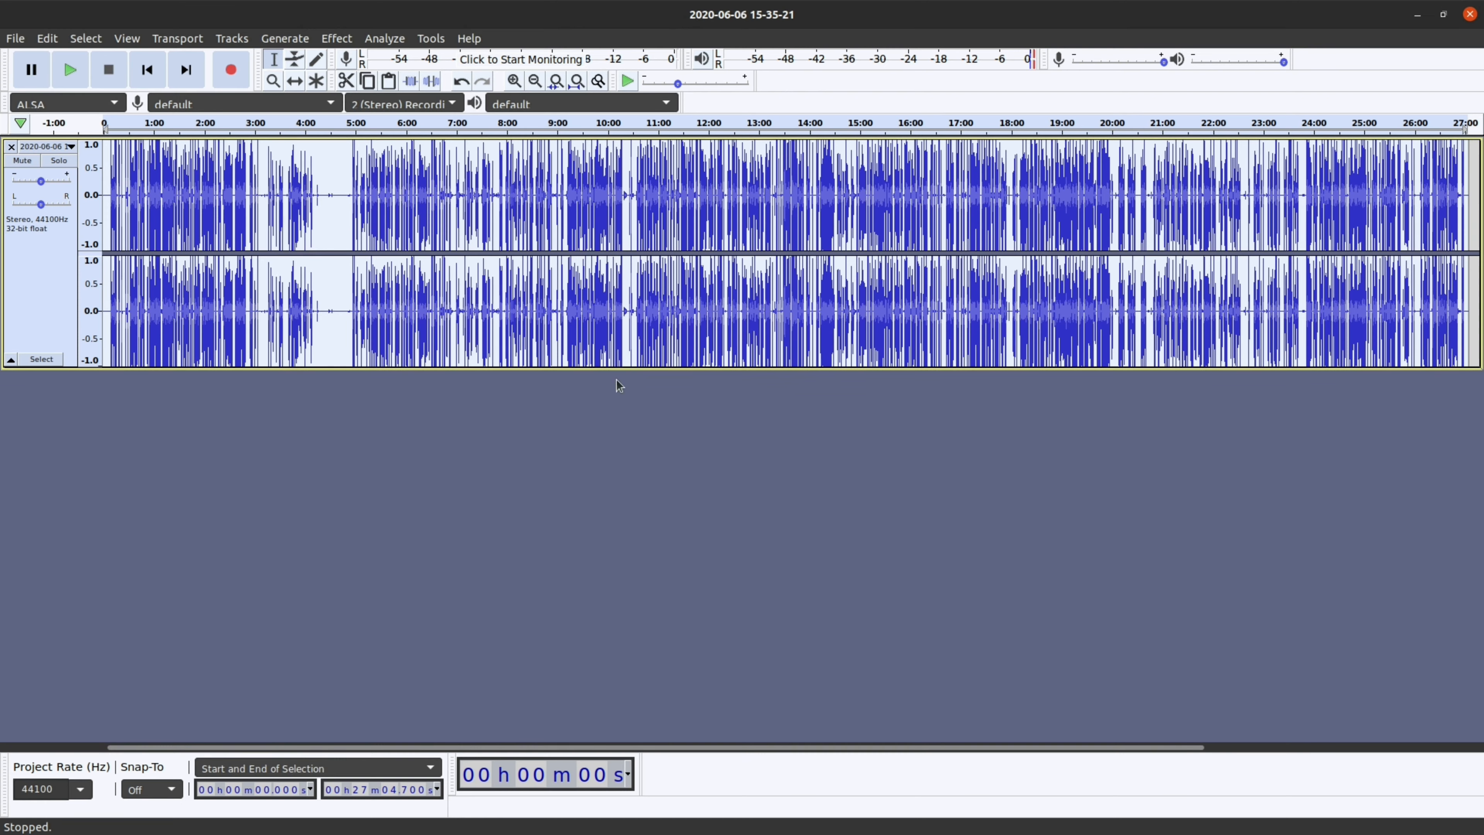
Step: Listen to the denoised audio from about 4:51 and again from about 10:34, then stop playback
{"action": "left_click", "coordinate": [349, 236]}
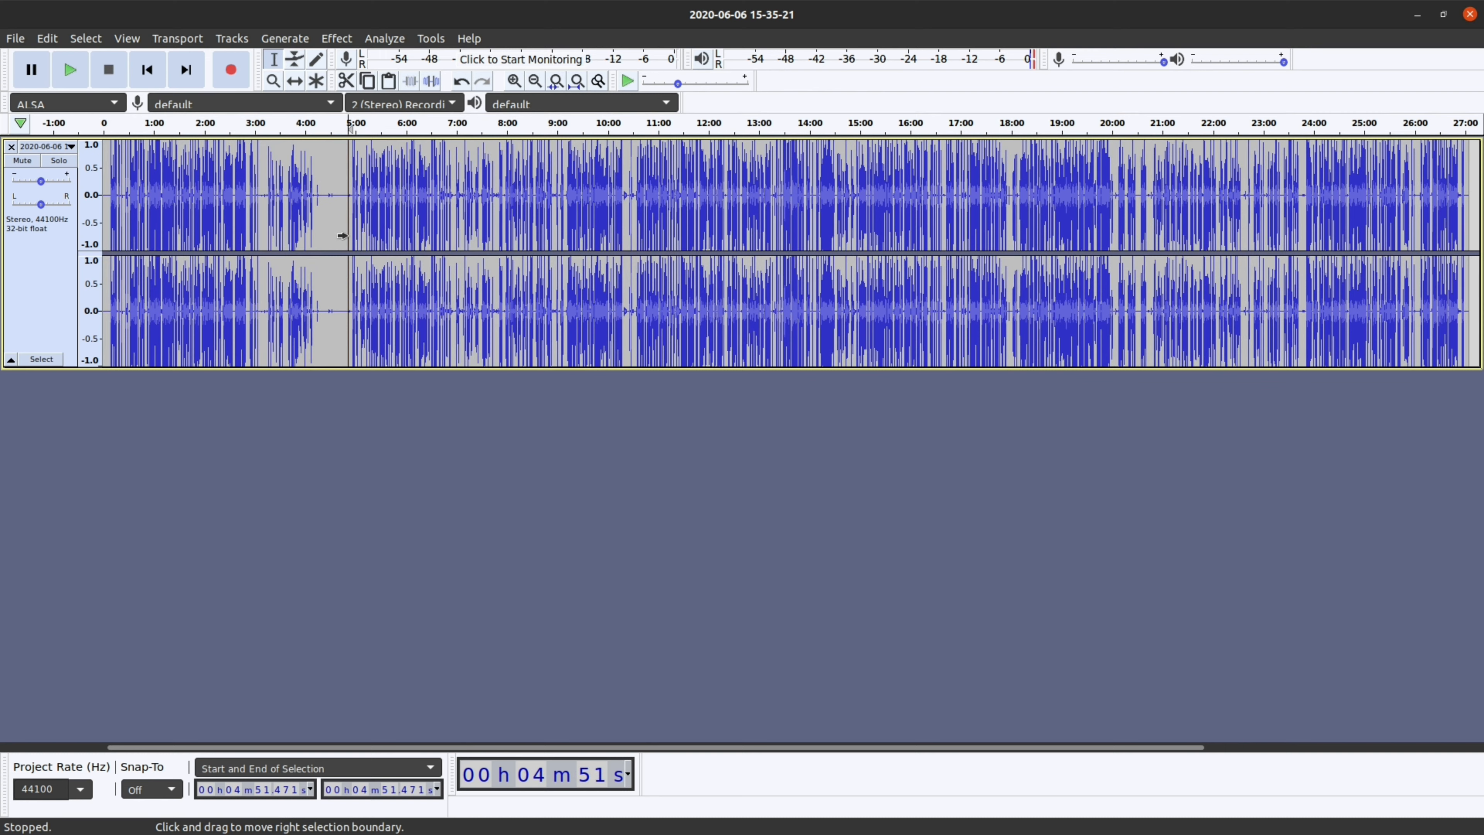
{"action": "key", "text": "space"}
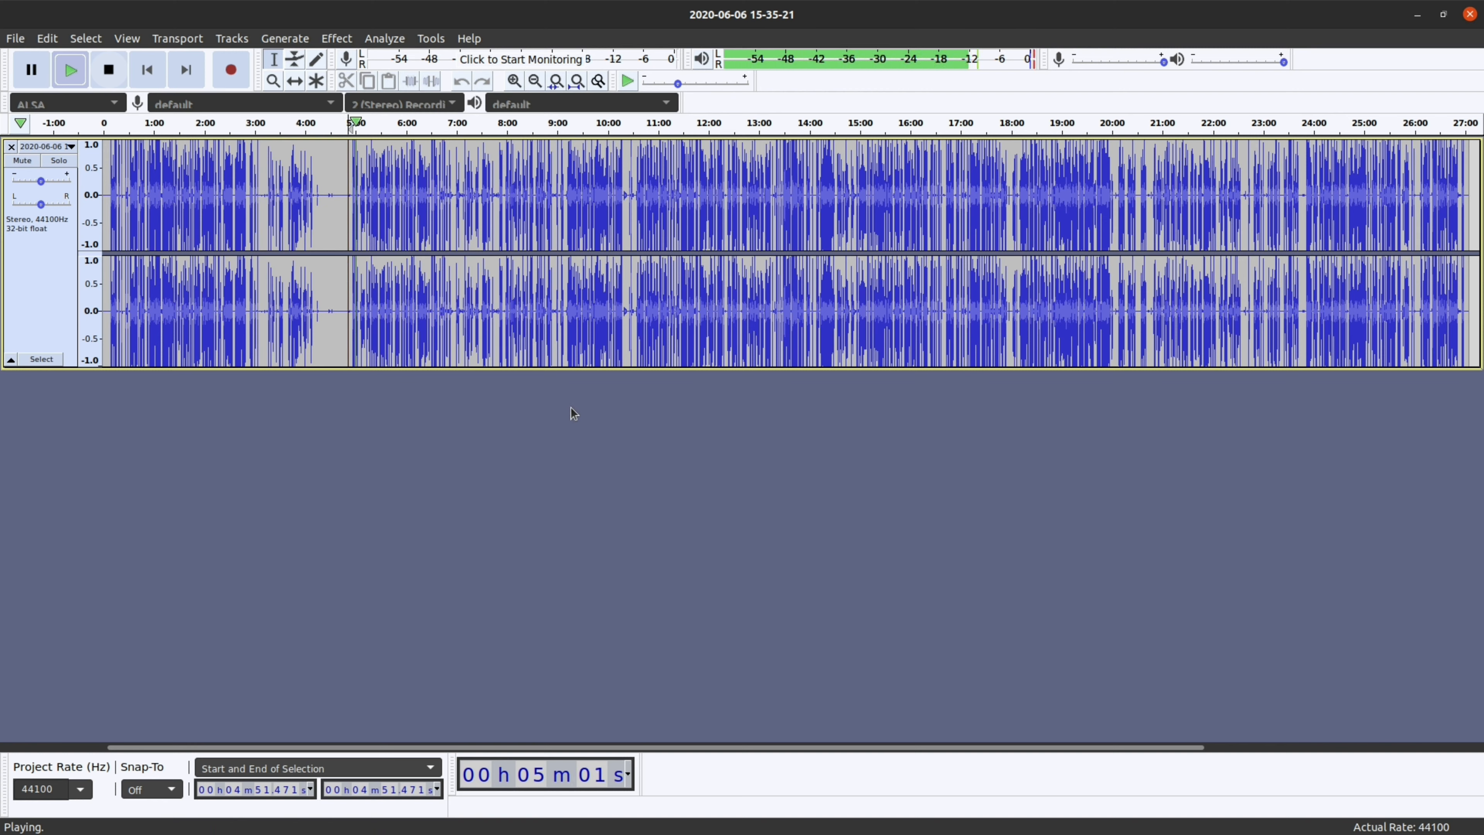
{"action": "left_click", "coordinate": [635, 227]}
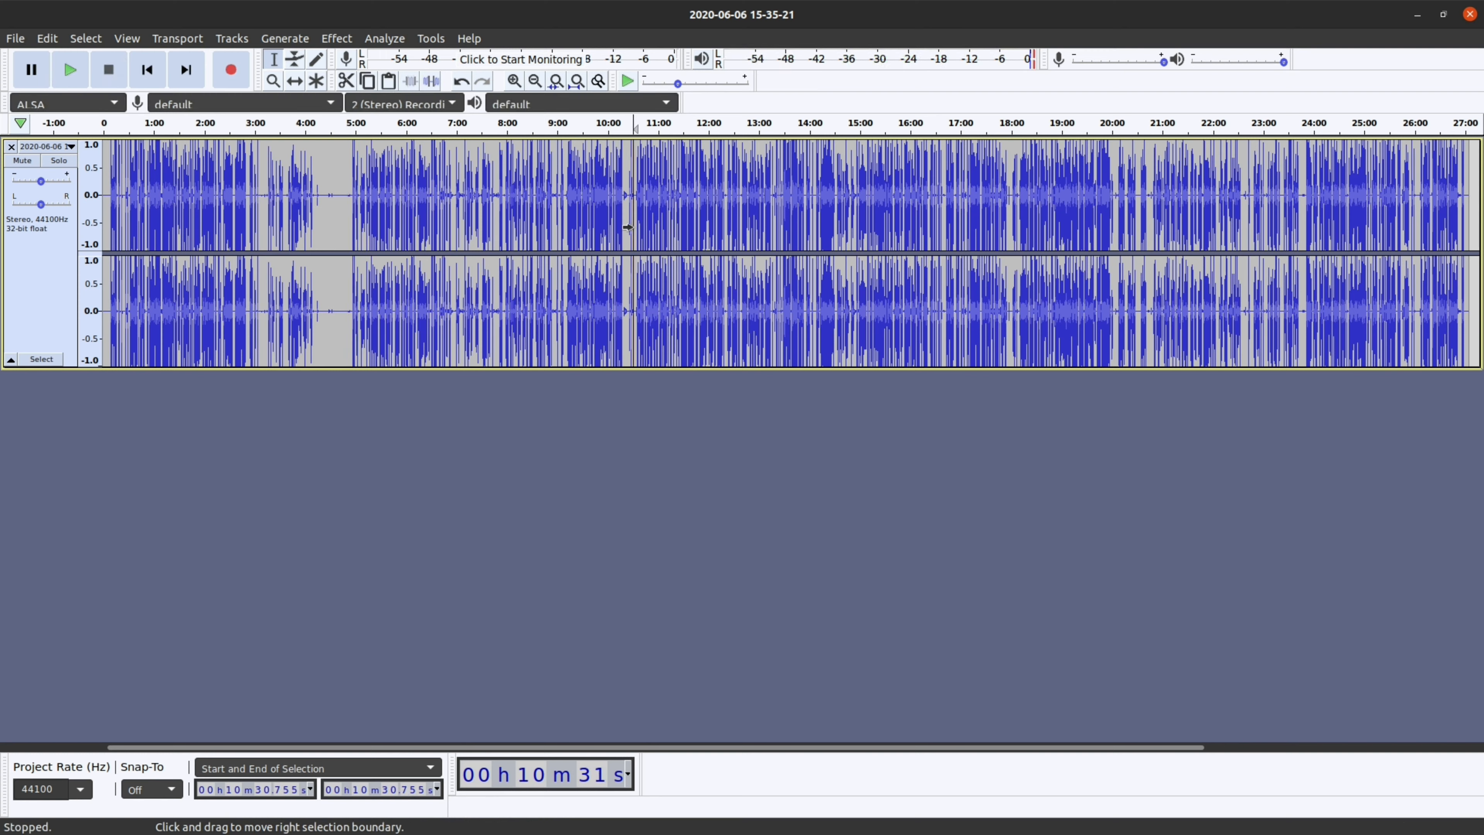
{"action": "left_click", "coordinate": [637, 234]}
{"action": "key", "text": "space"}
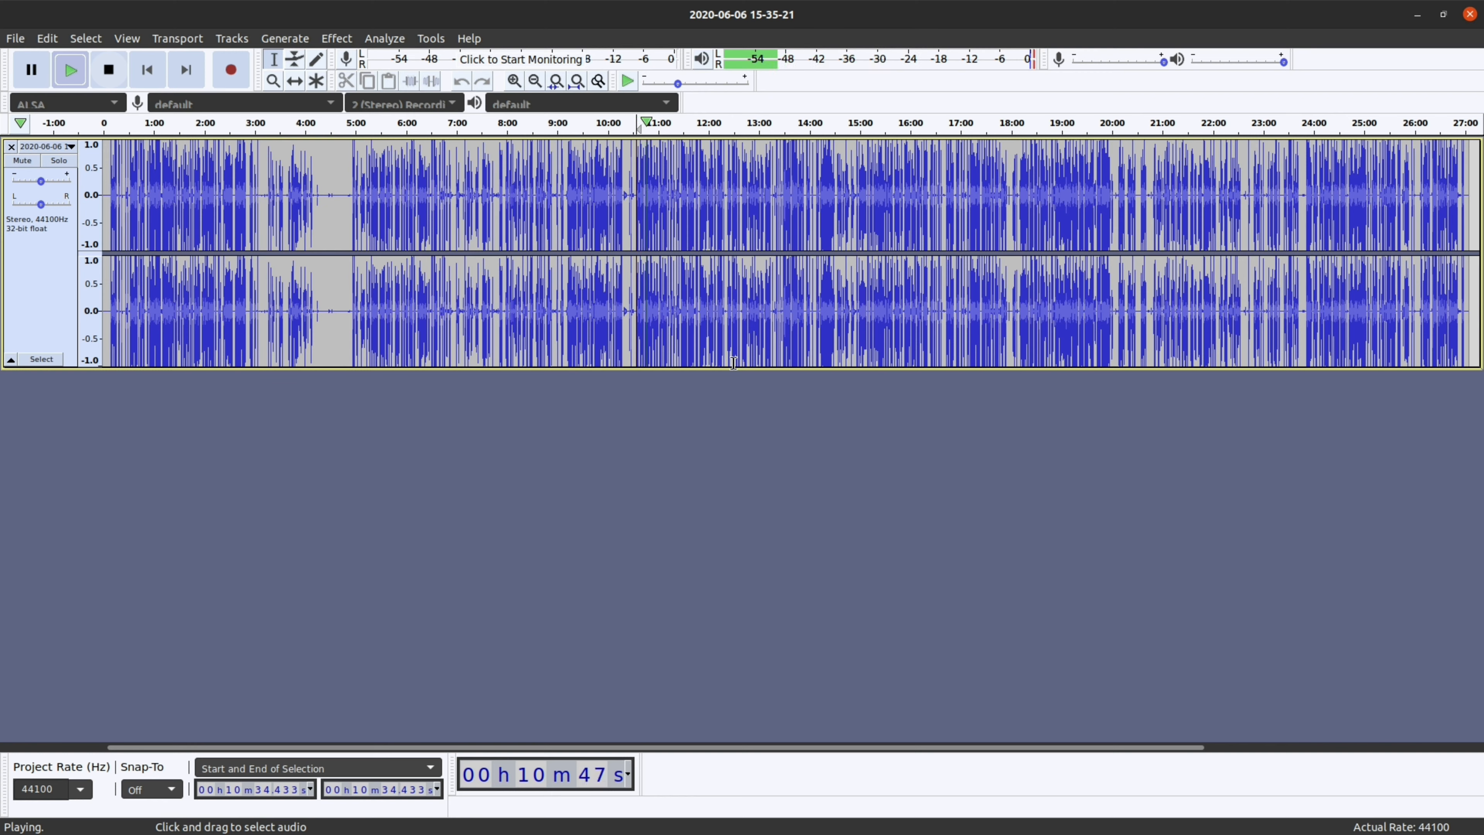
{"action": "key", "text": "space"}
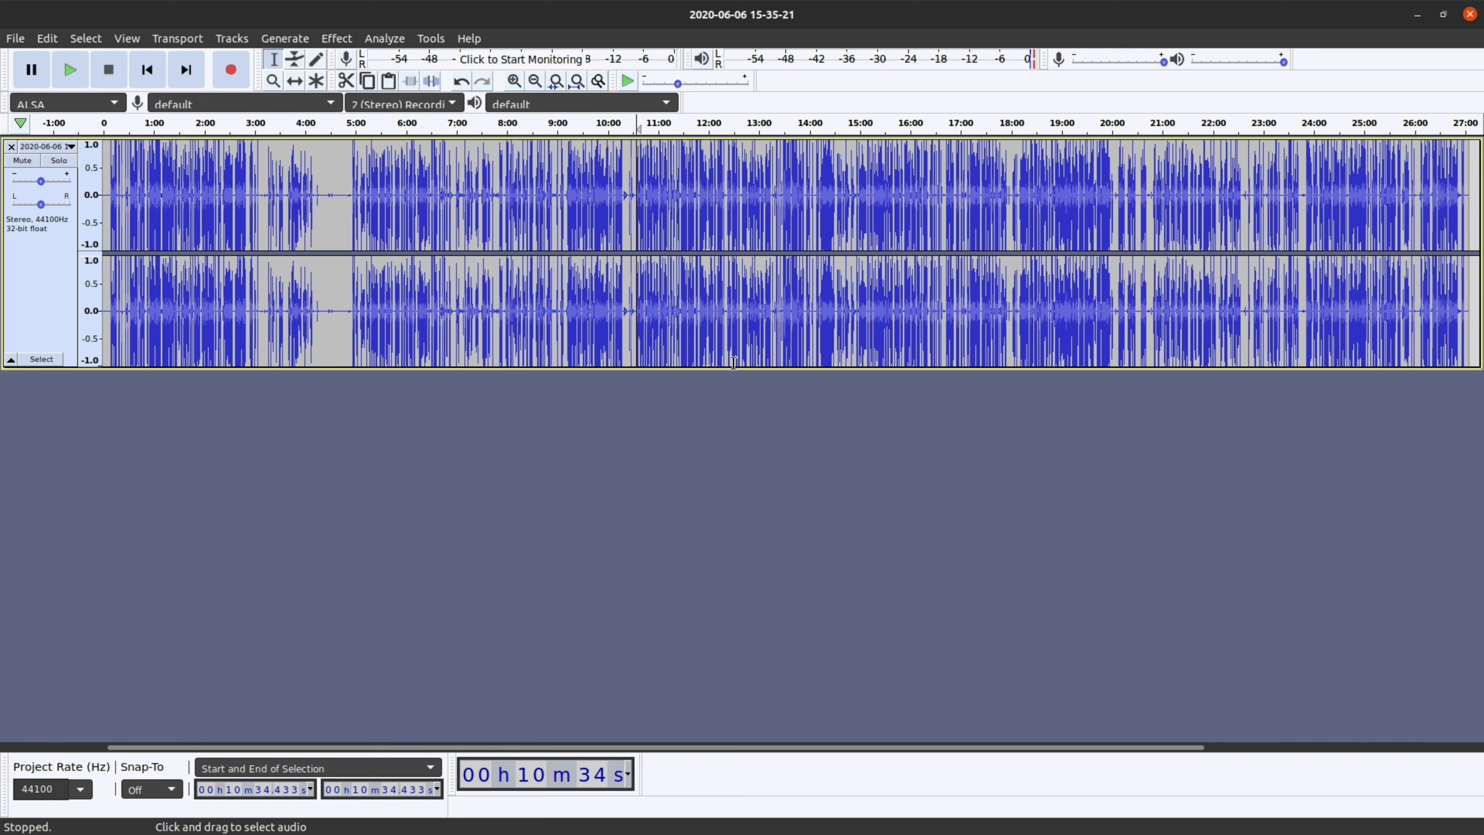
{"action": "left_click", "coordinate": [346, 234]}
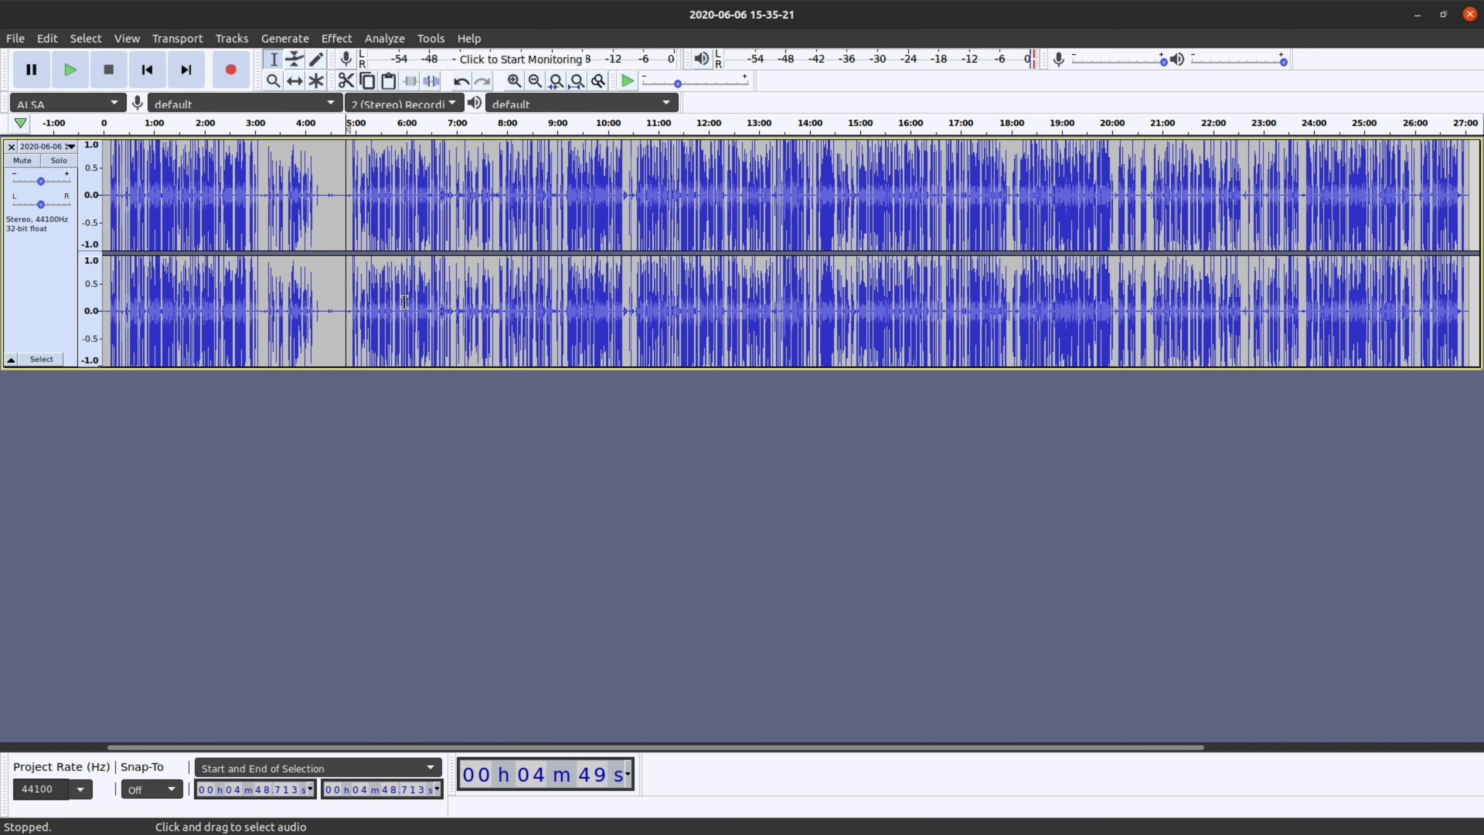
{"action": "left_click", "coordinate": [15, 38]}
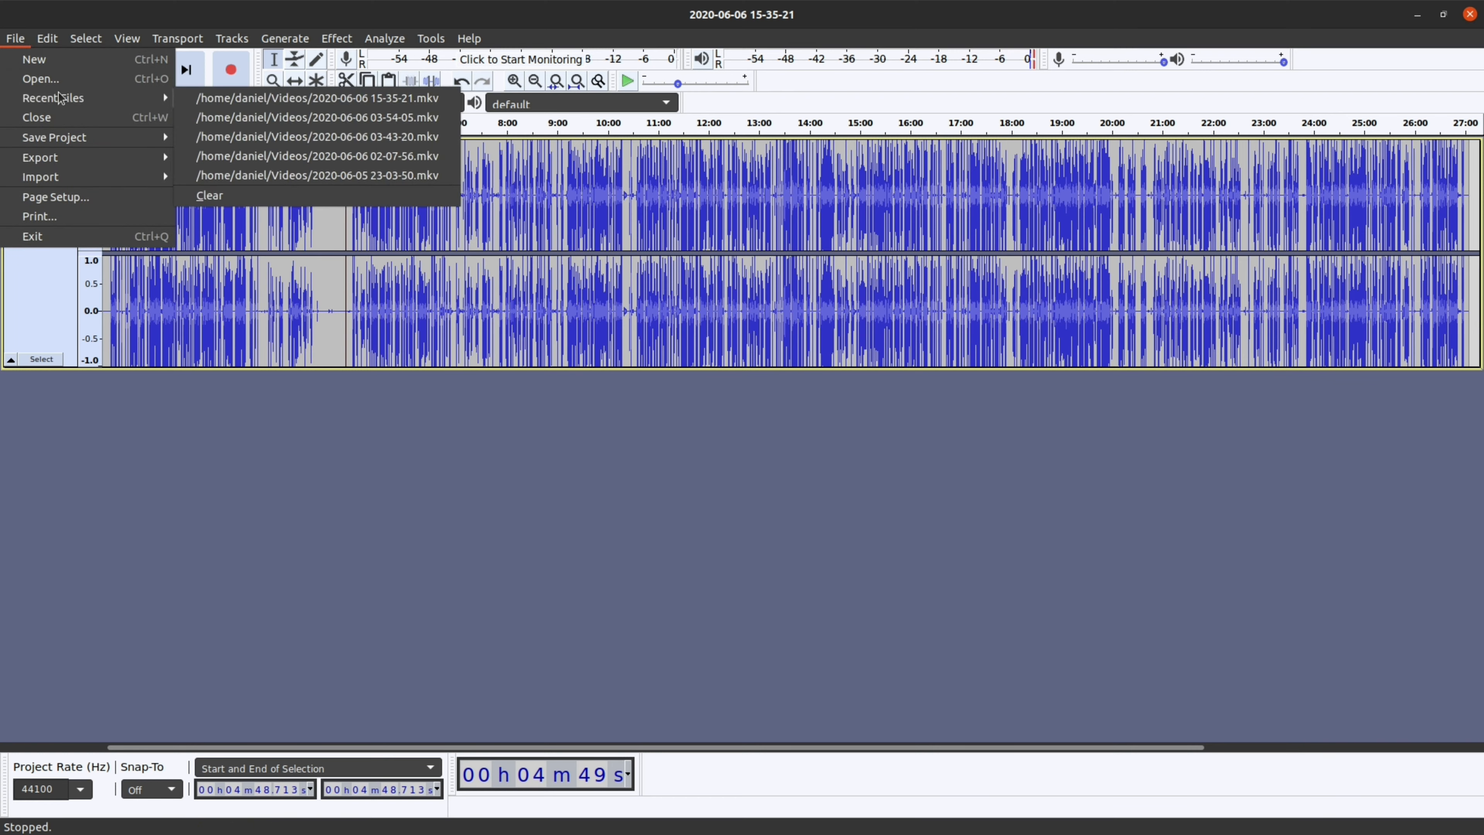
{"action": "mouse_move", "coordinate": [104, 185]}
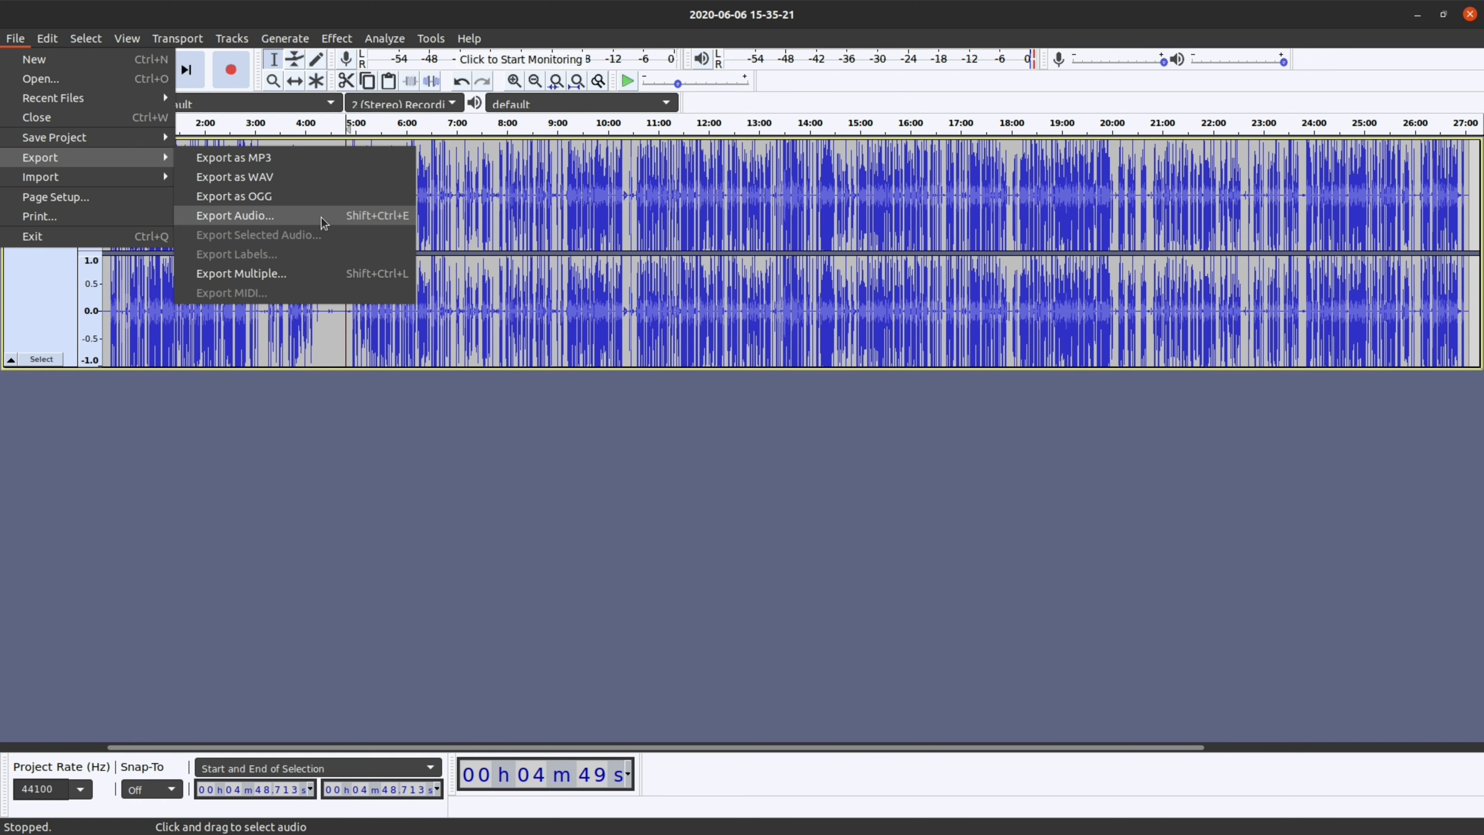
{"action": "left_click", "coordinate": [341, 177]}
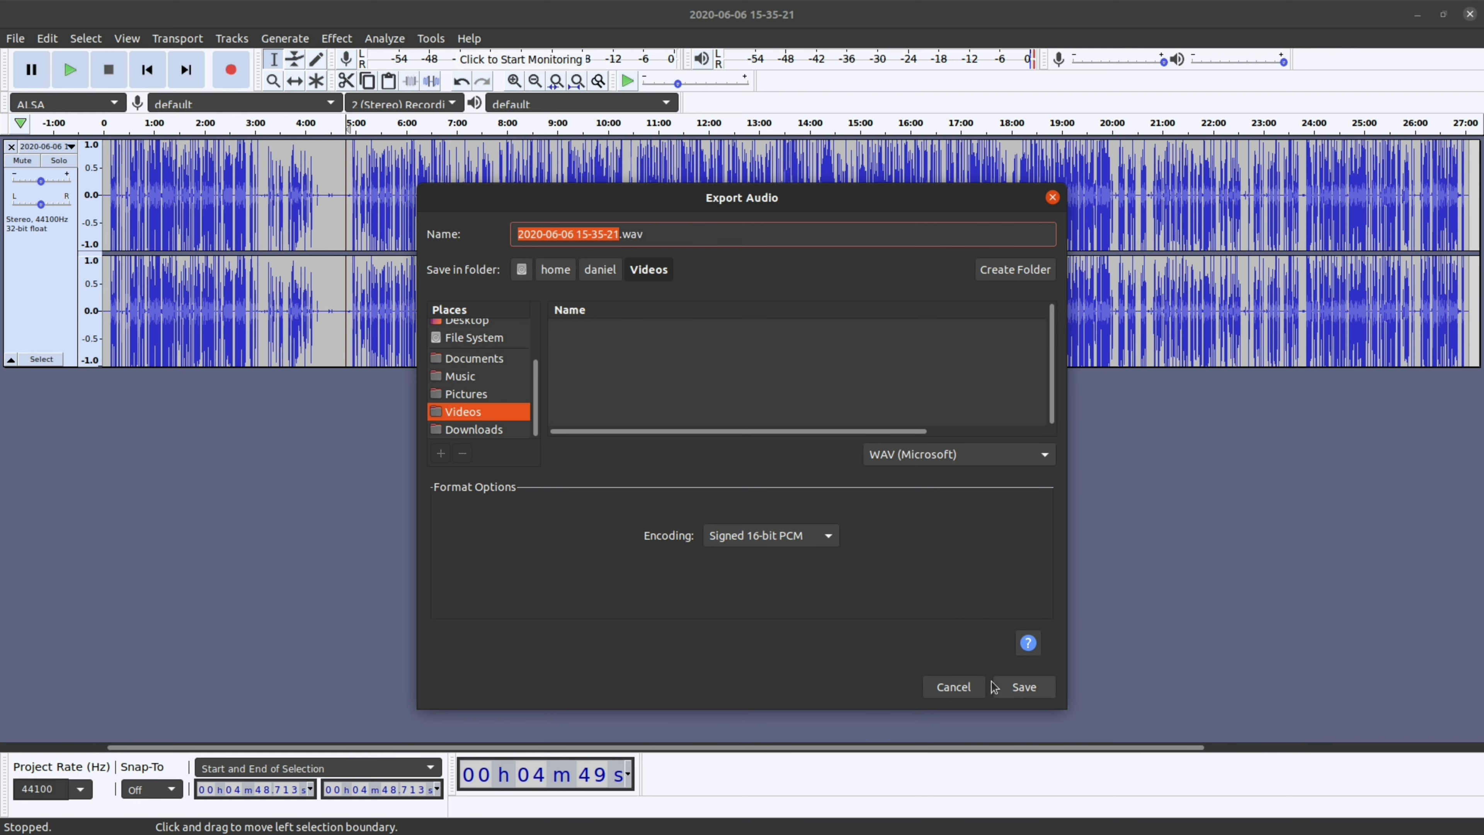
{"action": "left_click", "coordinate": [1027, 688]}
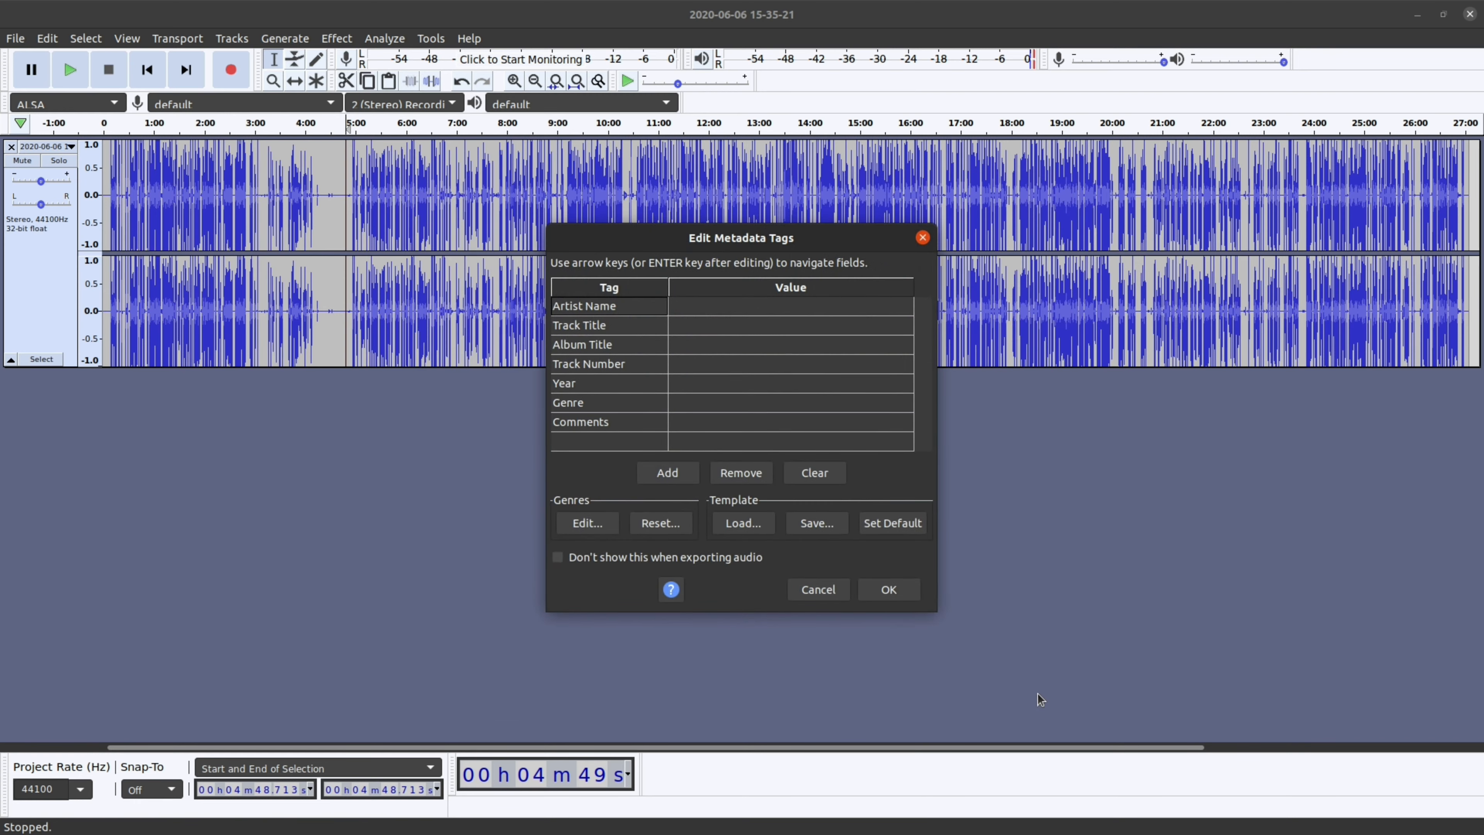
{"action": "left_click", "coordinate": [893, 591]}
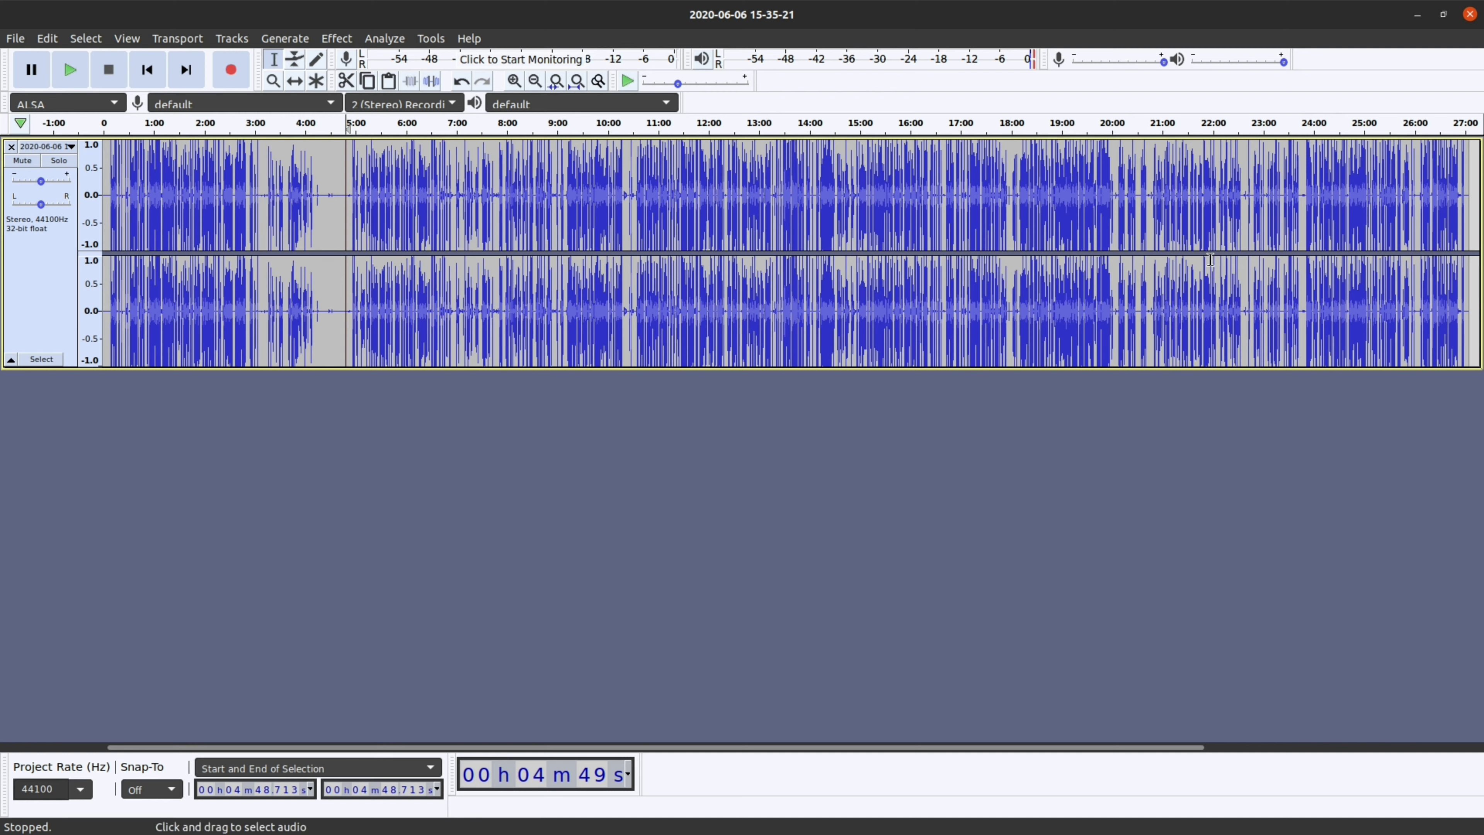
Step: Close Audacity without saving the project and open Kdenlive
{"action": "left_click", "coordinate": [1469, 15]}
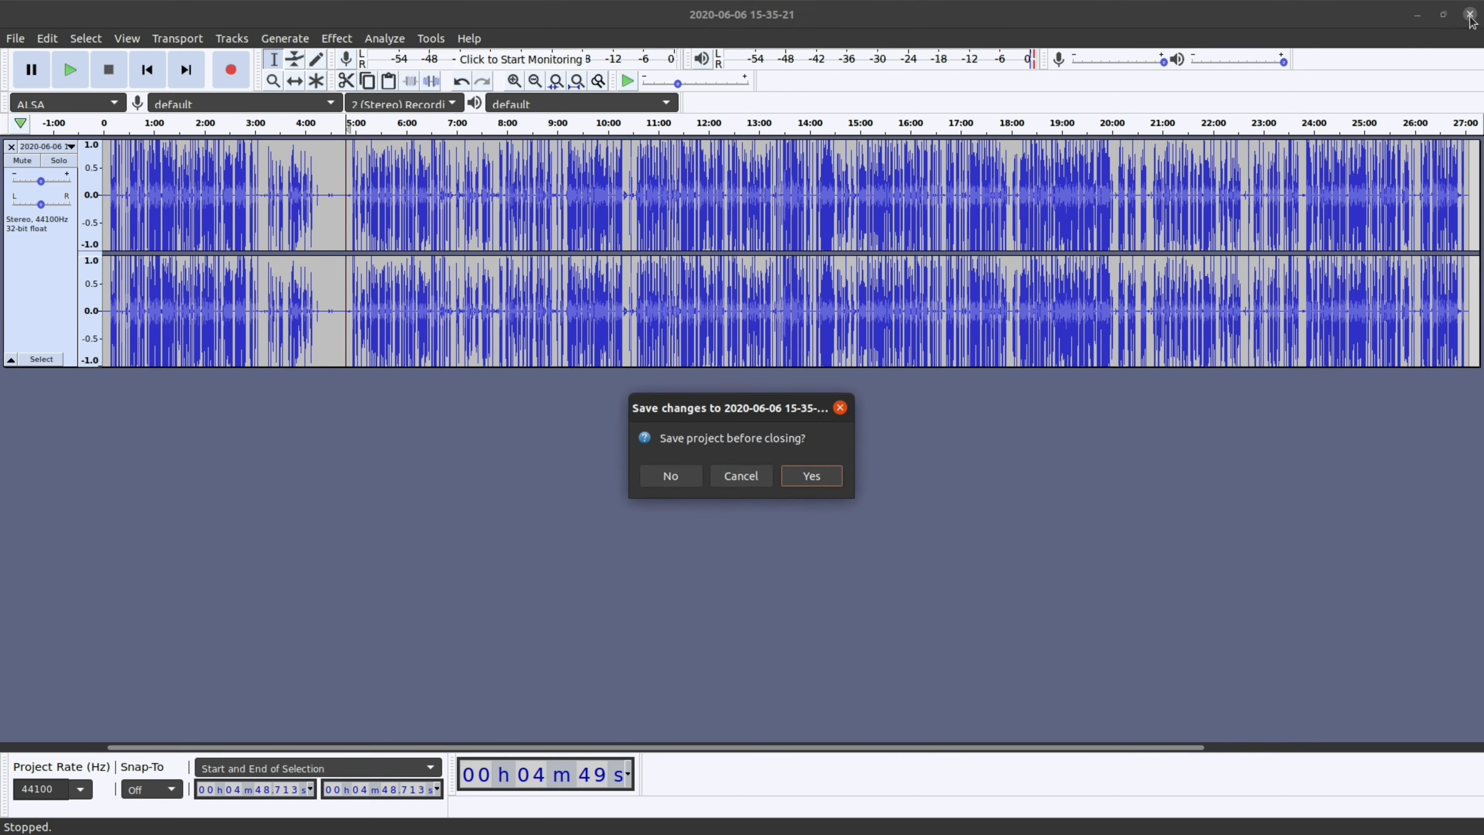
{"action": "left_click", "coordinate": [672, 476]}
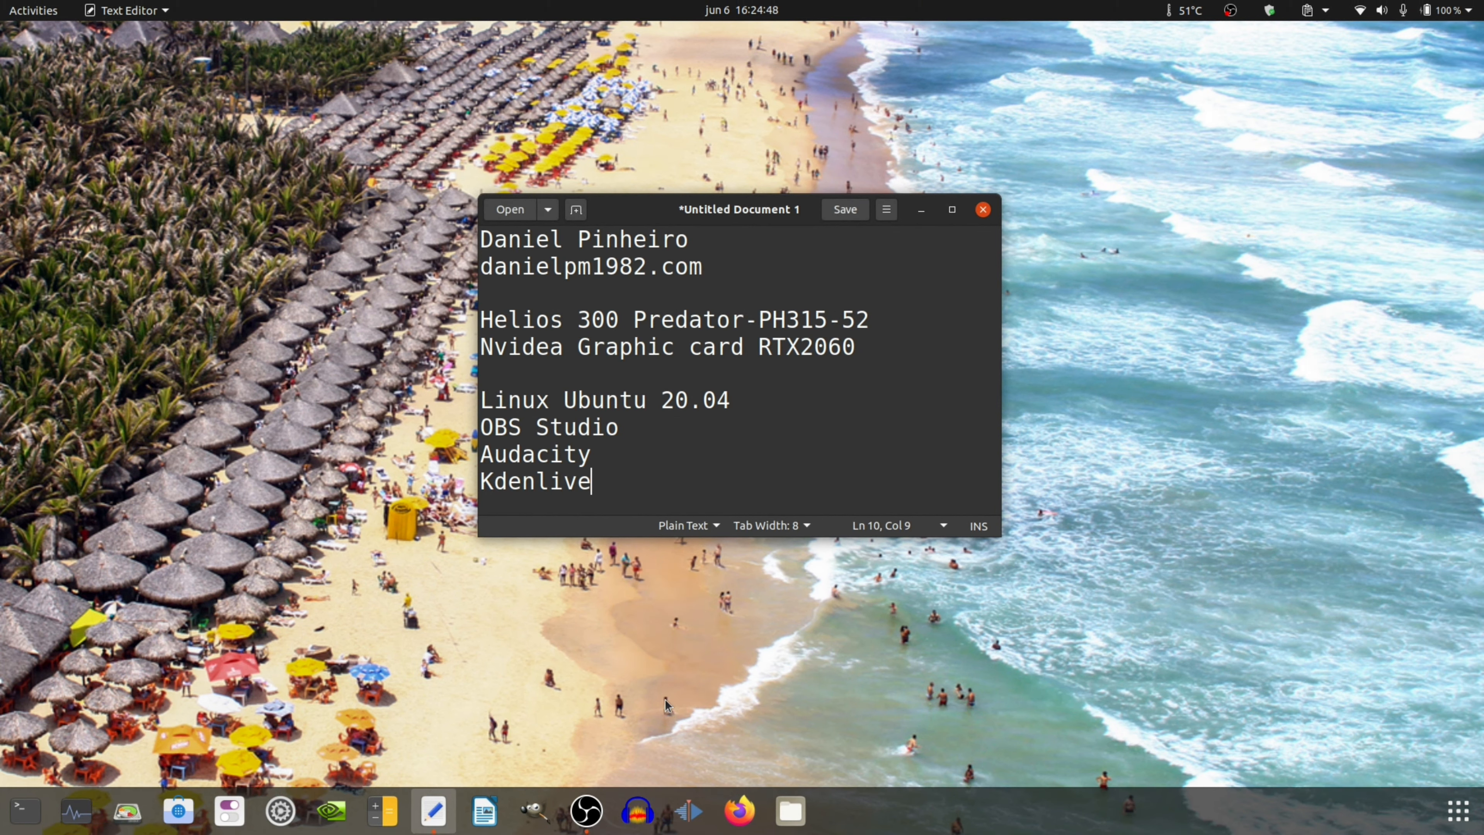
{"action": "left_click", "coordinate": [689, 811]}
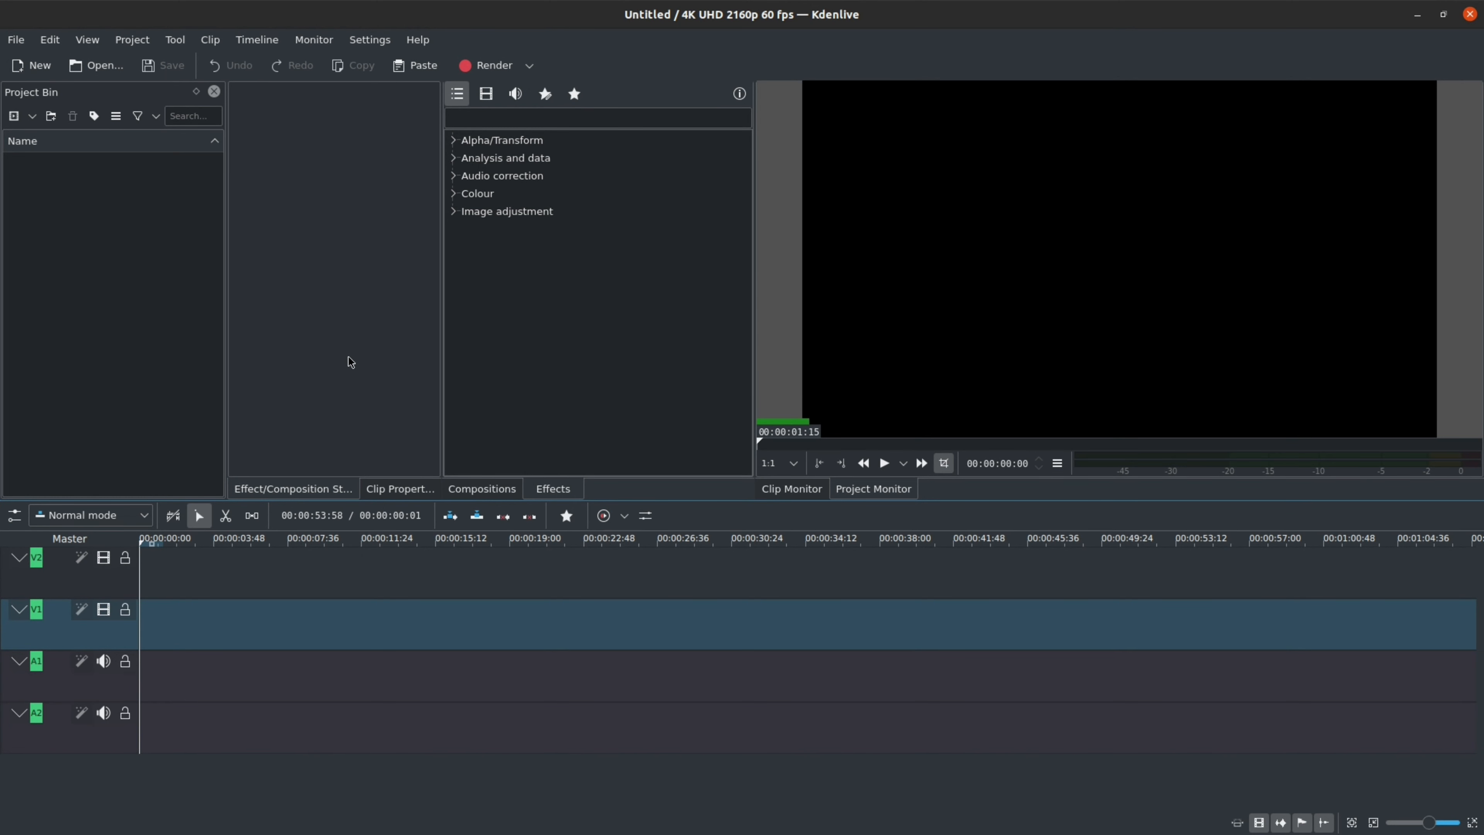
{"action": "right_click", "coordinate": [187, 212]}
{"action": "left_click", "coordinate": [95, 141]}
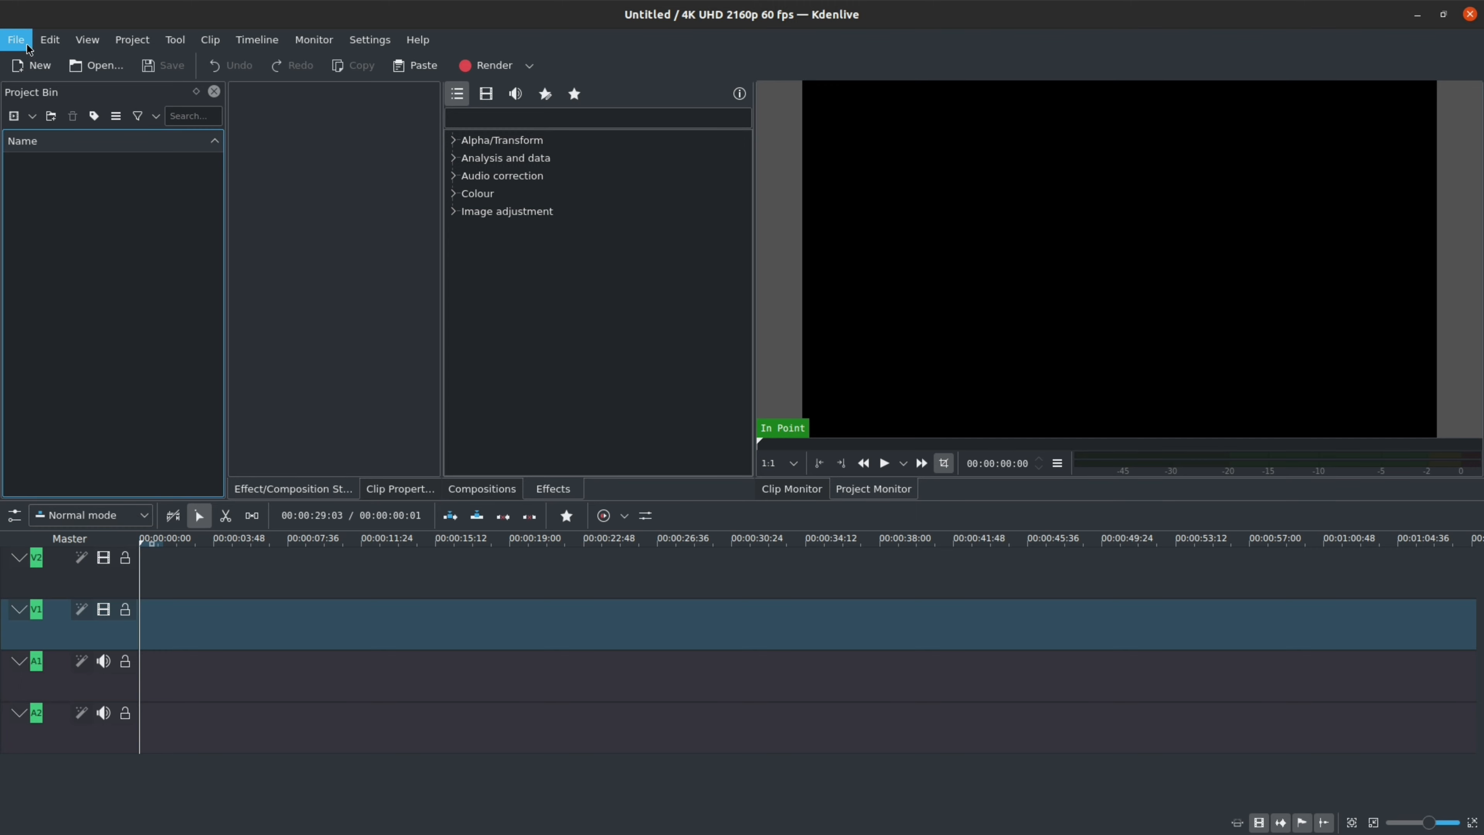
{"action": "left_click", "coordinate": [15, 48]}
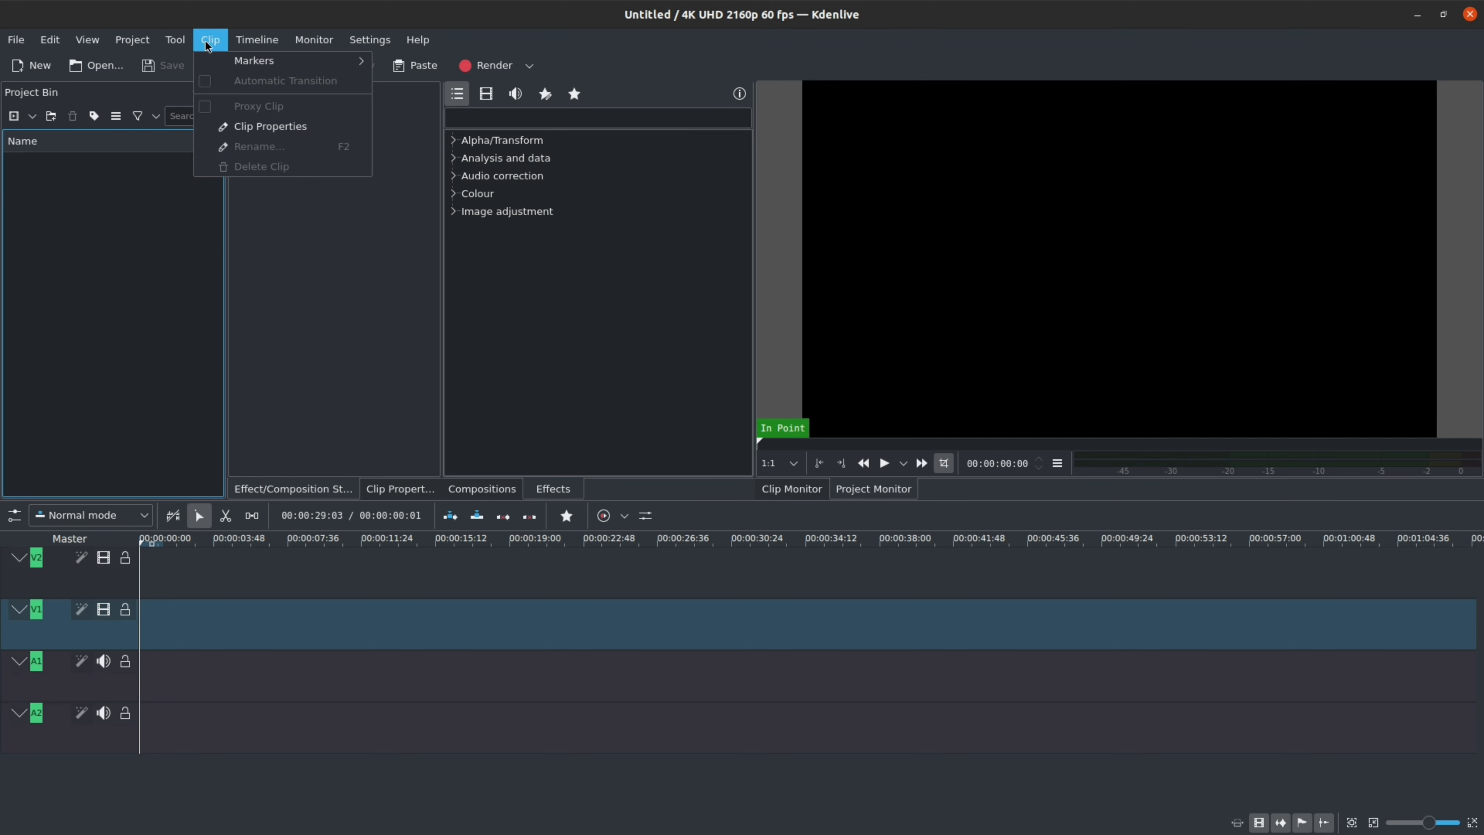
{"action": "mouse_move", "coordinate": [116, 48]}
{"action": "mouse_move", "coordinate": [16, 47]}
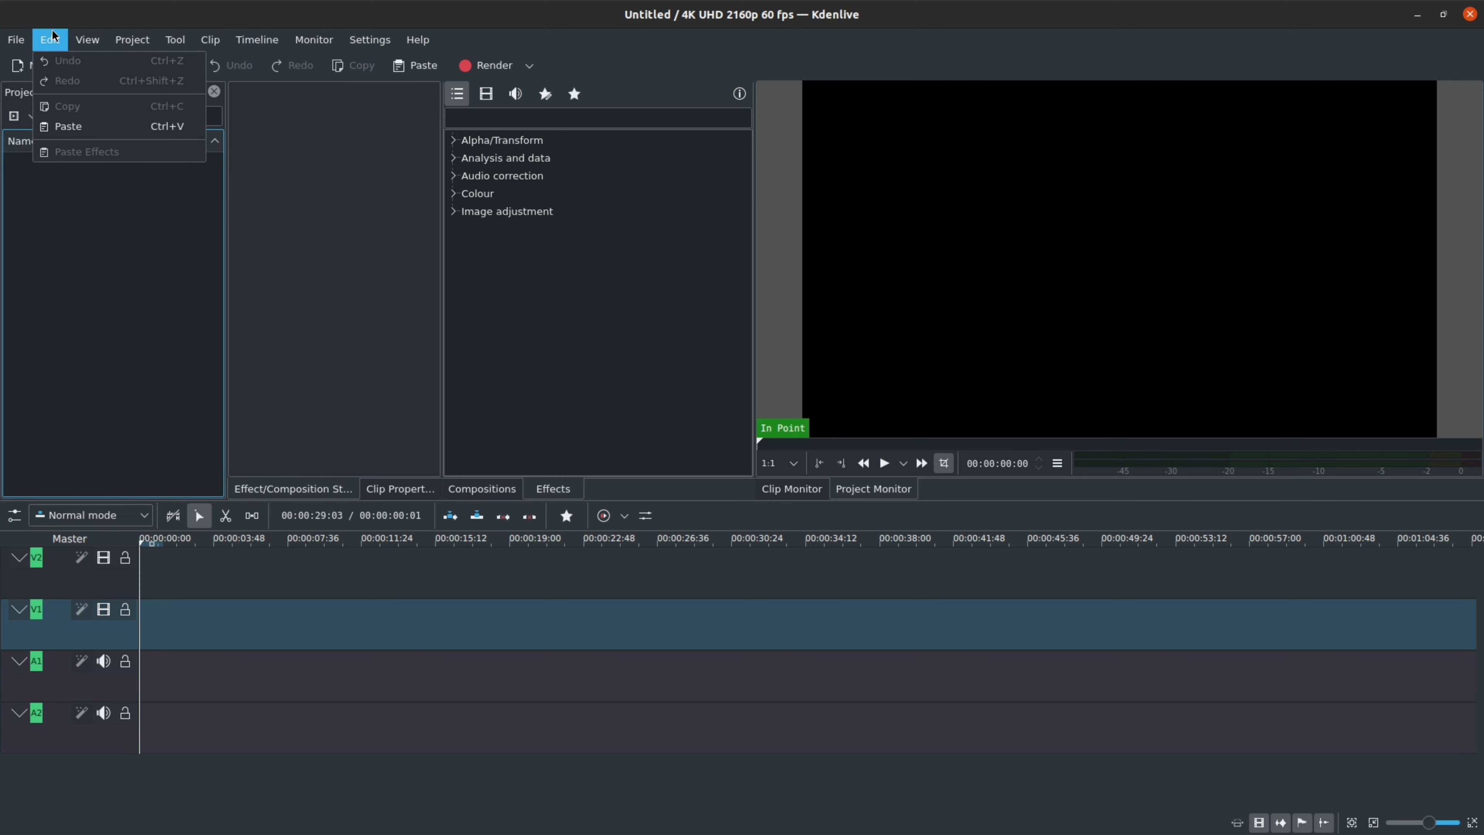
Step: Review the default project profiles in the Kdenlive configuration, including the Full HD 1080 presets, and leave without applying changes
{"action": "mouse_move", "coordinate": [370, 39]}
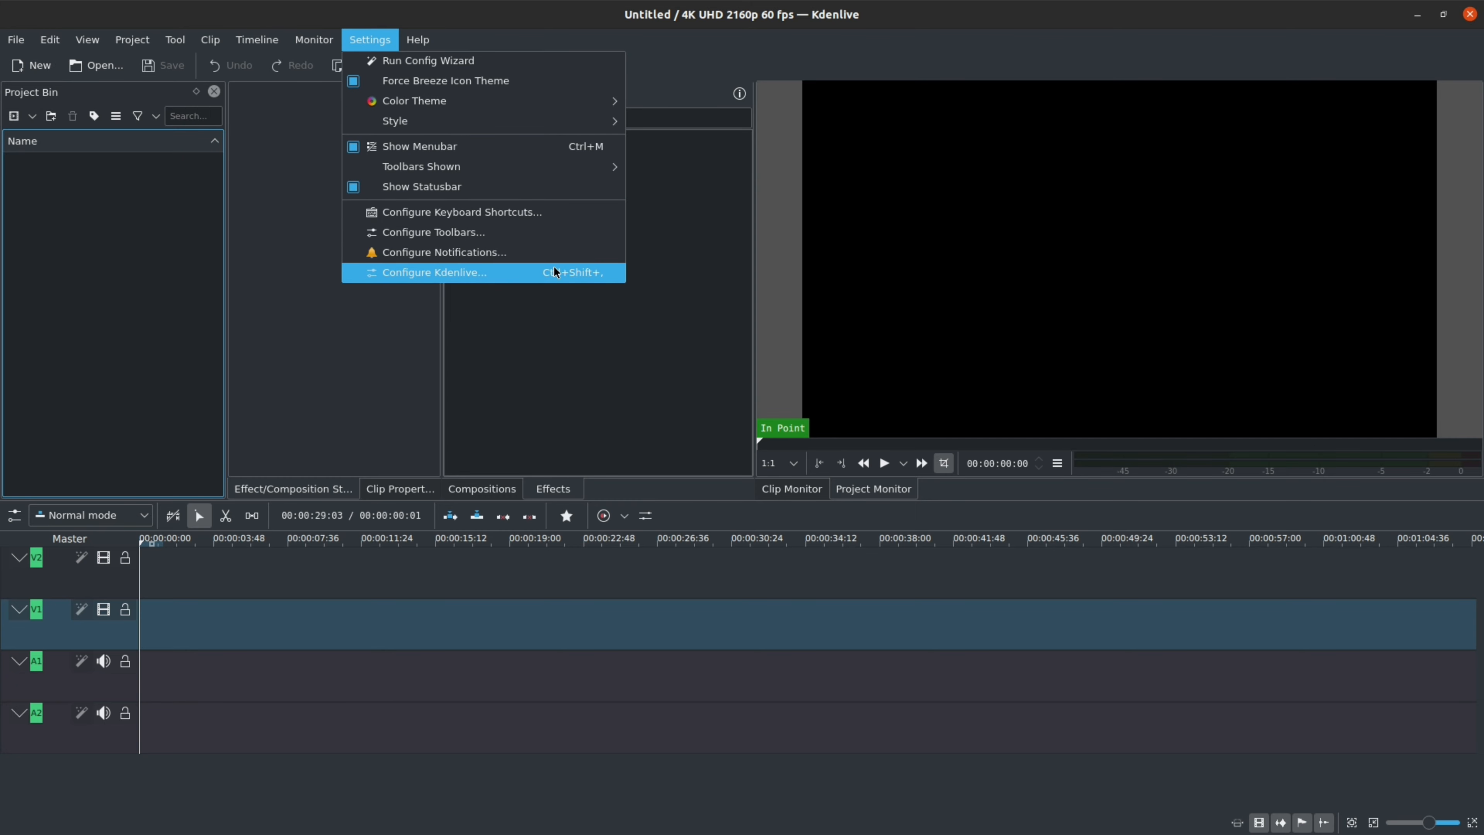
{"action": "left_click", "coordinate": [556, 284]}
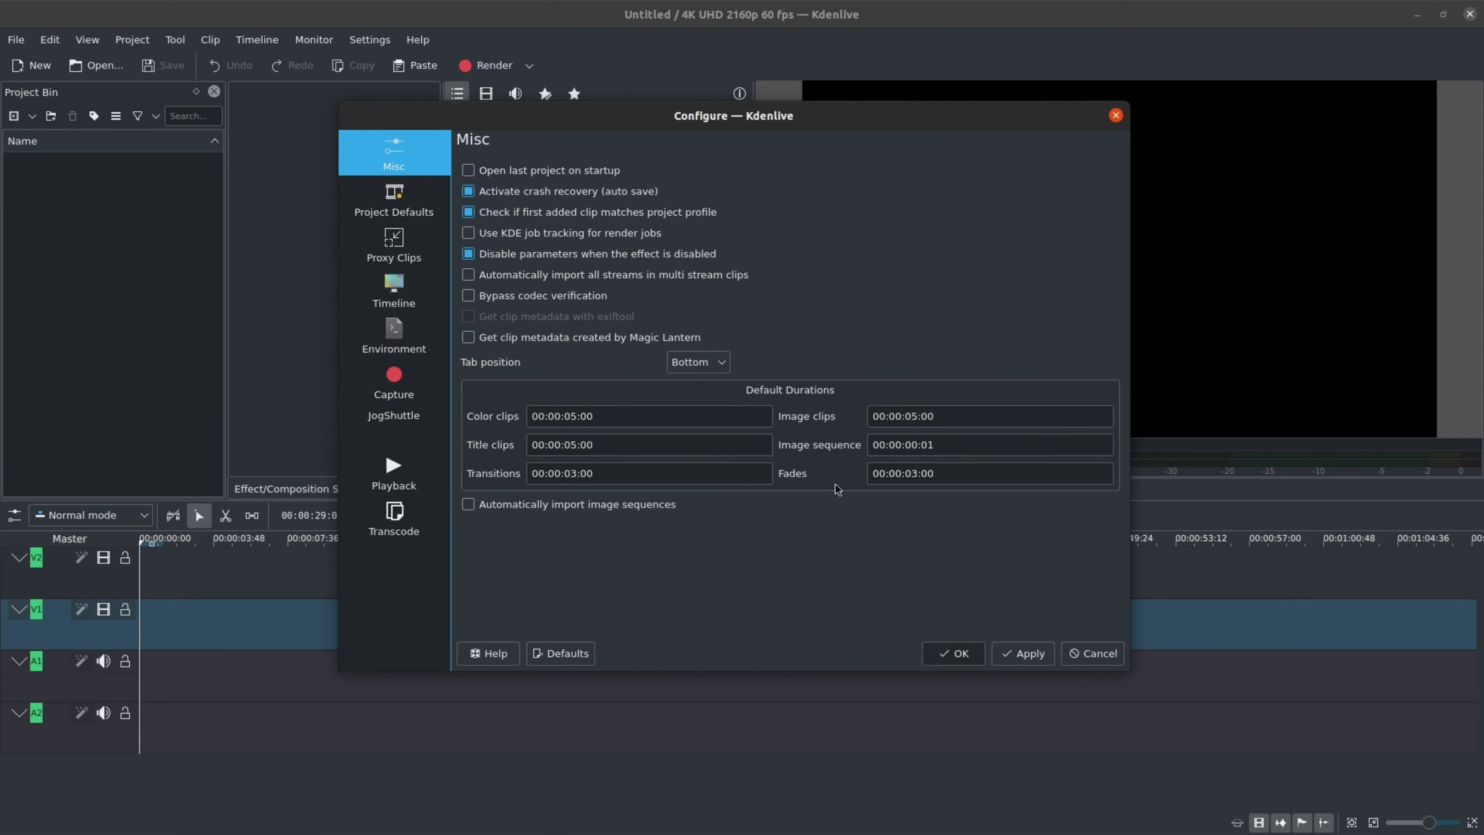
{"action": "left_click", "coordinate": [393, 202]}
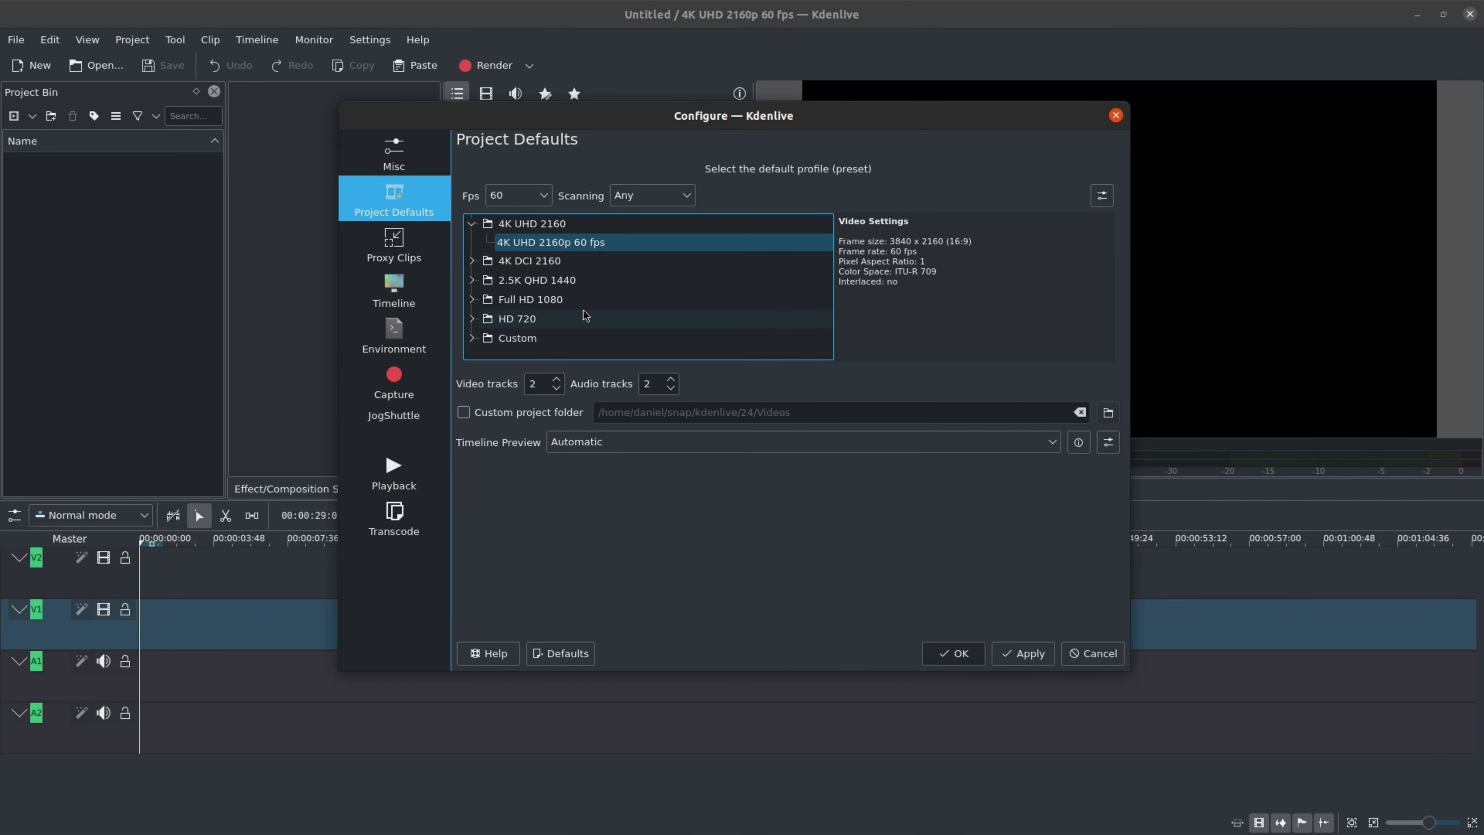
{"action": "left_click", "coordinate": [472, 300]}
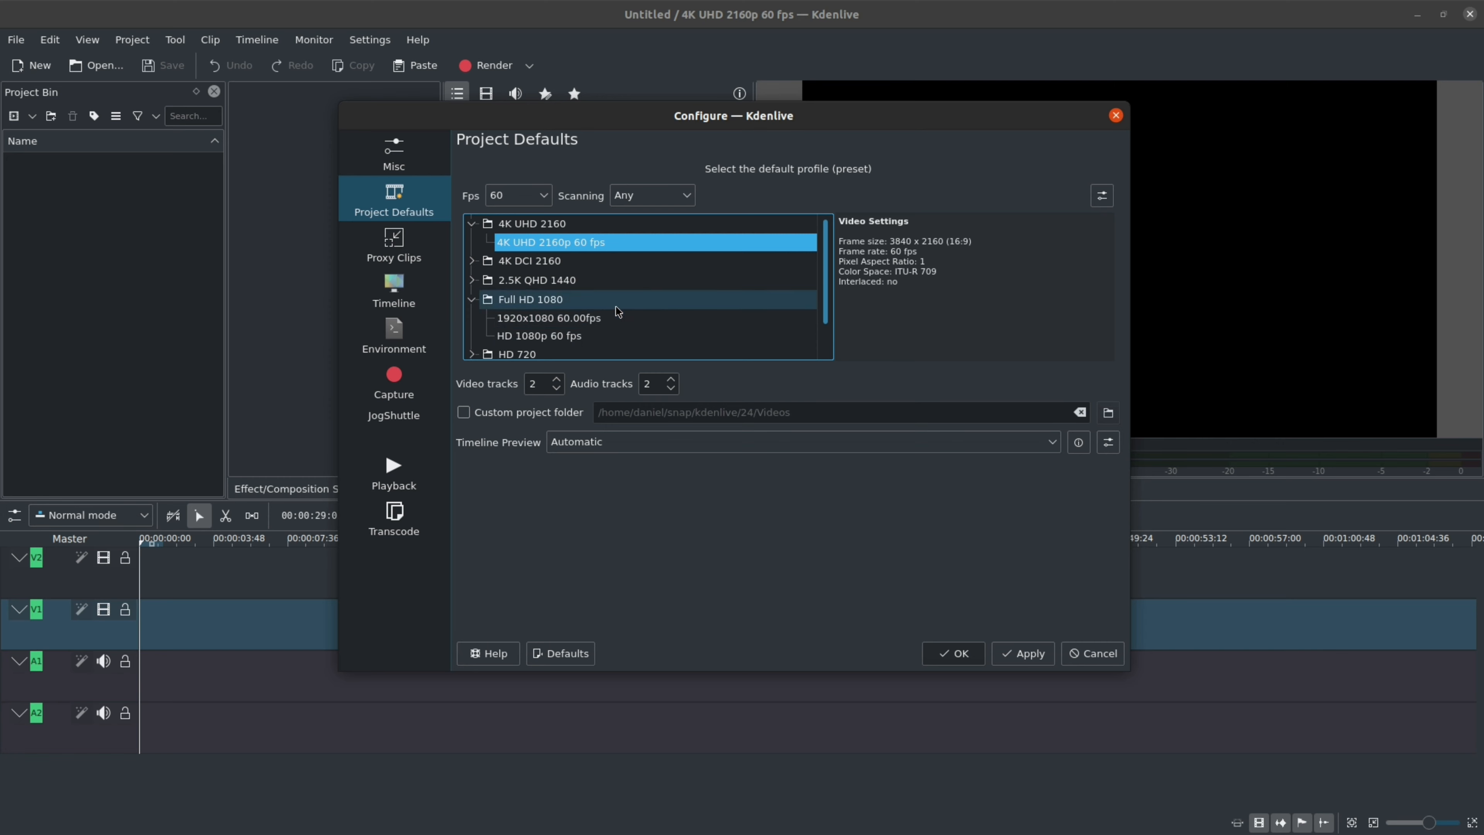
{"action": "left_click", "coordinate": [472, 300]}
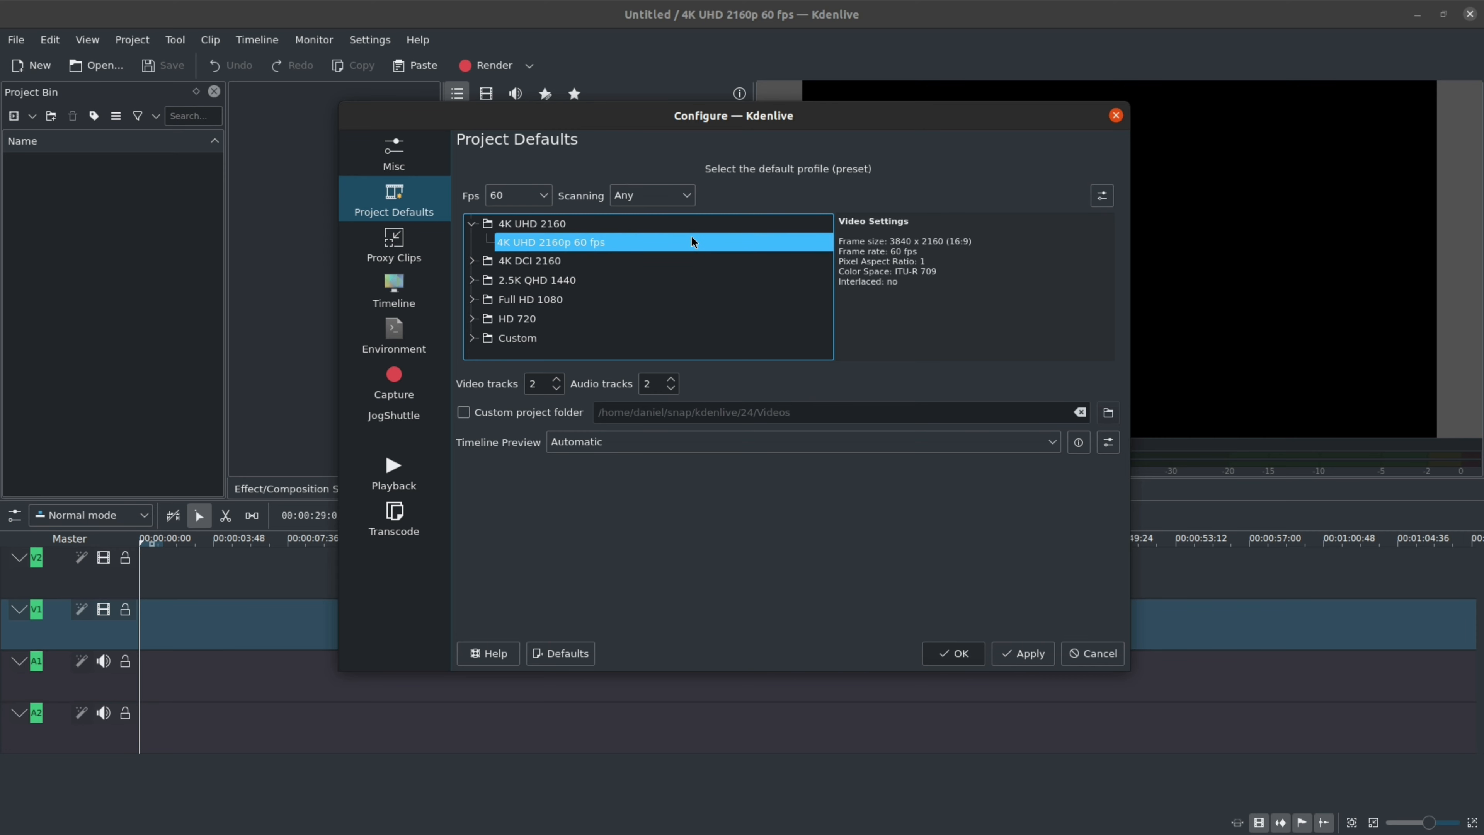
{"action": "left_click", "coordinate": [1092, 653]}
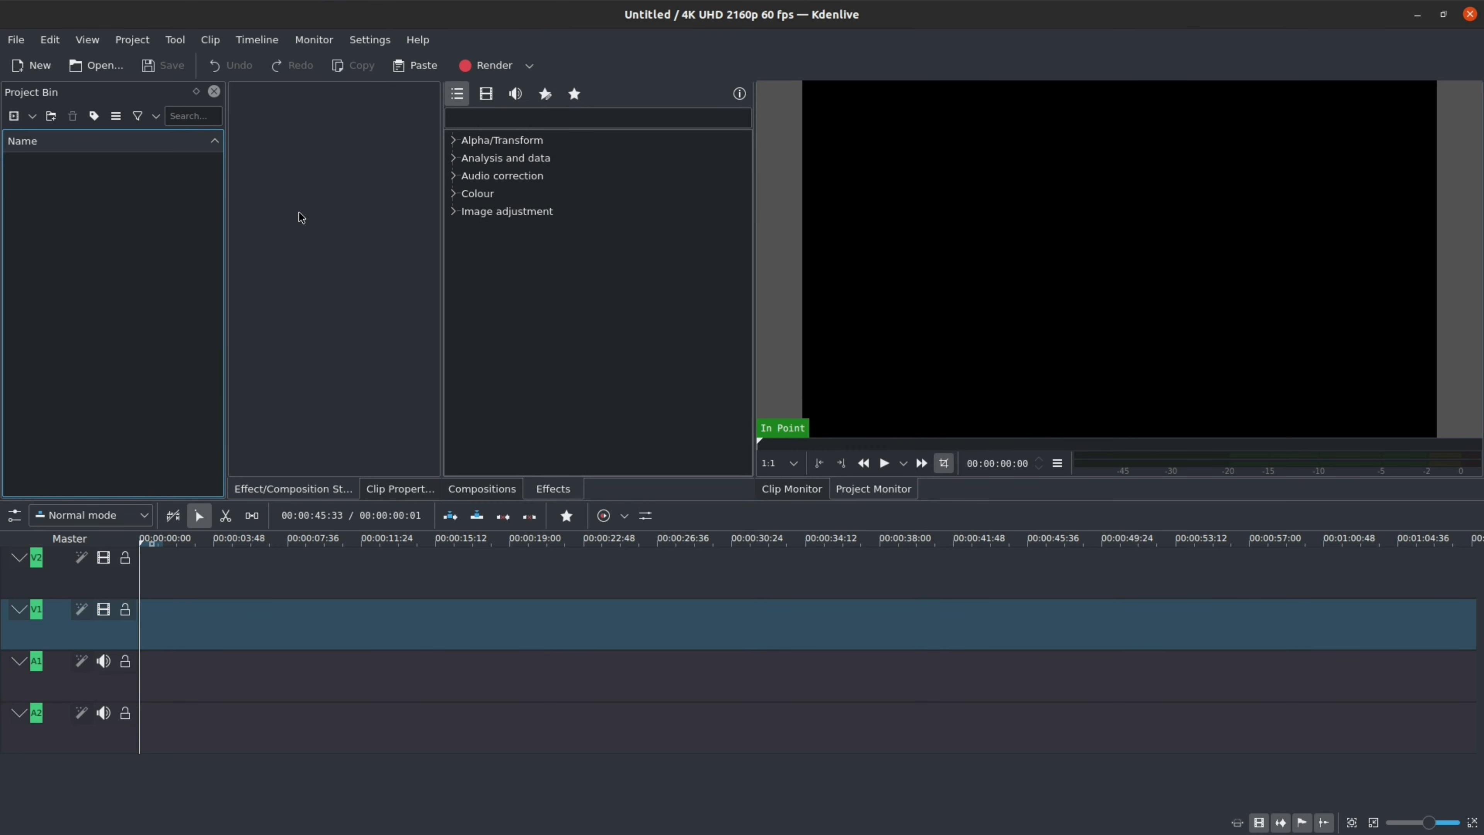
{"action": "left_click", "coordinate": [313, 39]}
{"action": "left_click", "coordinate": [20, 47]}
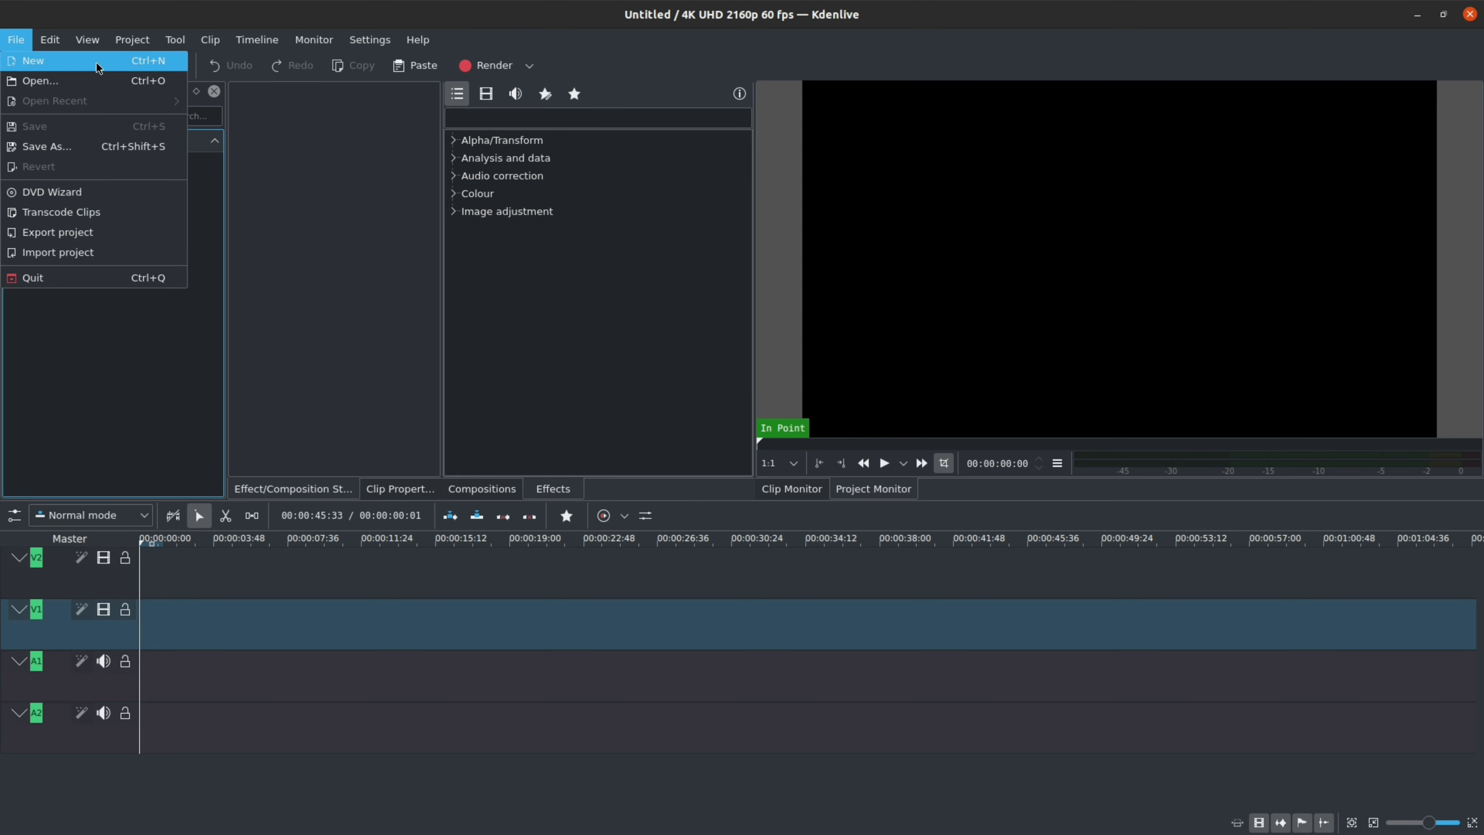
{"action": "left_click", "coordinate": [157, 363]}
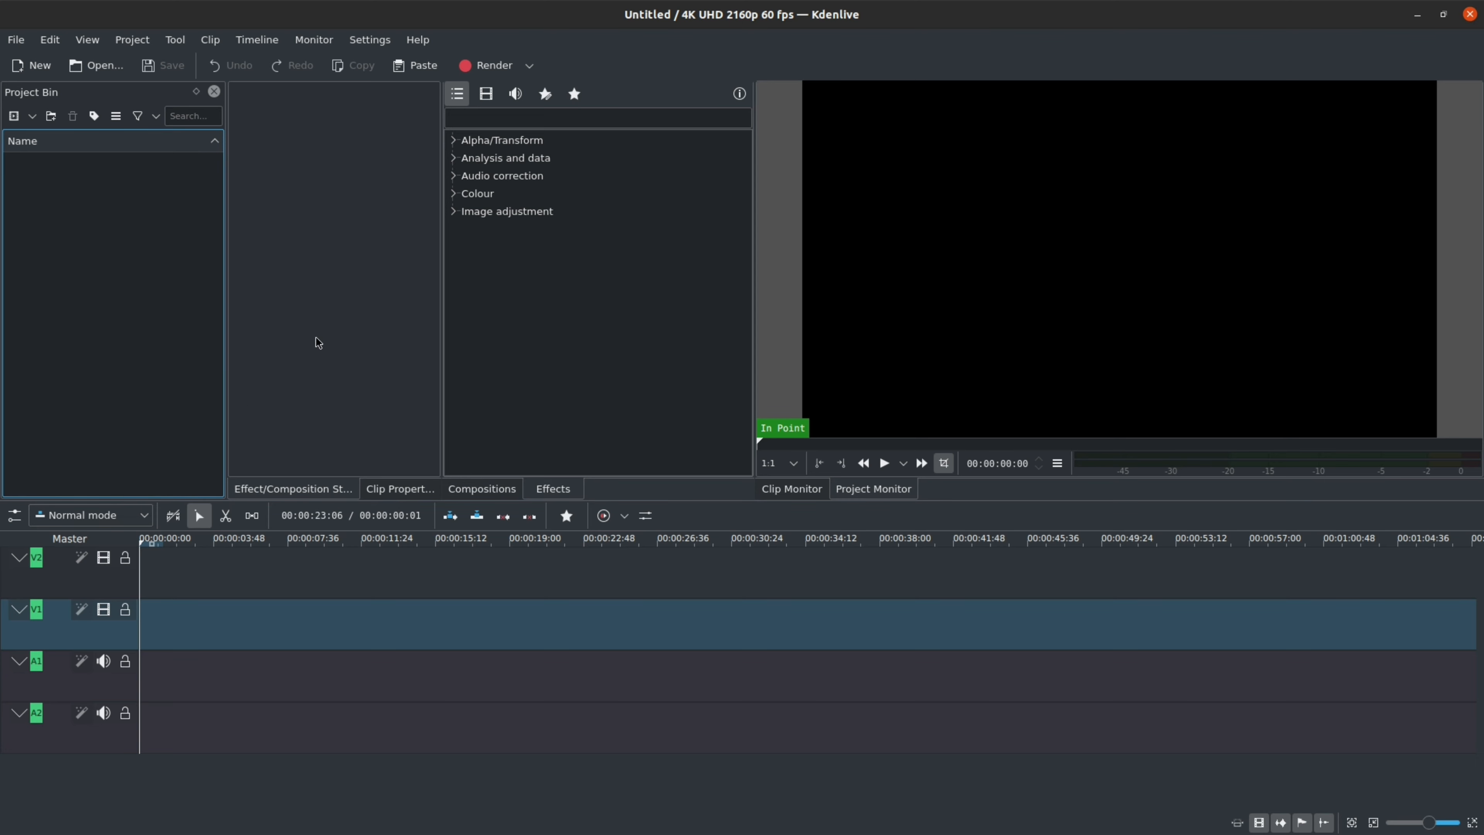
{"action": "right_click", "coordinate": [112, 246]}
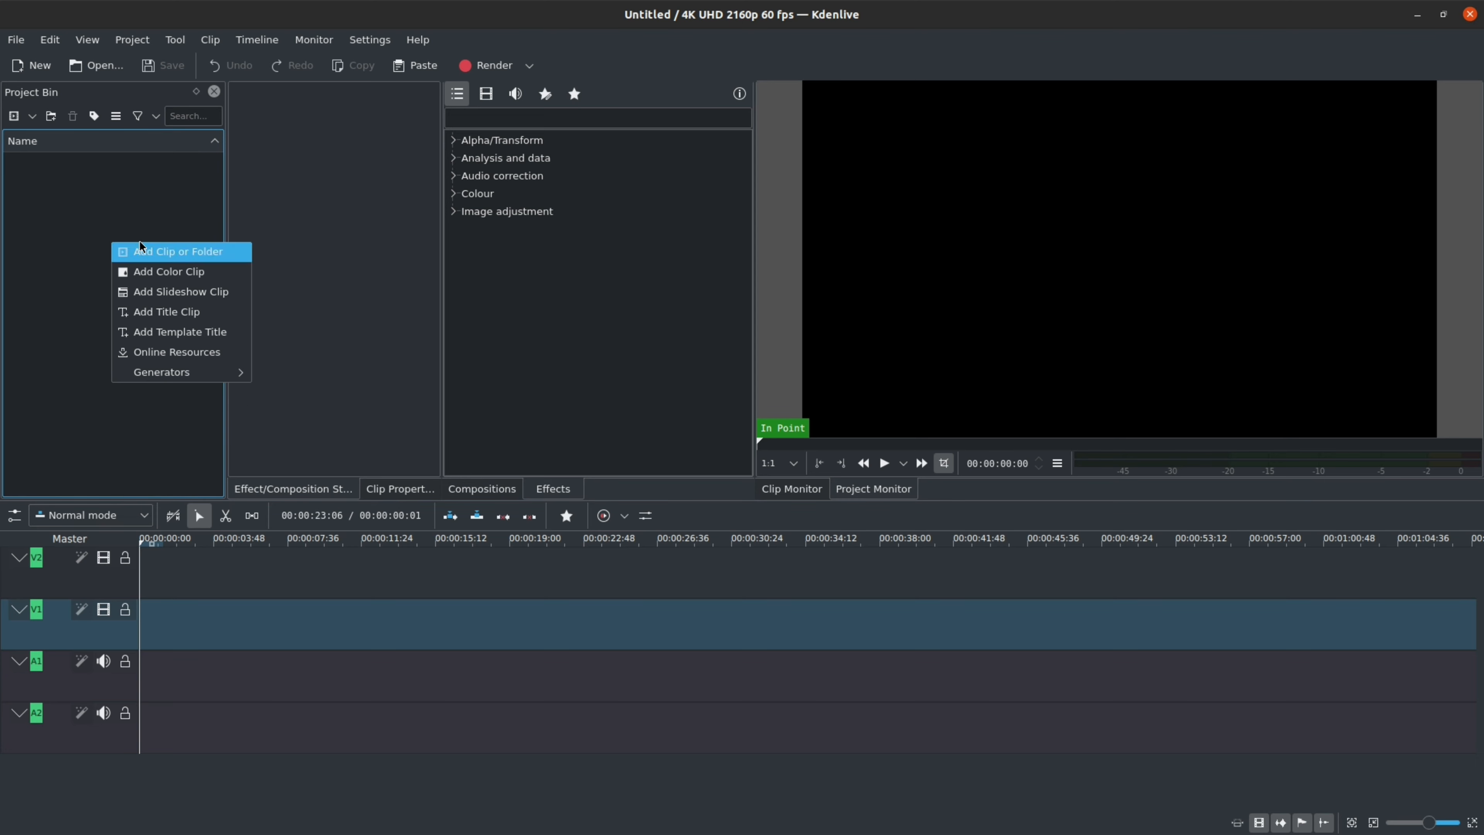
{"action": "left_click", "coordinate": [230, 255]}
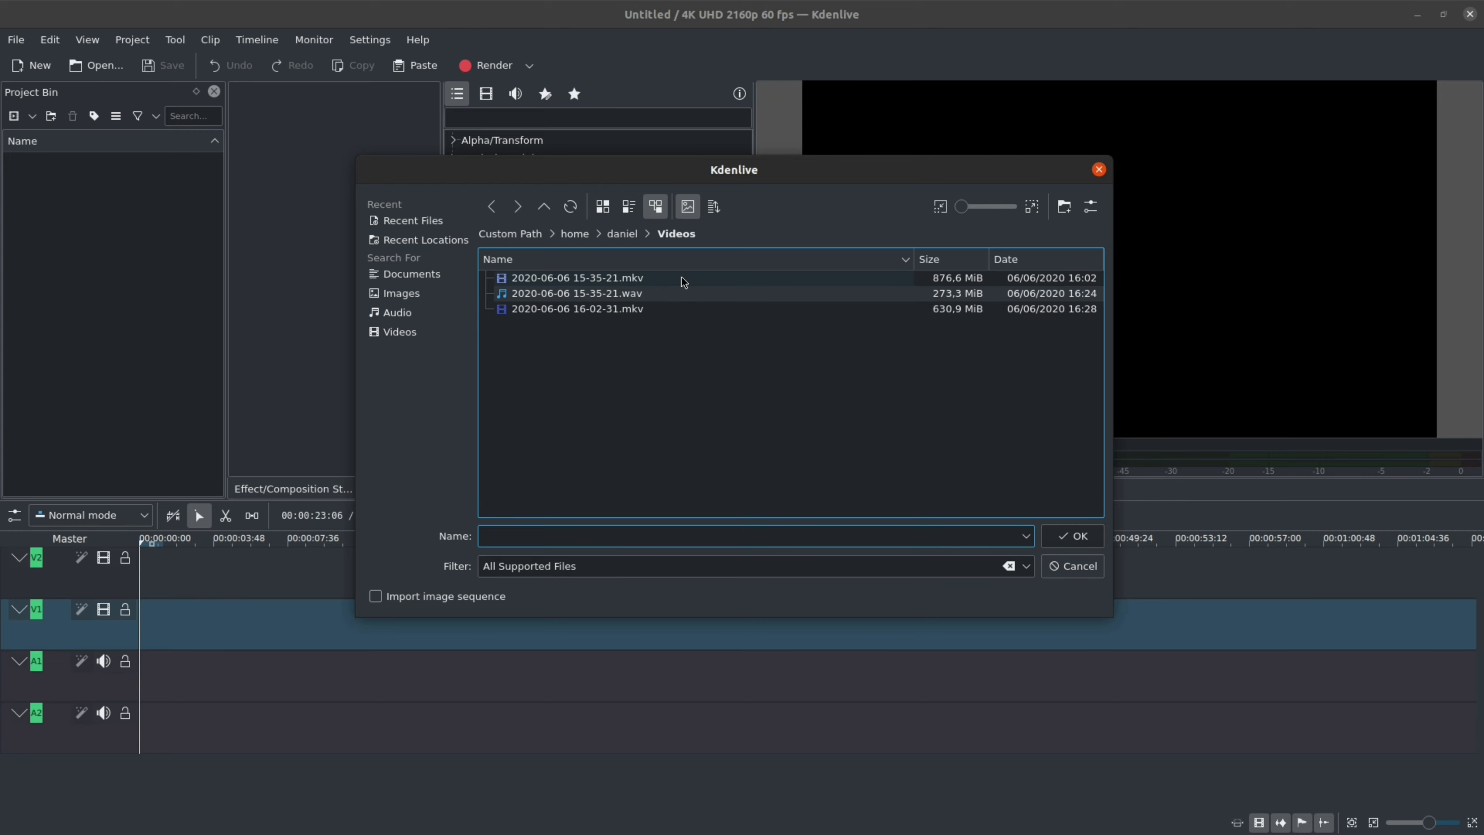
{"action": "double_click", "coordinate": [684, 282]}
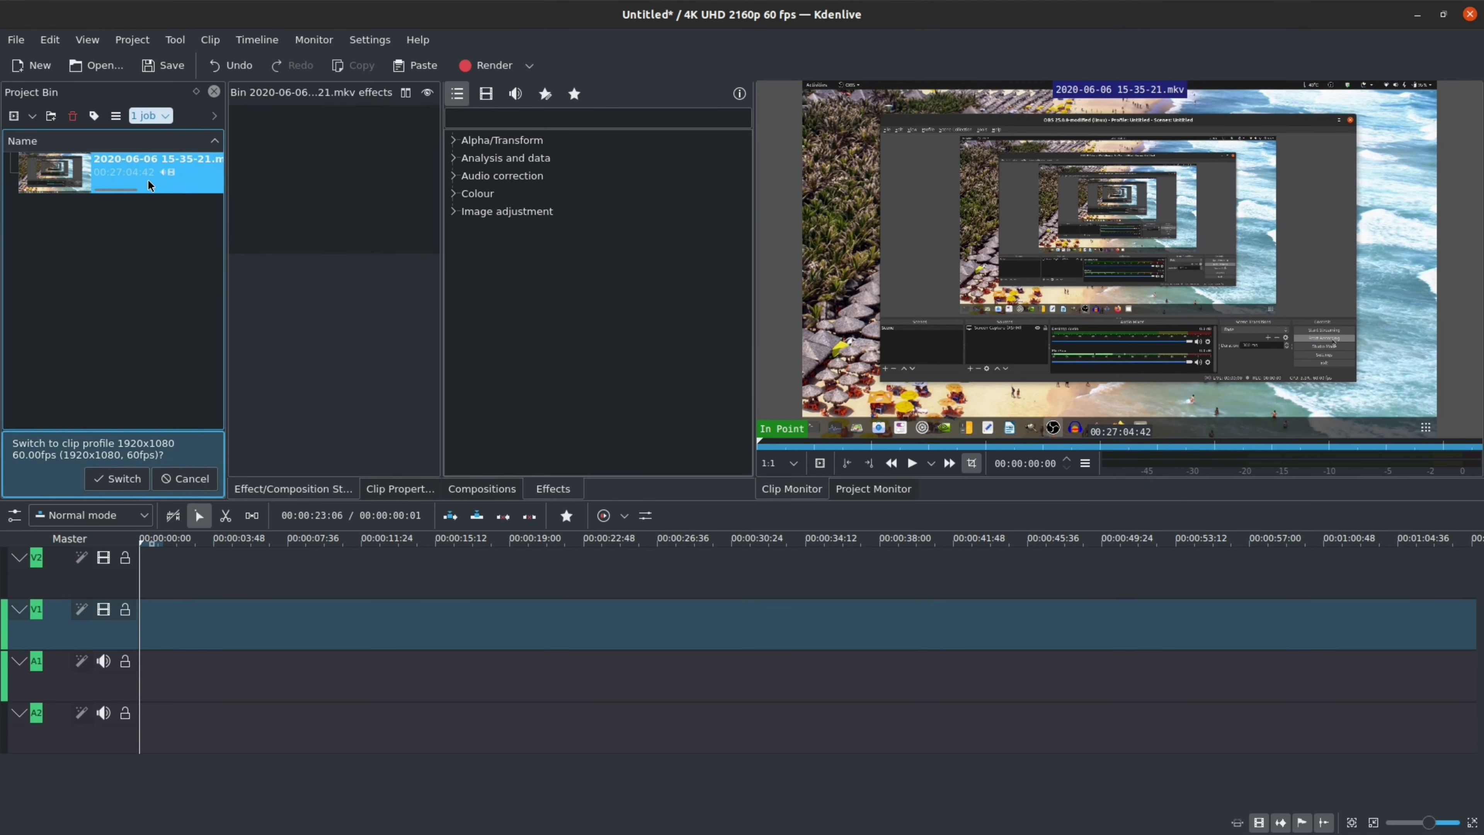
{"action": "left_click_drag", "start_coordinate": [147, 178], "coordinate": [142, 629]}
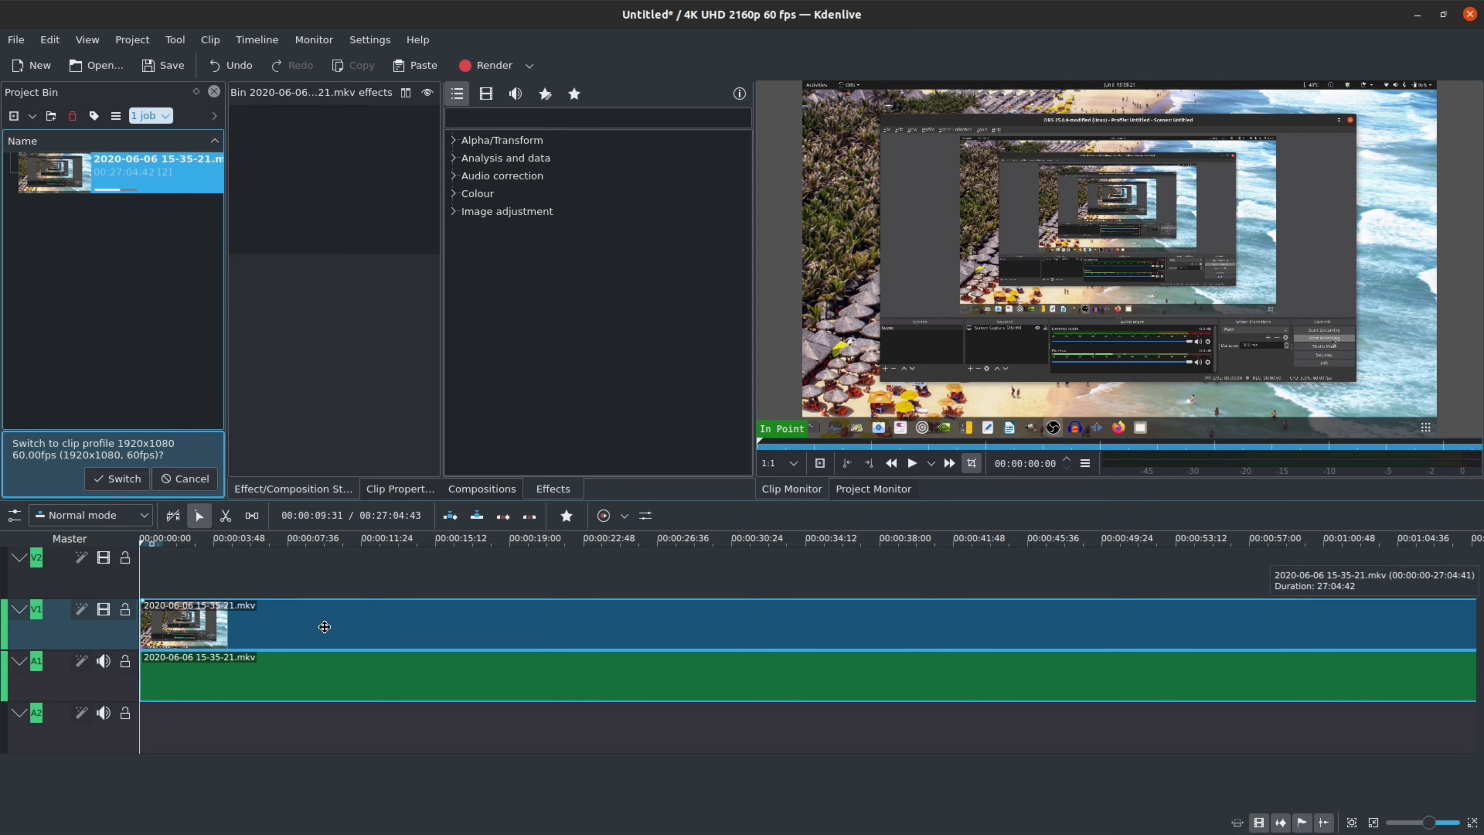
Step: Ungroup the MKV clip's video and audio, and delete its original audio from track A1
{"action": "left_click", "coordinate": [321, 623]}
{"action": "left_click", "coordinate": [316, 671]}
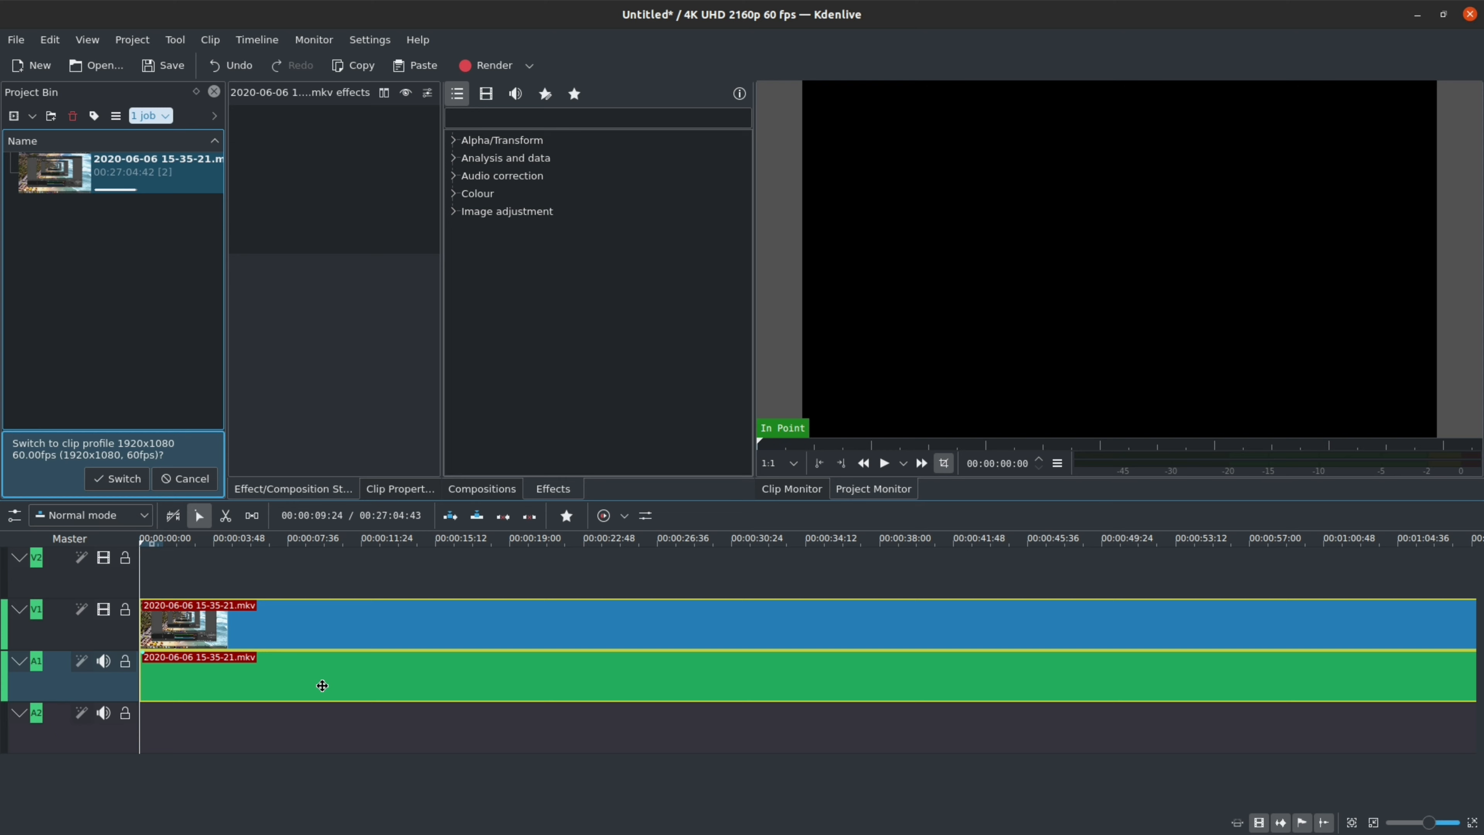
{"action": "right_click", "coordinate": [321, 631]}
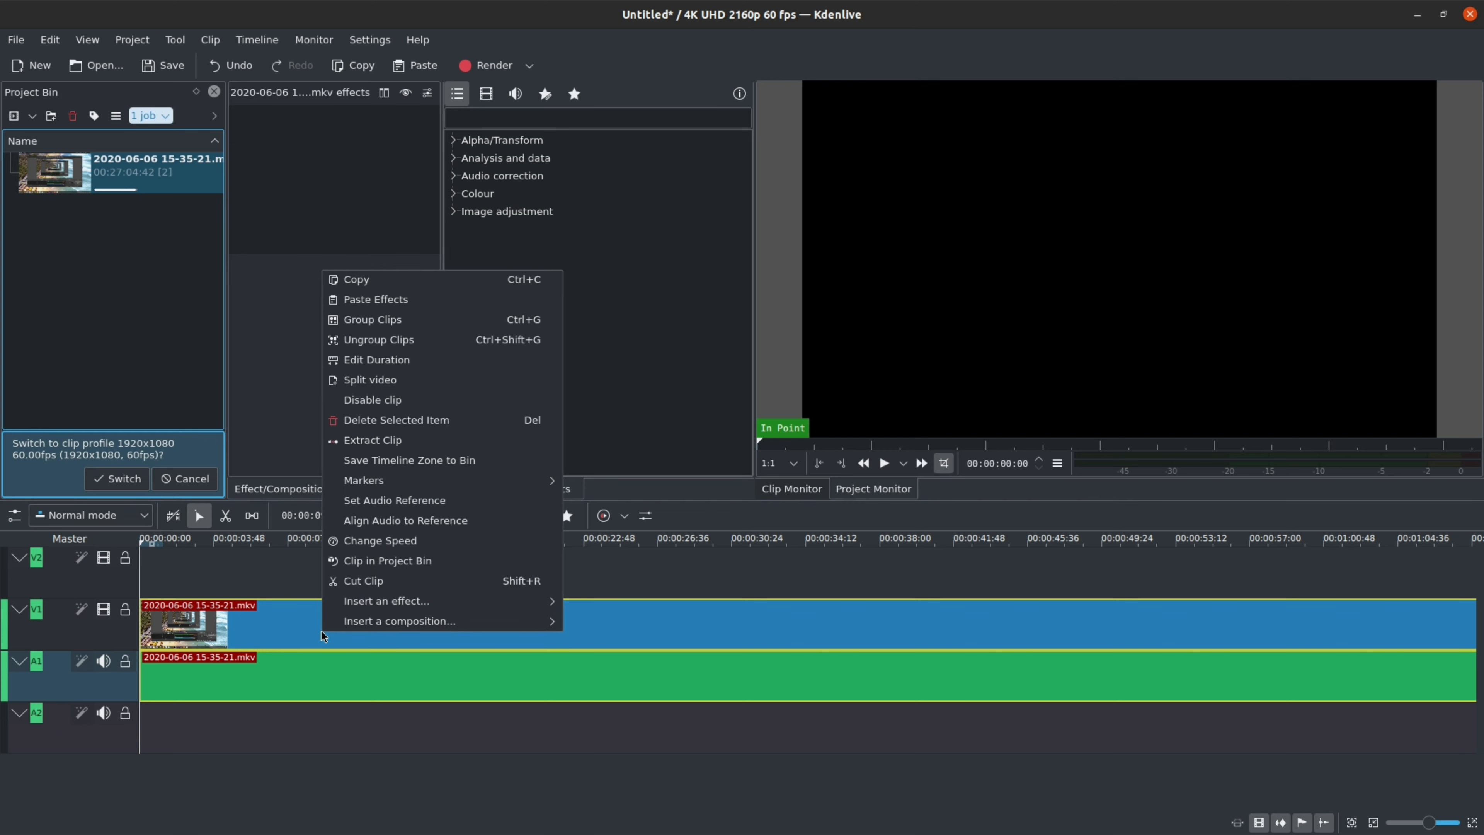
{"action": "left_click", "coordinate": [446, 342]}
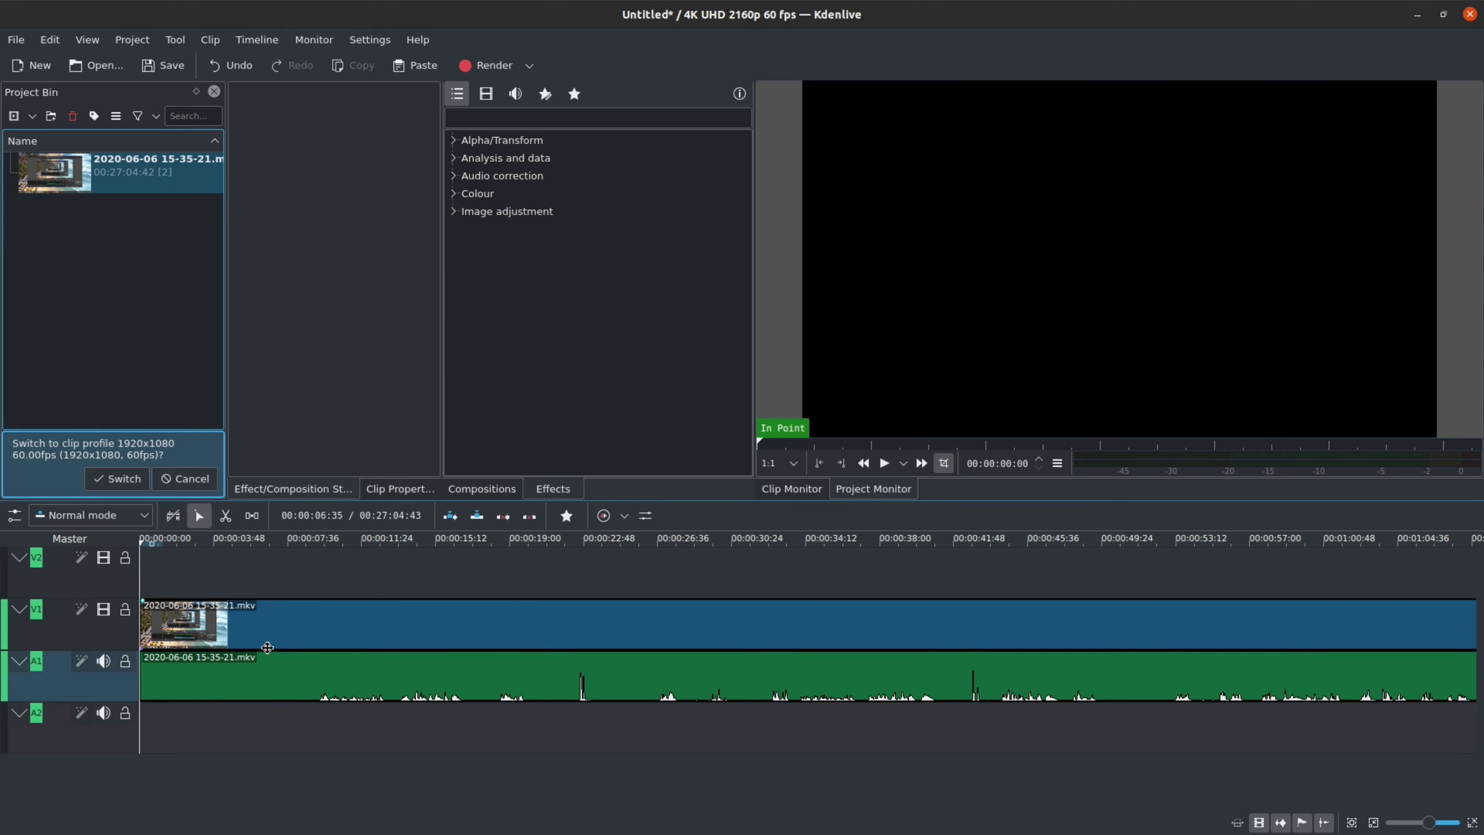
{"action": "left_click", "coordinate": [291, 673]}
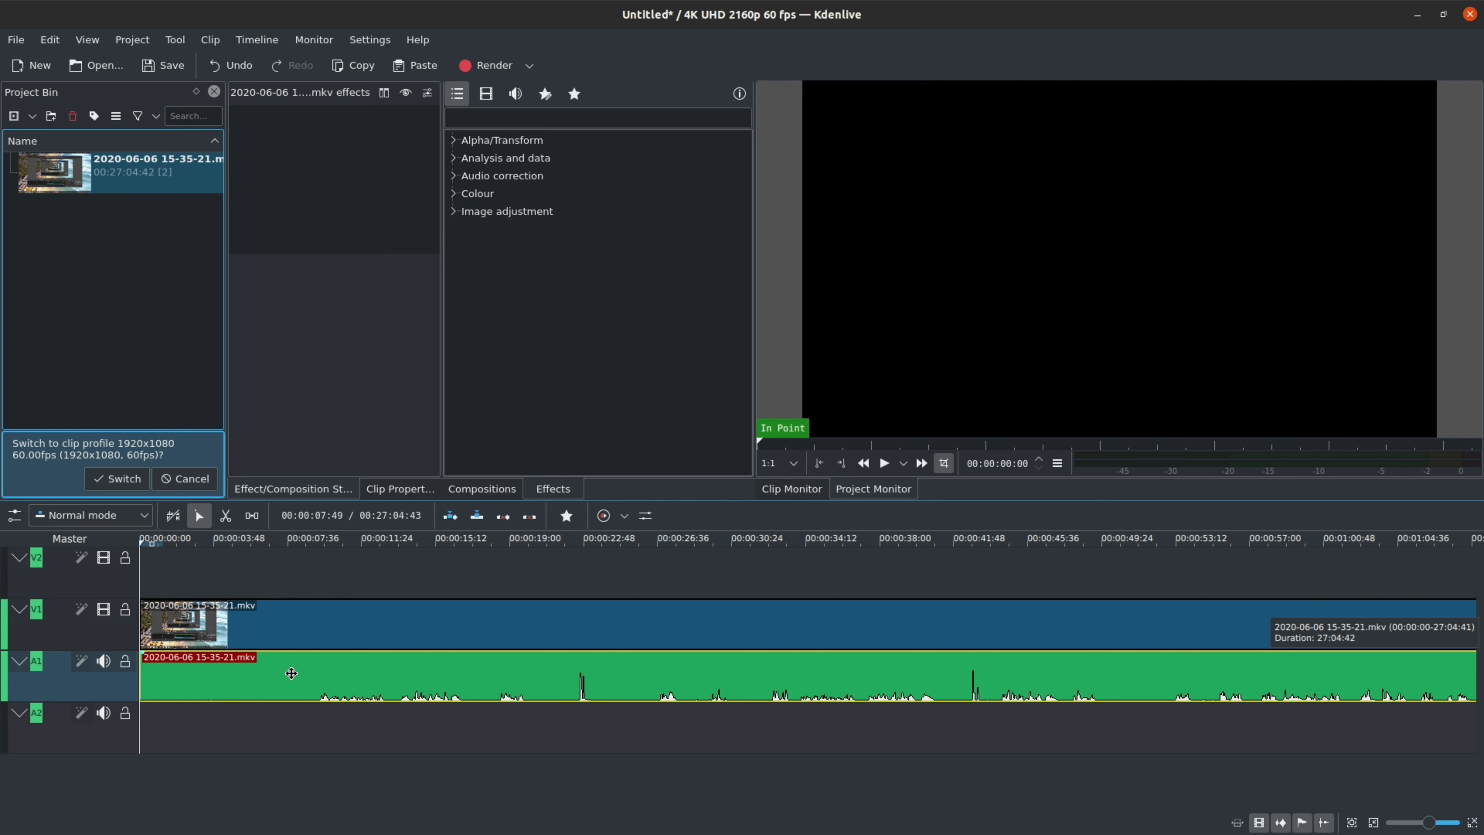
{"action": "key", "text": "Delete"}
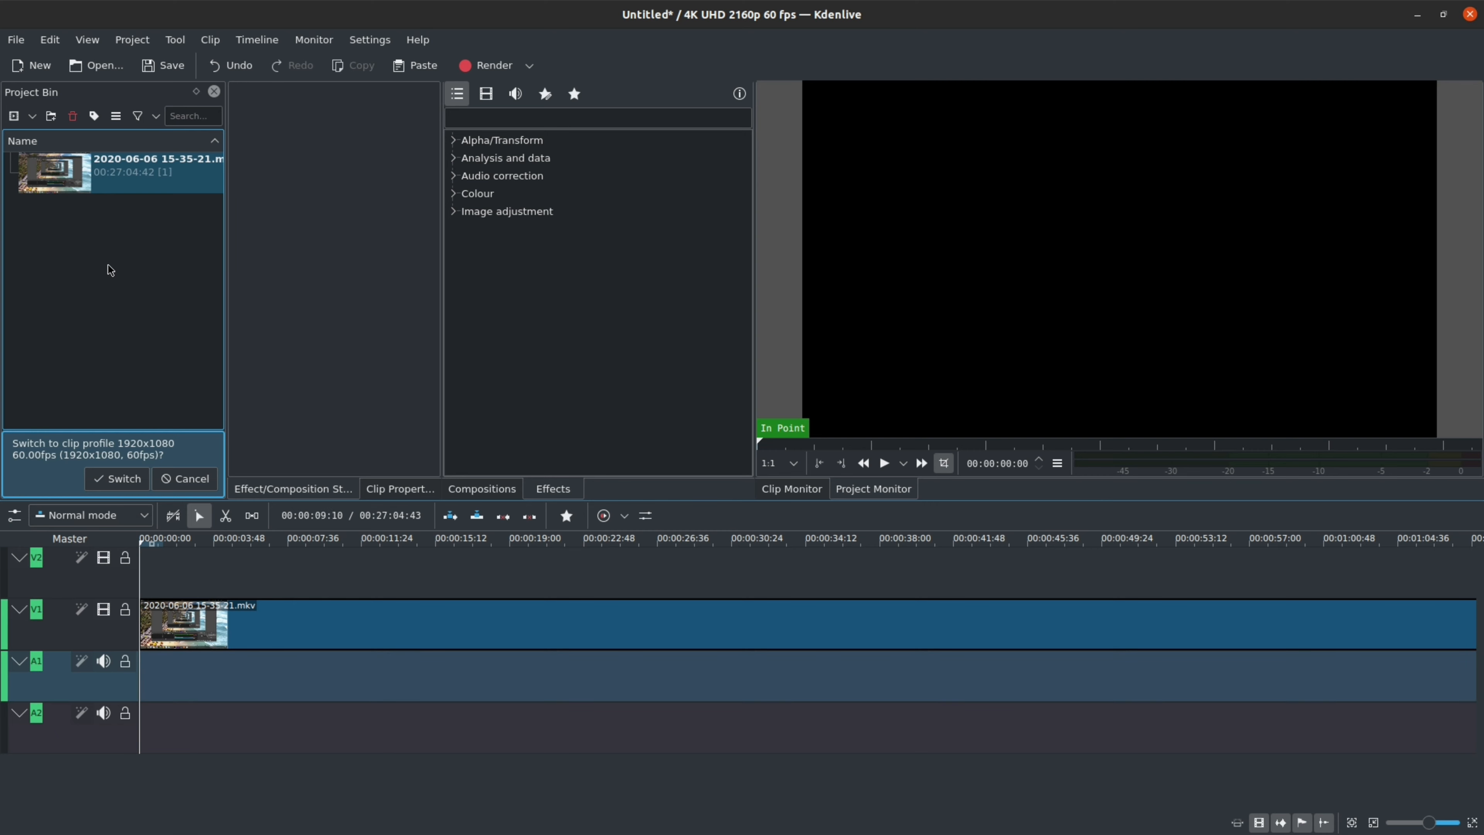
{"action": "right_click", "coordinate": [160, 253]}
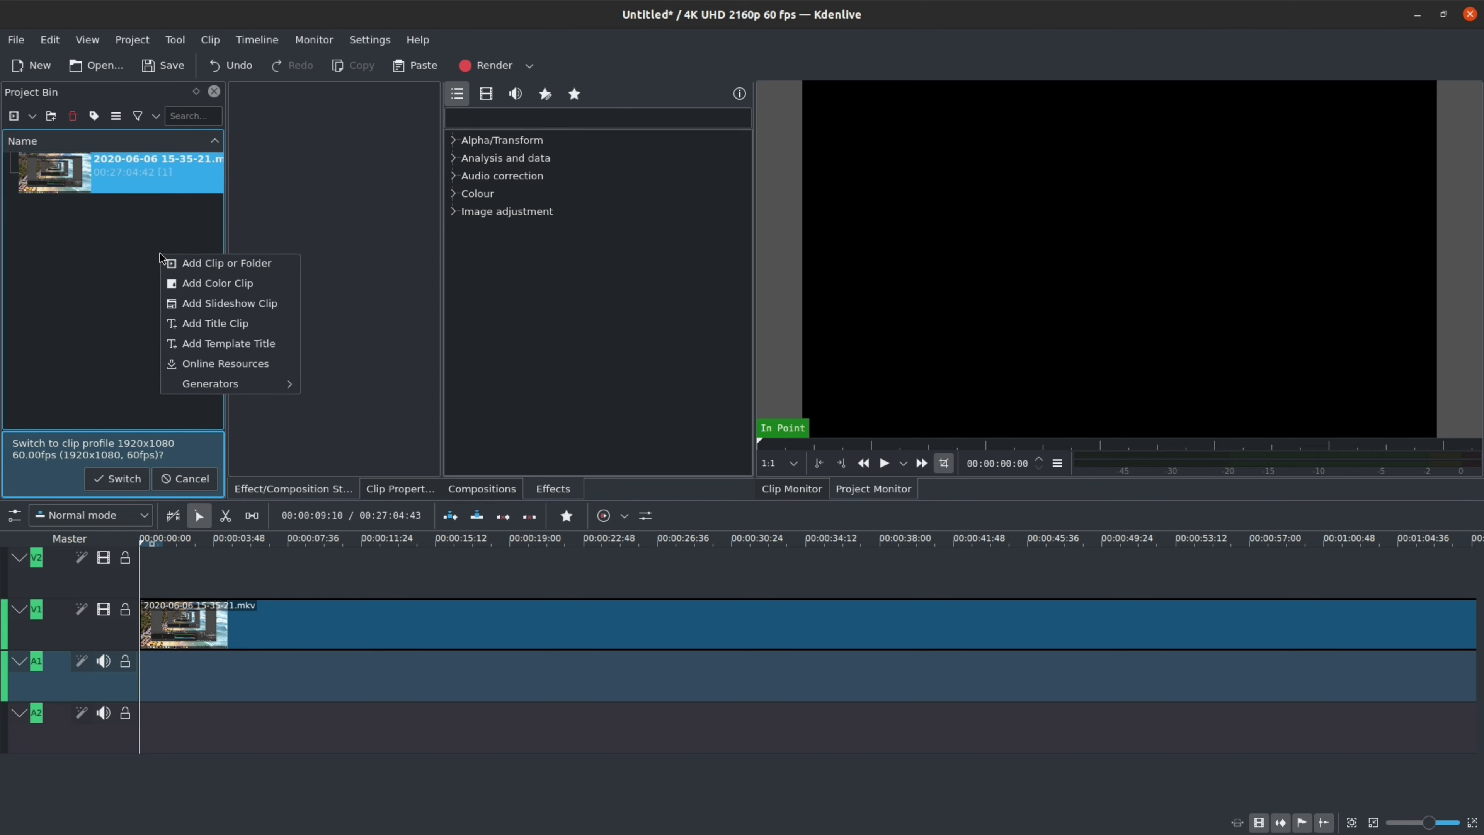
{"action": "left_click", "coordinate": [180, 264]}
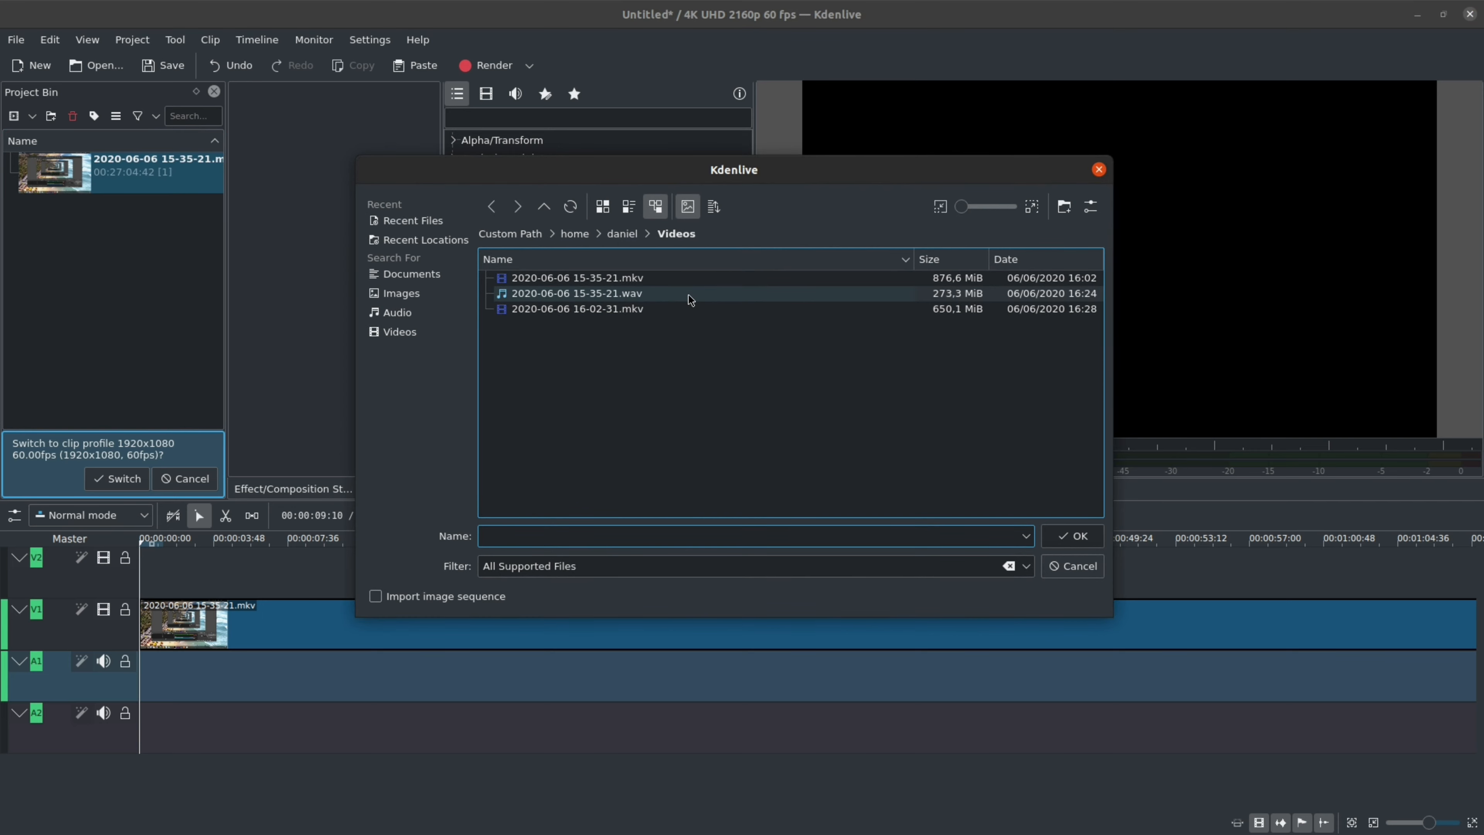
{"action": "double_click", "coordinate": [689, 295]}
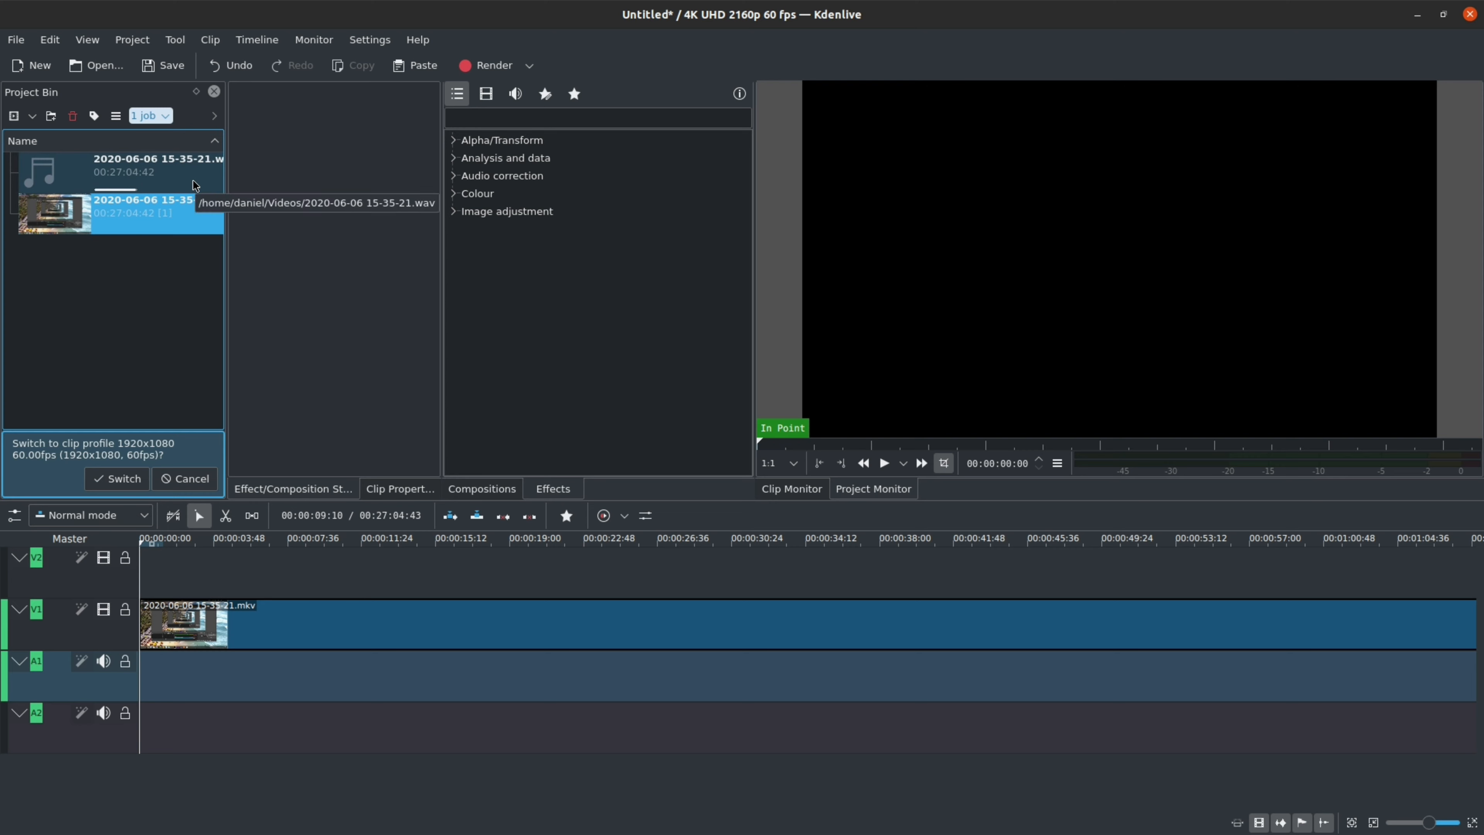
{"action": "left_click", "coordinate": [186, 188]}
{"action": "left_click_drag", "start_coordinate": [186, 186], "coordinate": [142, 683]}
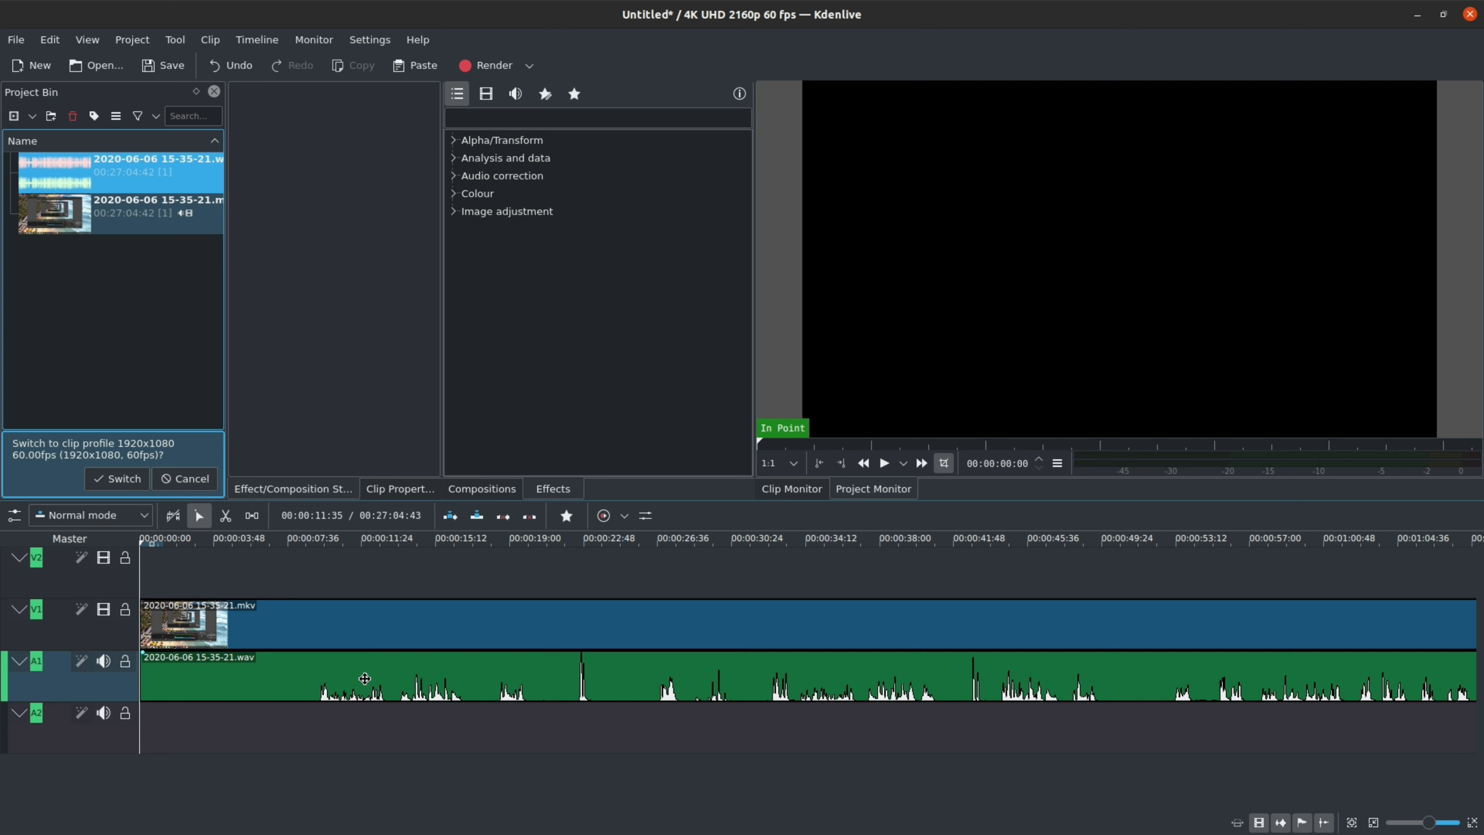
Step: Group the video clip on V1 with the WAV clip on A1 and check that they select together
{"action": "left_click_drag", "start_coordinate": [366, 677], "coordinate": [340, 629]}
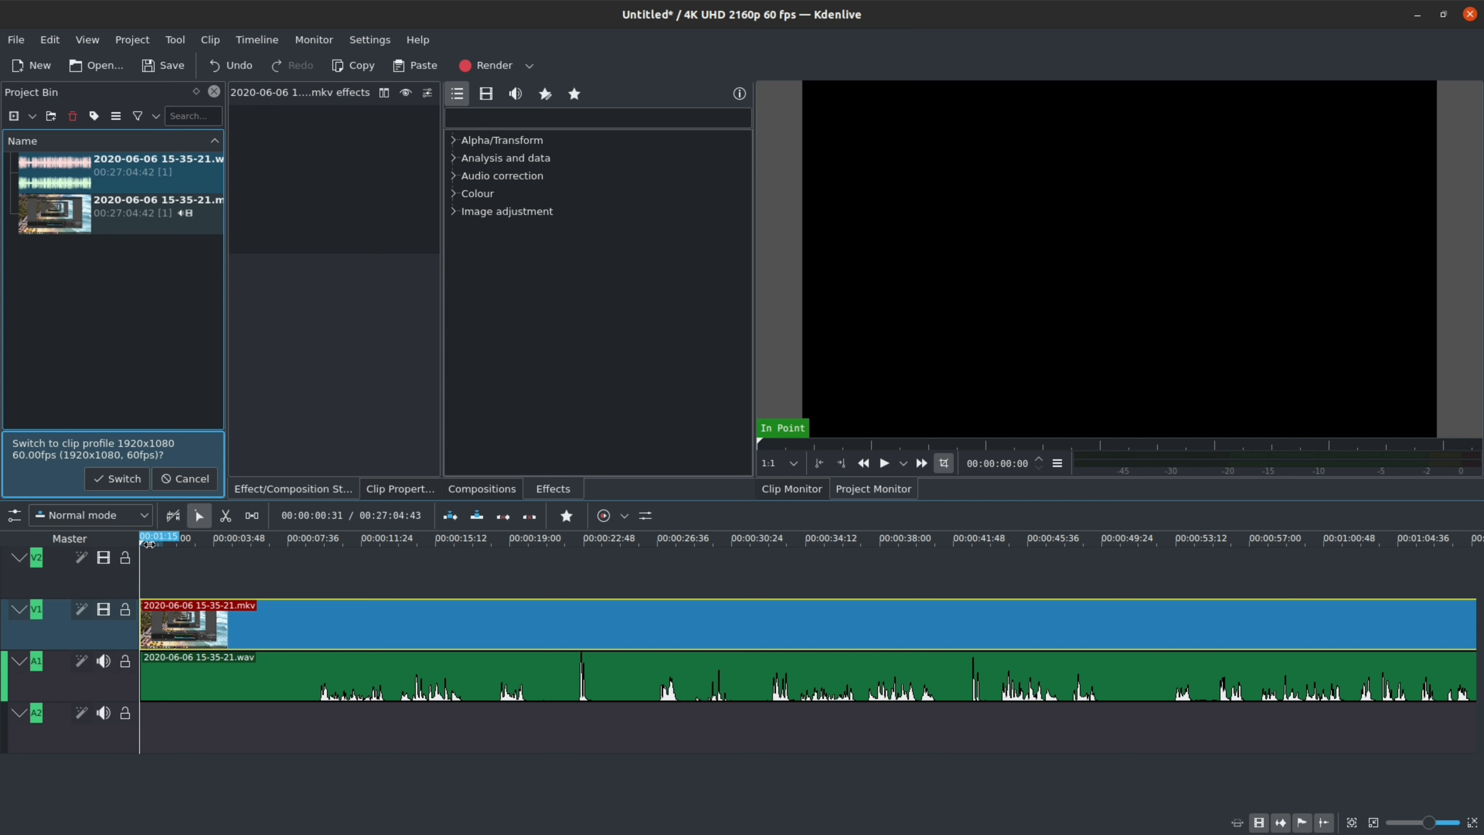
{"action": "left_click", "coordinate": [304, 671]}
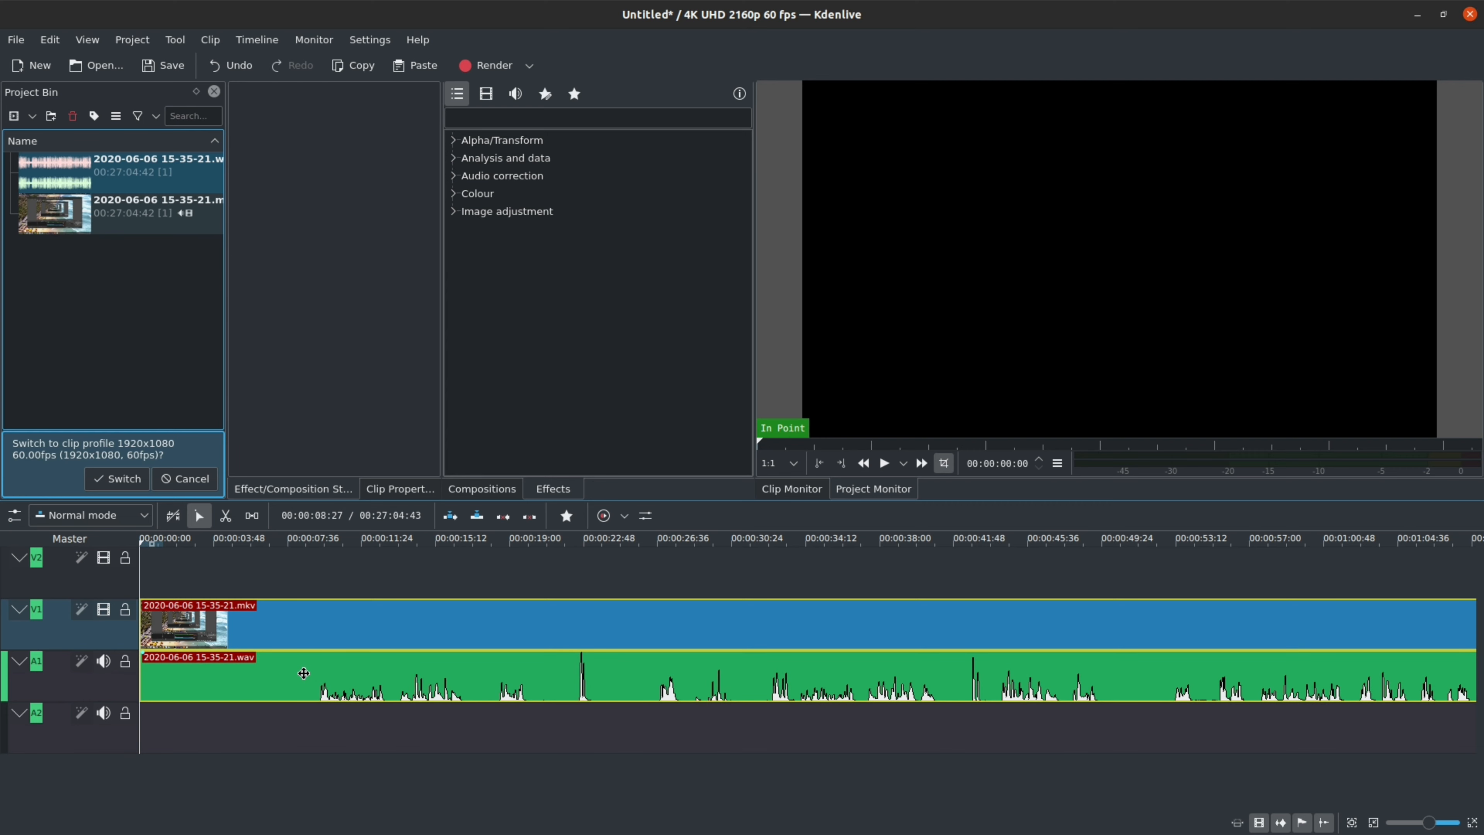
{"action": "right_click", "coordinate": [333, 633]}
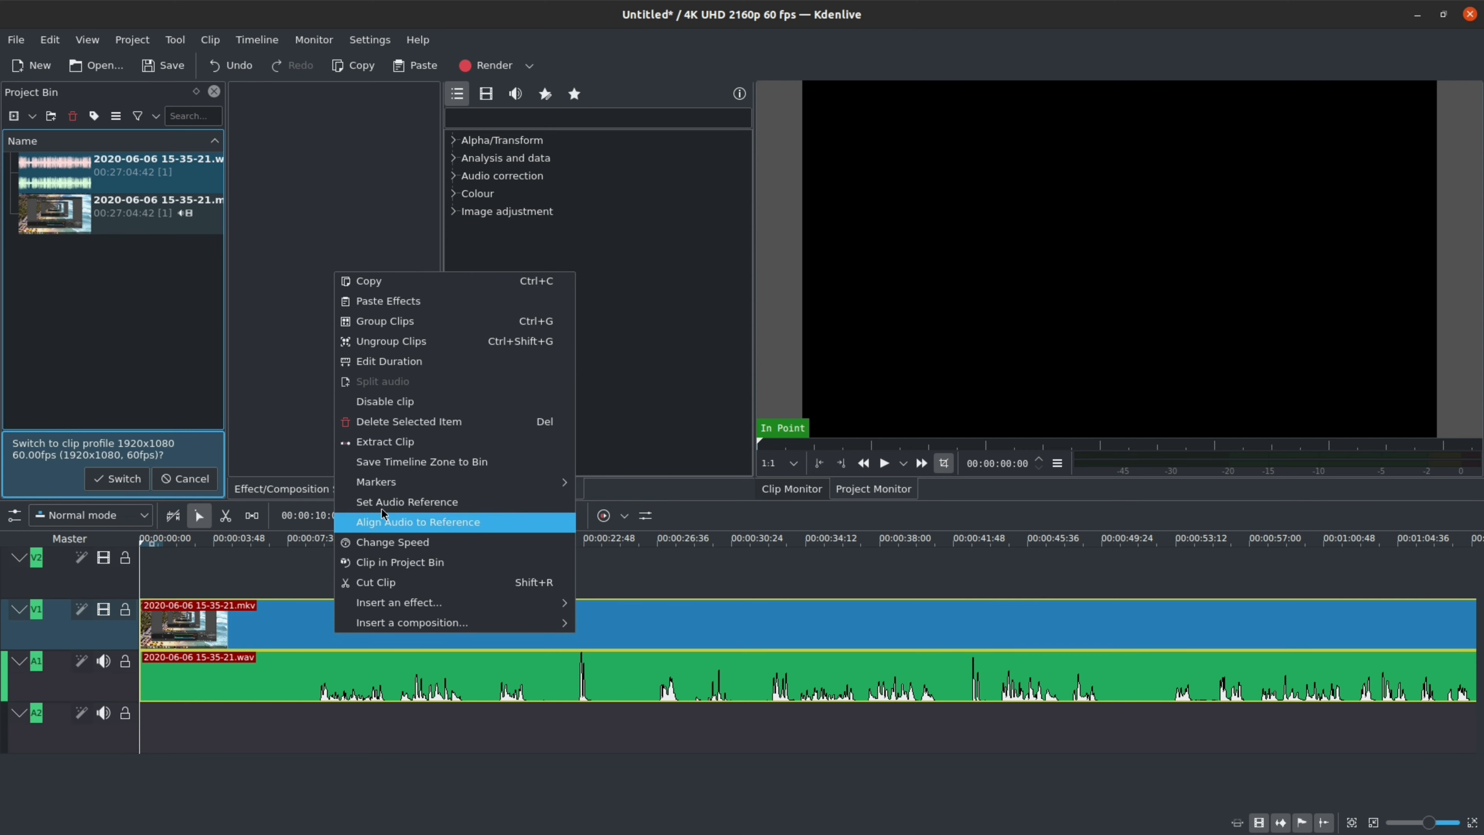
{"action": "left_click", "coordinate": [428, 320]}
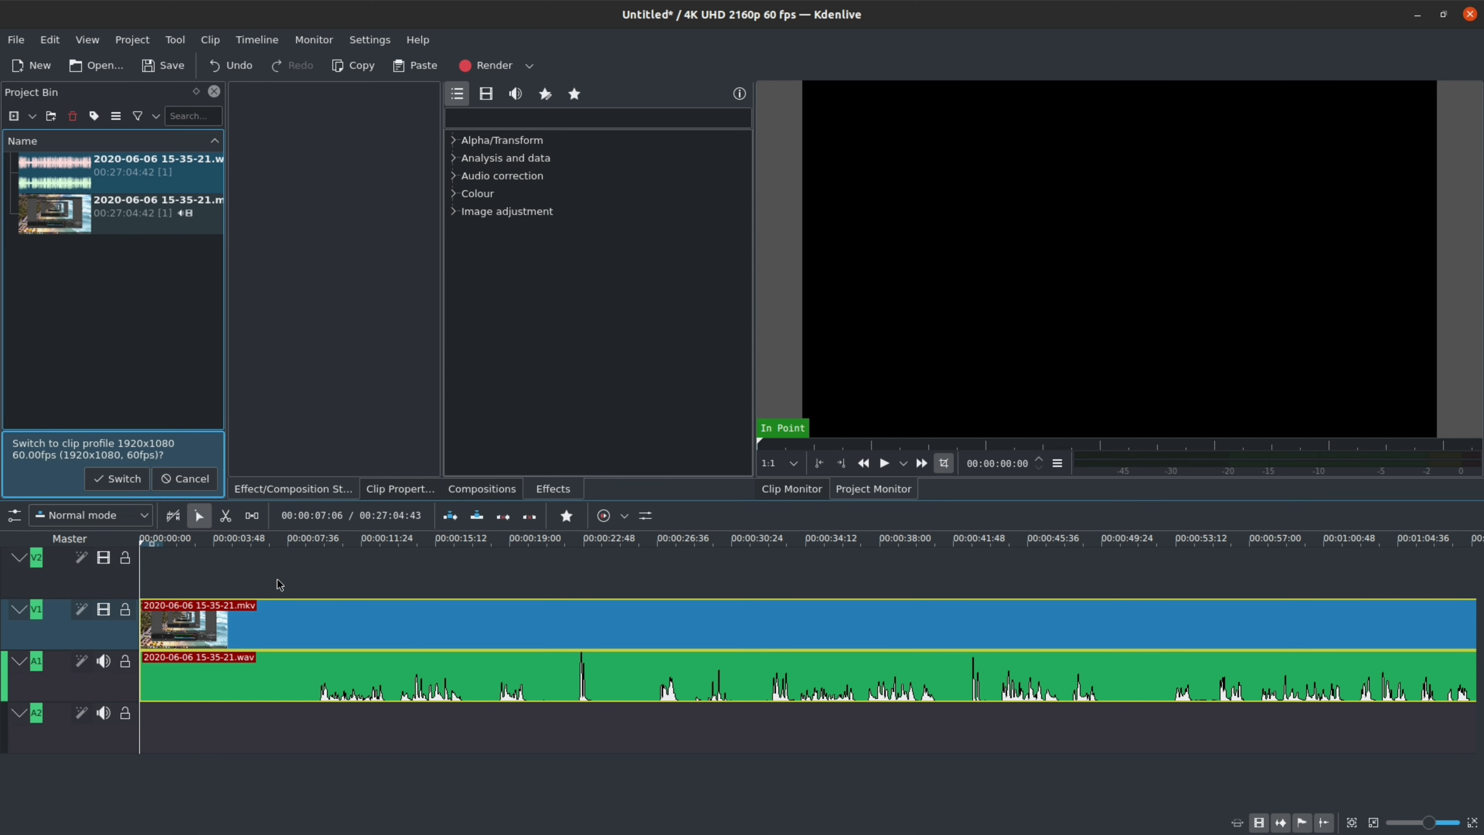
{"action": "left_click", "coordinate": [280, 585]}
{"action": "left_click", "coordinate": [314, 629]}
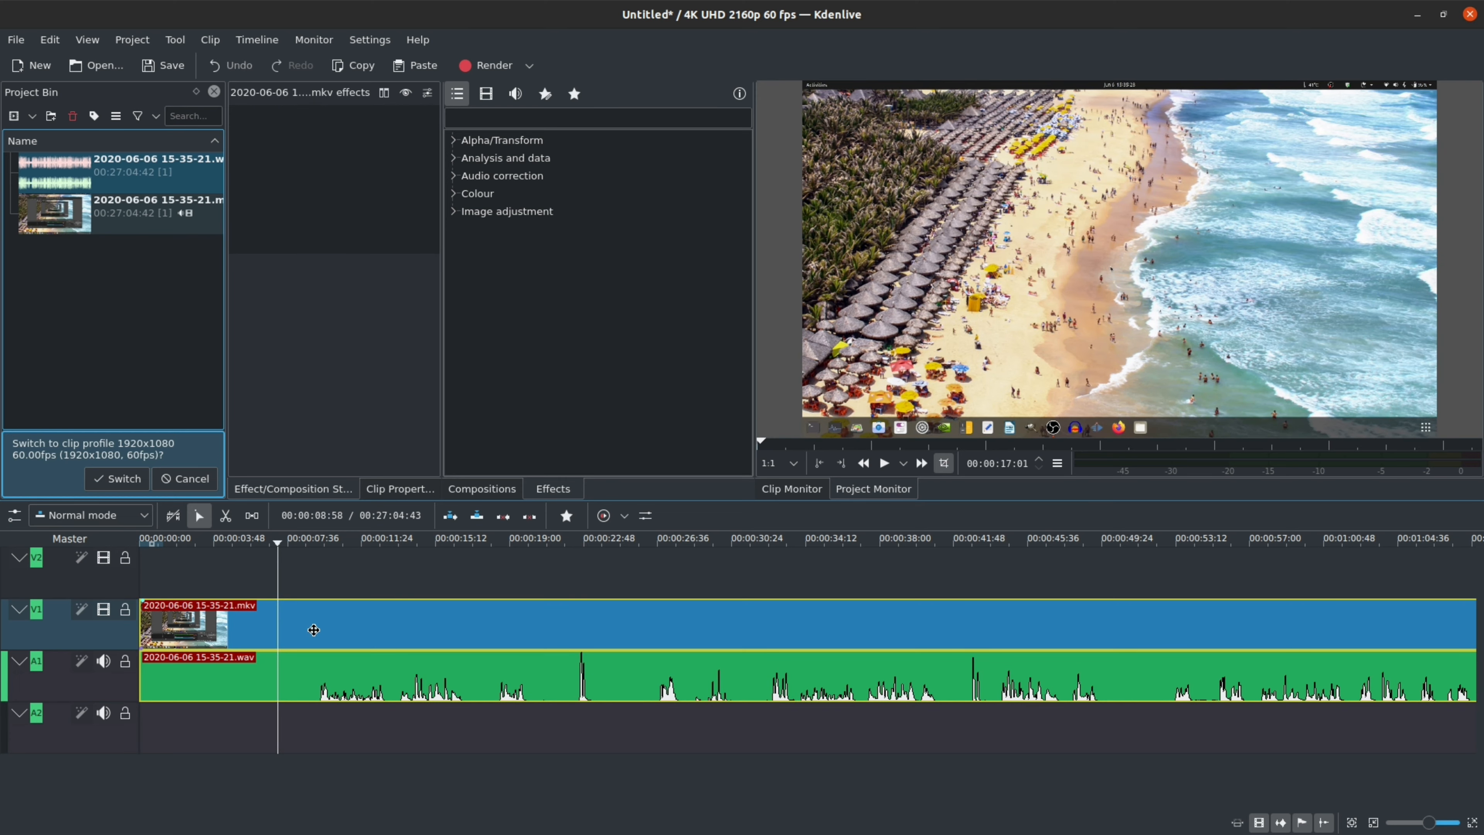
{"action": "left_click", "coordinate": [288, 684]}
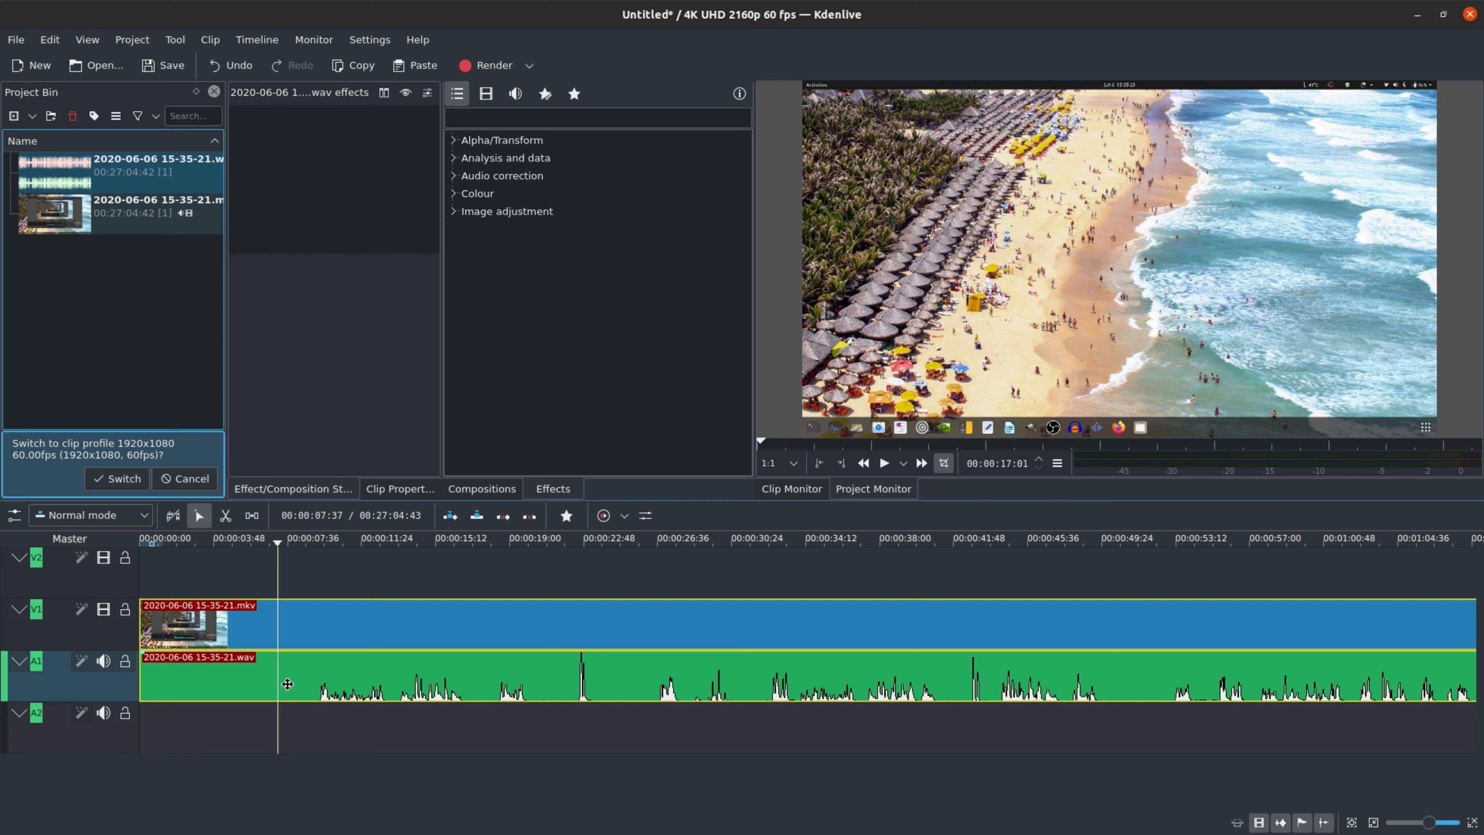
{"action": "left_click", "coordinate": [154, 580]}
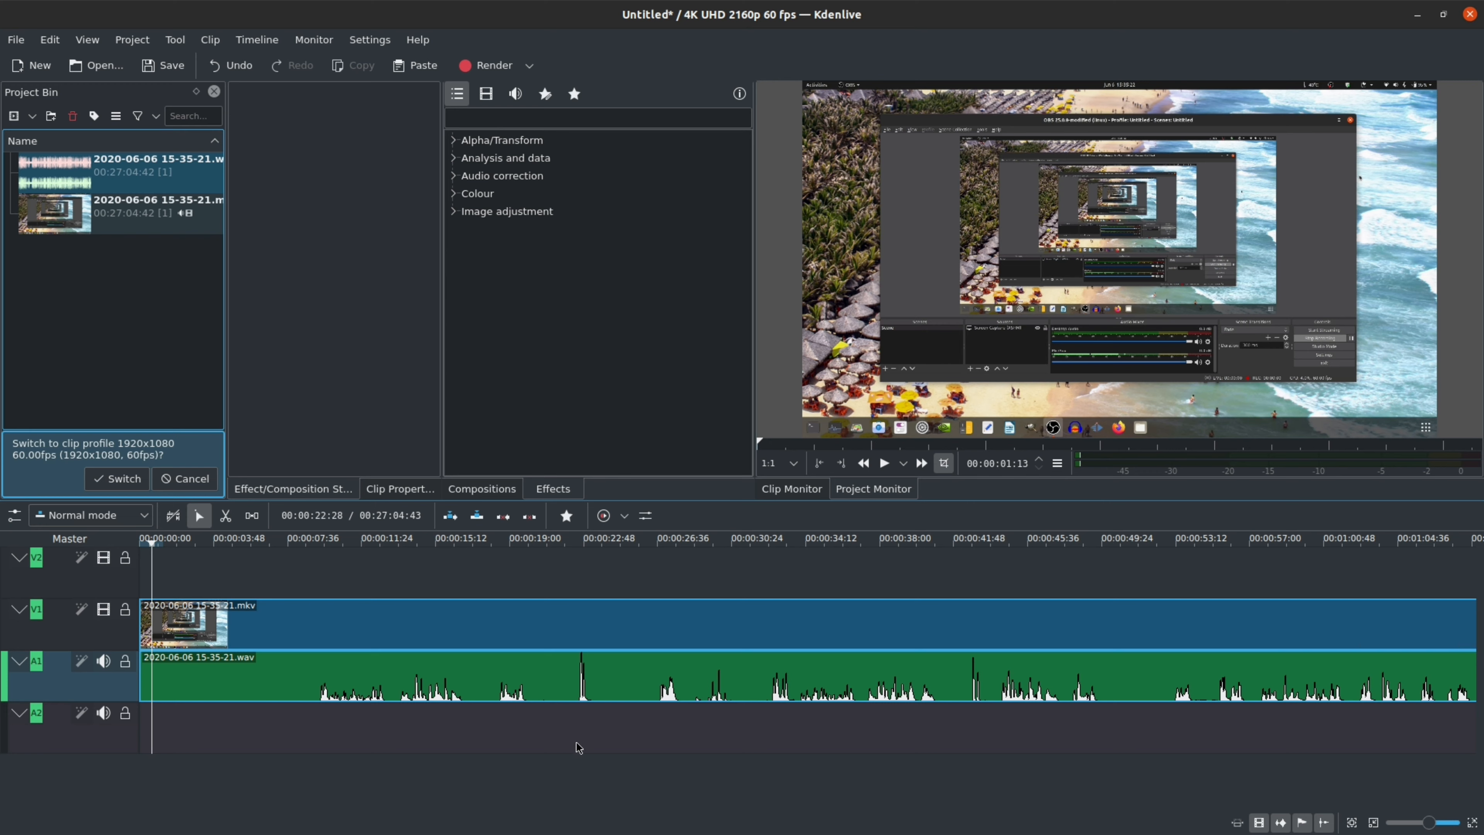
Step: Razor-cut the grouped clips at about 6, 8, 20, 22, 24, 26, 50 and 53 seconds, around the silent stretches
{"action": "left_click", "coordinate": [231, 519]}
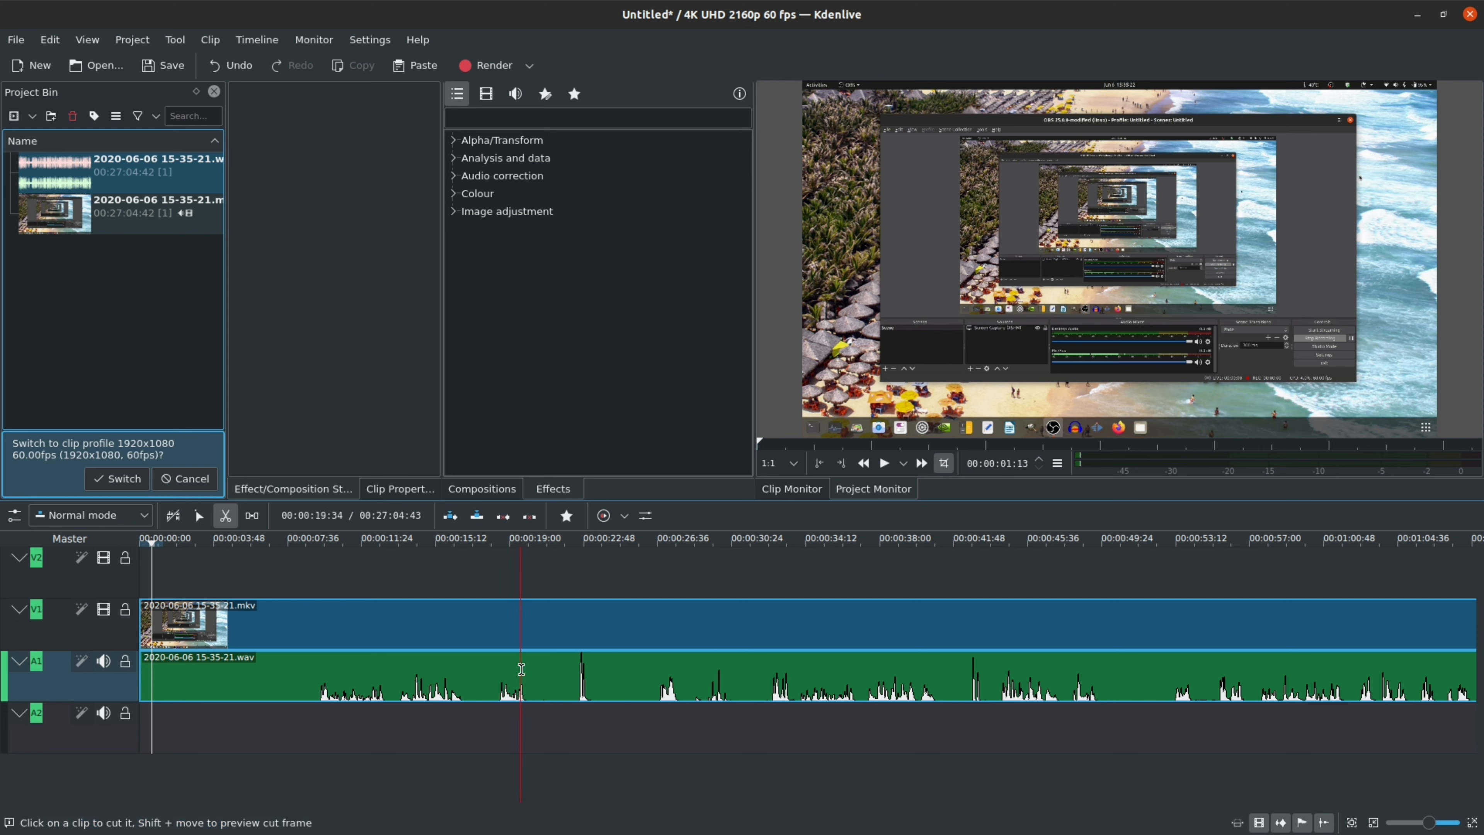
{"action": "left_click", "coordinate": [535, 669]}
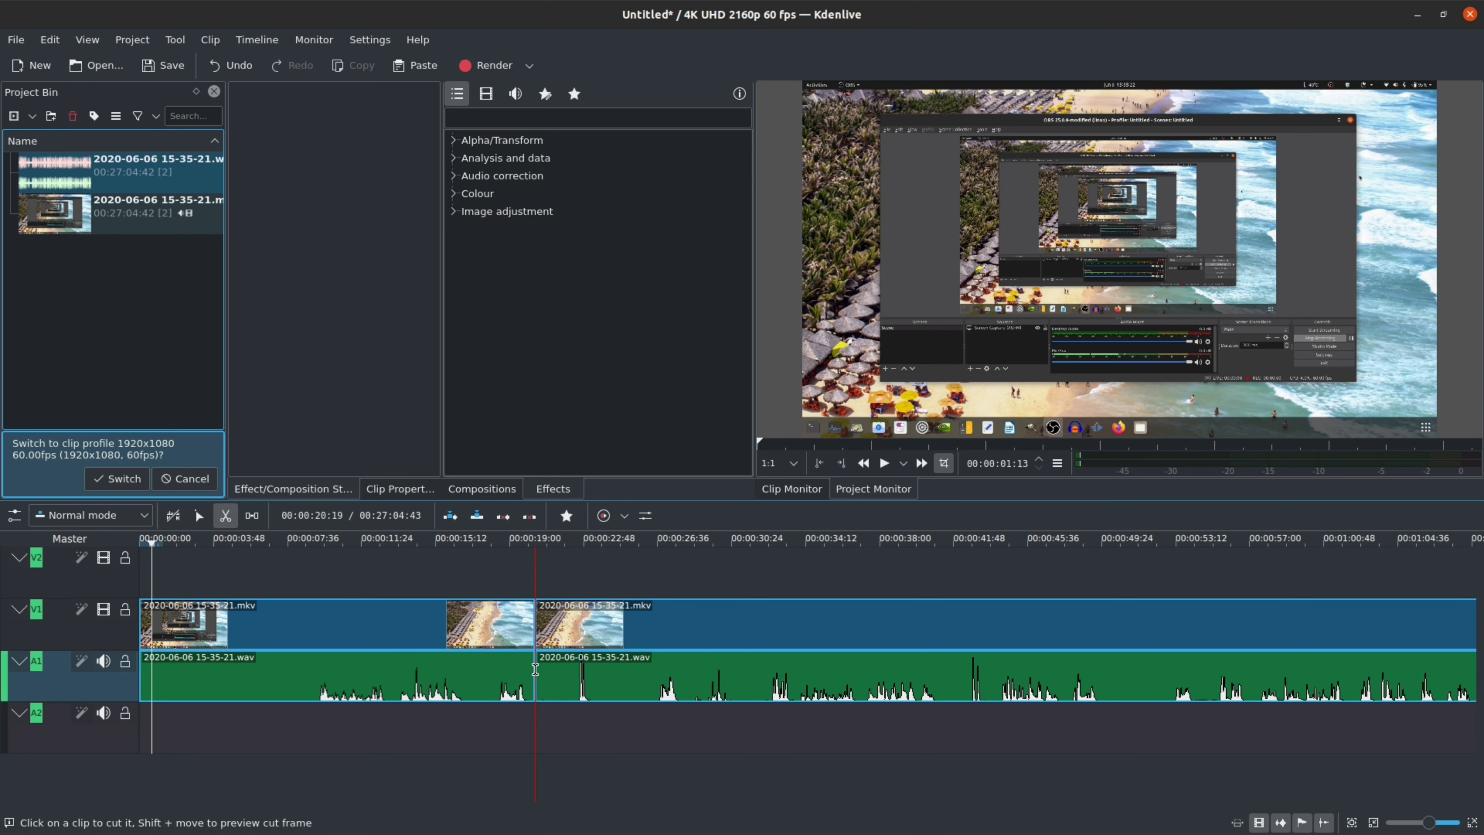
{"action": "left_click", "coordinate": [572, 671]}
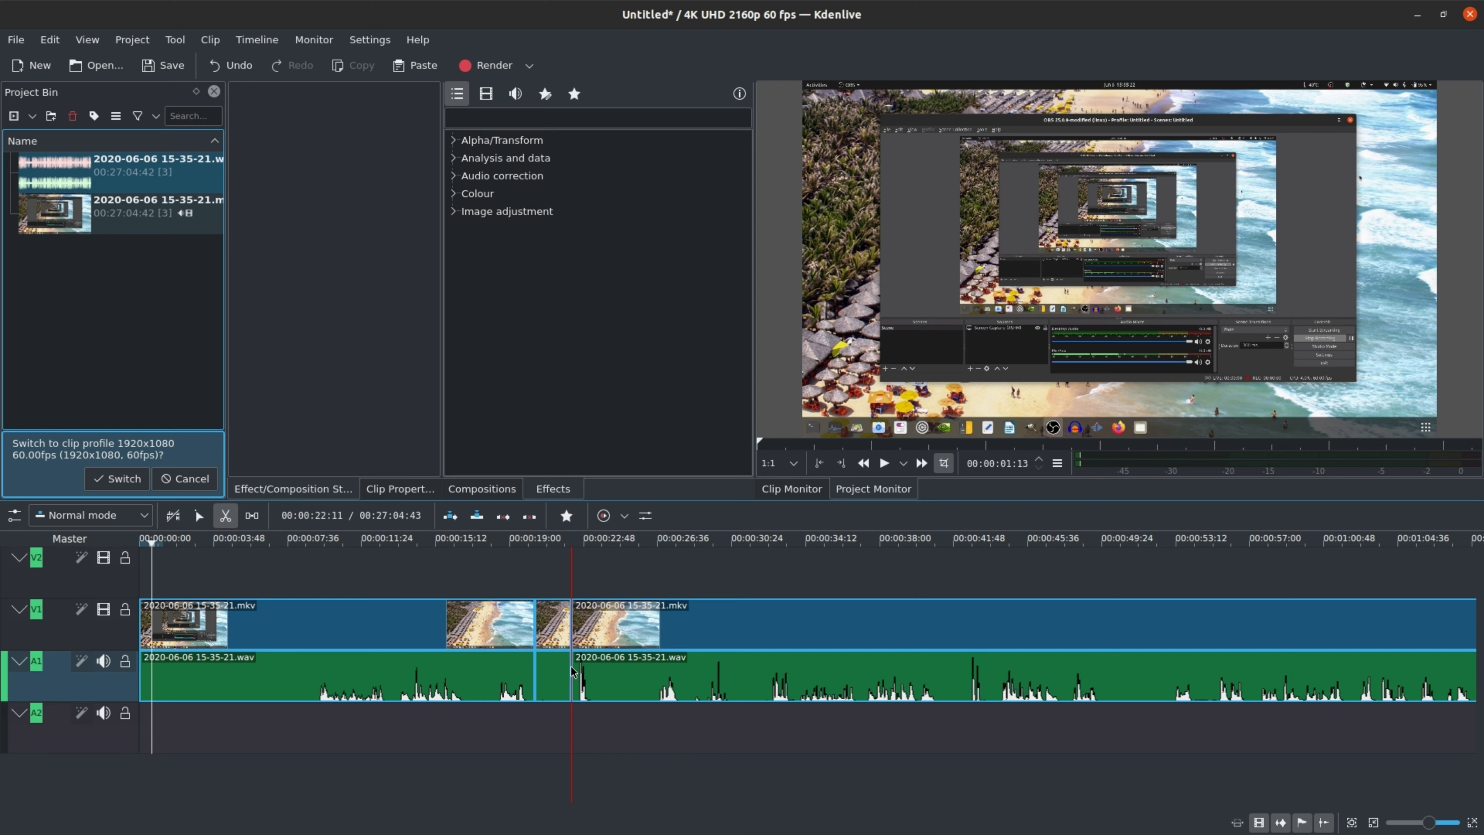
{"action": "left_click", "coordinate": [611, 667]}
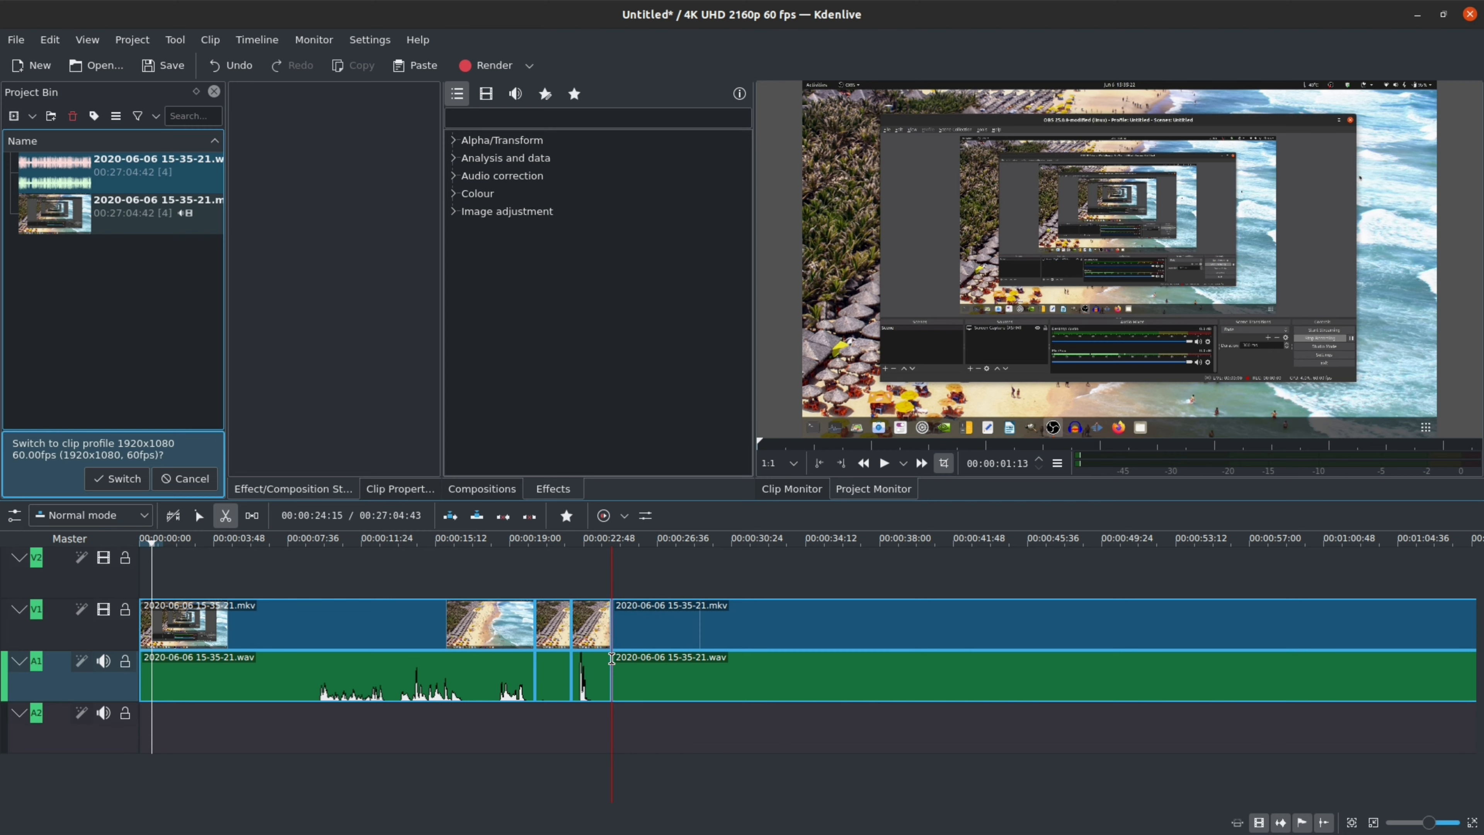
{"action": "left_click", "coordinate": [649, 659]}
{"action": "left_click", "coordinate": [1108, 637]}
{"action": "left_click", "coordinate": [1168, 637]}
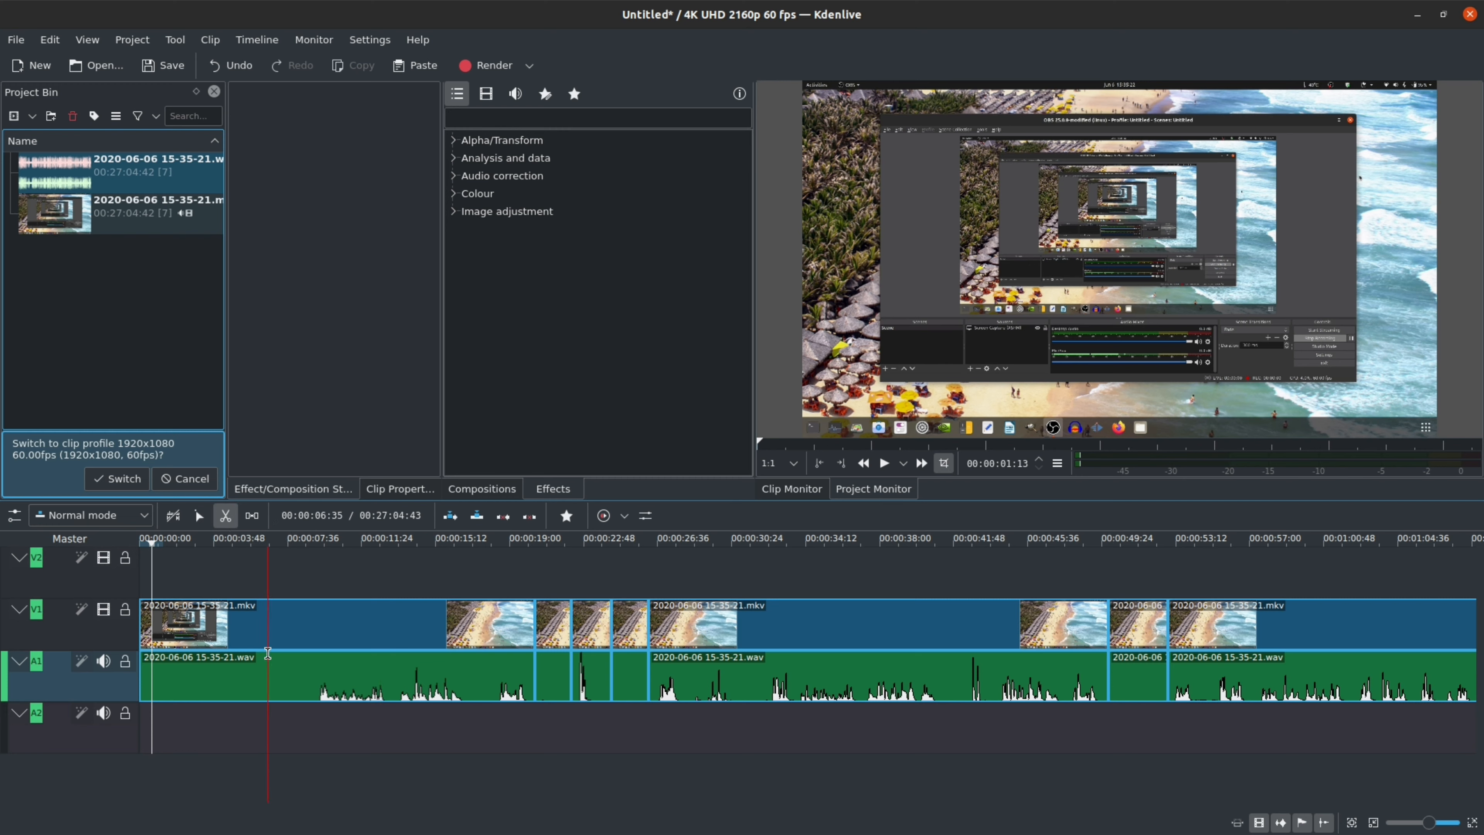
{"action": "left_click", "coordinate": [264, 638]}
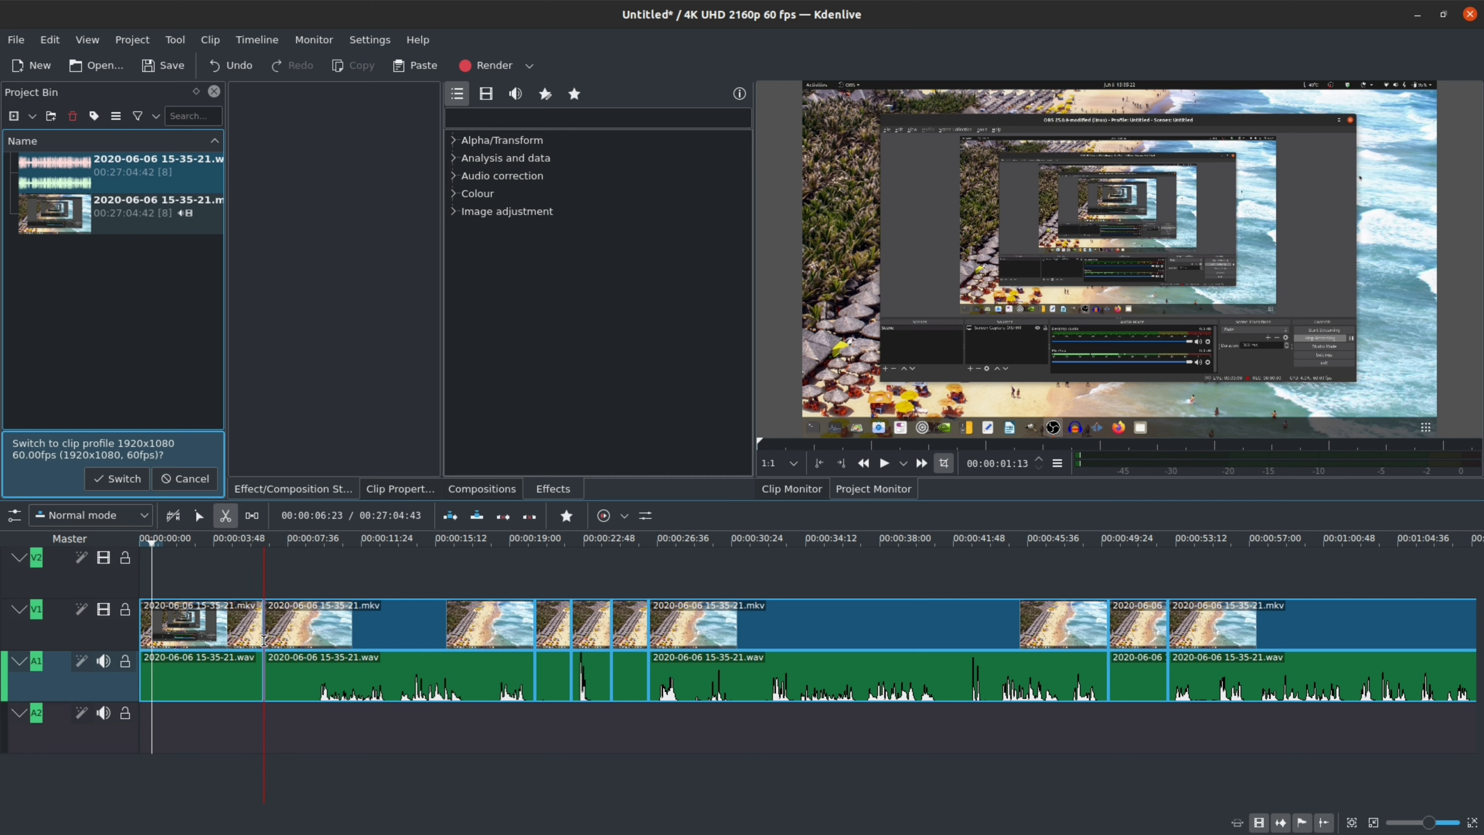
{"action": "left_click", "coordinate": [305, 638]}
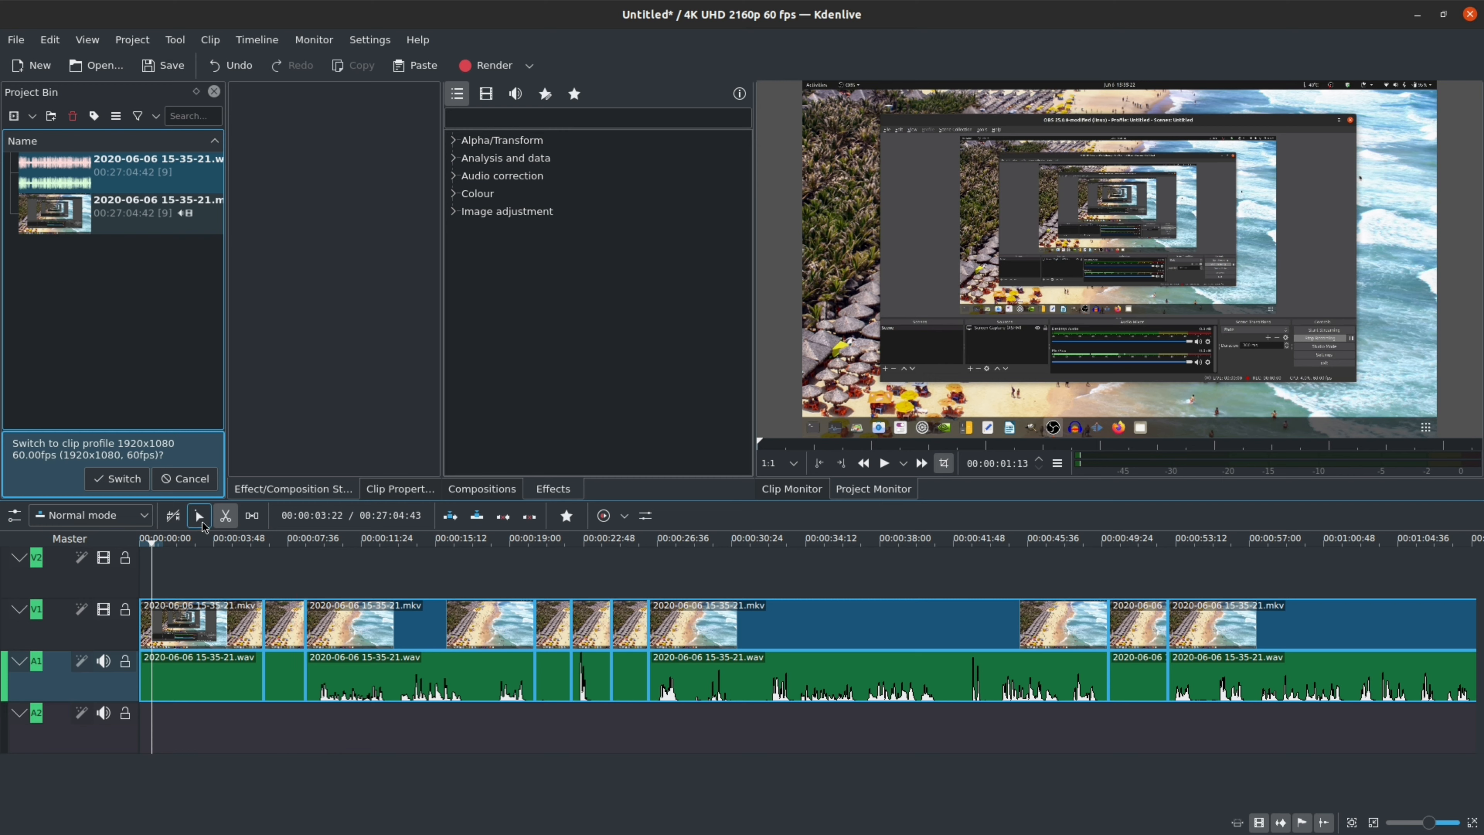
Step: Delete the short silent segments at about 6–8, 20–22 and 24–26 seconds from both tracks
{"action": "left_click", "coordinate": [200, 517]}
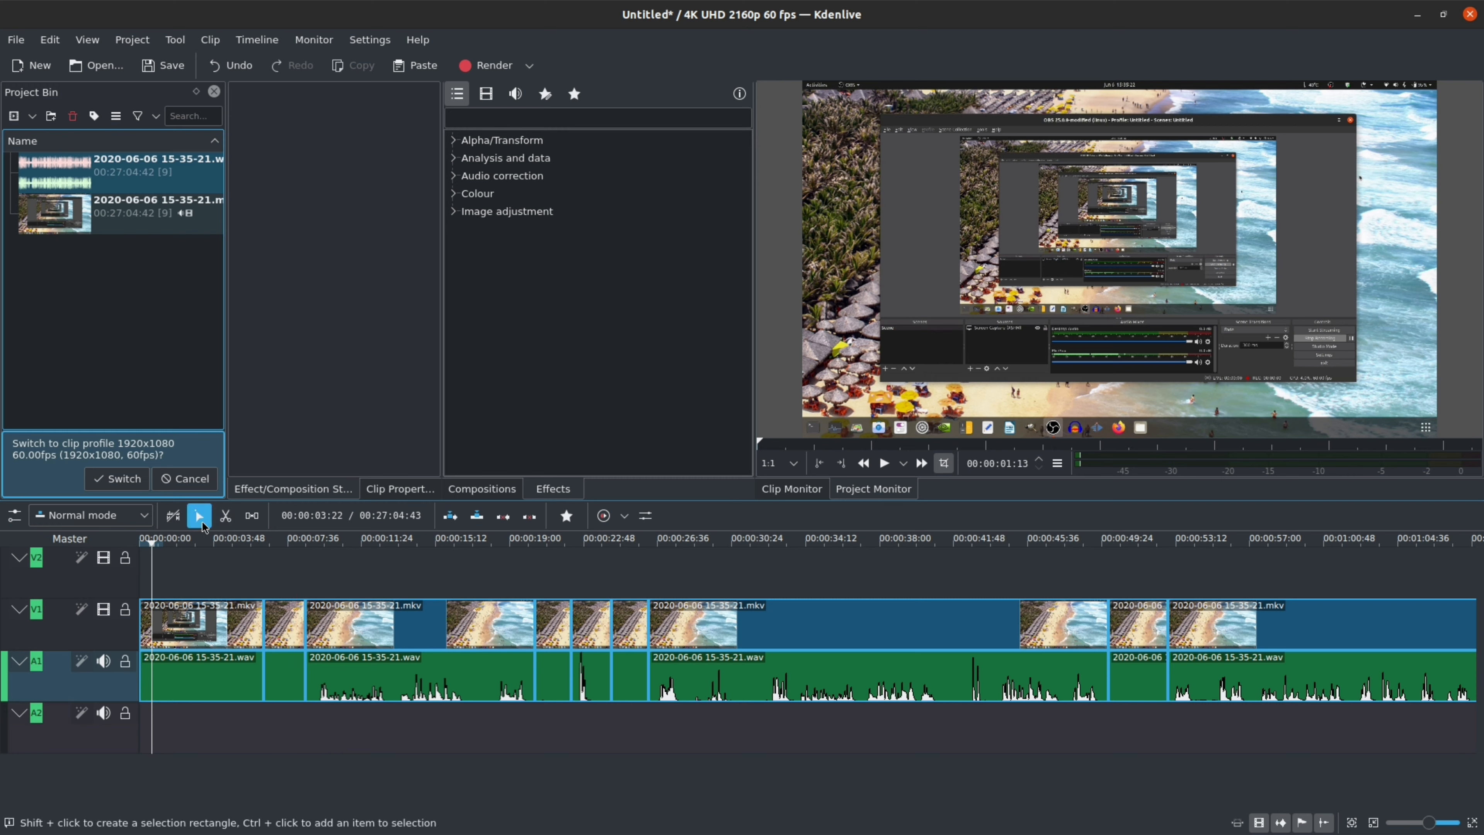
{"action": "left_click", "coordinate": [287, 630]}
{"action": "key", "text": "Delete"}
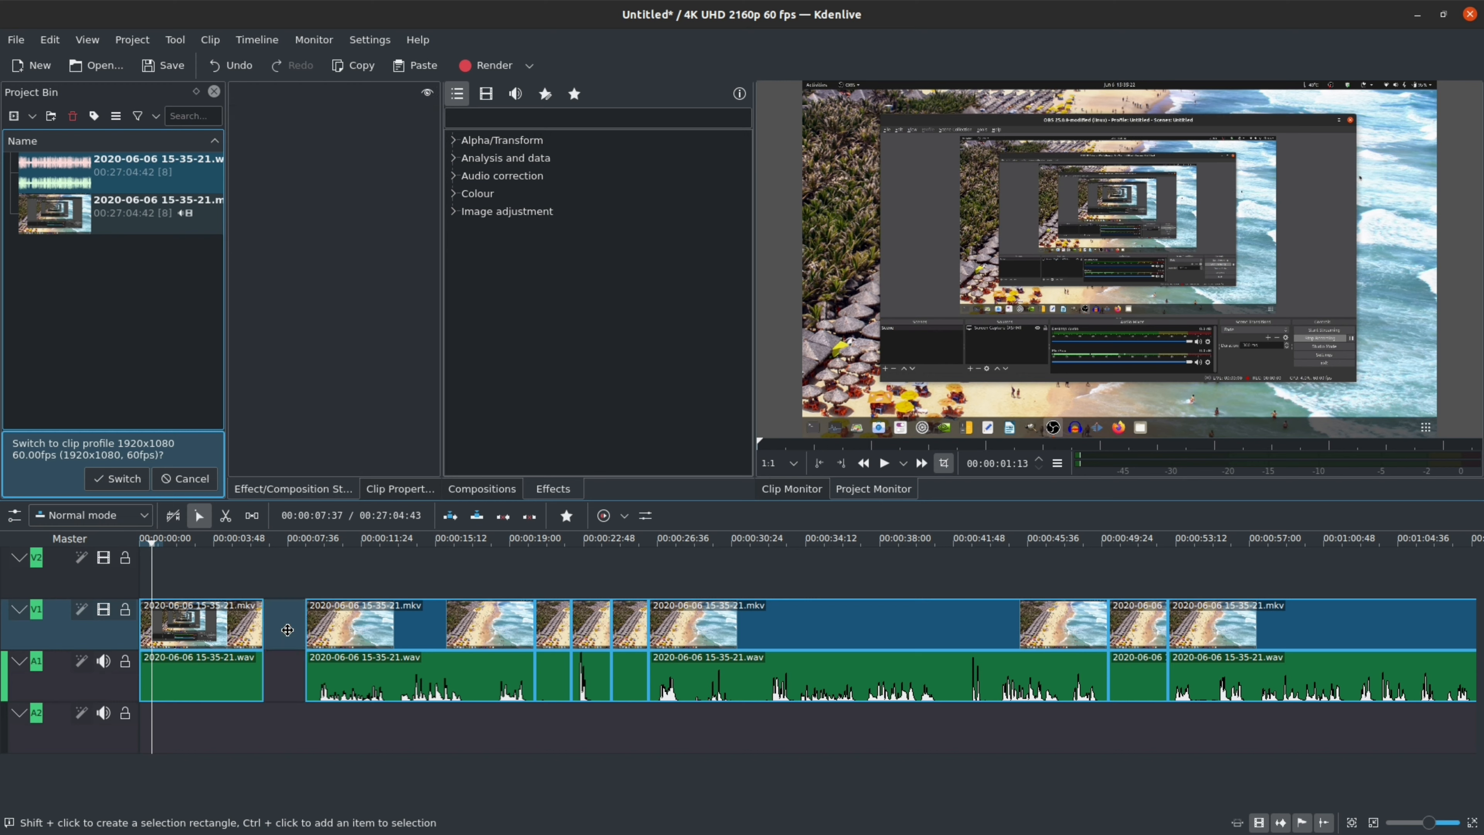
{"action": "left_click", "coordinate": [553, 623]}
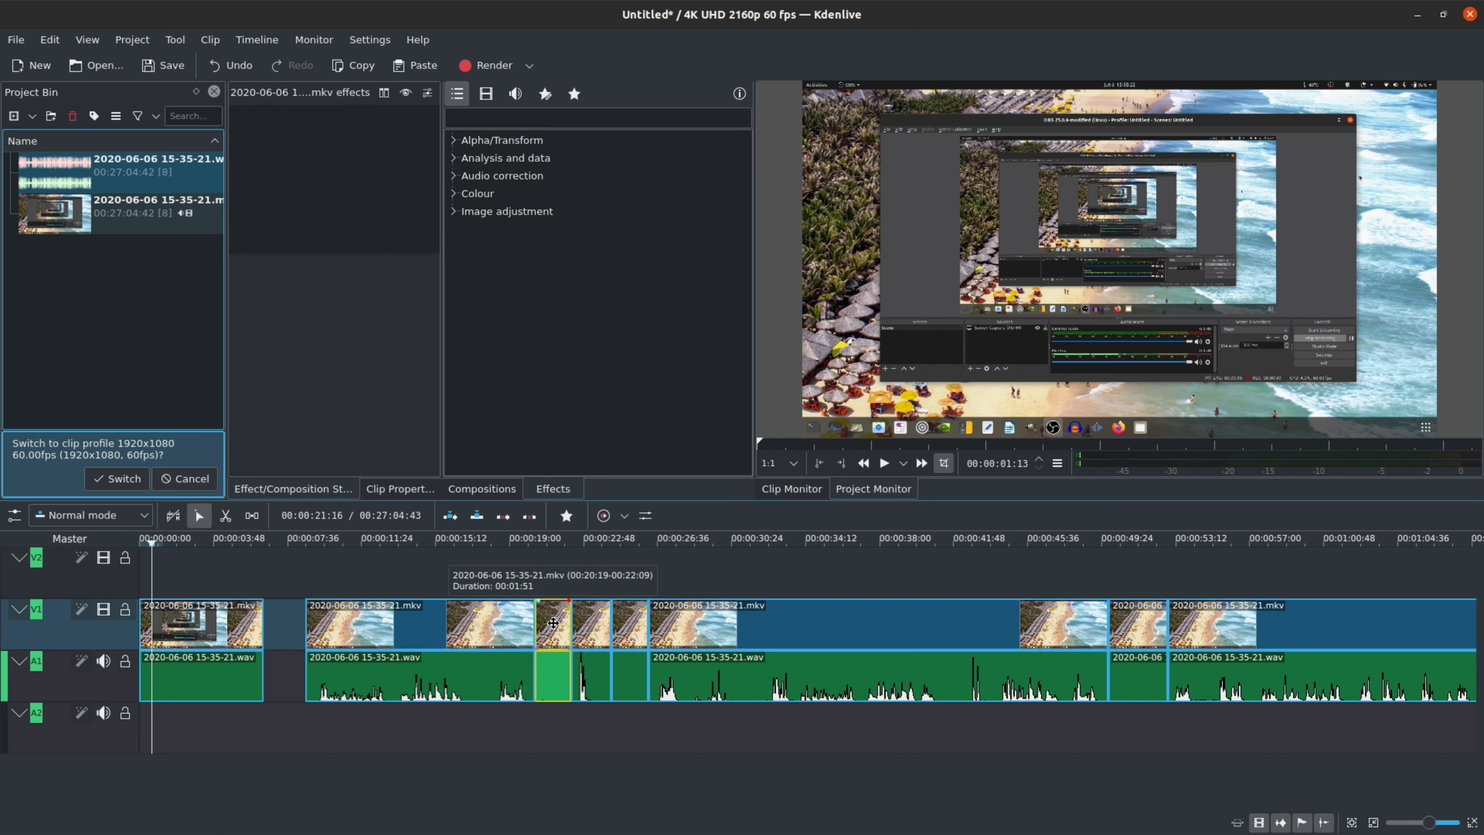
{"action": "key", "text": "Delete"}
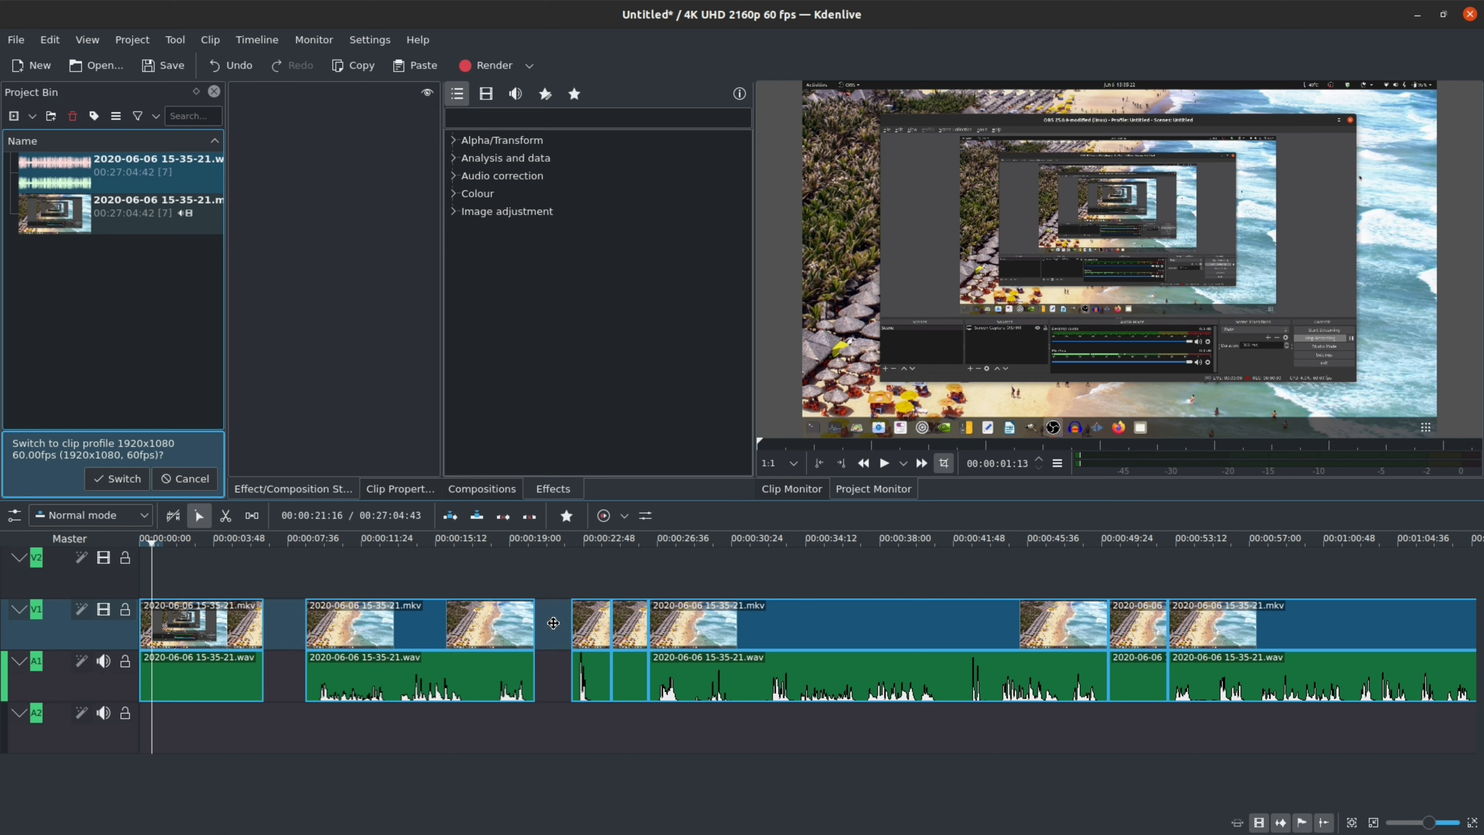
{"action": "left_click", "coordinate": [625, 620]}
{"action": "key", "text": "Delete"}
Step: Move the remaining segments earlier to close the gaps, and remove the short silent segment that began at about 50 seconds
{"action": "left_click", "coordinate": [374, 631]}
{"action": "left_click_drag", "start_coordinate": [374, 632], "coordinate": [332, 633]}
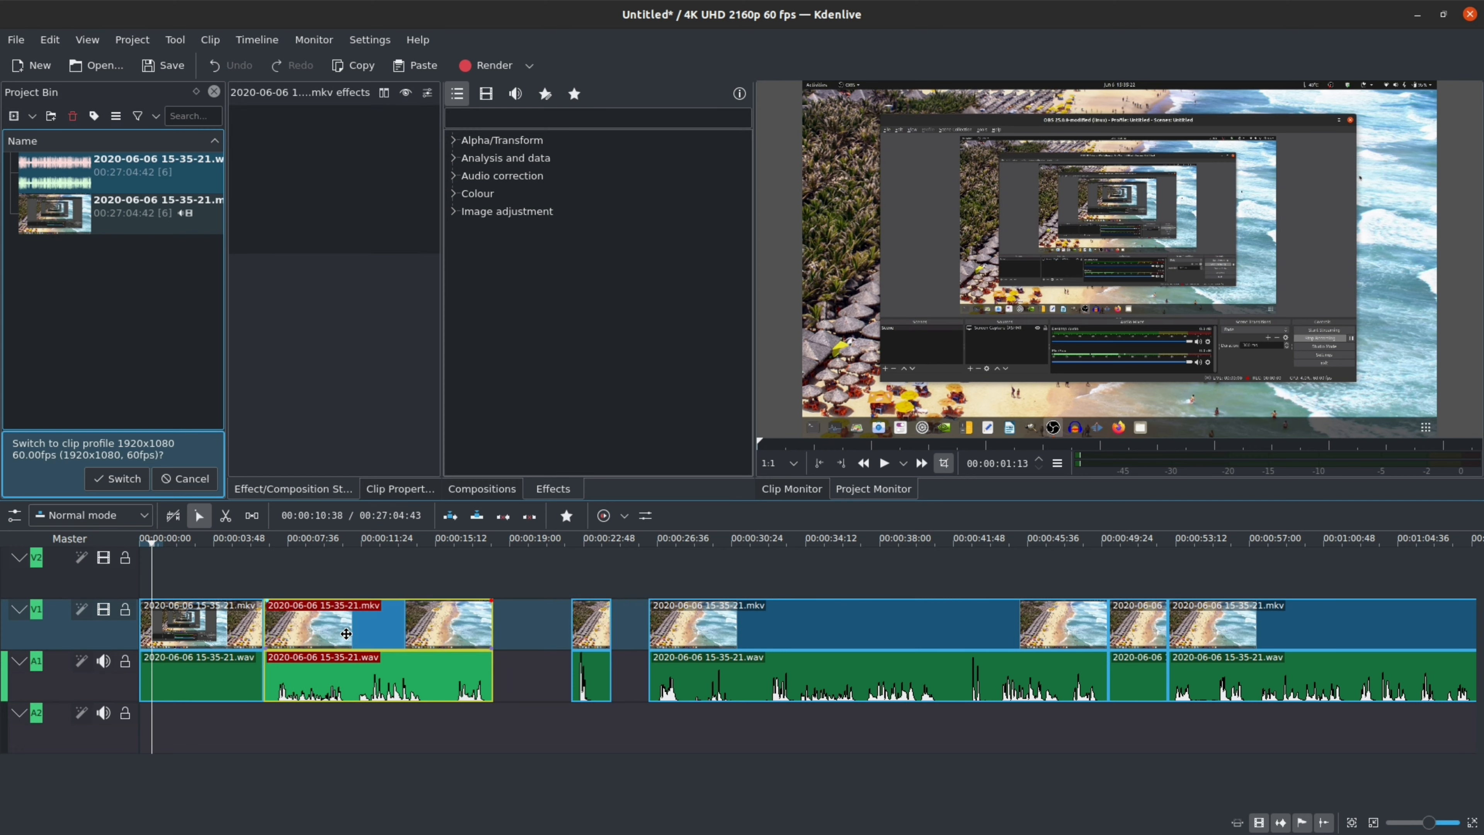
{"action": "left_click", "coordinate": [587, 633]}
{"action": "left_click_drag", "start_coordinate": [587, 633], "coordinate": [509, 633]}
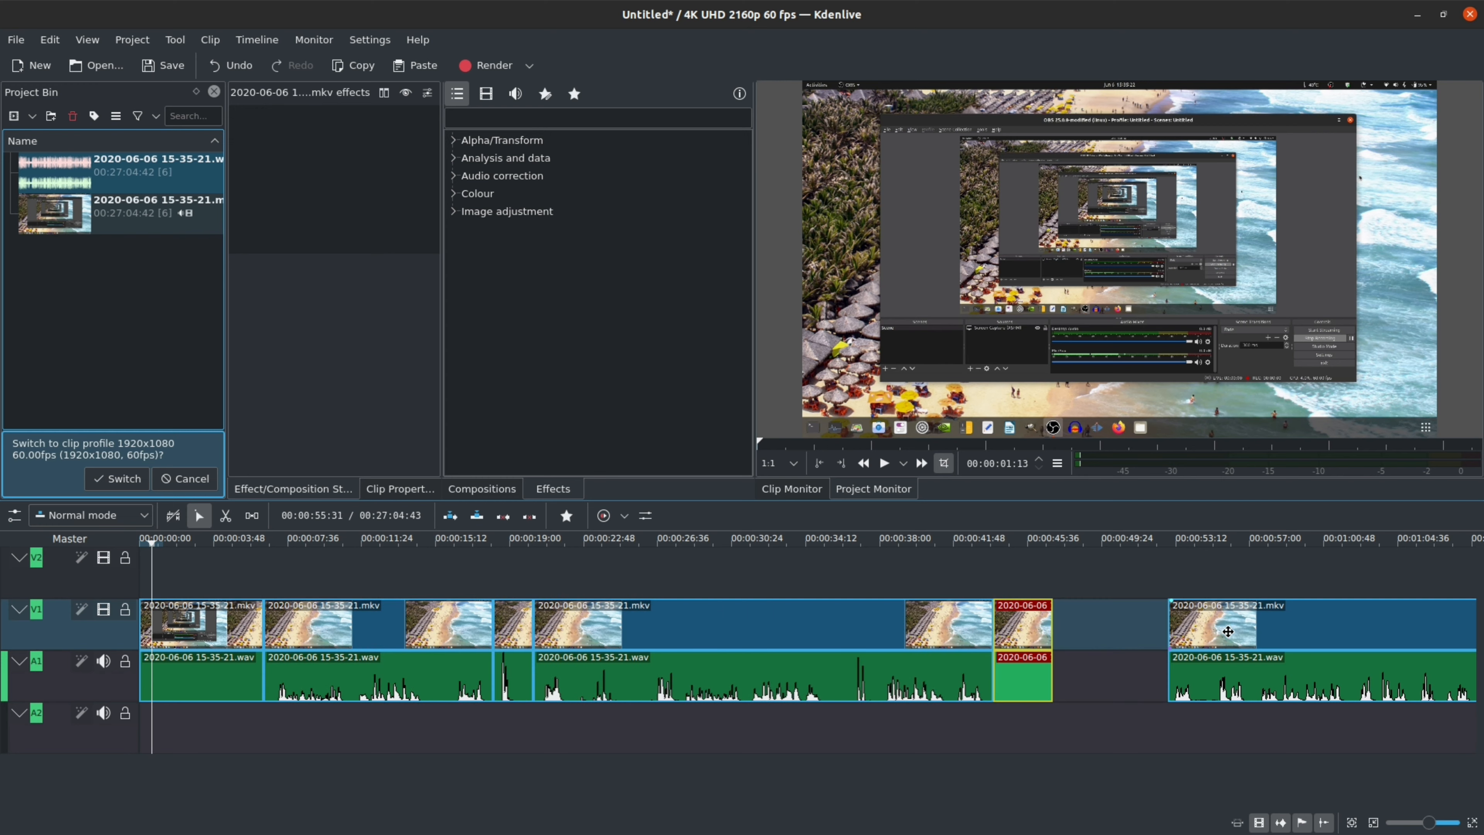
{"action": "left_click_drag", "start_coordinate": [1197, 637], "coordinate": [1083, 641]}
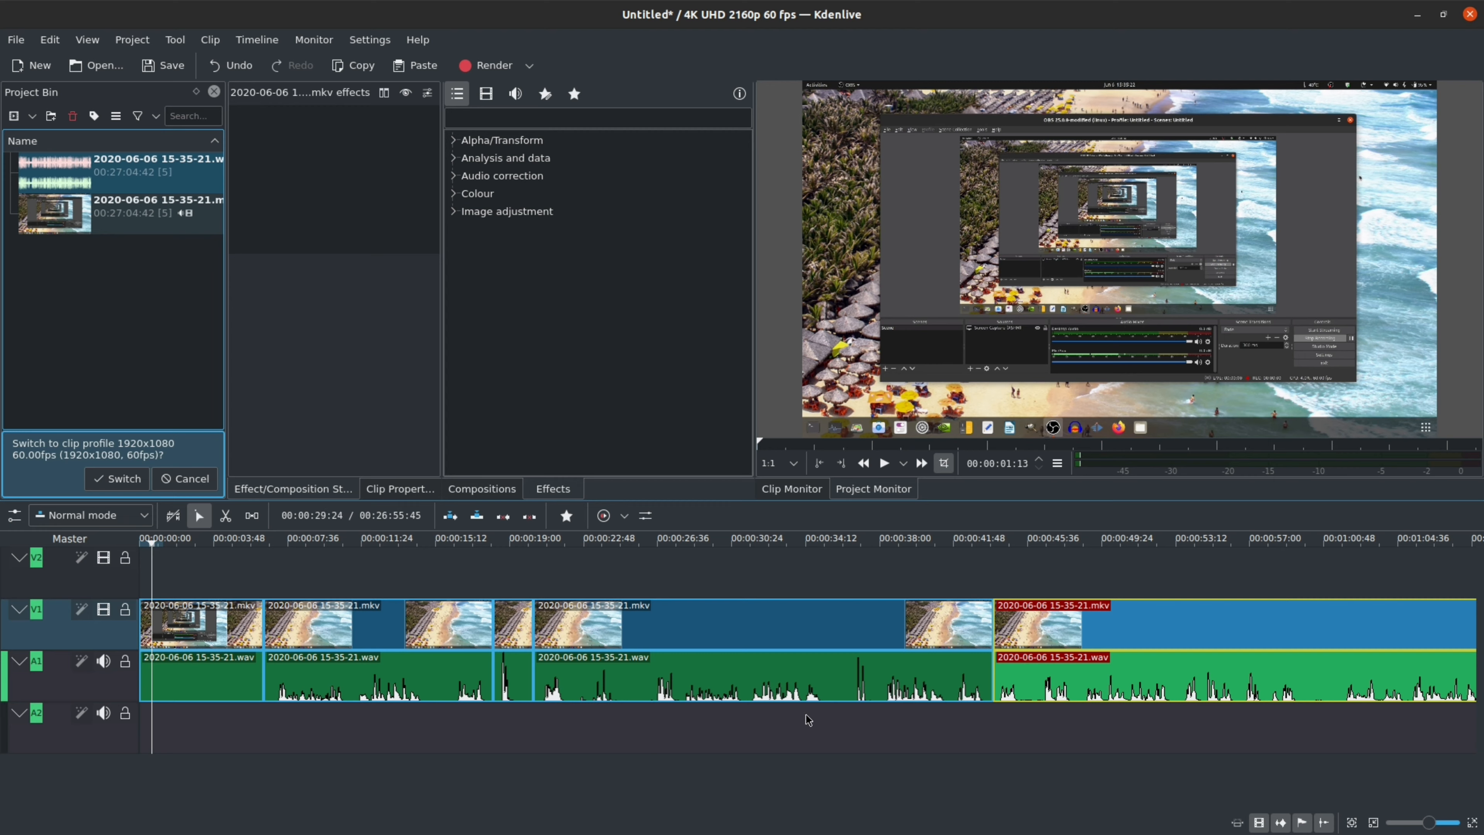
Step: Examine the rest of the timeline on V1 and A1 through to the end of the clips, checking the final frames
{"action": "left_click", "coordinate": [1470, 594]}
{"action": "scroll", "coordinate": [1352, 657], "scroll_direction": "down", "scroll_amount": 20}
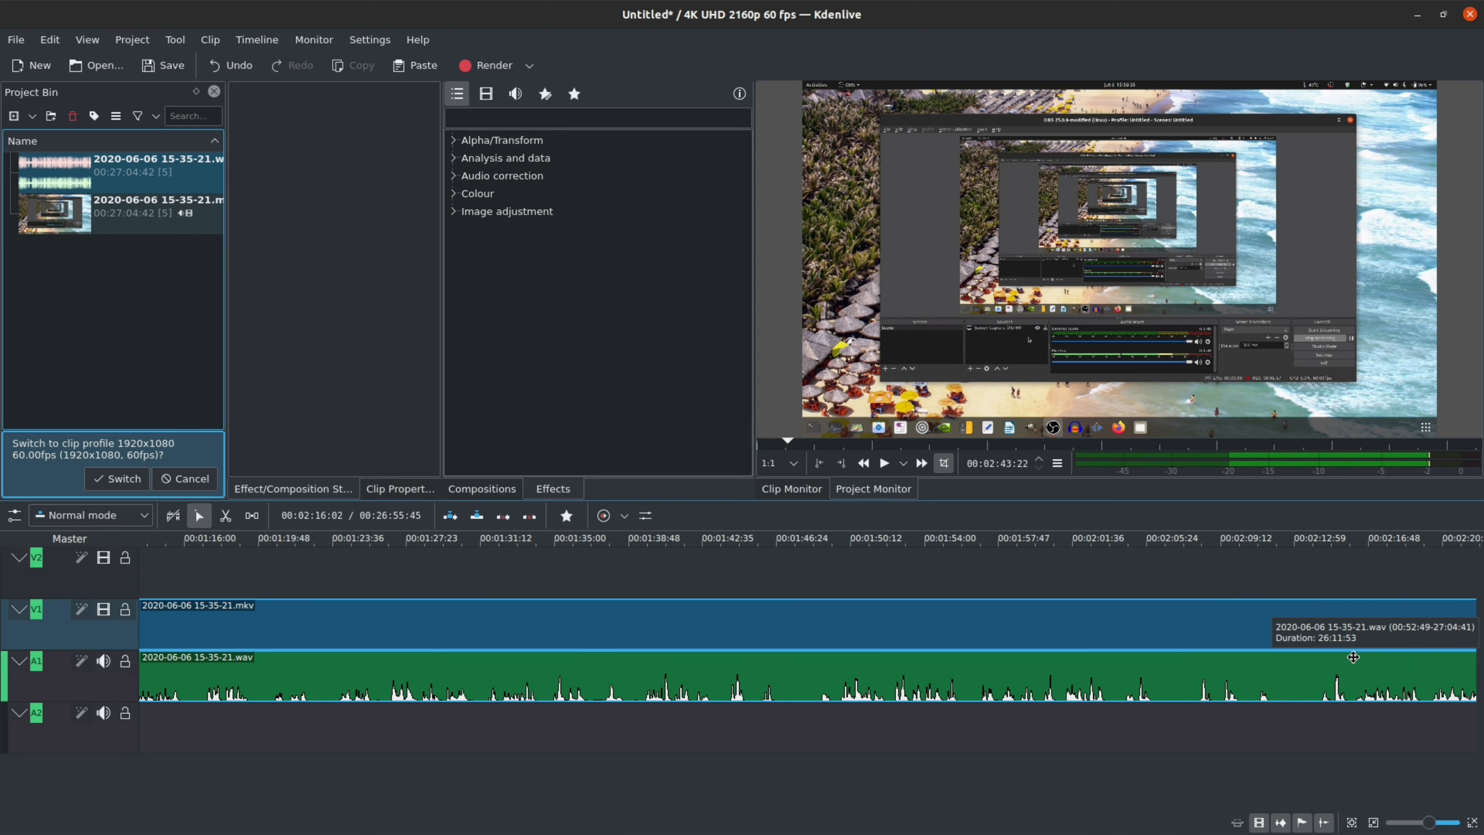
{"action": "scroll", "coordinate": [1353, 657], "scroll_direction": "up", "scroll_amount": 20}
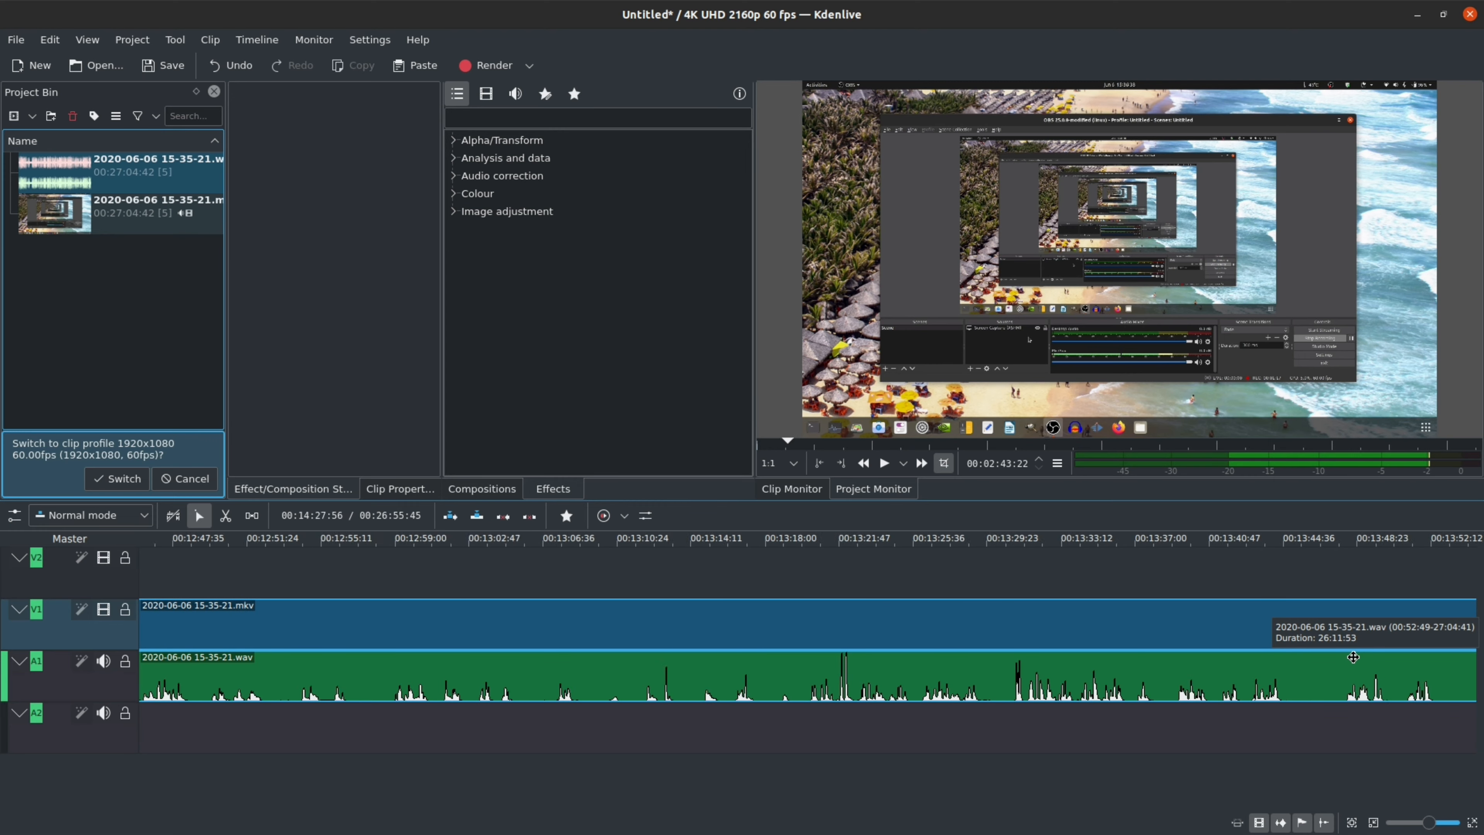
{"action": "scroll", "coordinate": [1353, 657], "scroll_direction": "down", "scroll_amount": 9}
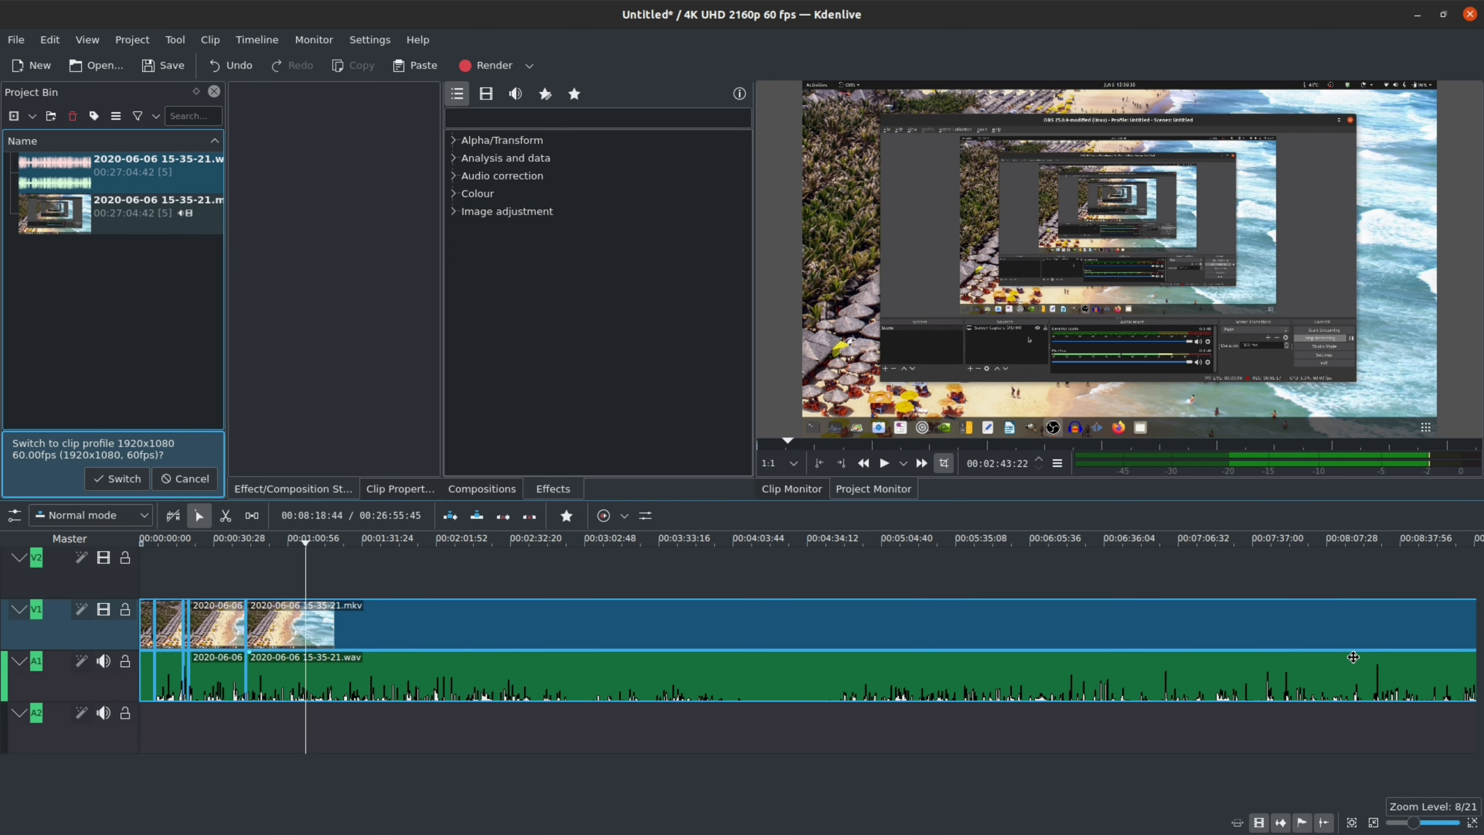
{"action": "left_click", "coordinate": [1232, 738]}
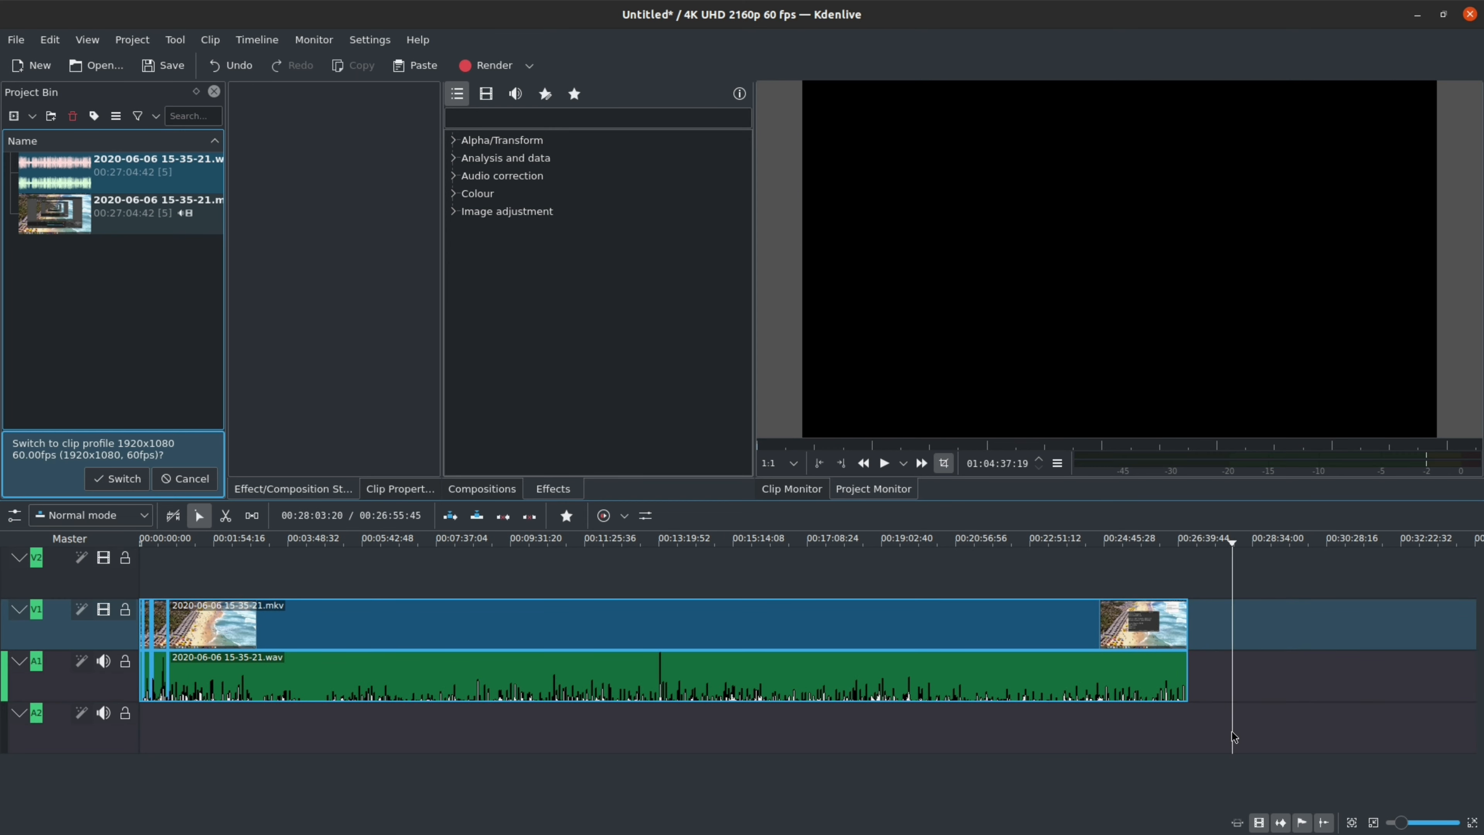
{"action": "left_click", "coordinate": [1185, 738]}
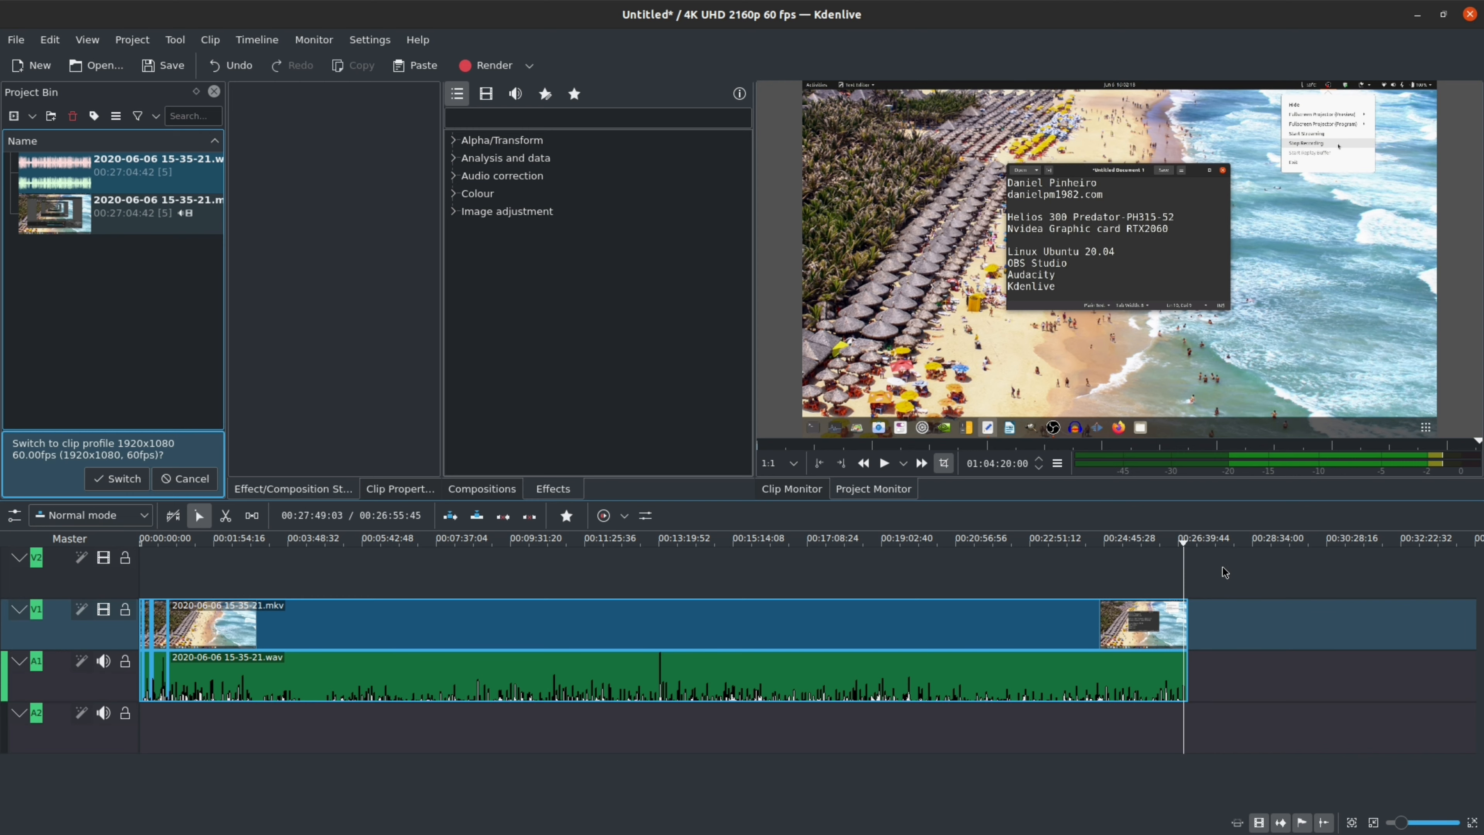
{"action": "left_click", "coordinate": [1197, 623]}
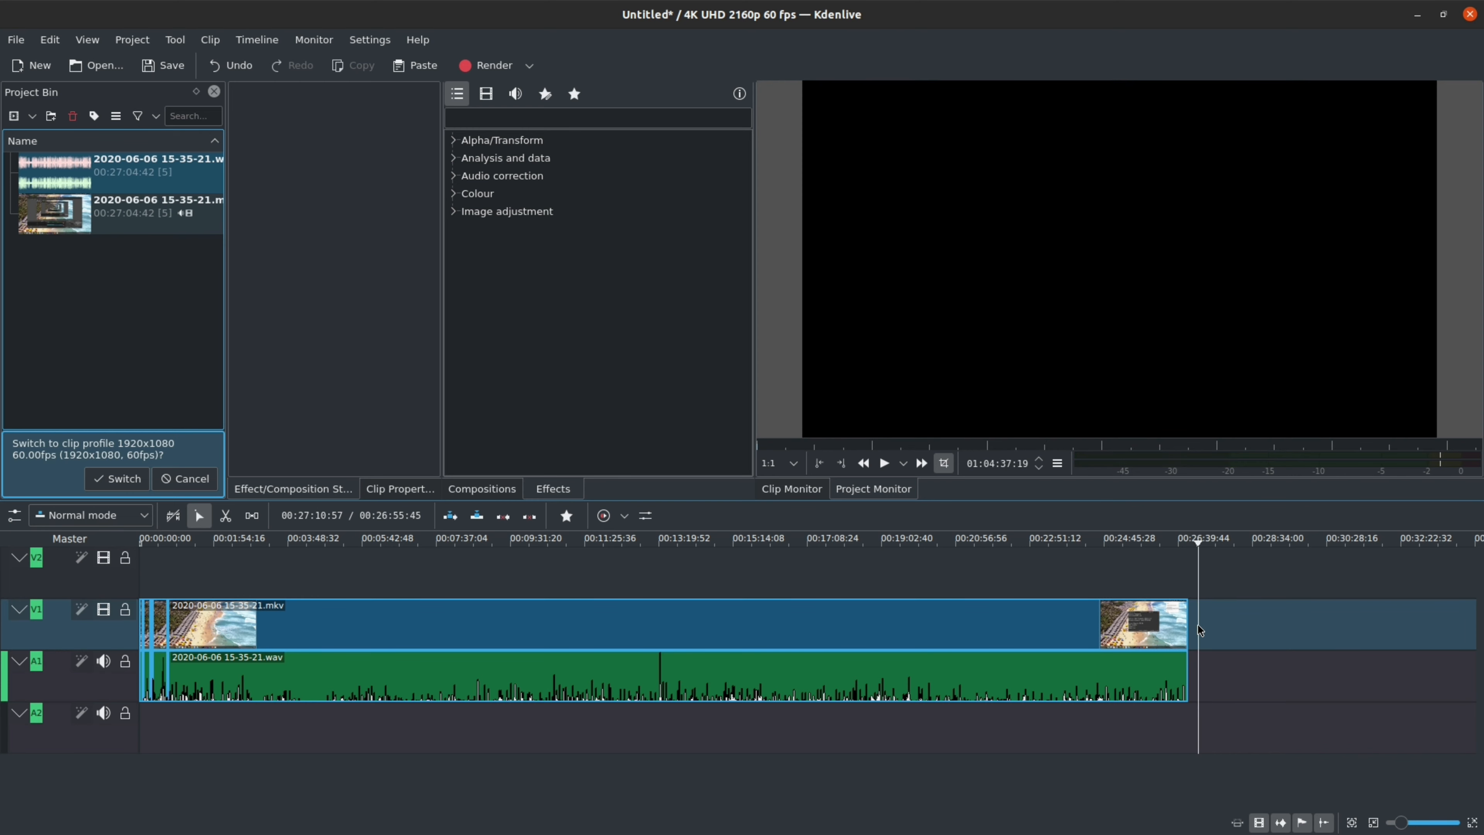
{"action": "left_click", "coordinate": [1192, 623]}
Step: Restore the editor window to a smaller size, move it away from the desktop's top bar, and access the OBS tray indicator
{"action": "left_click", "coordinate": [1443, 14]}
{"action": "left_click_drag", "start_coordinate": [862, 21], "coordinate": [1092, 156]}
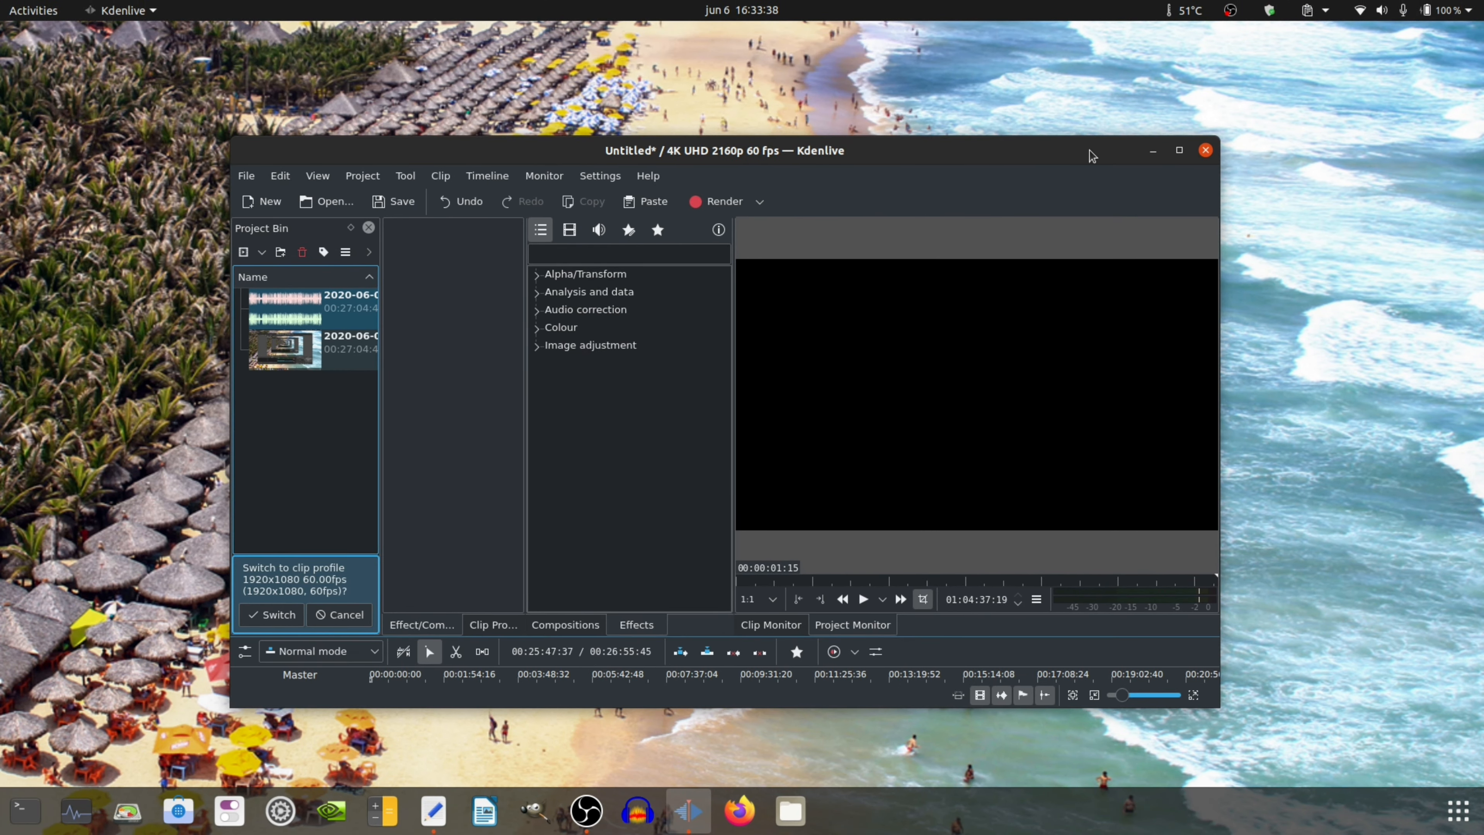
{"action": "left_click", "coordinate": [1231, 11]}
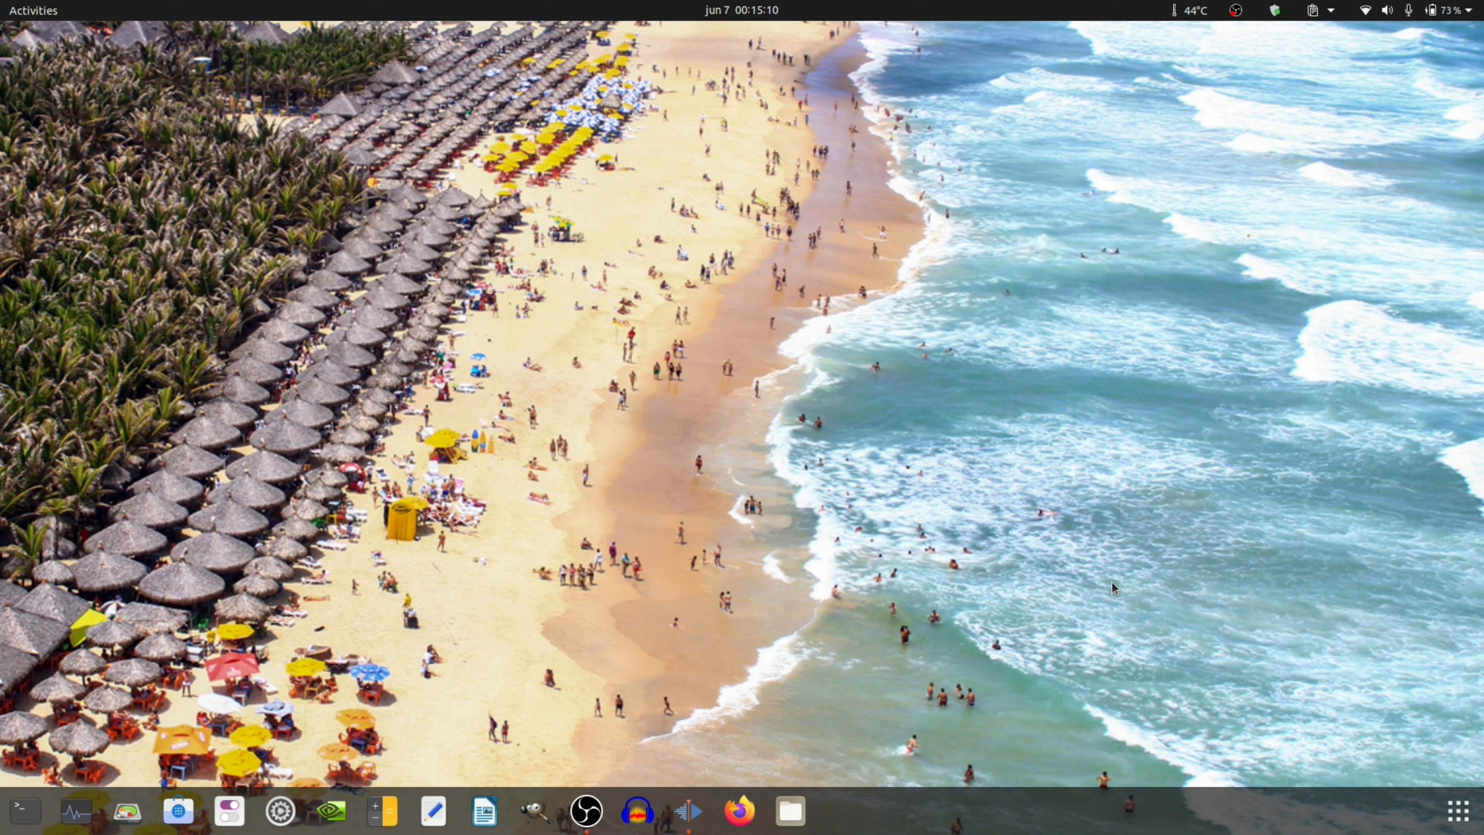
Step: Switch to Kdenlive with the recordAndEdit.kdenlive project and review the whole edited timeline from its start
{"action": "left_click", "coordinate": [691, 818]}
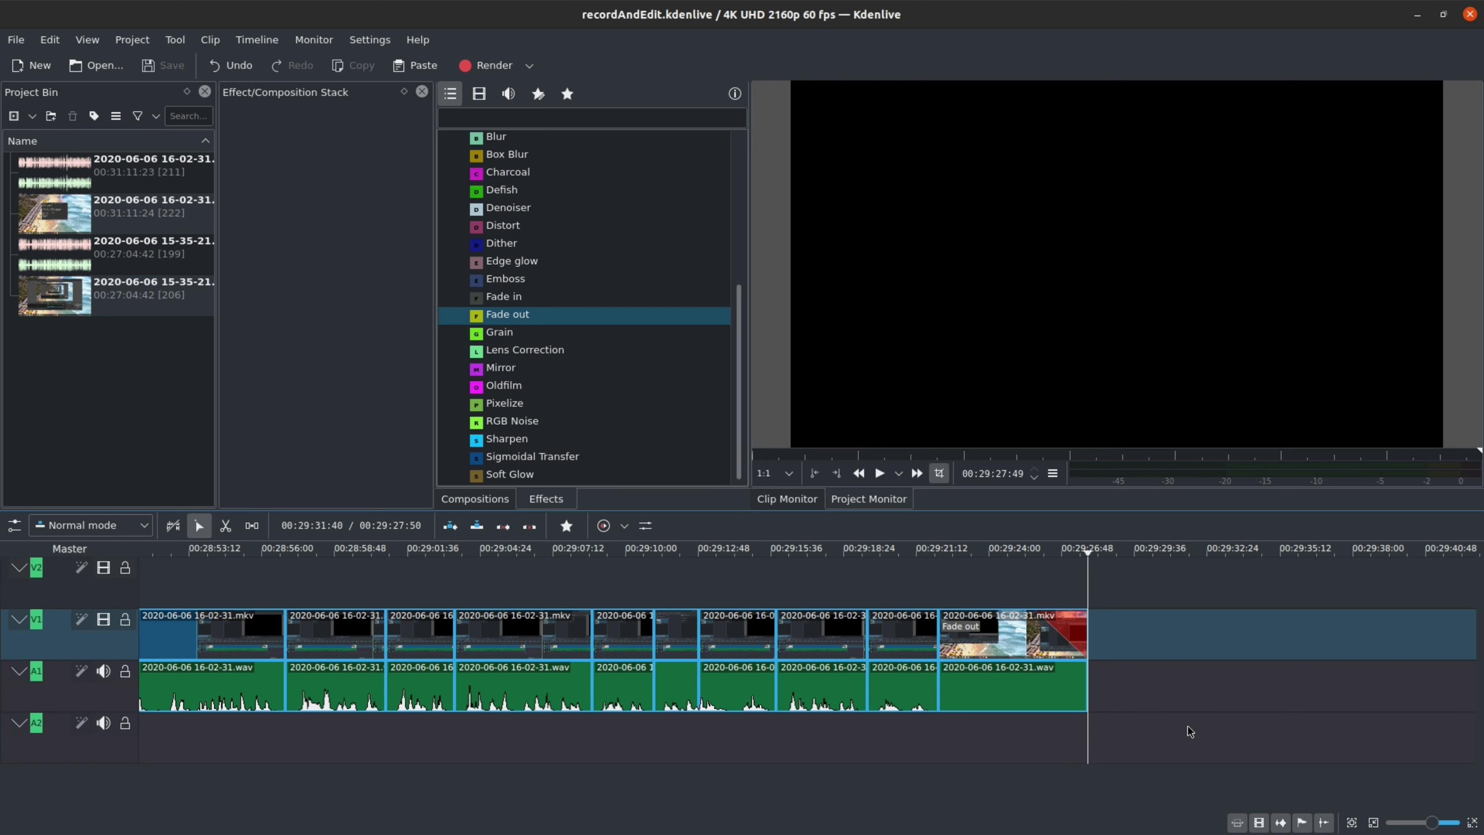
{"action": "scroll", "coordinate": [1187, 726], "scroll_direction": "down", "scroll_amount": 8, "text": "ctrl"}
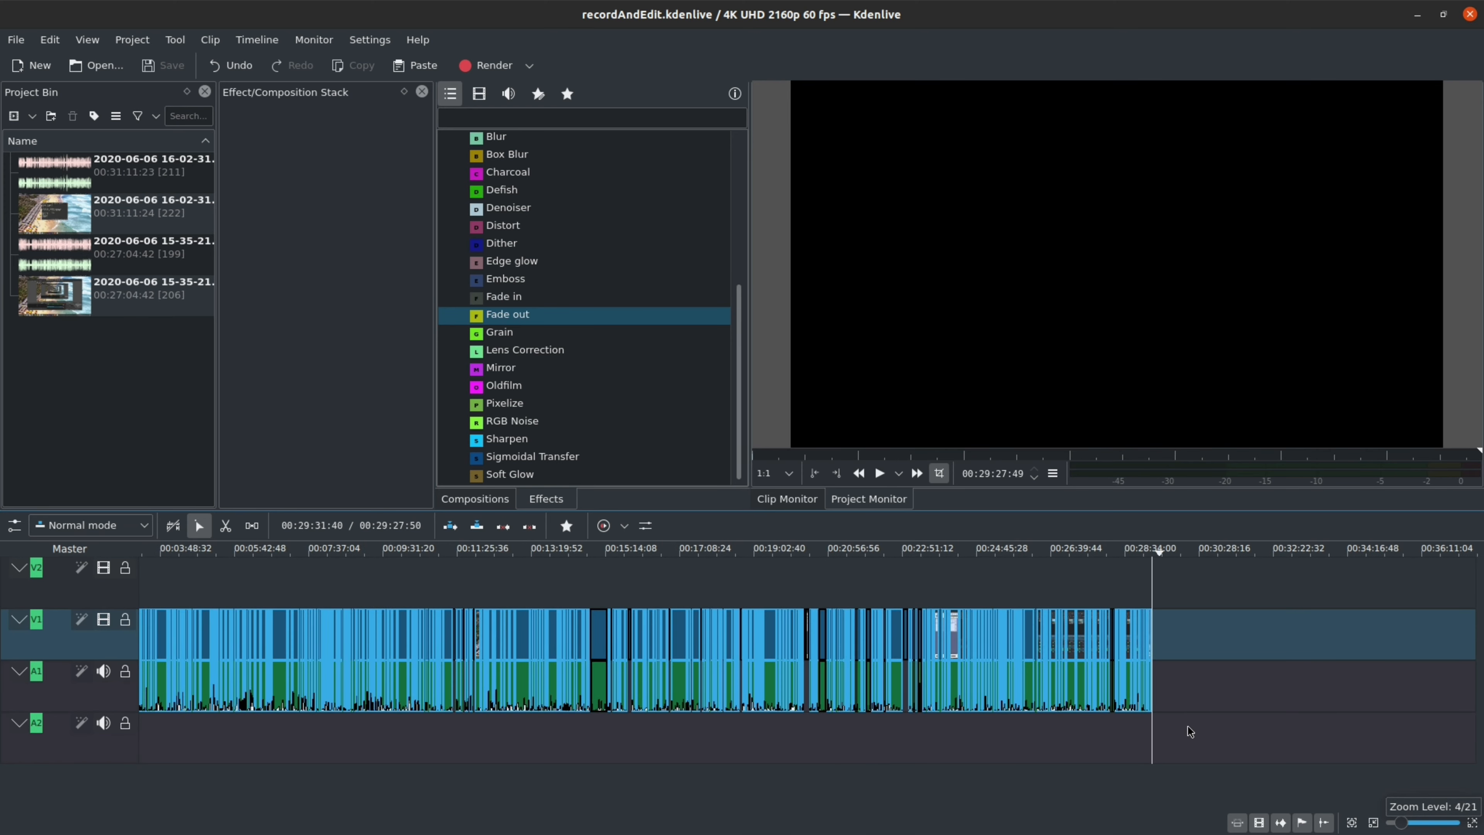
{"action": "key", "text": "Home"}
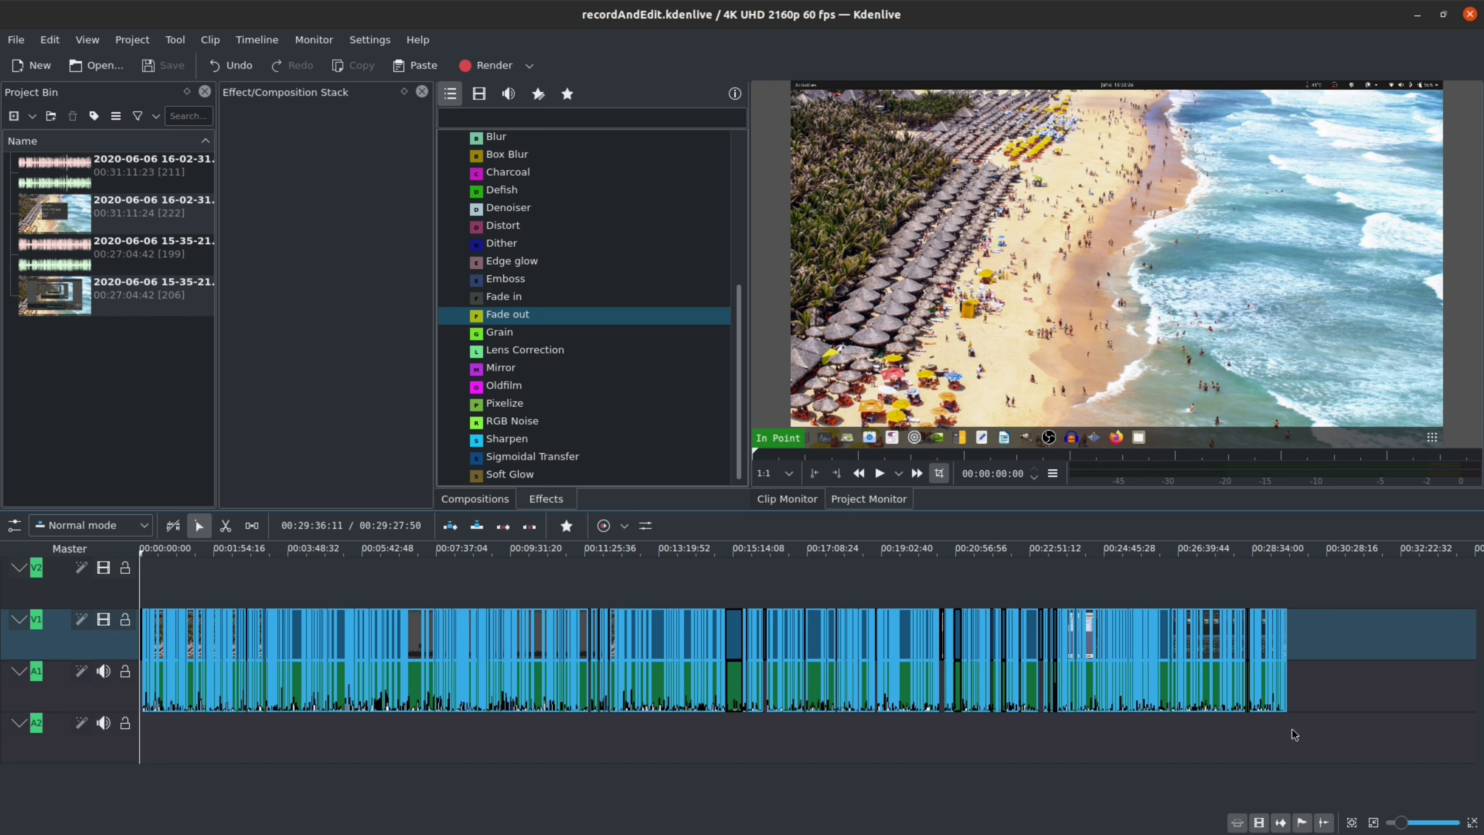
Step: Shrink and reposition the Kdenlive window to expose the desktop's top bar, and access the OBS tray indicator
{"action": "double_click", "coordinate": [1286, 18]}
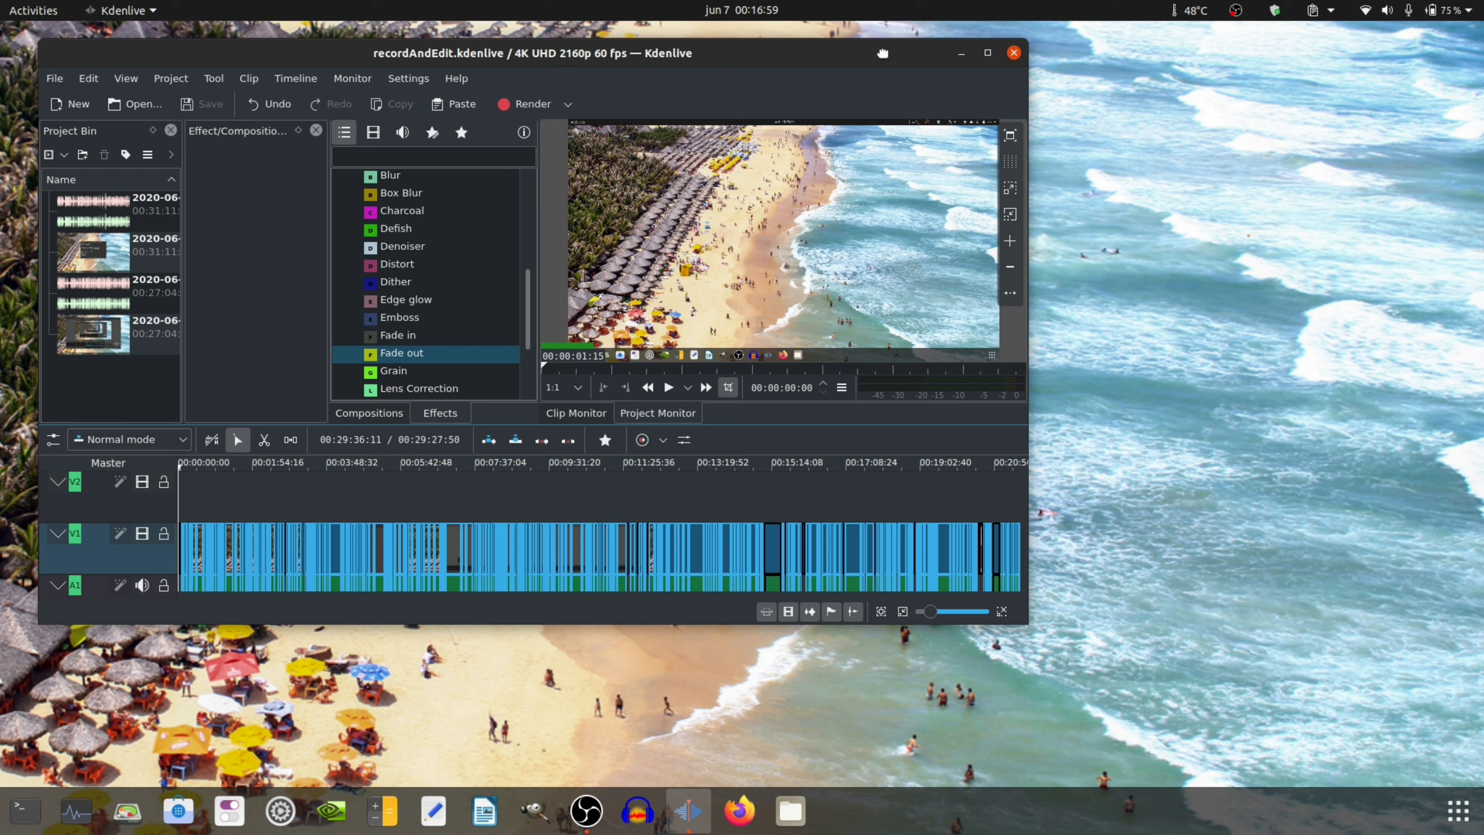
{"action": "left_click_drag", "start_coordinate": [885, 58], "coordinate": [1137, 118]}
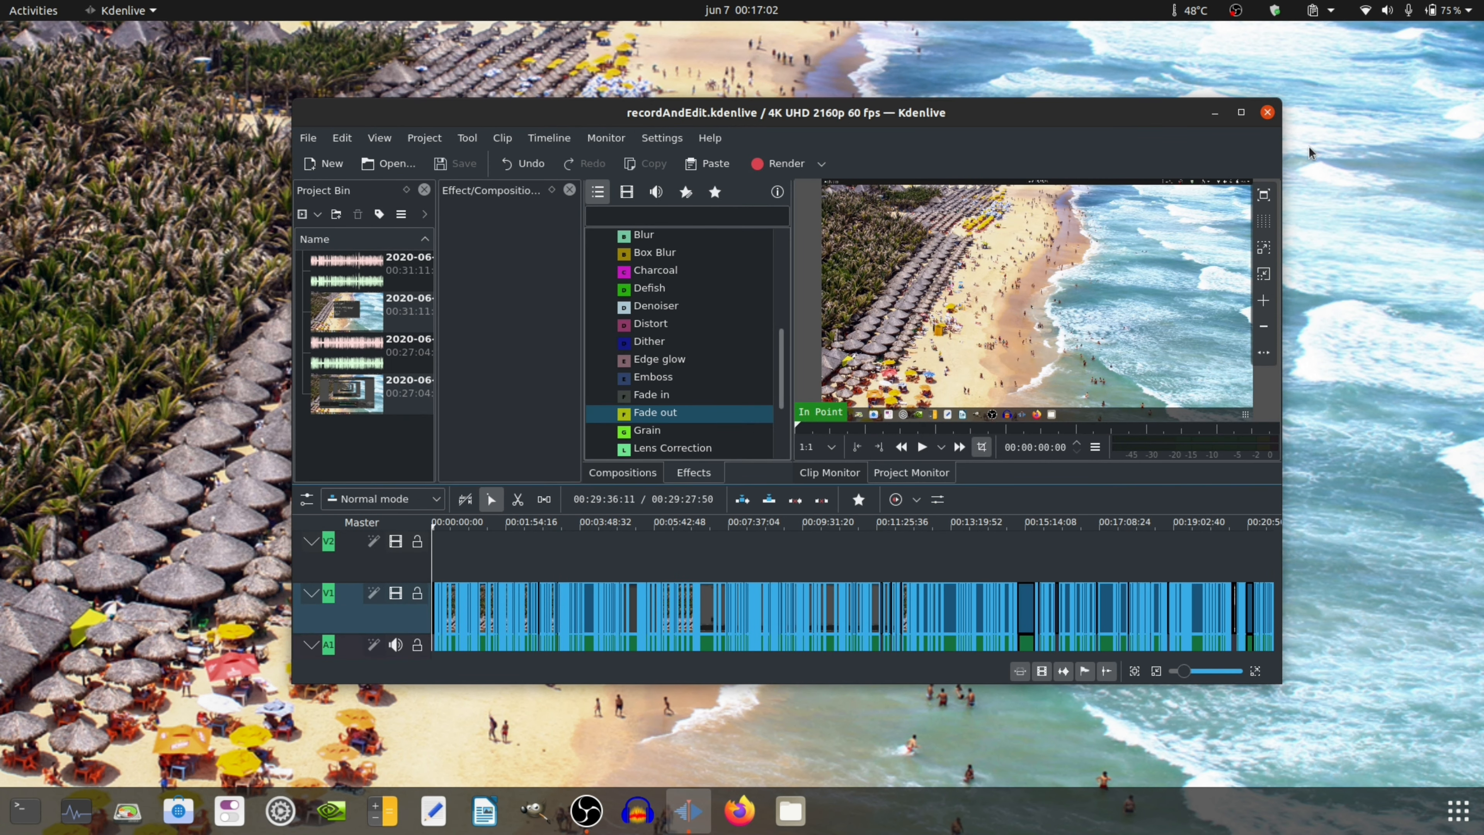
{"action": "left_click", "coordinate": [1235, 10]}
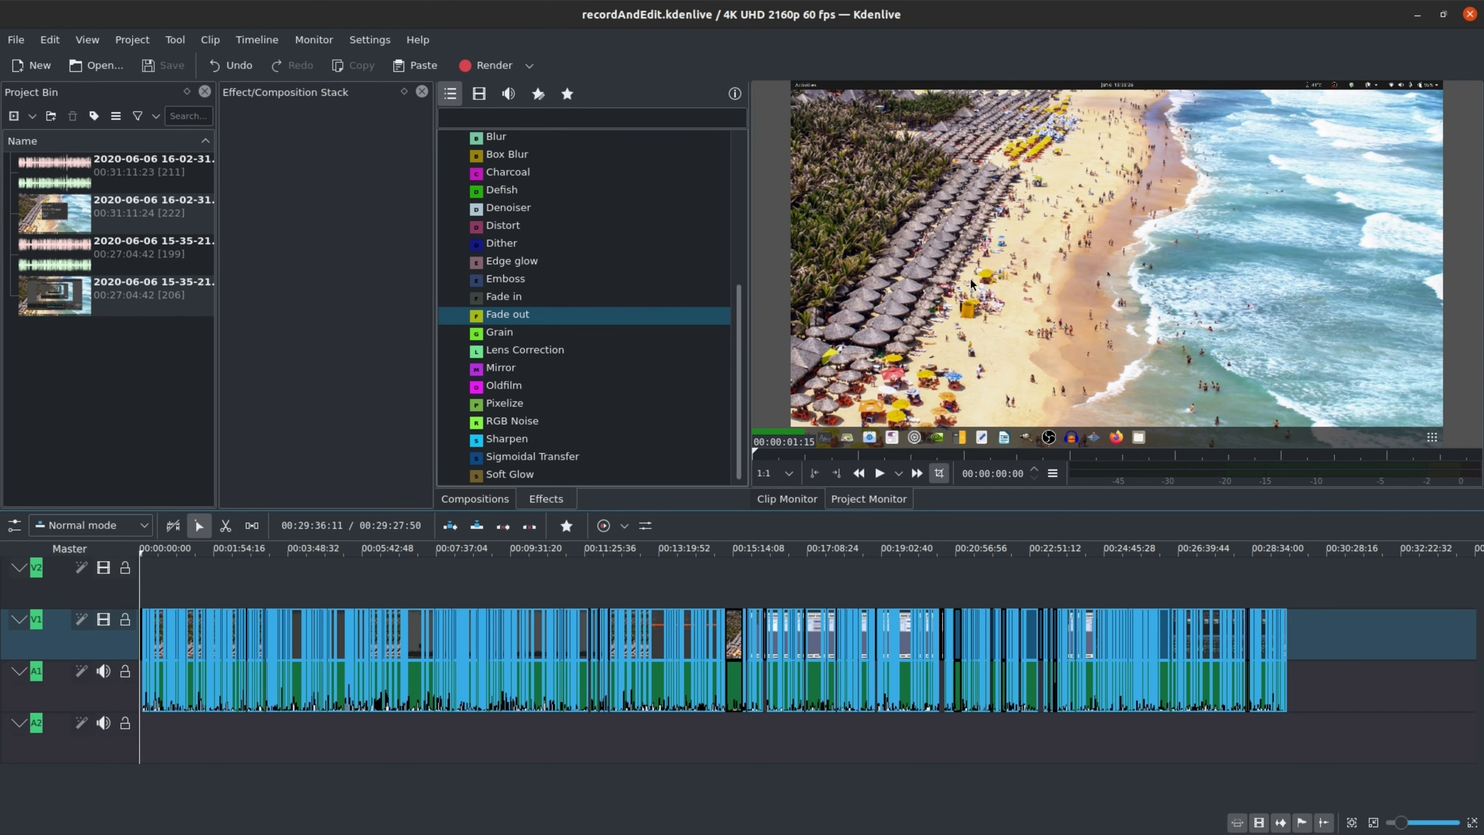
Step: Open the rendering settings for the edited project and show the additional options
{"action": "left_click", "coordinate": [1293, 741]}
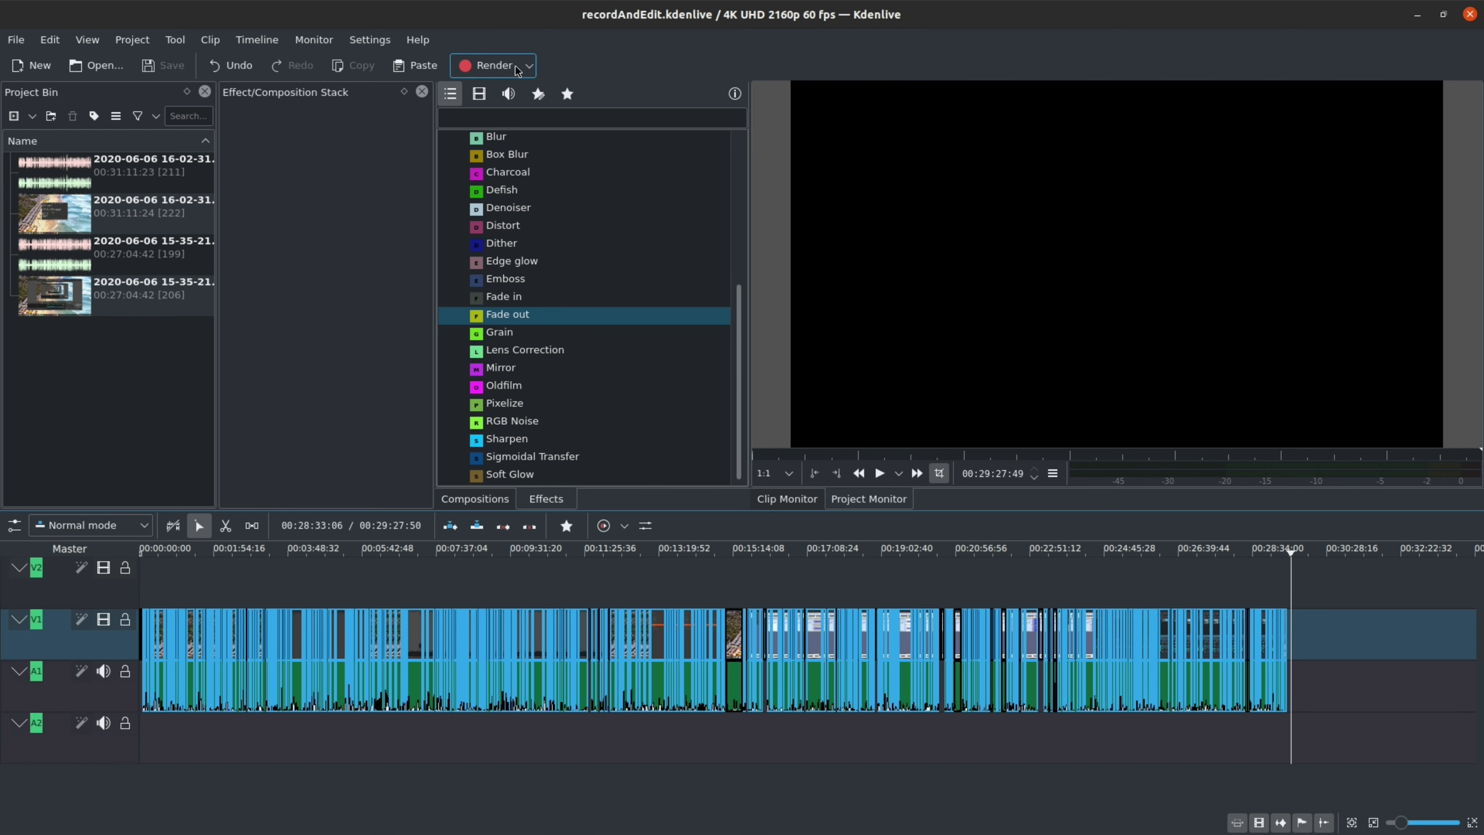
{"action": "left_click", "coordinate": [530, 69]}
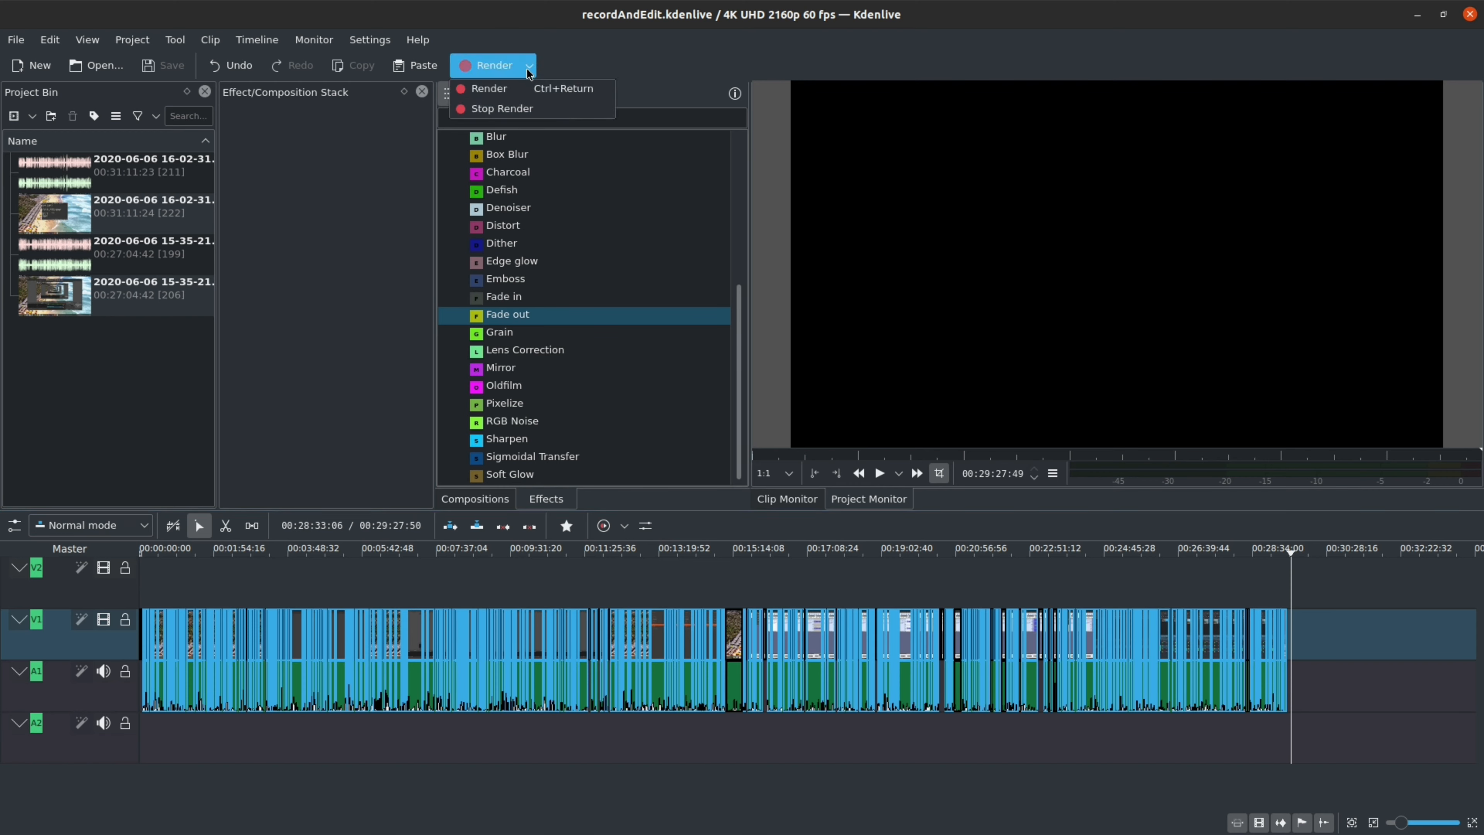
{"action": "left_click", "coordinate": [497, 89]}
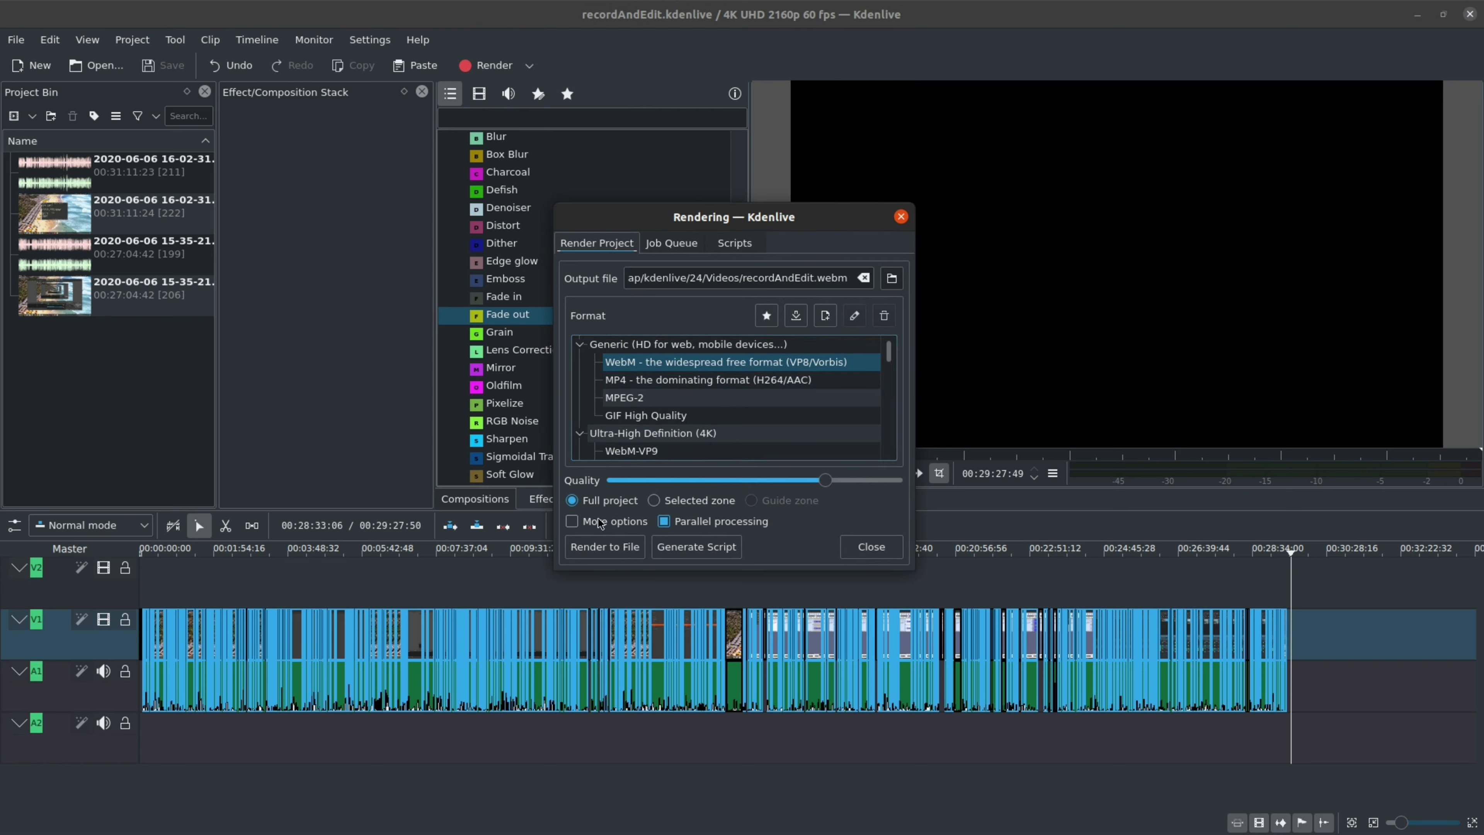
{"action": "left_click_drag", "start_coordinate": [803, 220], "coordinate": [649, 220]}
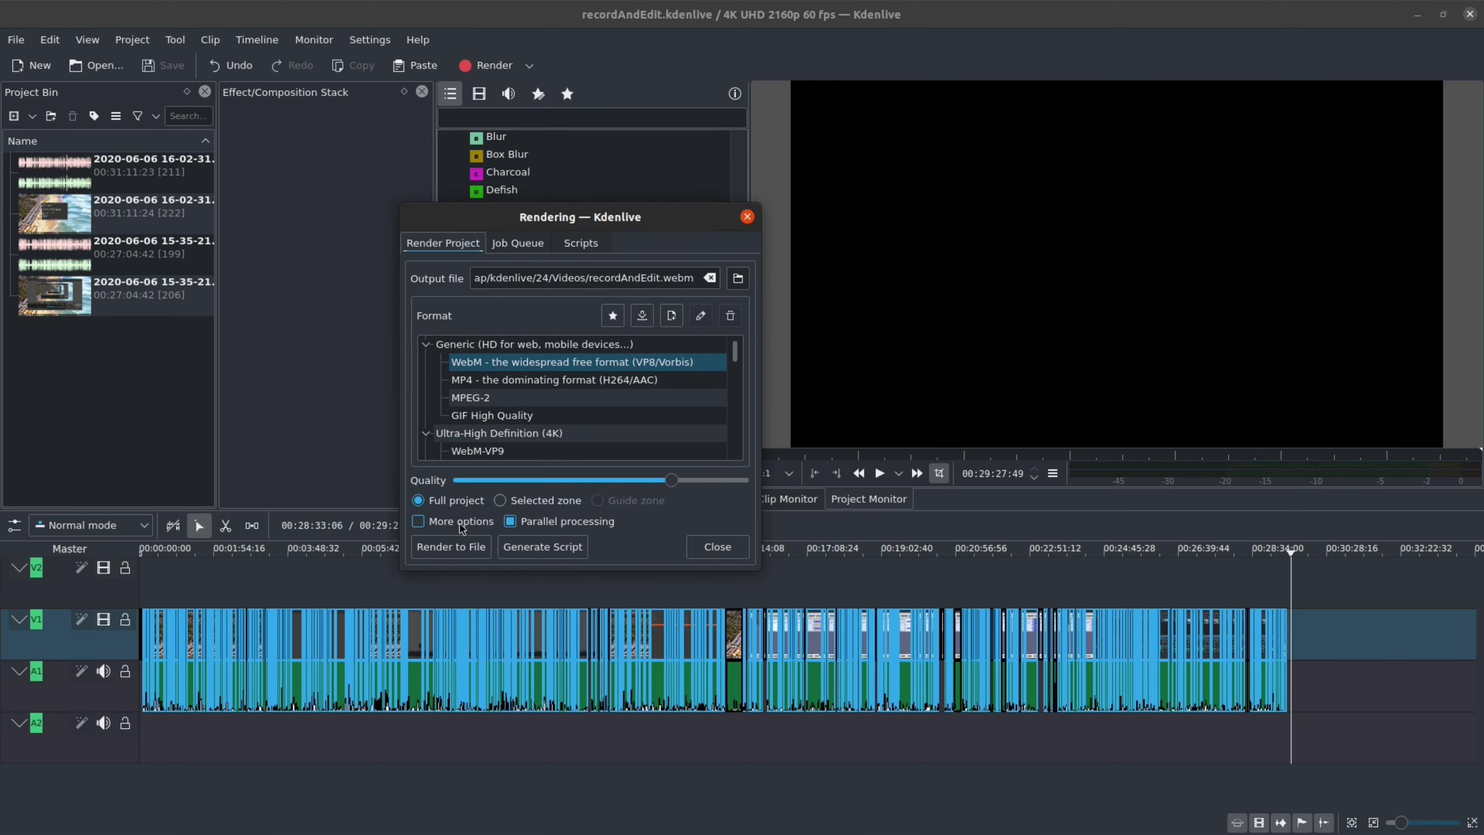
{"action": "left_click", "coordinate": [424, 525]}
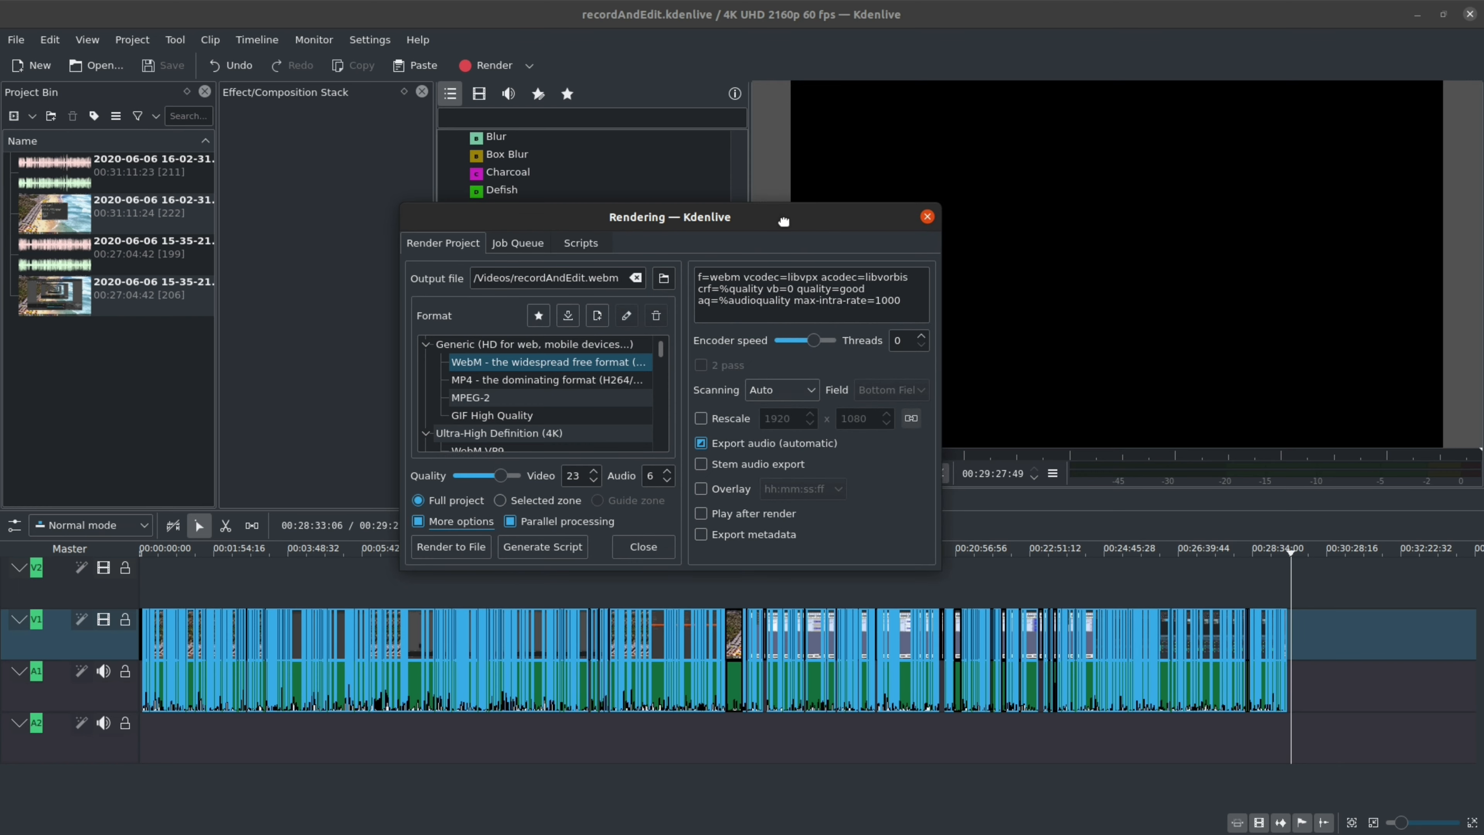
{"action": "left_click_drag", "start_coordinate": [784, 221], "coordinate": [789, 234]}
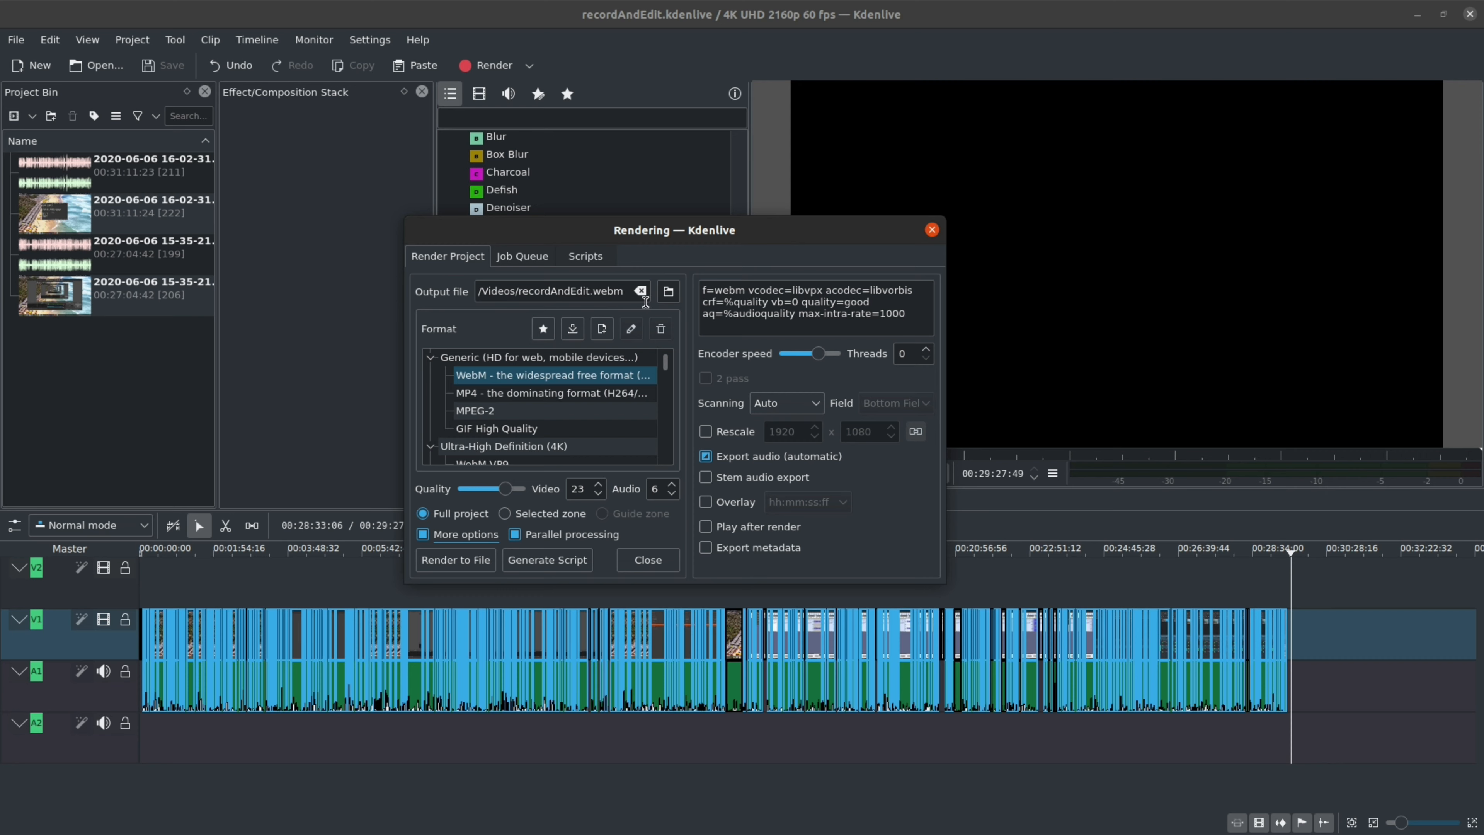
Step: Compare the WebM-VP9 and MP4-H265 (HEVC) formats under Ultra-High Definition (4K), and select WebM-VP9 for the render
{"action": "left_click", "coordinate": [514, 462]}
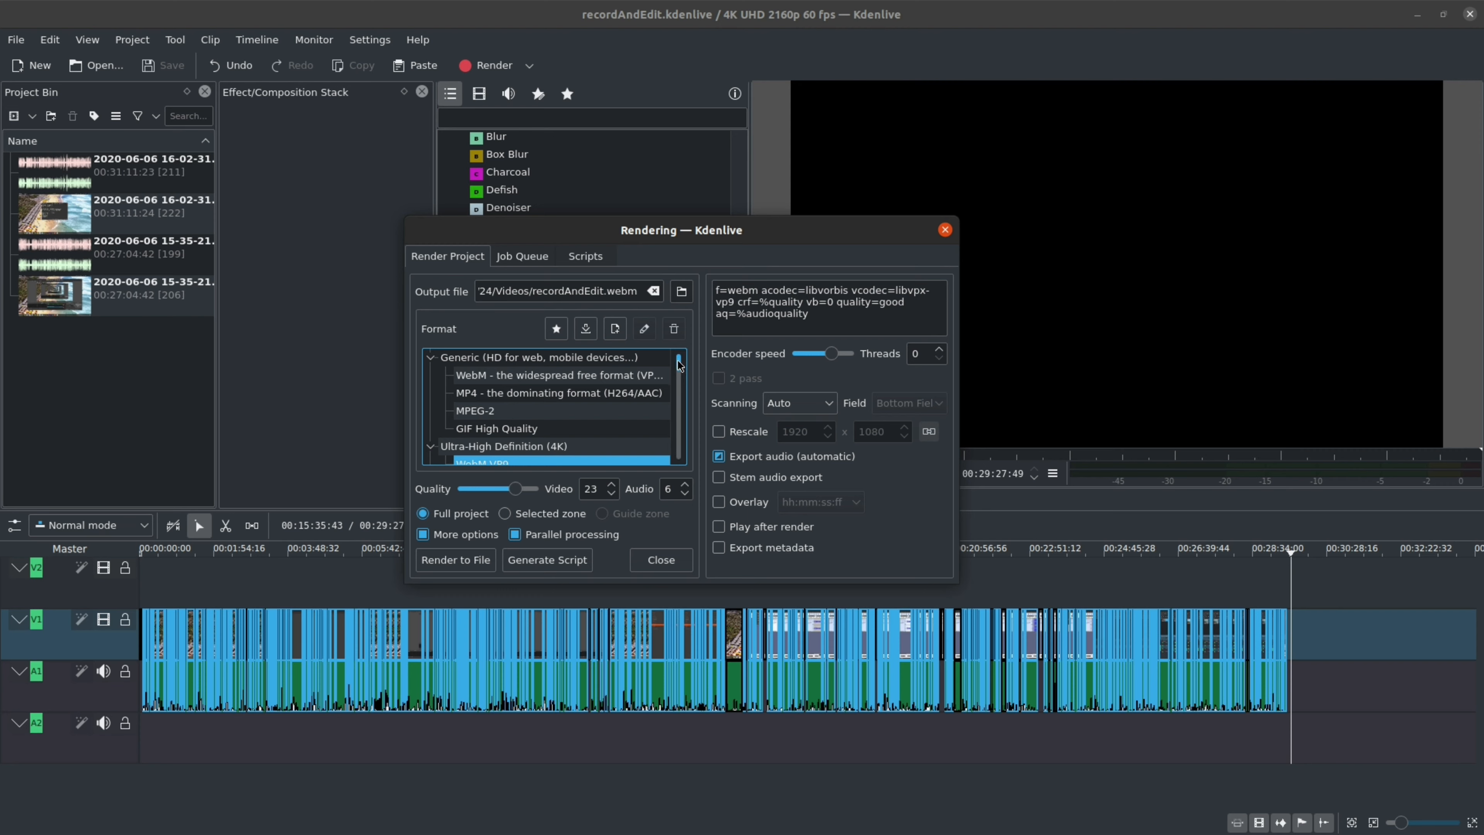
{"action": "scroll", "coordinate": [679, 365], "scroll_direction": "down", "scroll_amount": 1}
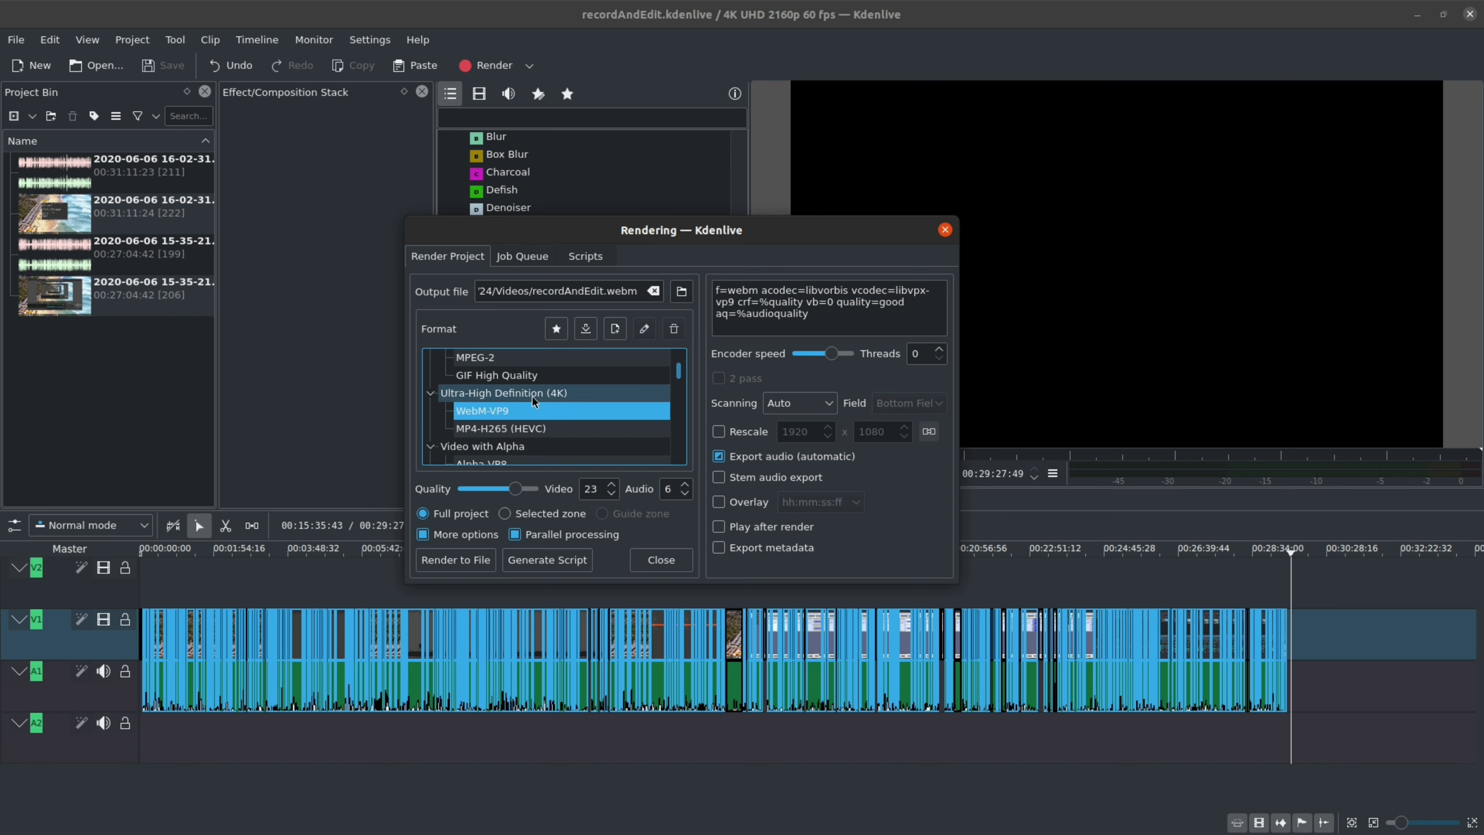
{"action": "left_click", "coordinate": [560, 427]}
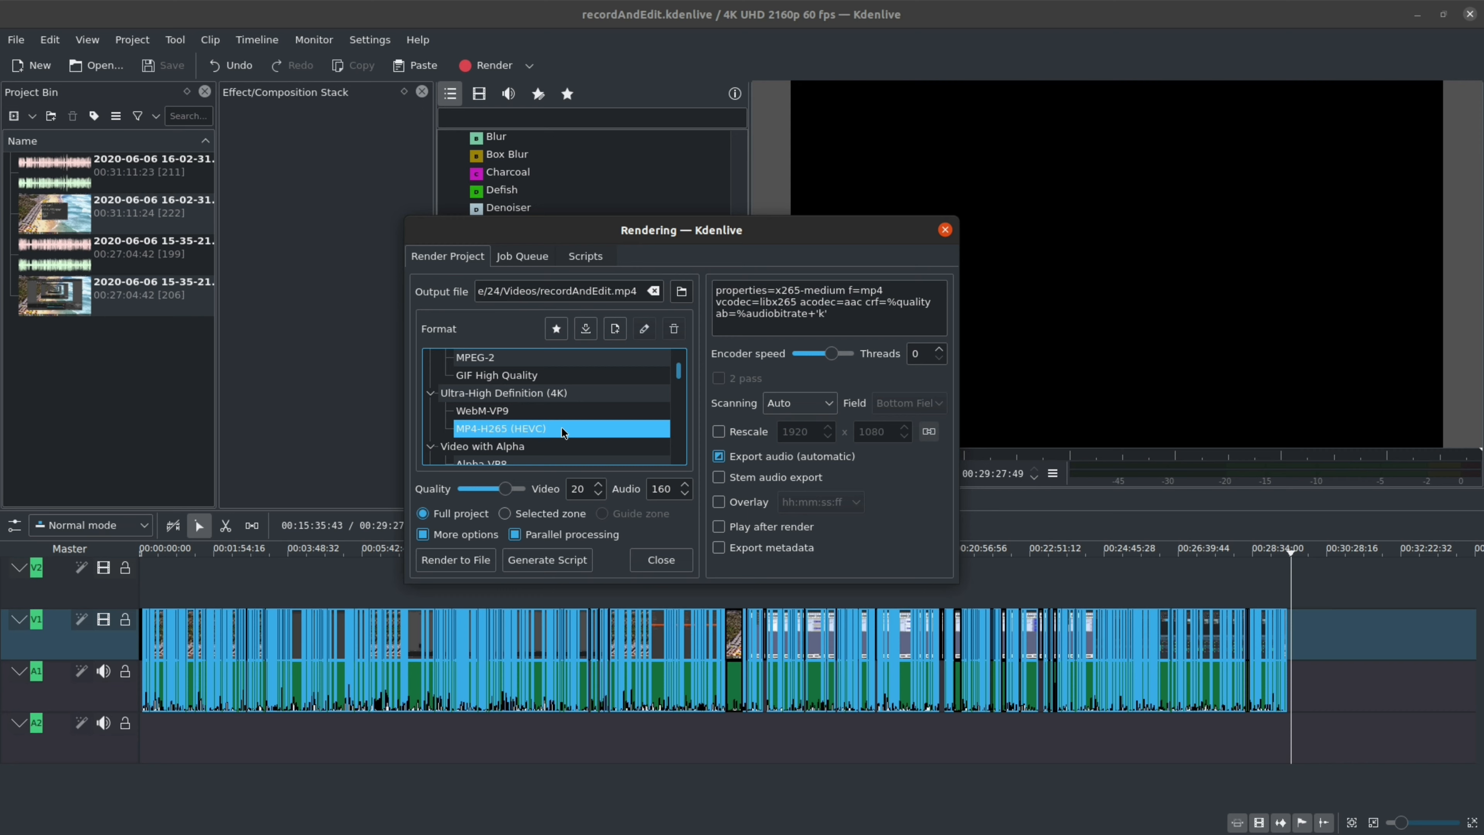
{"action": "left_click", "coordinate": [612, 415]}
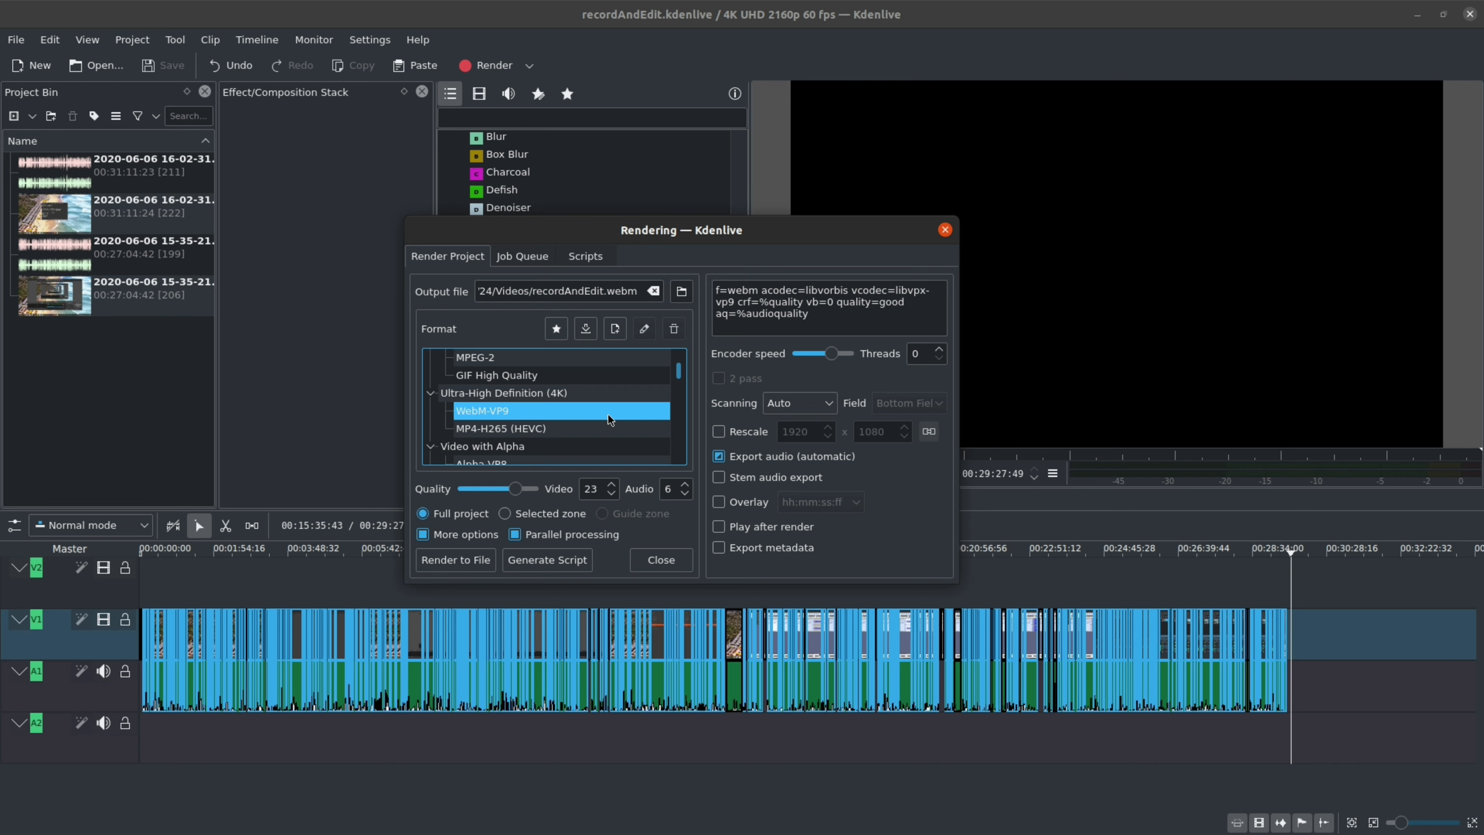
{"action": "left_click", "coordinate": [581, 427]}
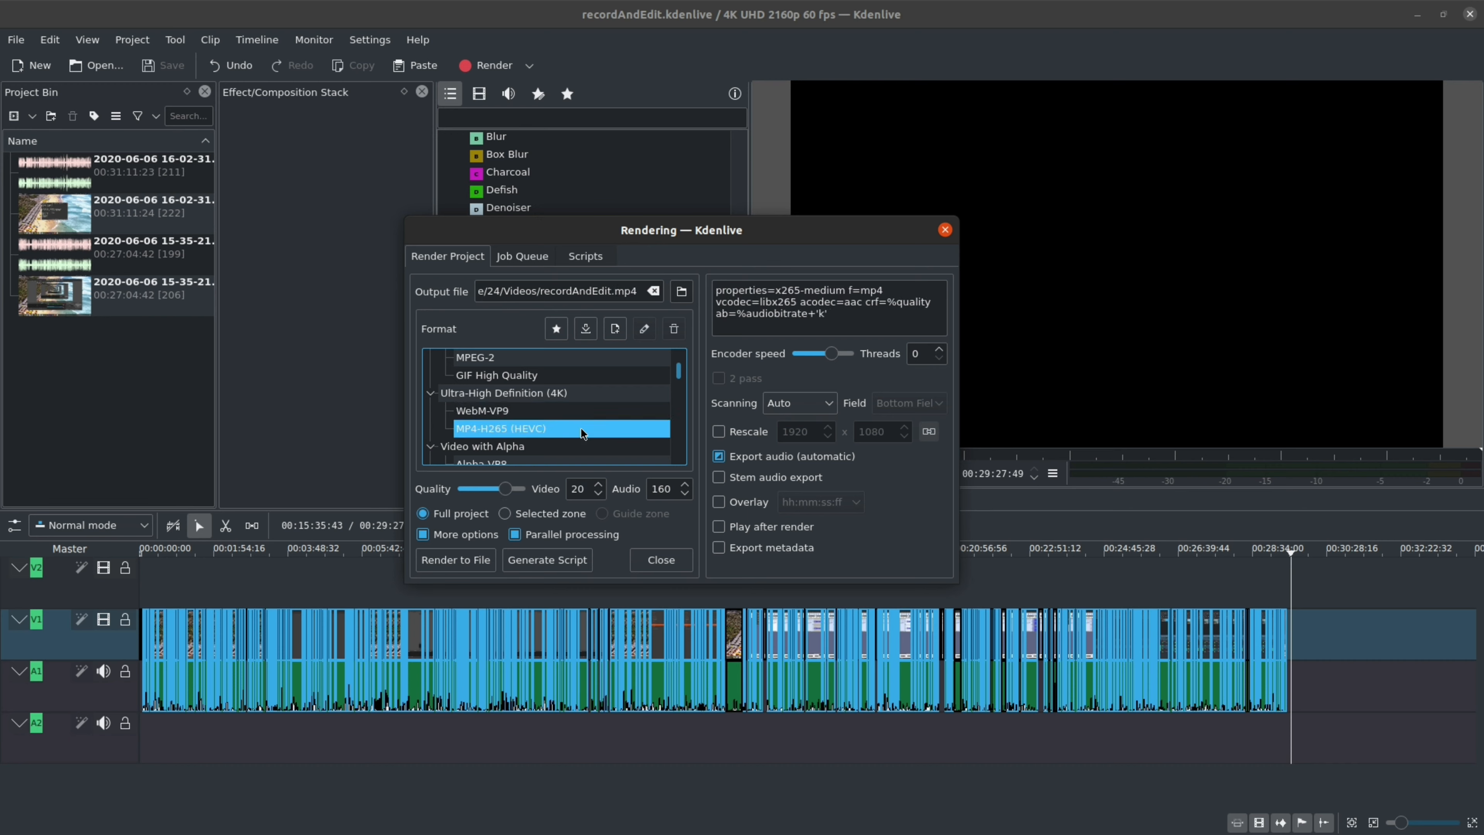
{"action": "left_click", "coordinate": [591, 409]}
{"action": "left_click", "coordinate": [587, 423]}
{"action": "left_click", "coordinate": [591, 416]}
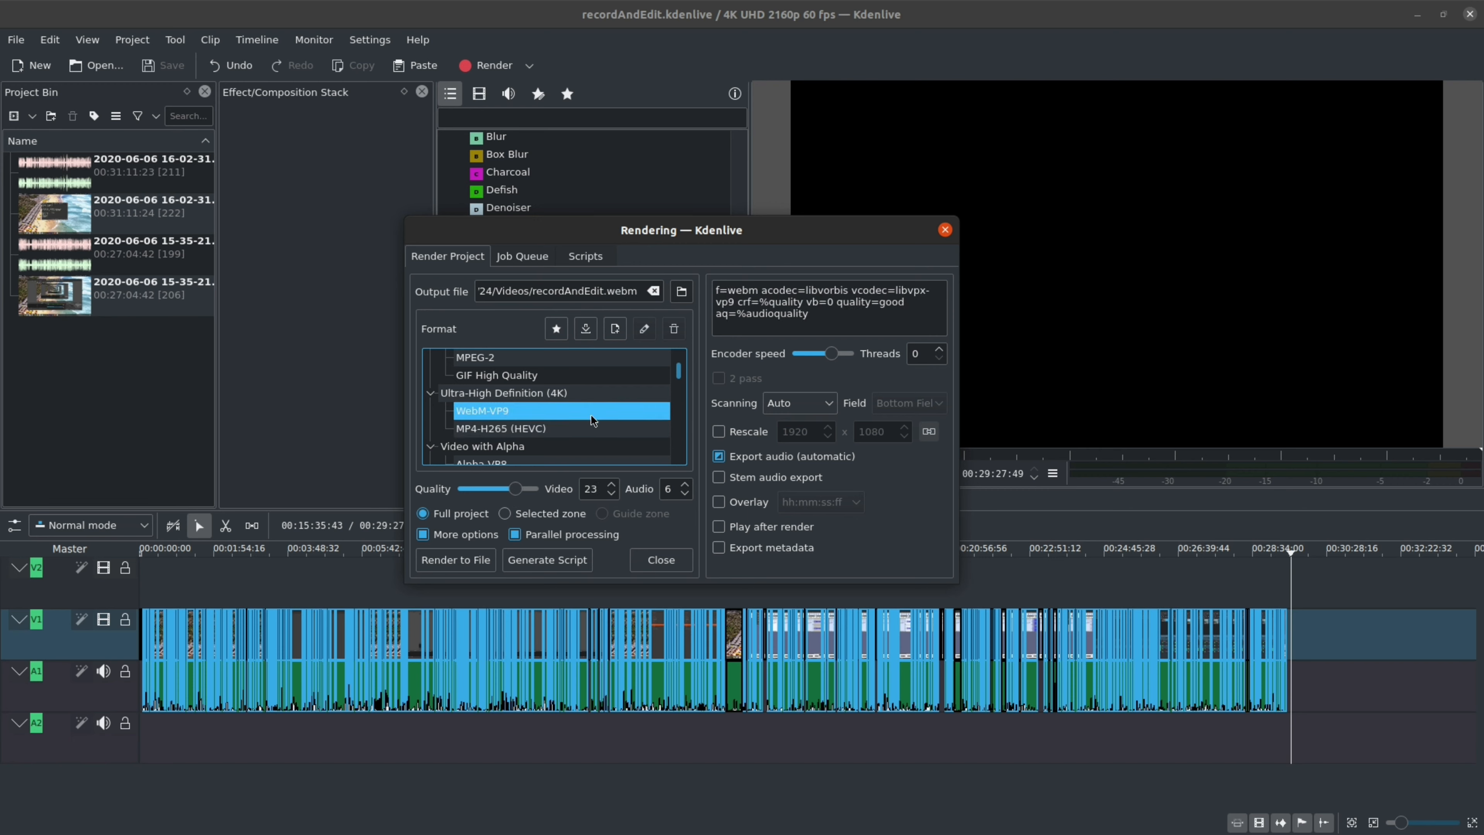
{"action": "left_click", "coordinate": [586, 429]}
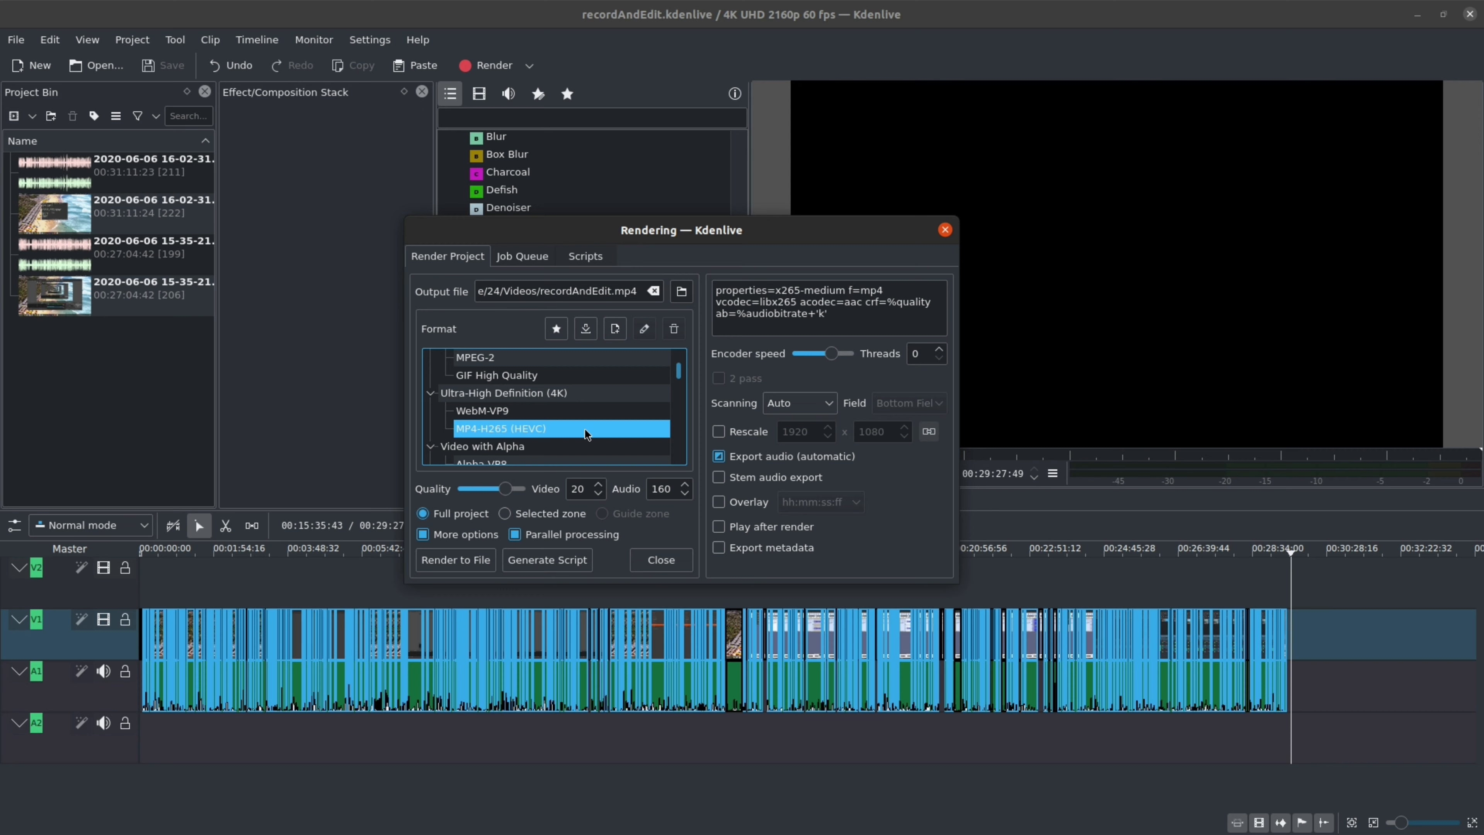
{"action": "left_click", "coordinate": [592, 417]}
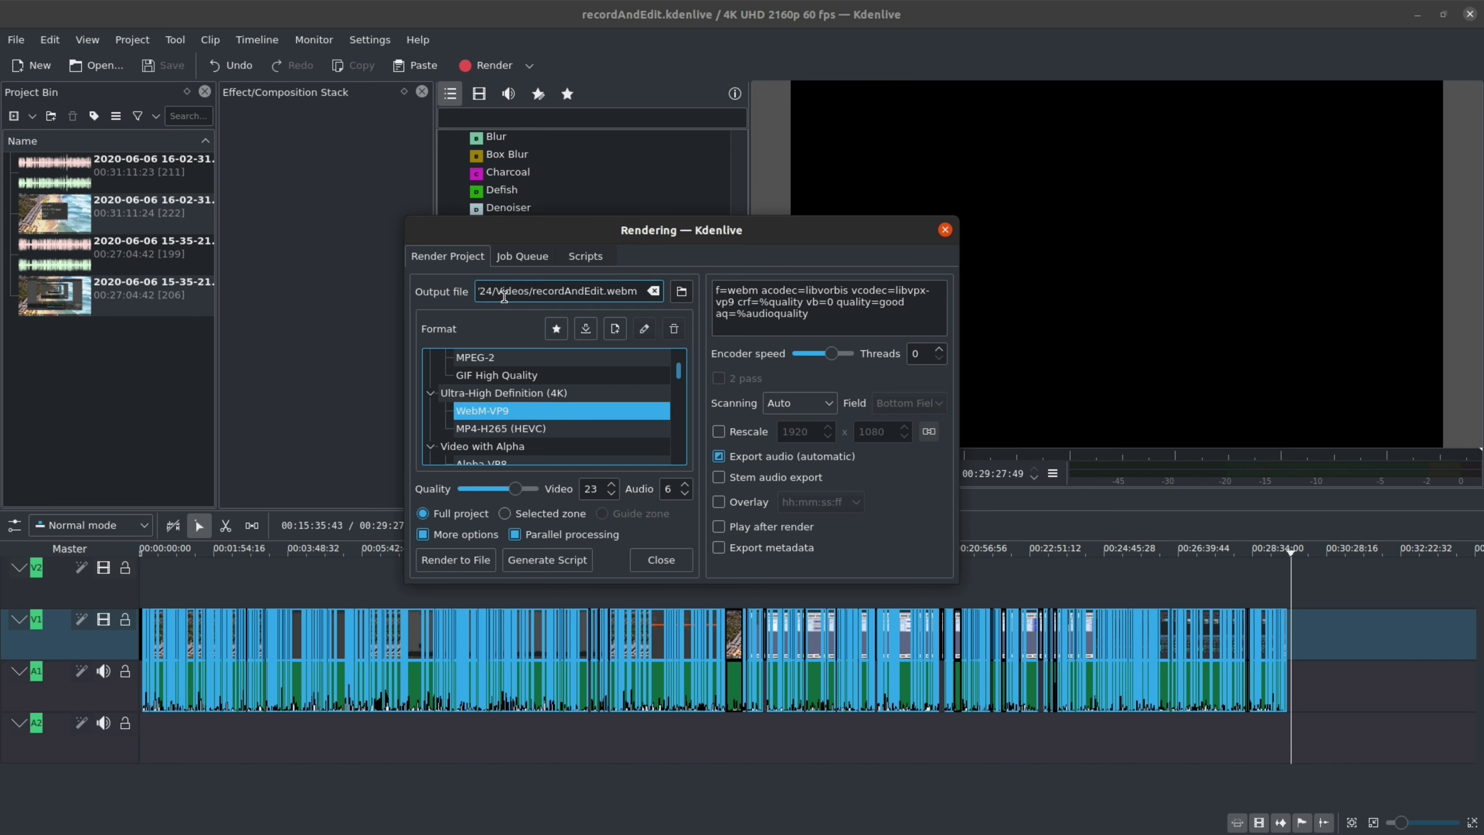
Step: Set the render output file to recordAndEdit.webm in the Videos folder of the home directory
{"action": "left_click", "coordinate": [682, 292]}
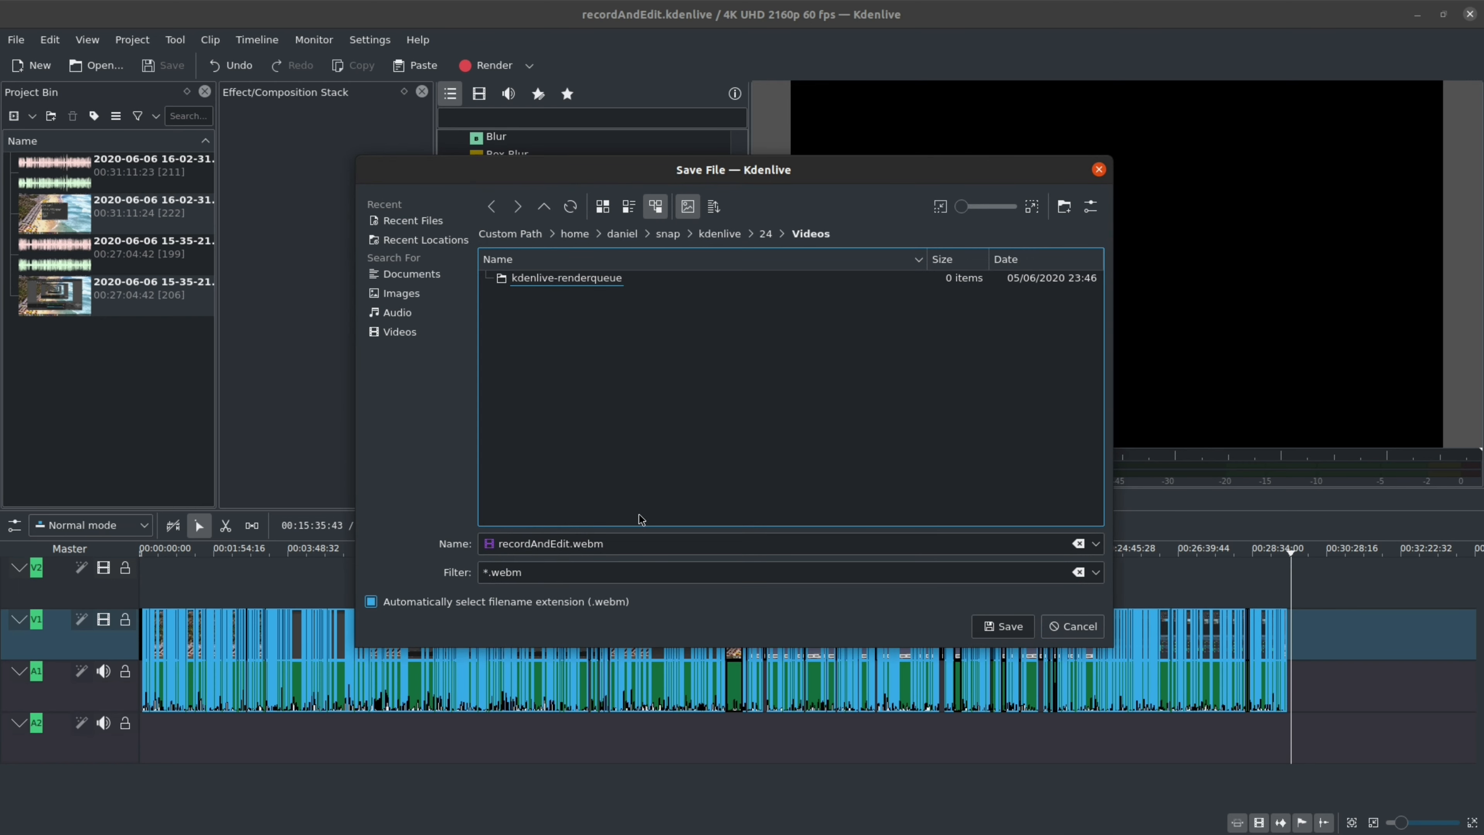
{"action": "left_click", "coordinate": [581, 239]}
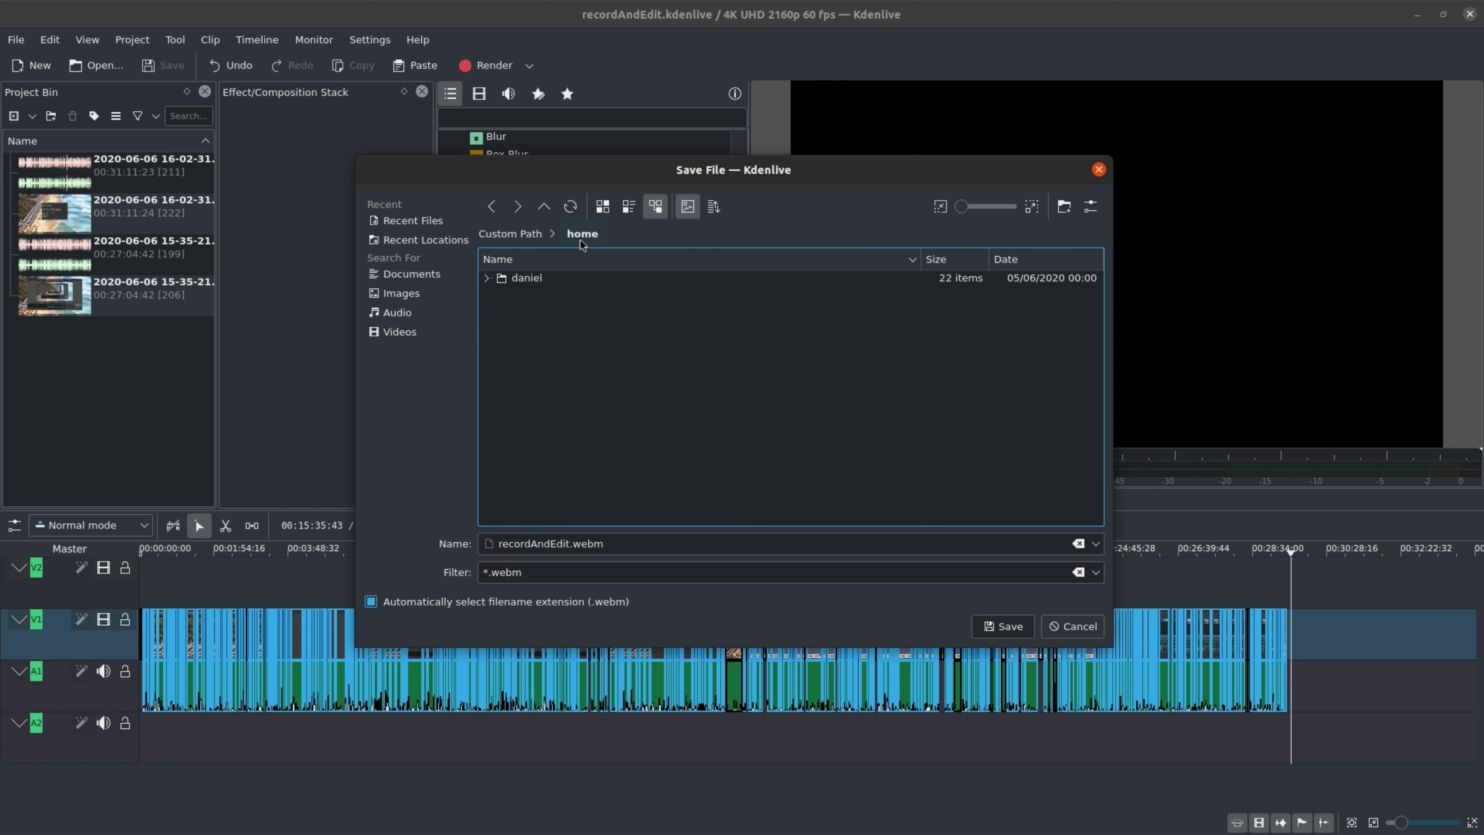
{"action": "left_click", "coordinate": [543, 279]}
{"action": "left_click", "coordinate": [543, 318]}
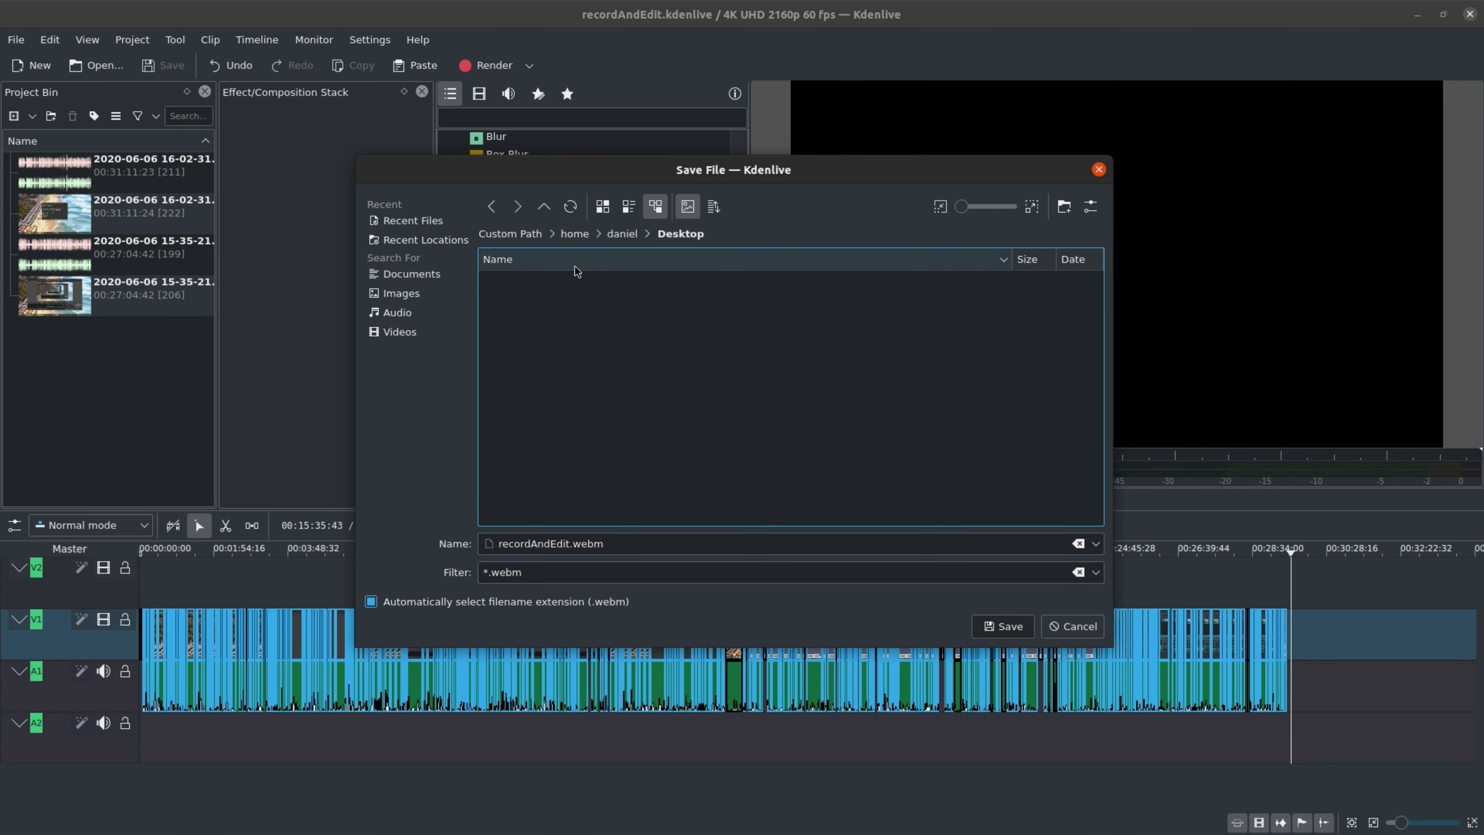
{"action": "left_click", "coordinate": [623, 235]}
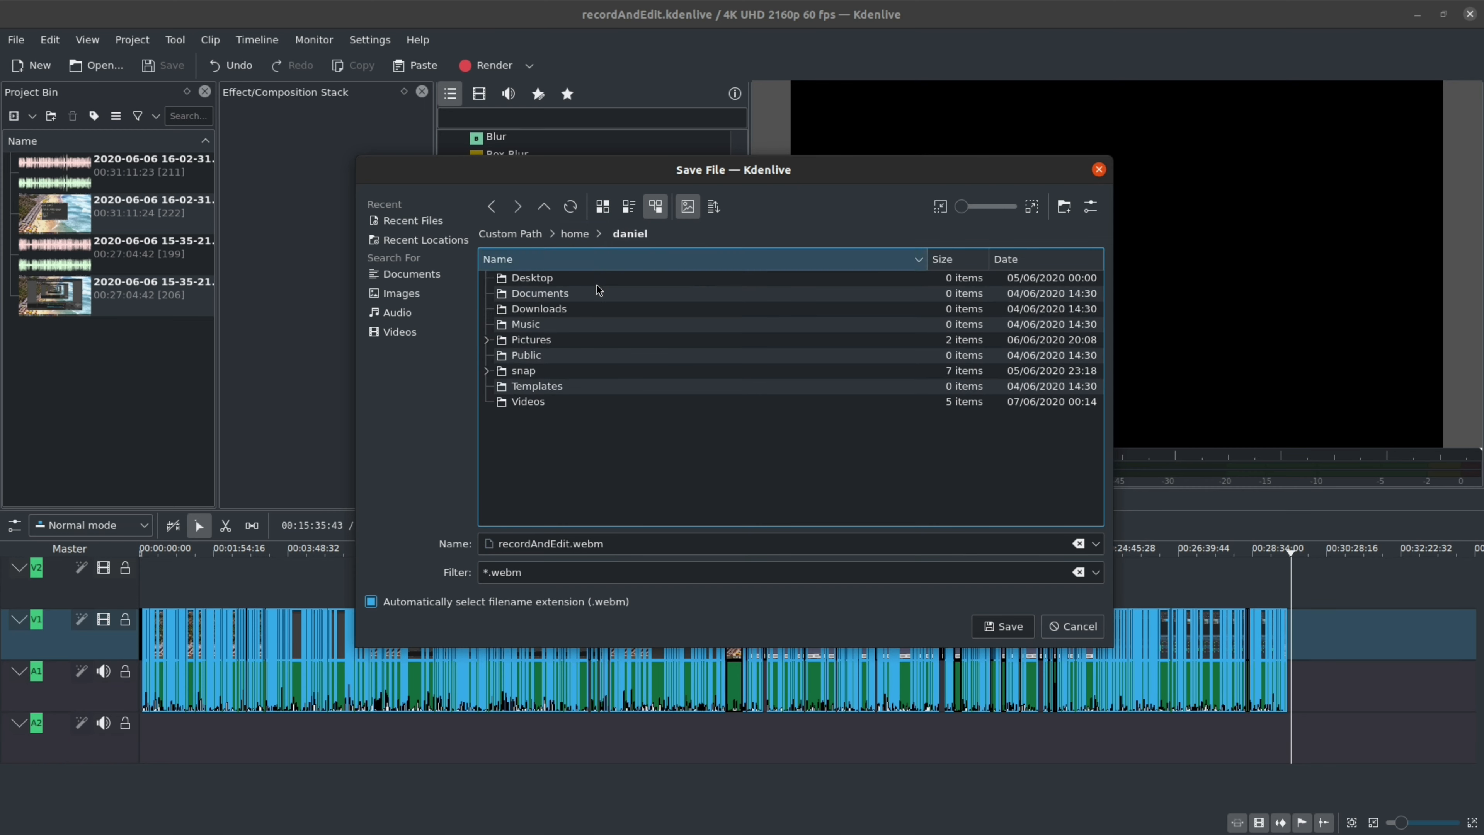
{"action": "double_click", "coordinate": [528, 401]}
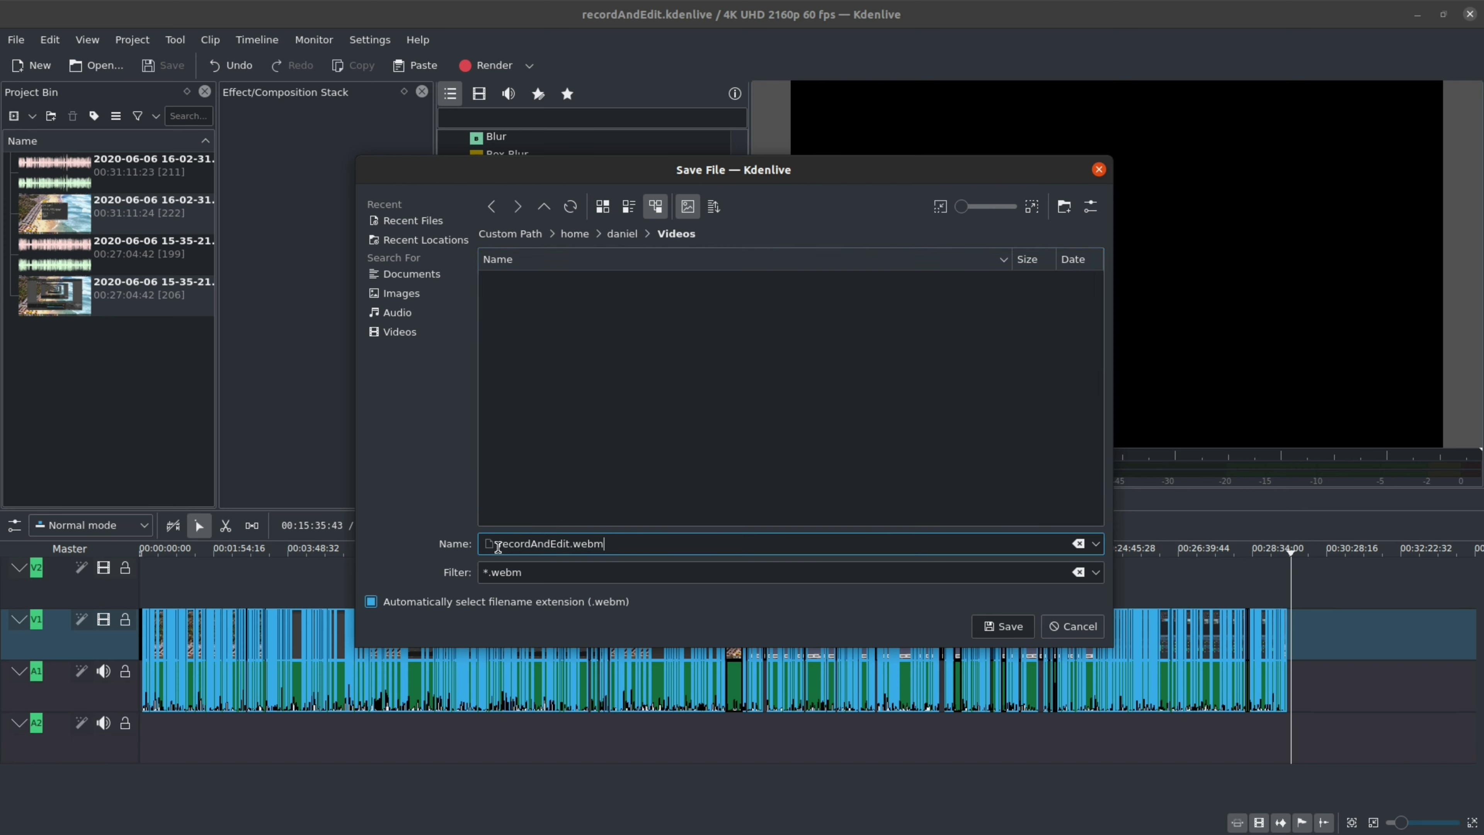
{"action": "left_click_drag", "start_coordinate": [497, 543], "coordinate": [560, 540]}
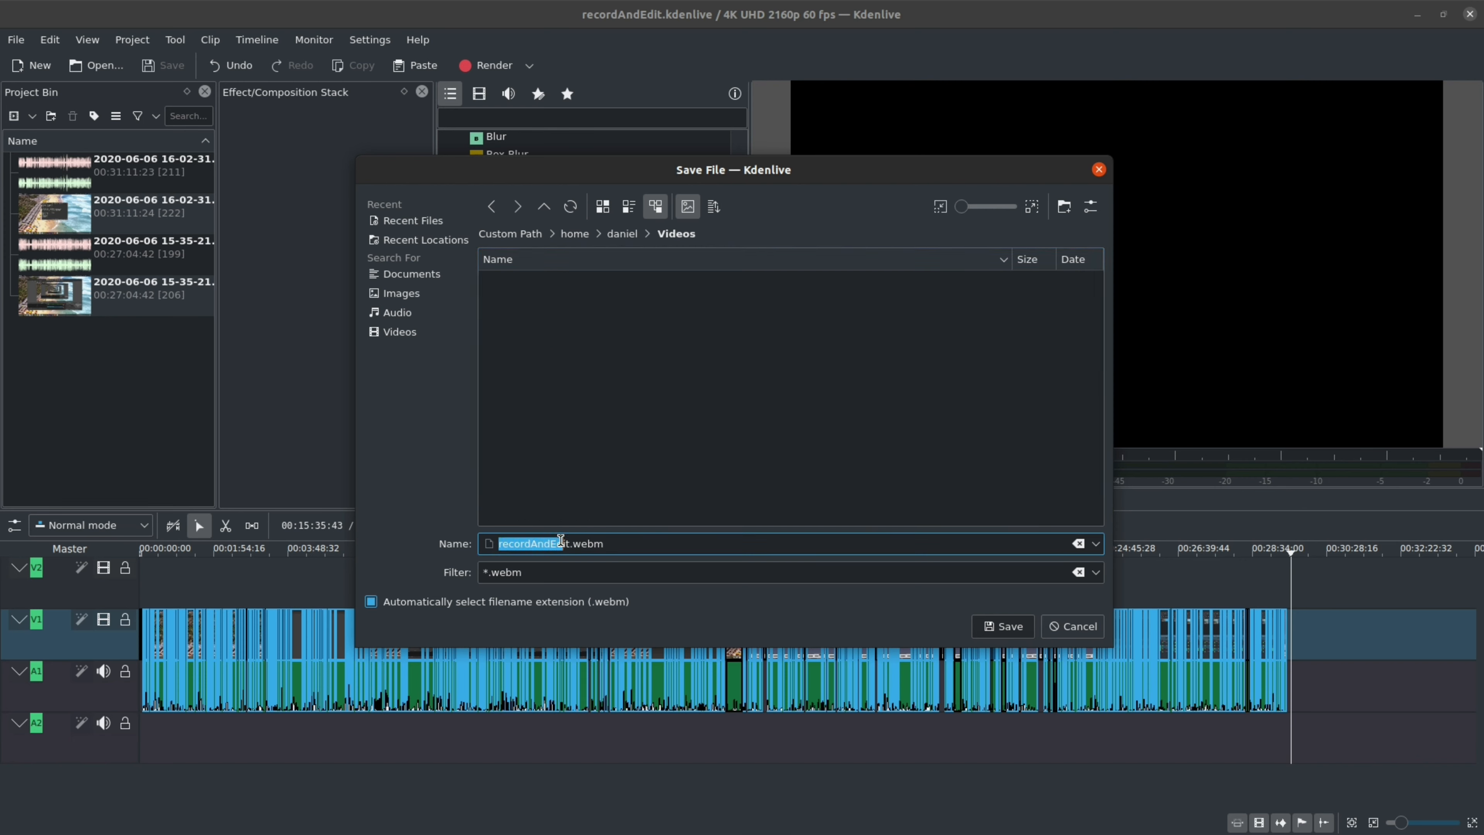
{"action": "left_click", "coordinate": [633, 550]}
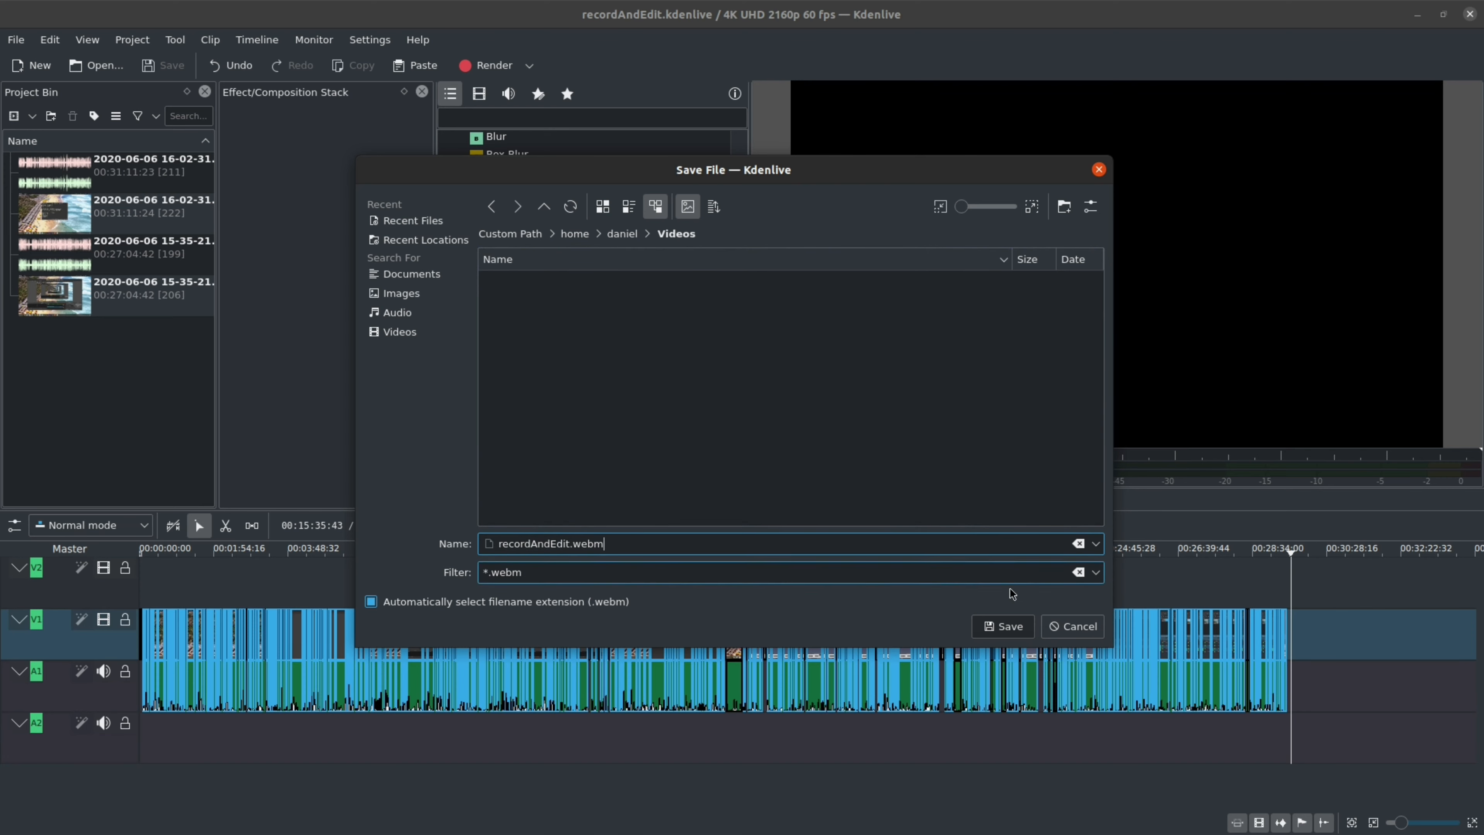
{"action": "left_click", "coordinate": [1021, 631]}
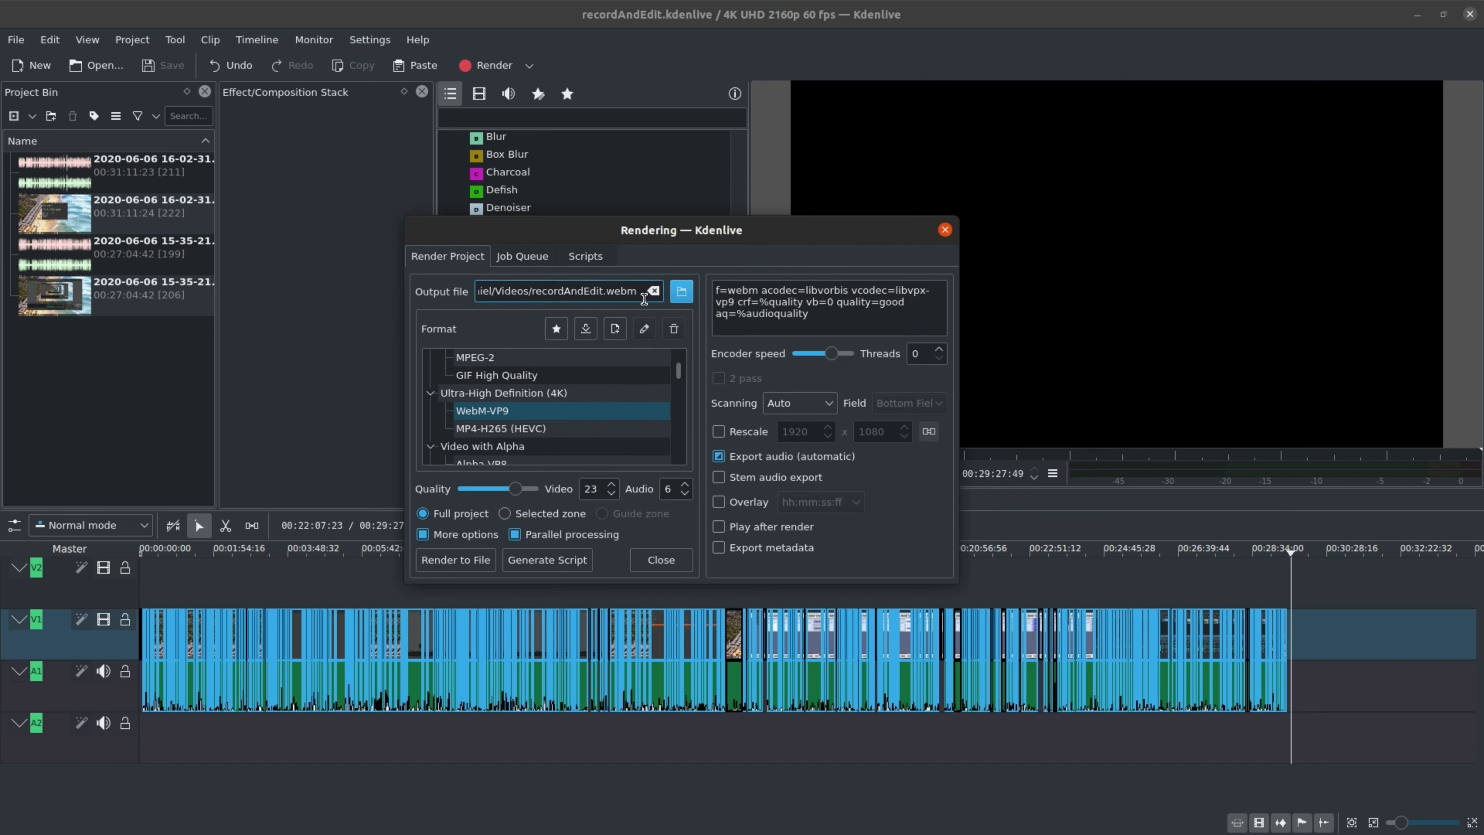
Step: Raise the WebM-VP9 render quality to its maximum, giving video 15 and audio 7
{"action": "left_click", "coordinate": [505, 411]}
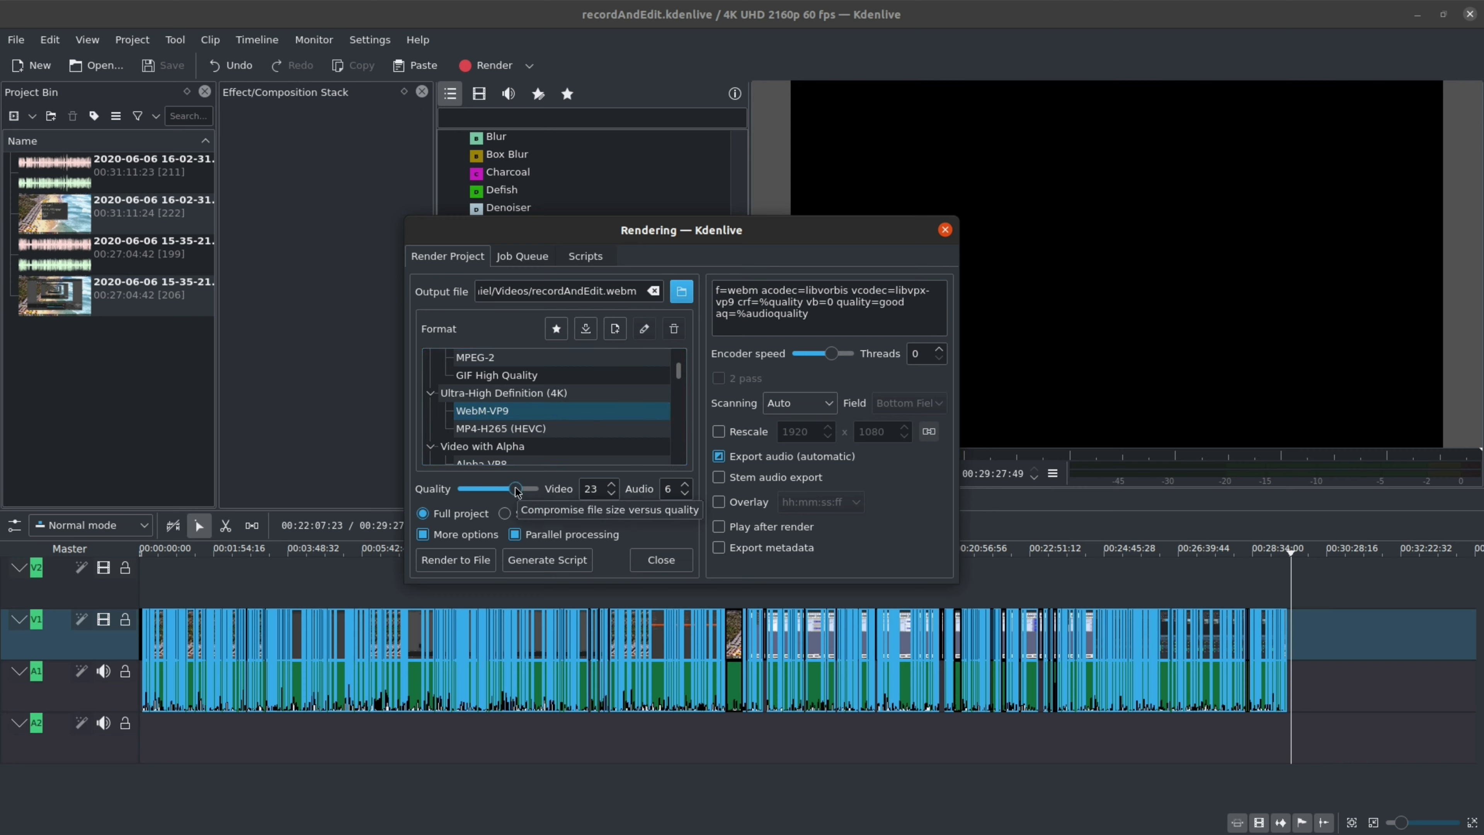
{"action": "left_click_drag", "start_coordinate": [517, 491], "coordinate": [553, 494]}
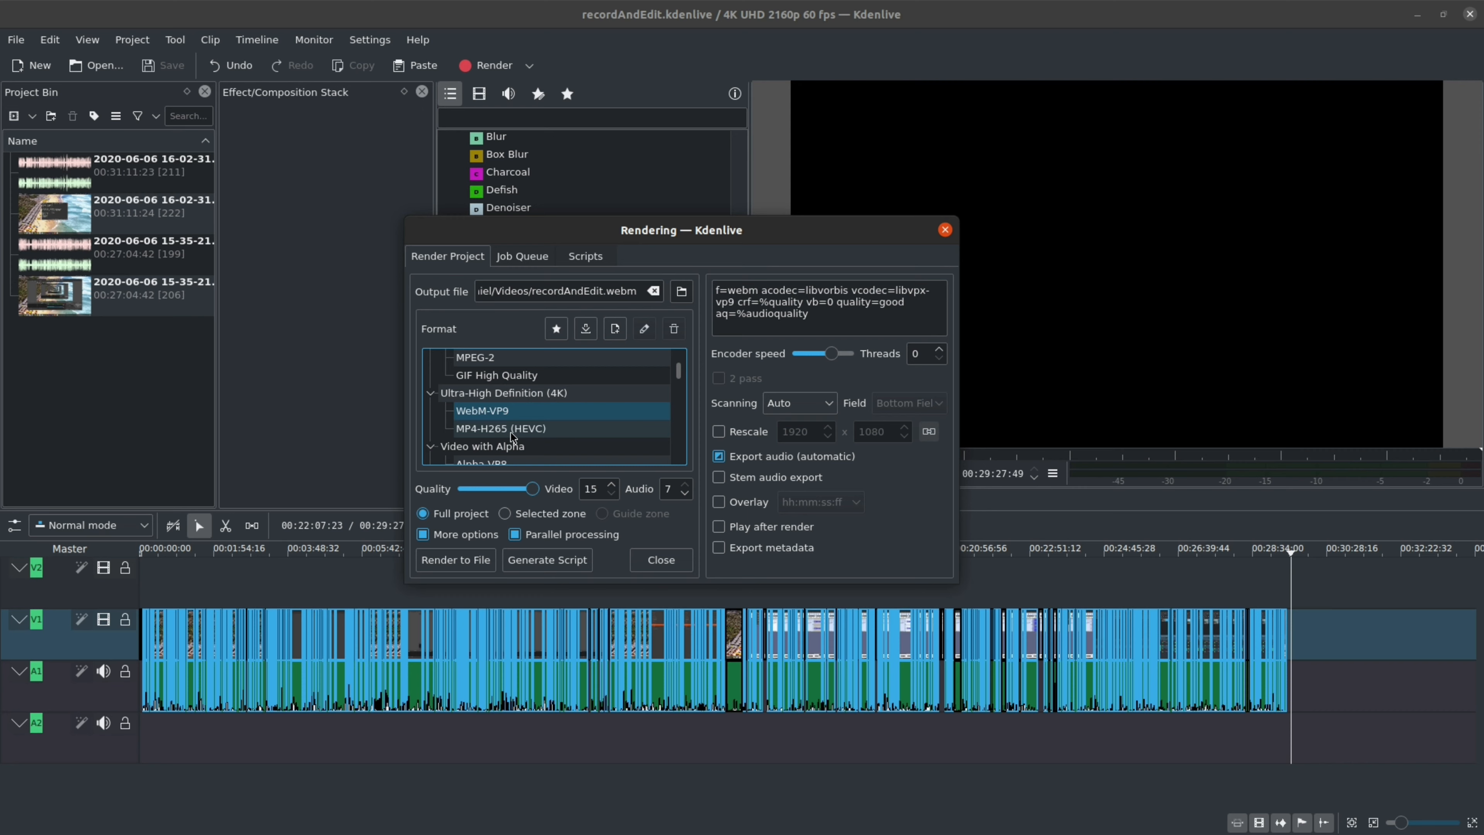
{"action": "double_click", "coordinate": [600, 492]}
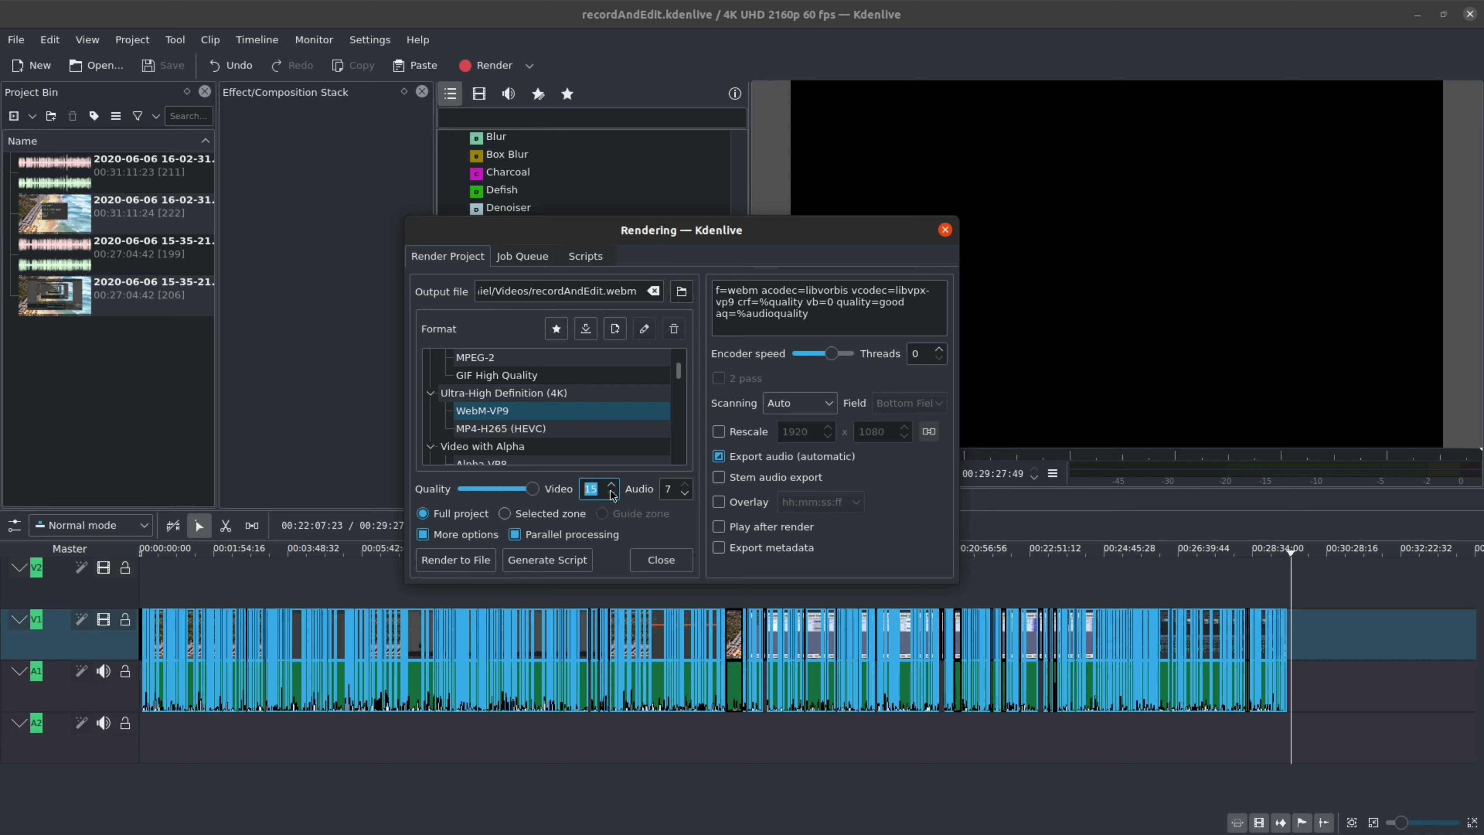
{"action": "left_click", "coordinate": [539, 492]}
{"action": "mouse_move", "coordinate": [537, 488]}
{"action": "left_mouse_down"}
{"action": "mouse_move", "coordinate": [458, 487]}
{"action": "mouse_move", "coordinate": [541, 487]}
{"action": "left_mouse_up"}
{"action": "double_click", "coordinate": [665, 493]}
{"action": "left_click", "coordinate": [675, 491]}
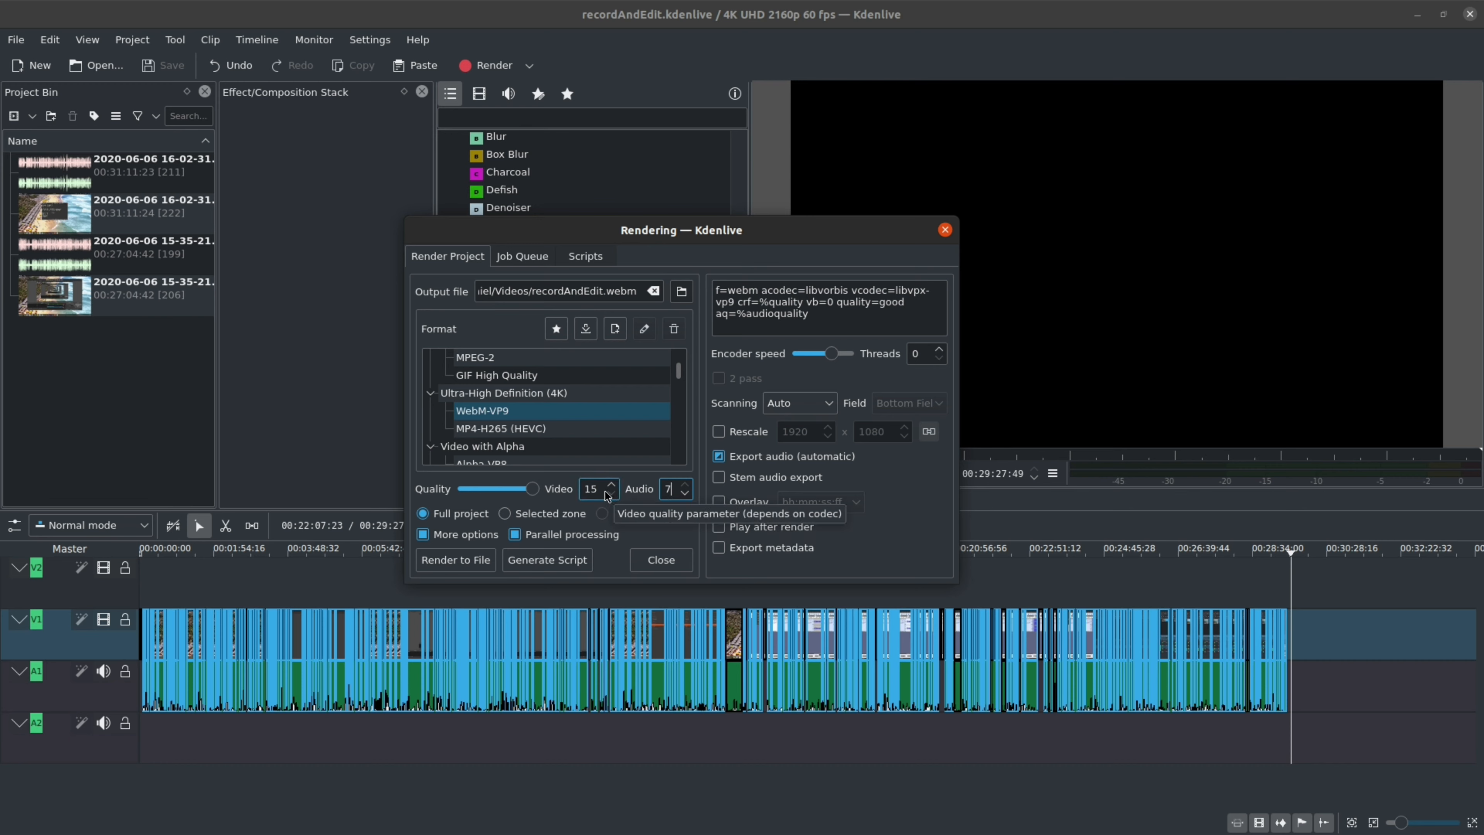
{"action": "double_click", "coordinate": [583, 491]}
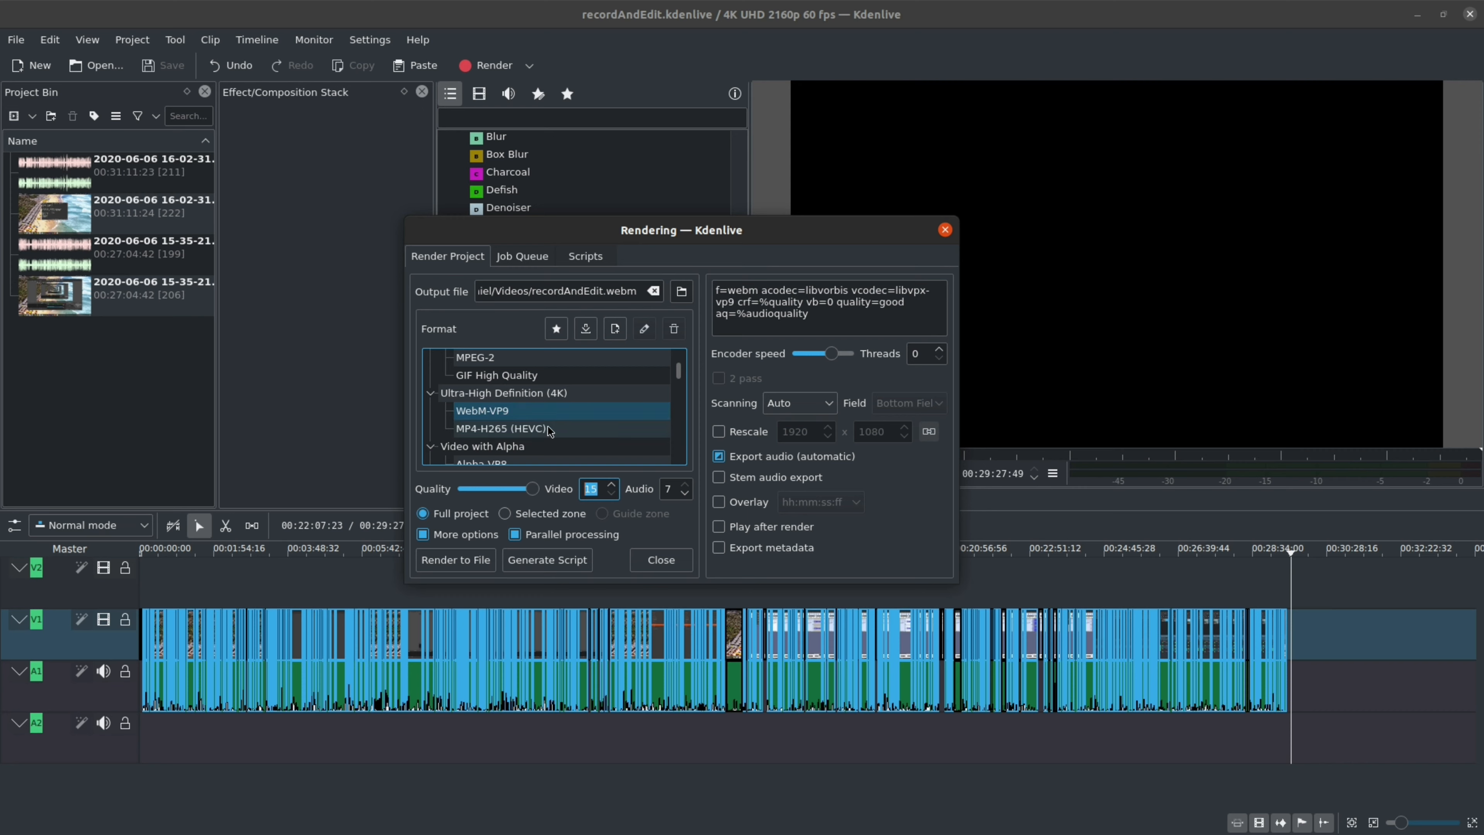
{"action": "left_click", "coordinate": [668, 487]}
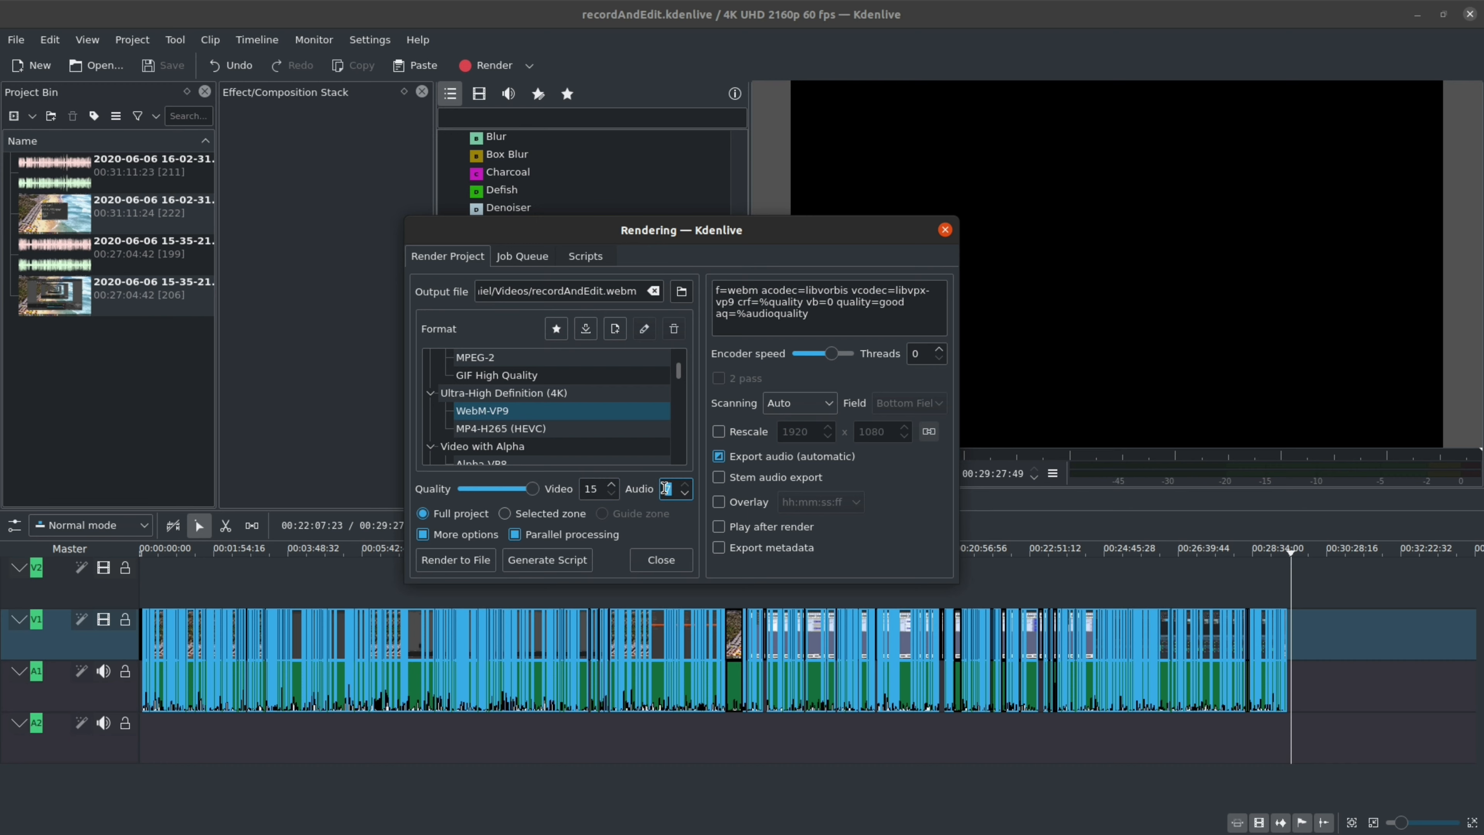
{"action": "left_click", "coordinate": [676, 492]}
Step: Start rendering the full project to file, and shrink the Kdenlive window to access the OBS tray indicator
{"action": "left_click", "coordinate": [456, 559]}
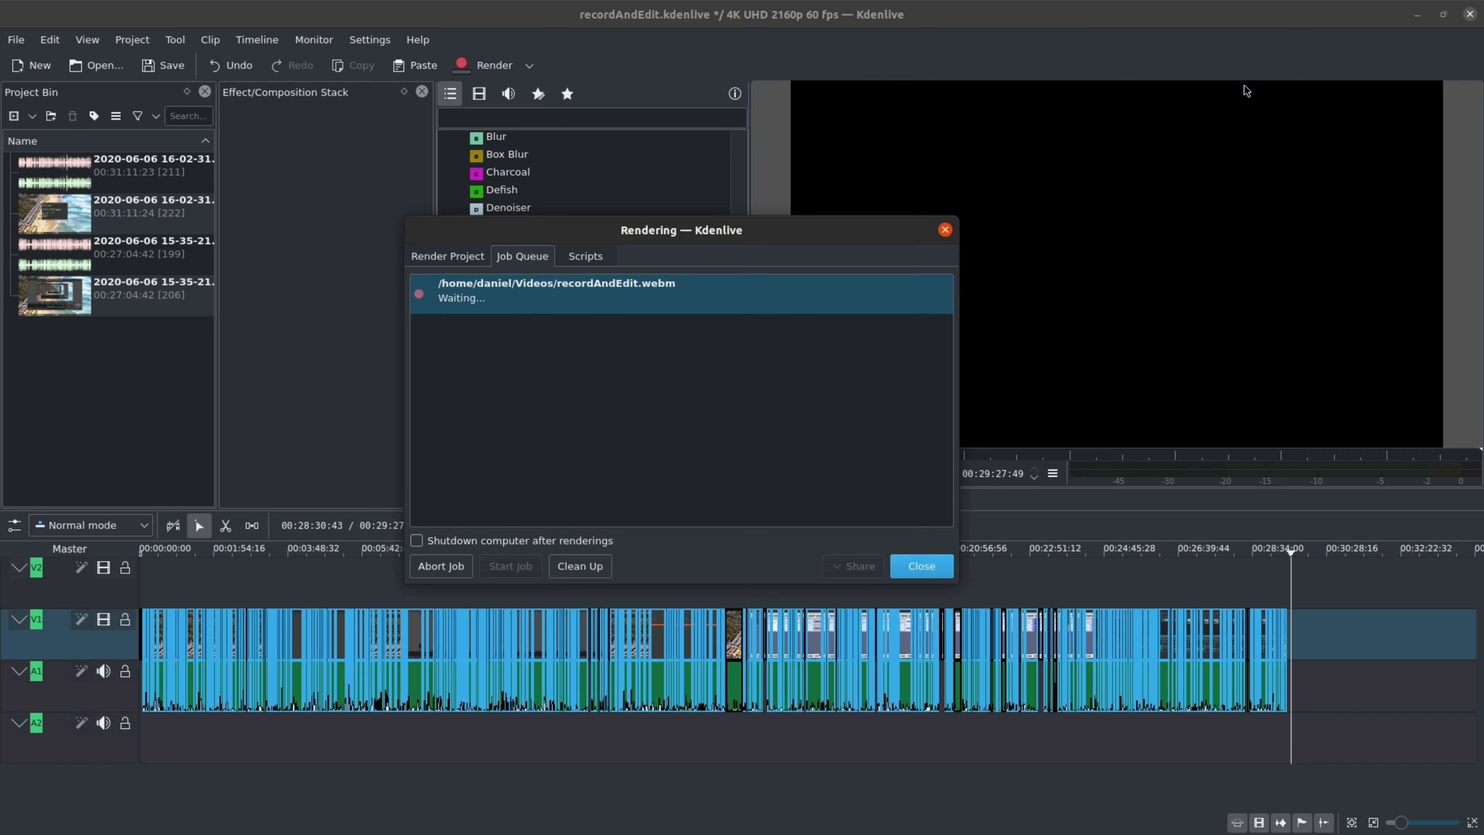
{"action": "left_click_drag", "start_coordinate": [1226, 24], "coordinate": [1113, 117]}
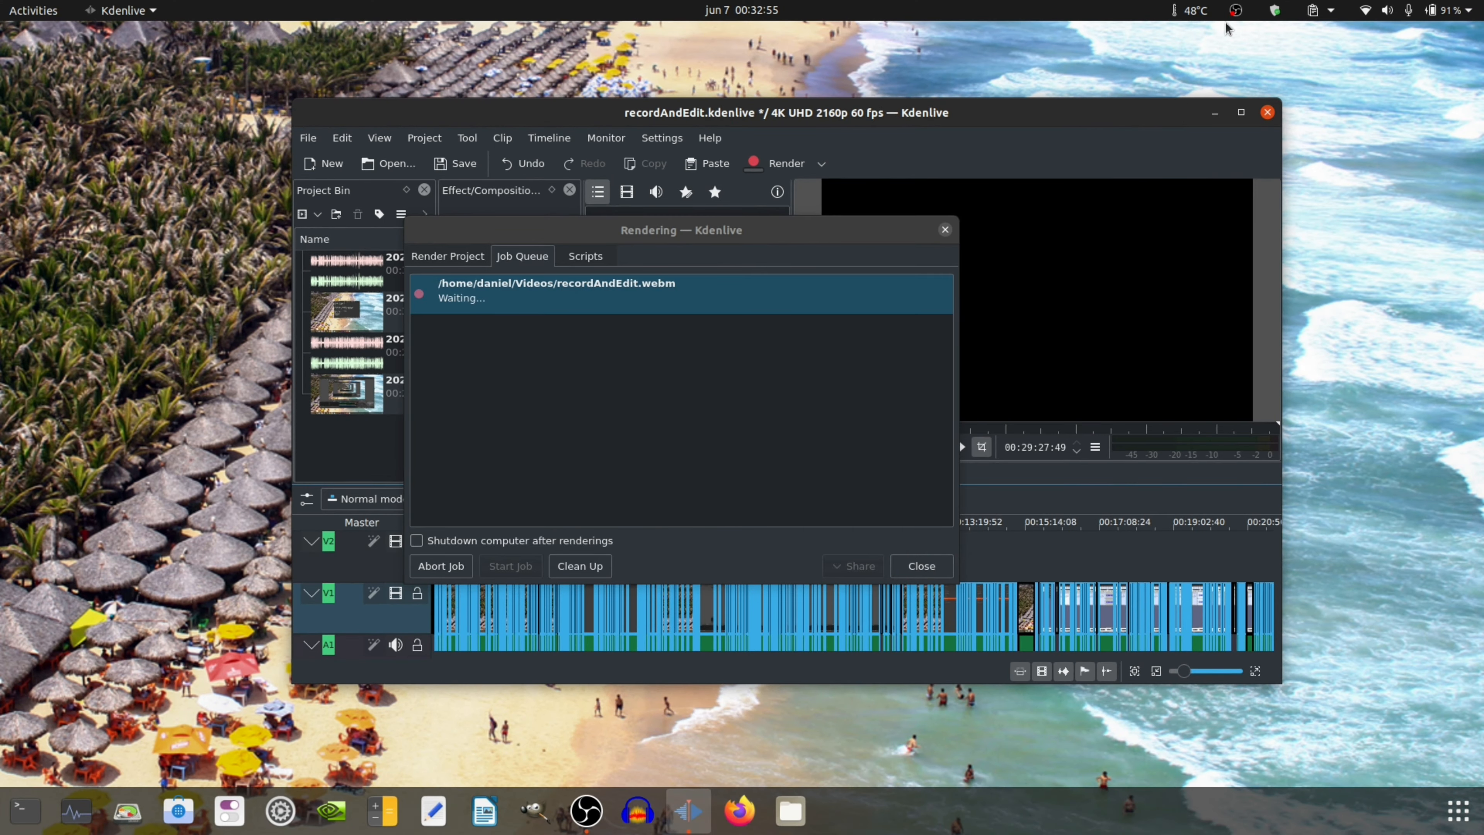
{"action": "left_click", "coordinate": [1236, 15]}
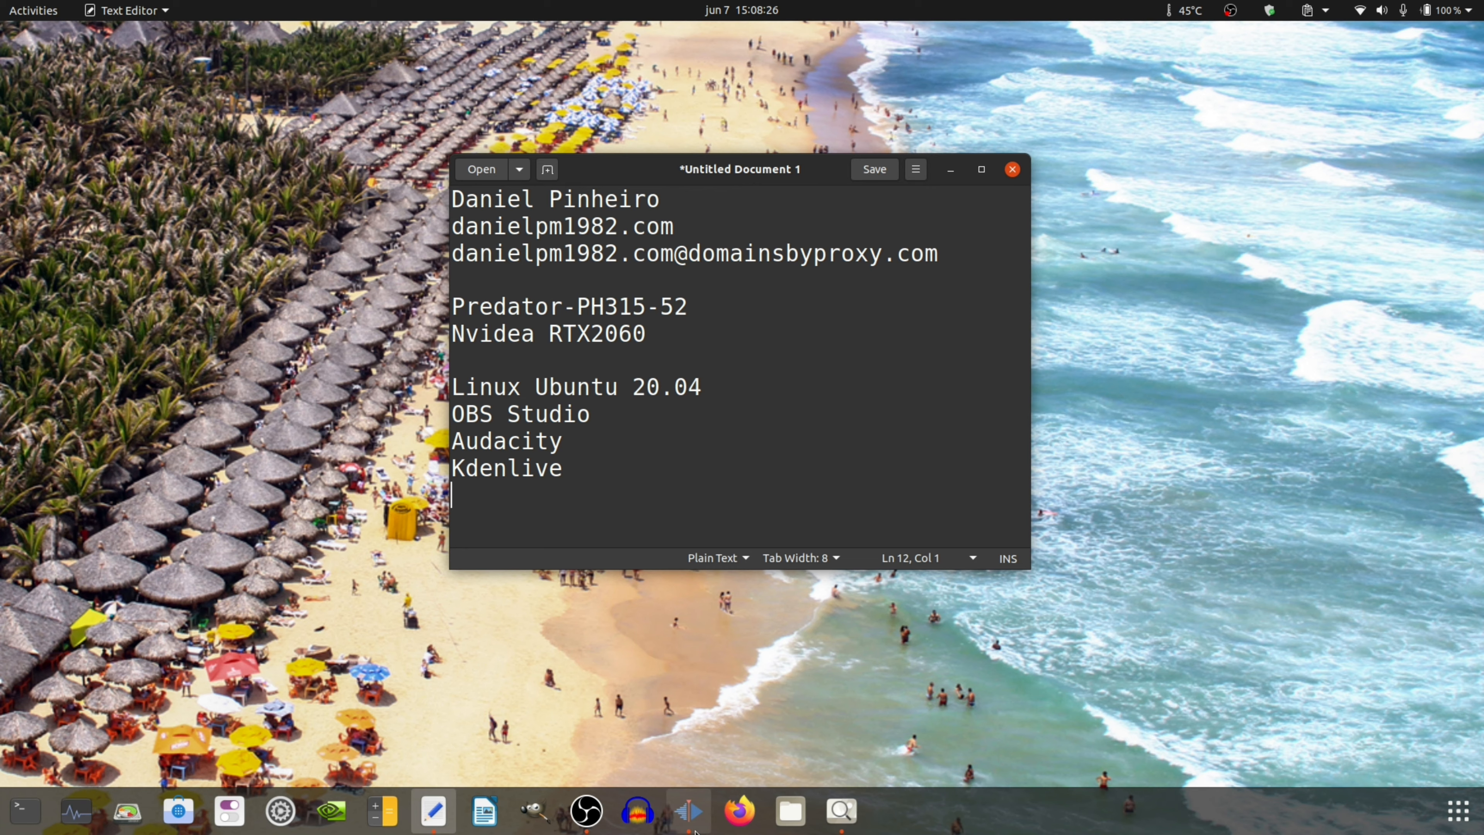
Step: Switch to Kdenlive to view the extended timeline, and examine the render settings screenshot in Image Viewer before closing it
{"action": "left_click", "coordinate": [692, 813]}
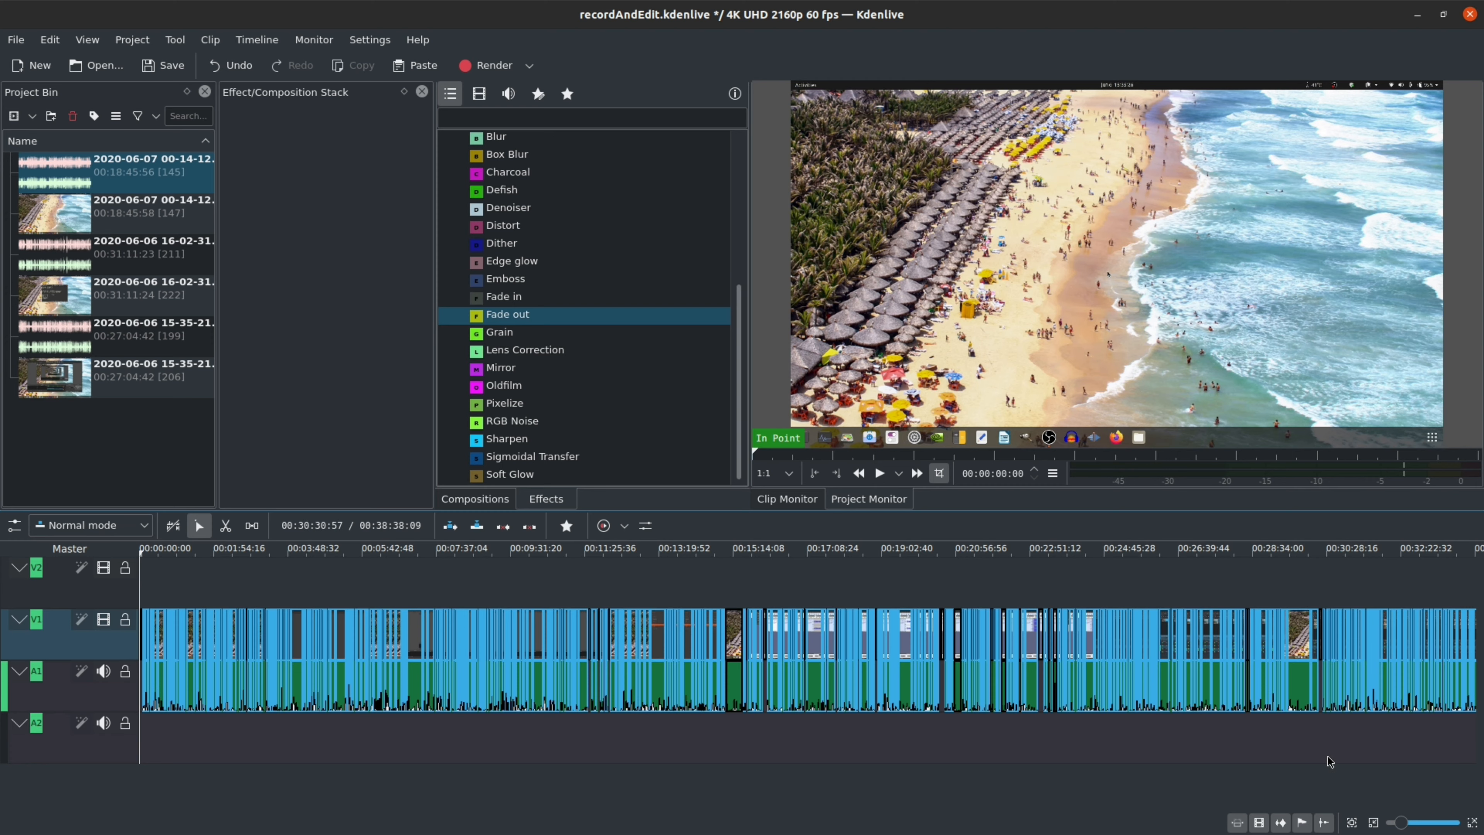
{"action": "mouse_move", "coordinate": [861, 832]}
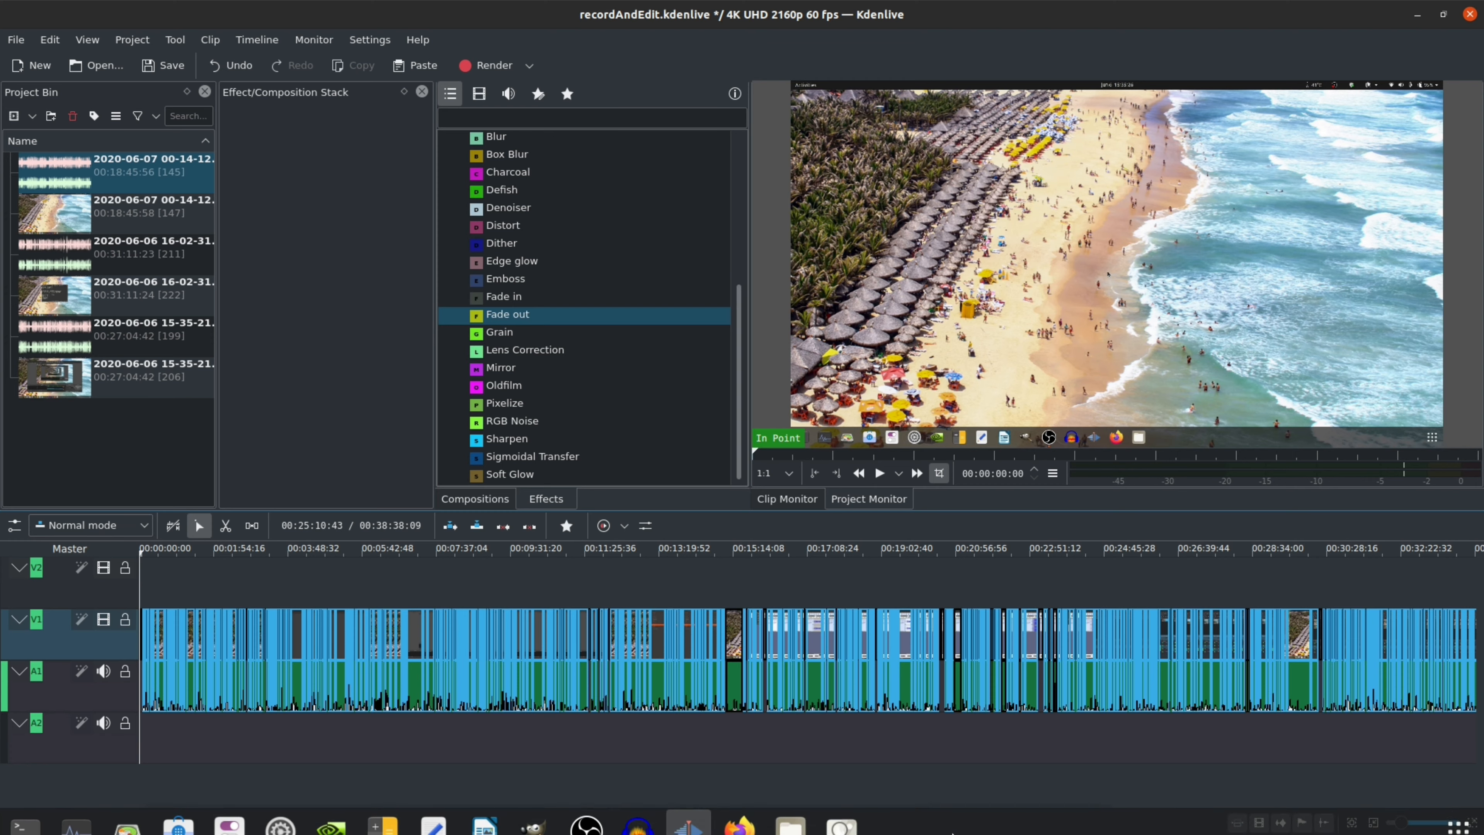
{"action": "left_click", "coordinate": [834, 814]}
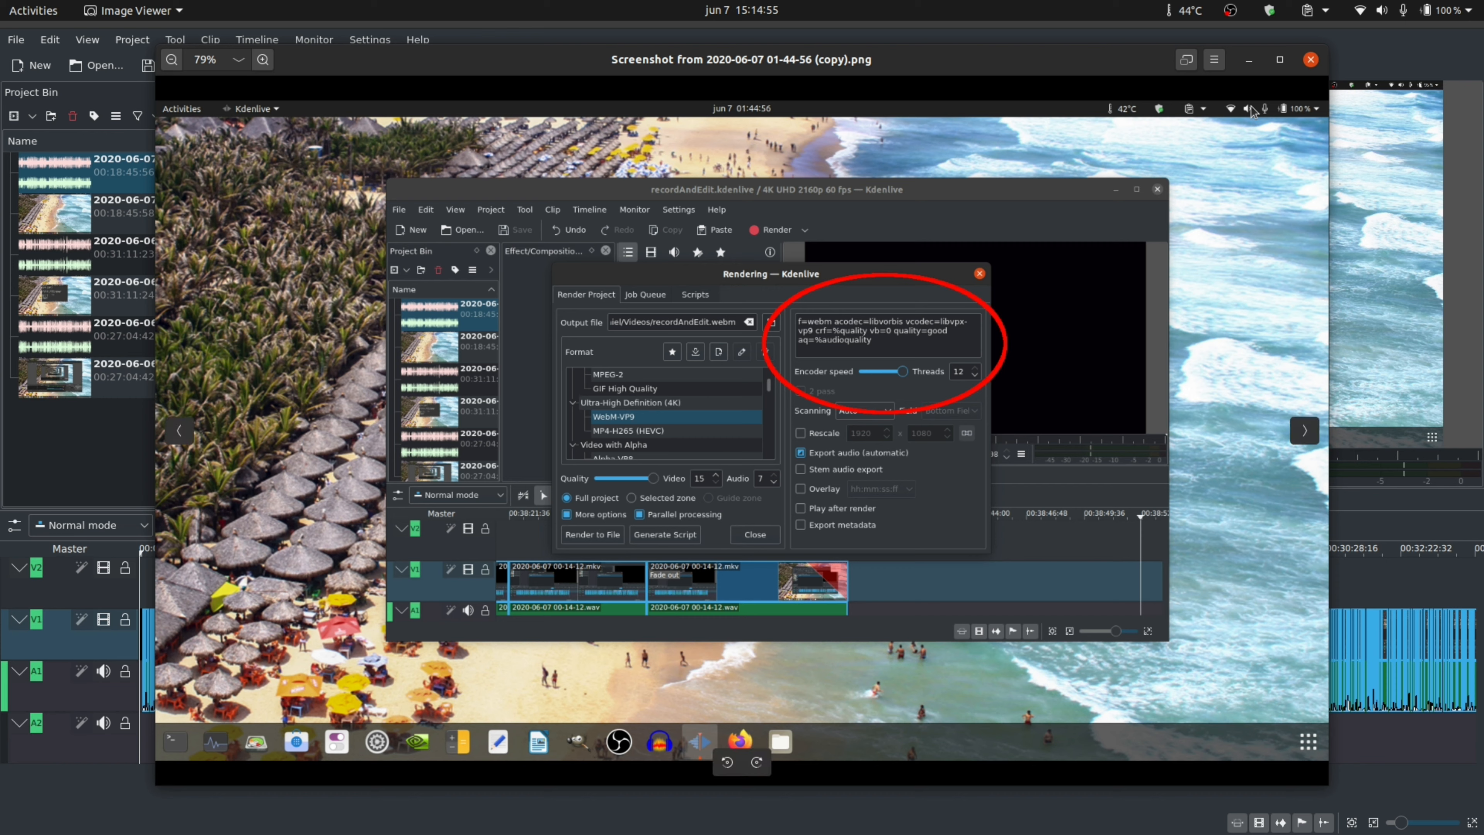
{"action": "left_click", "coordinate": [1311, 60]}
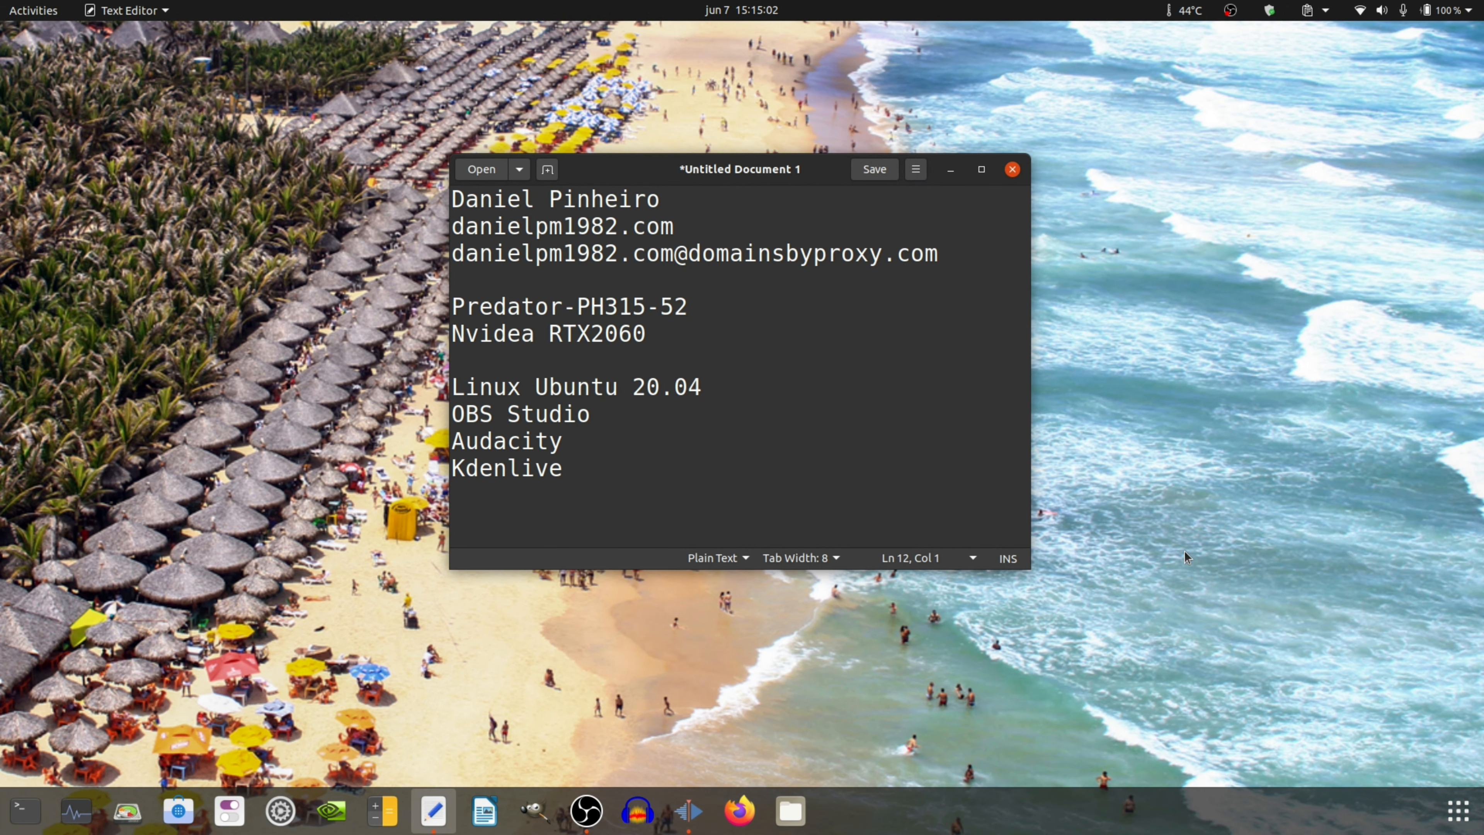
Step: Switch to Files and examine the basic and audio/video properties of recordAndEdit.webm in the Videos folder
{"action": "left_click", "coordinate": [791, 810]}
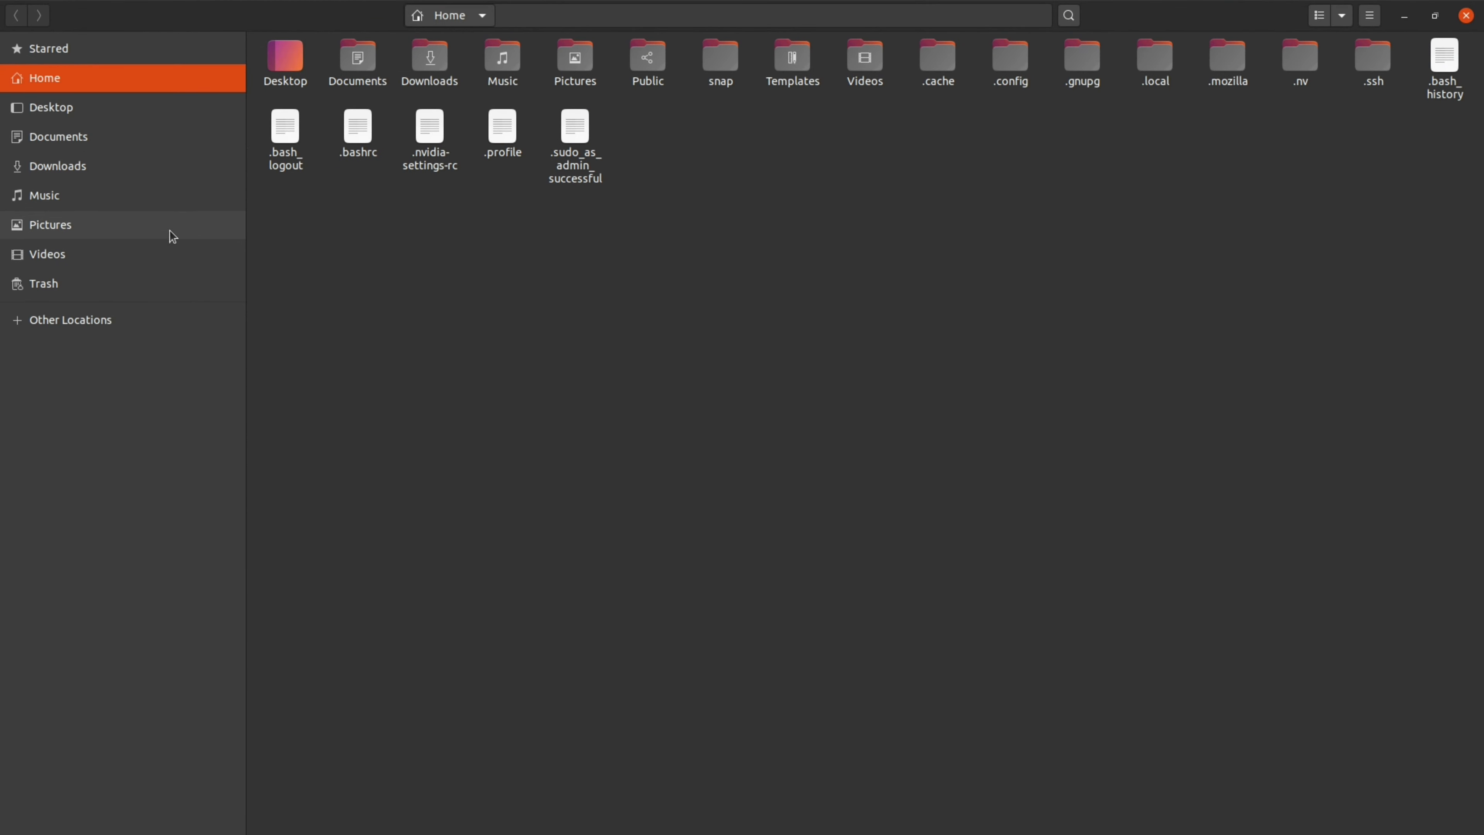
{"action": "left_click", "coordinate": [176, 269]}
{"action": "right_click", "coordinate": [903, 97]}
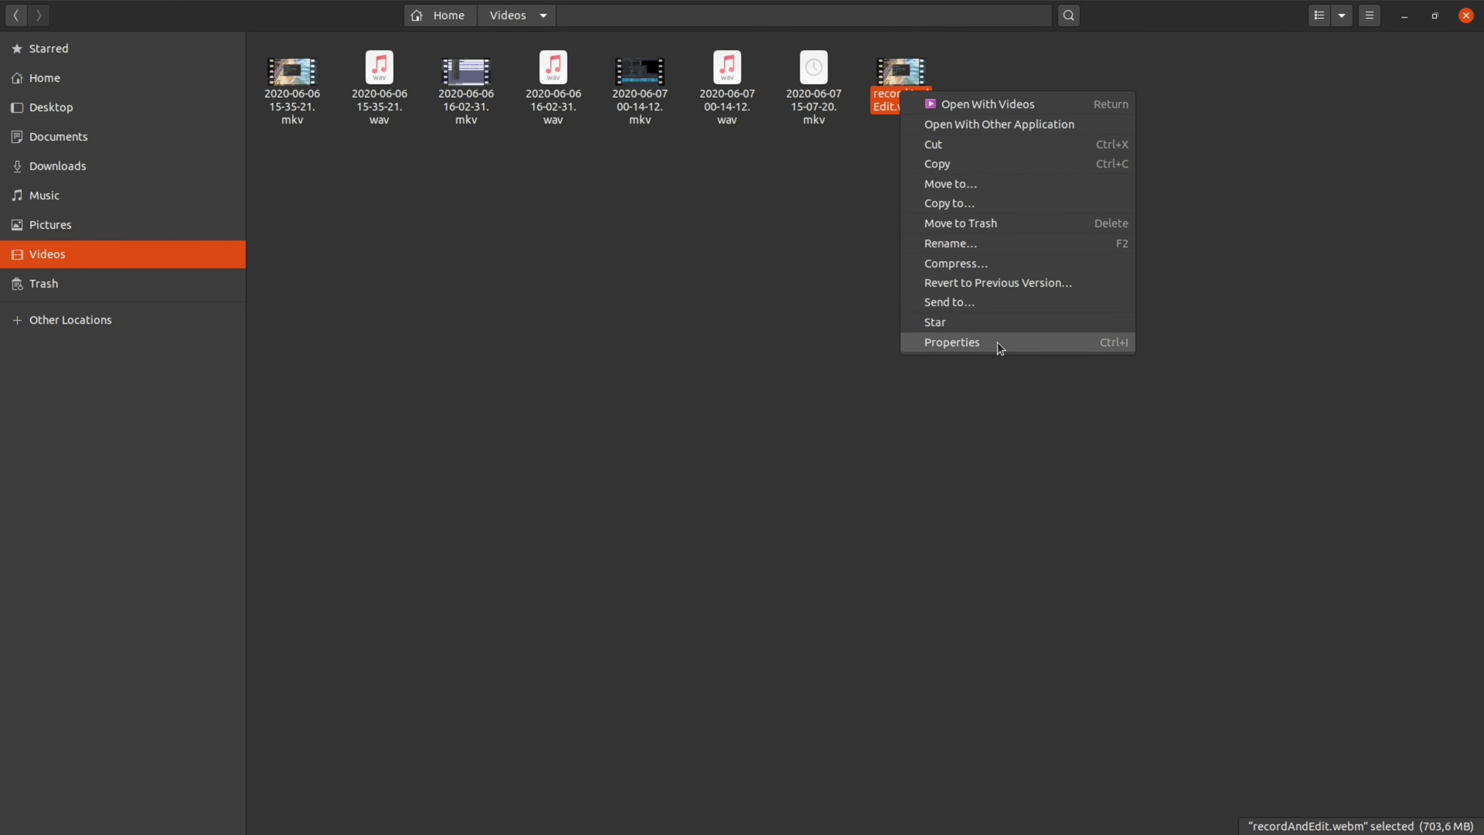
{"action": "left_click", "coordinate": [1028, 350]}
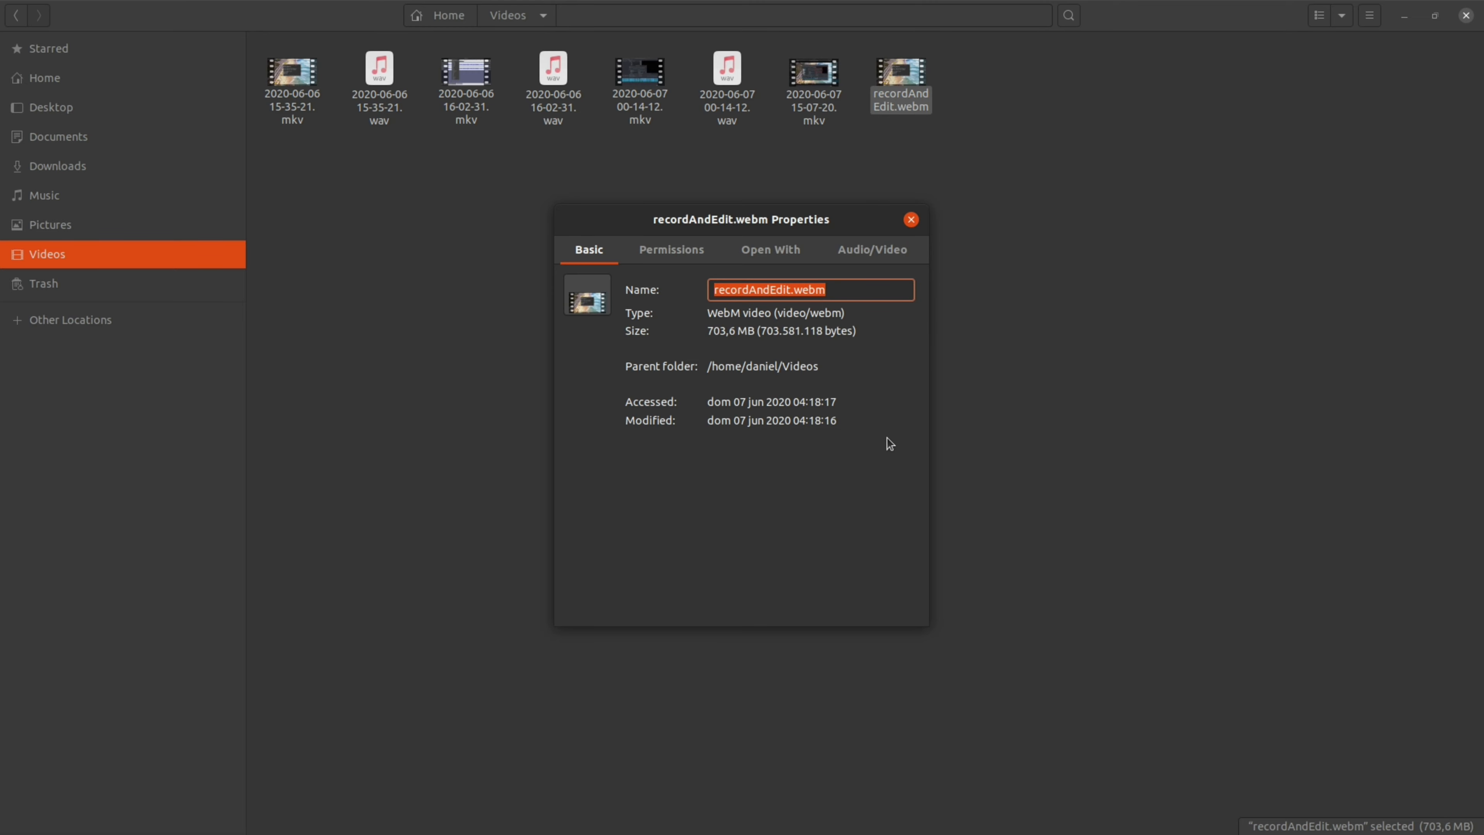
{"action": "left_click", "coordinate": [877, 251]}
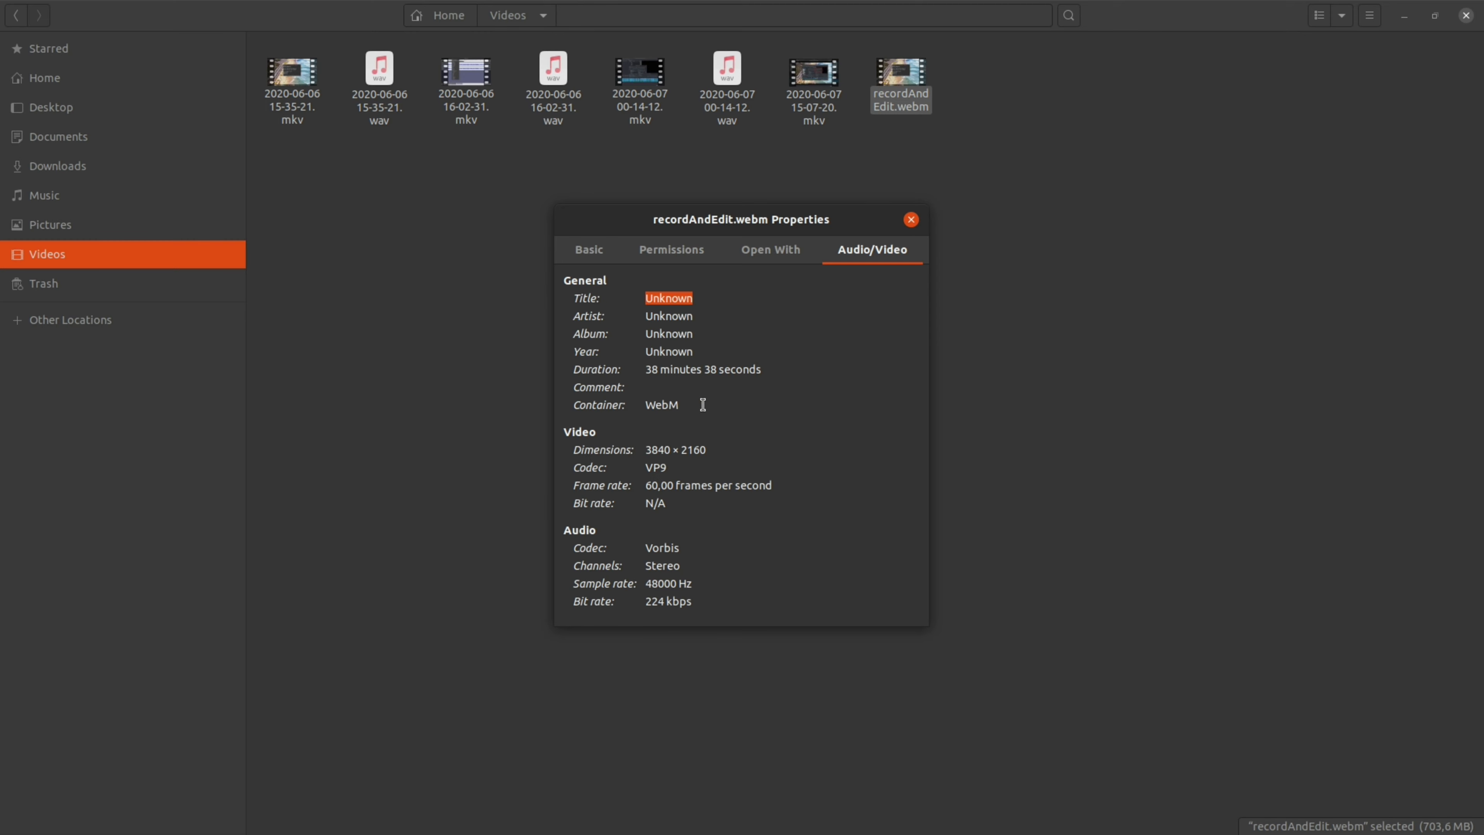
{"action": "left_click", "coordinate": [694, 449]}
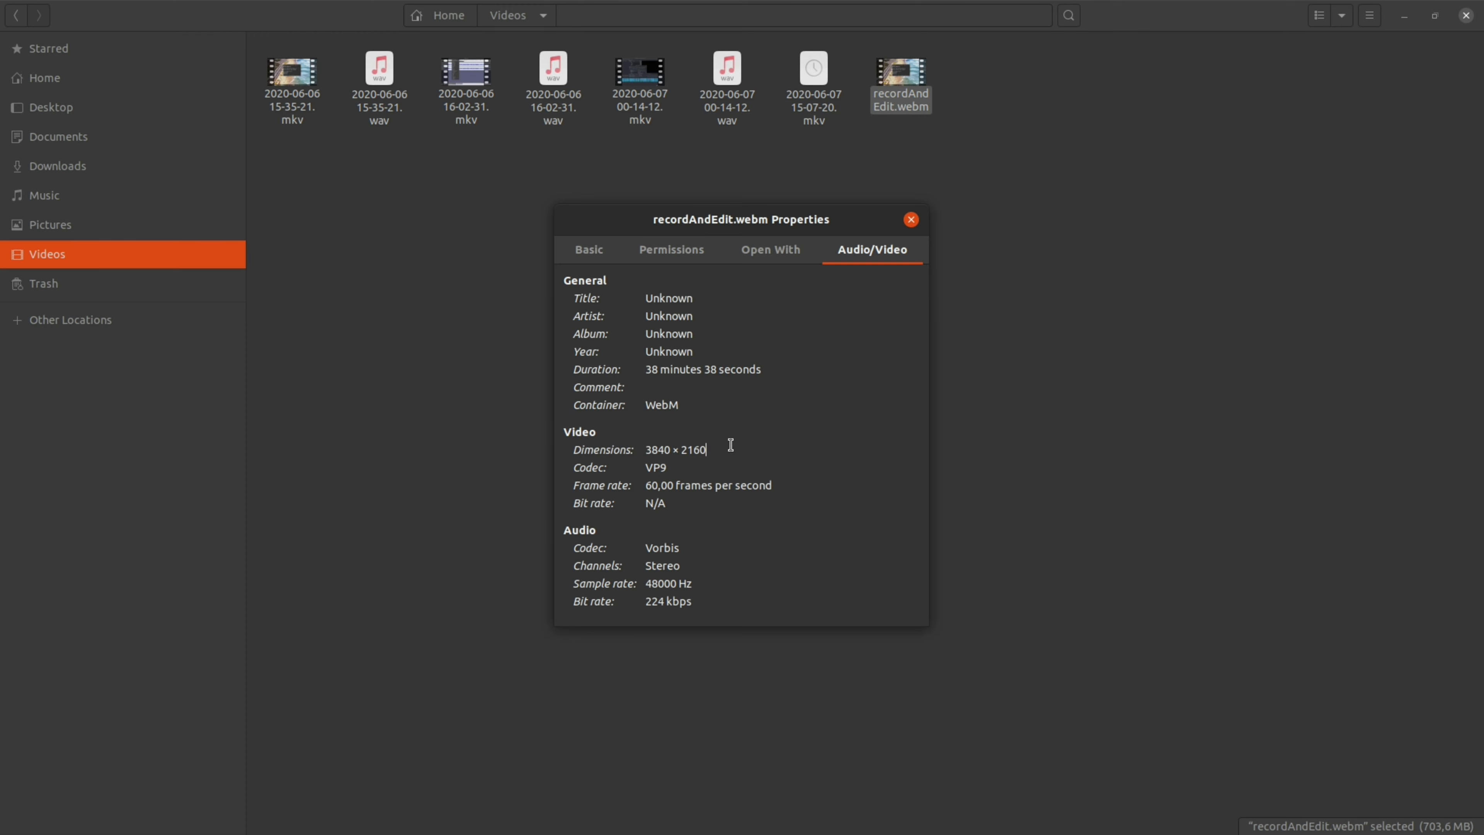
{"action": "left_click", "coordinate": [708, 450]}
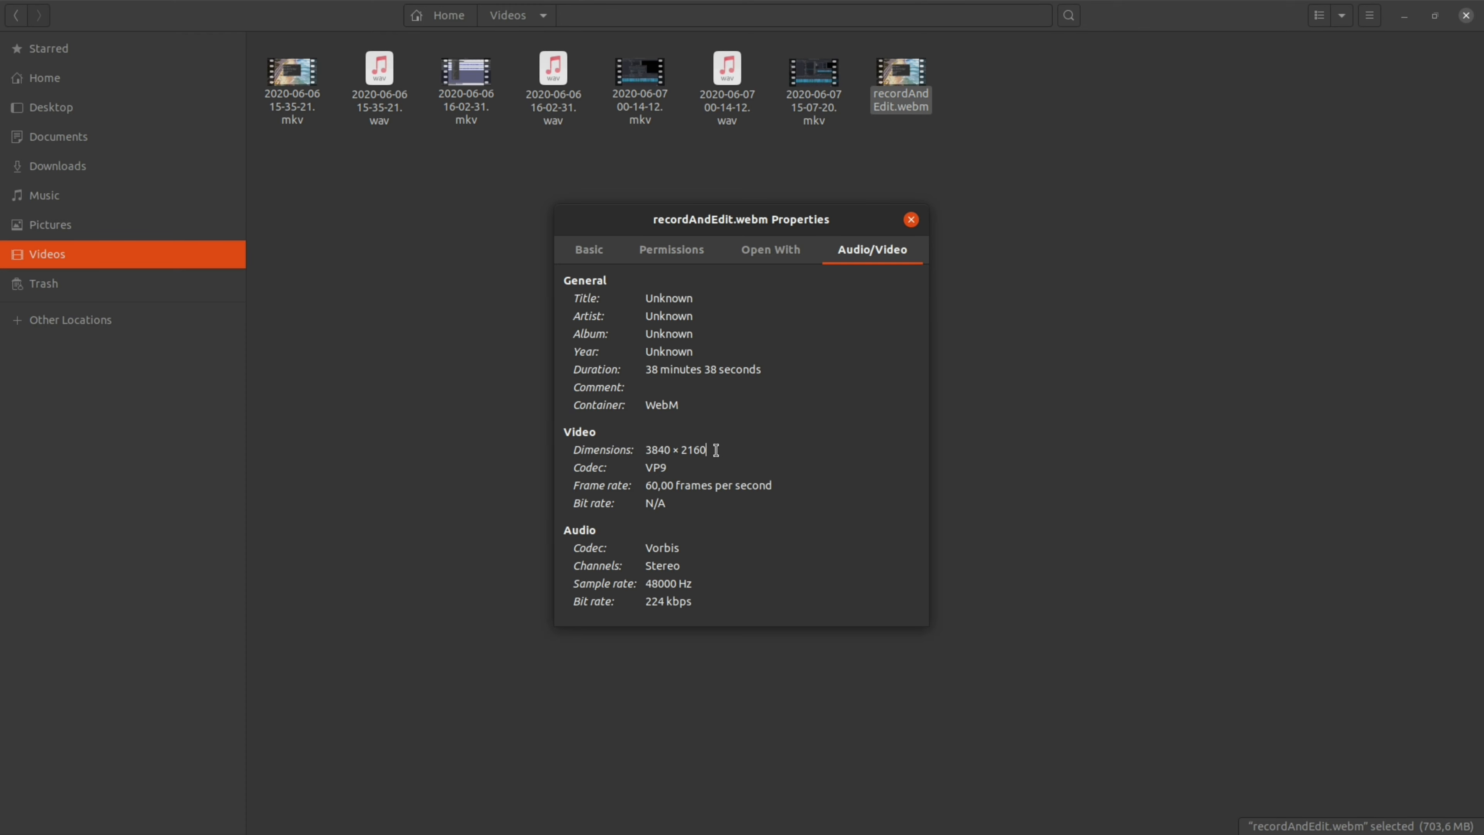